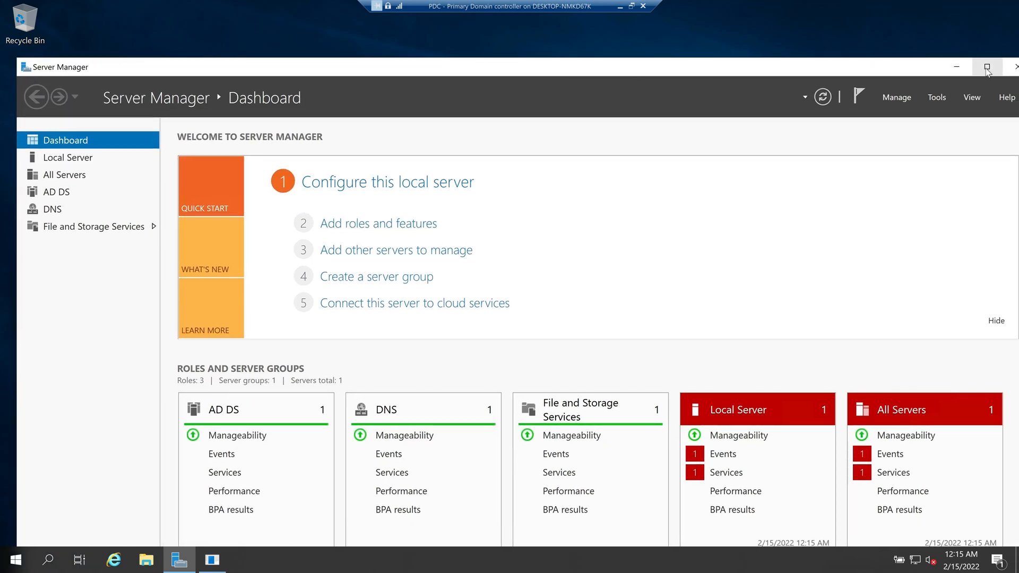
Step: Connect to the Test Server VM from Hyper-V Manager with the display set to full screen
{"action": "left_click", "coordinate": [987, 66]}
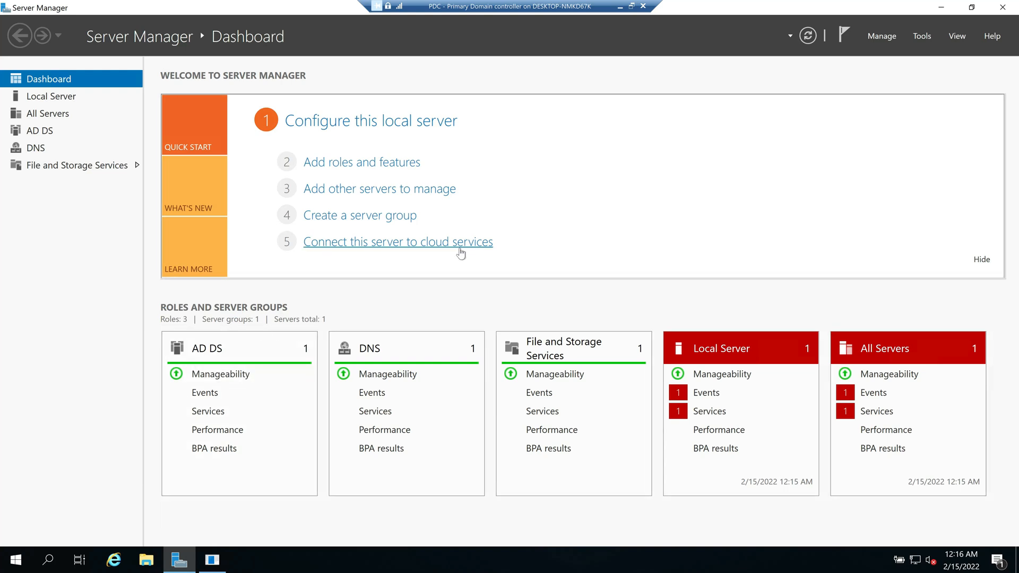
{"action": "left_click", "coordinate": [631, 6]}
{"action": "key", "text": "alt+Tab"}
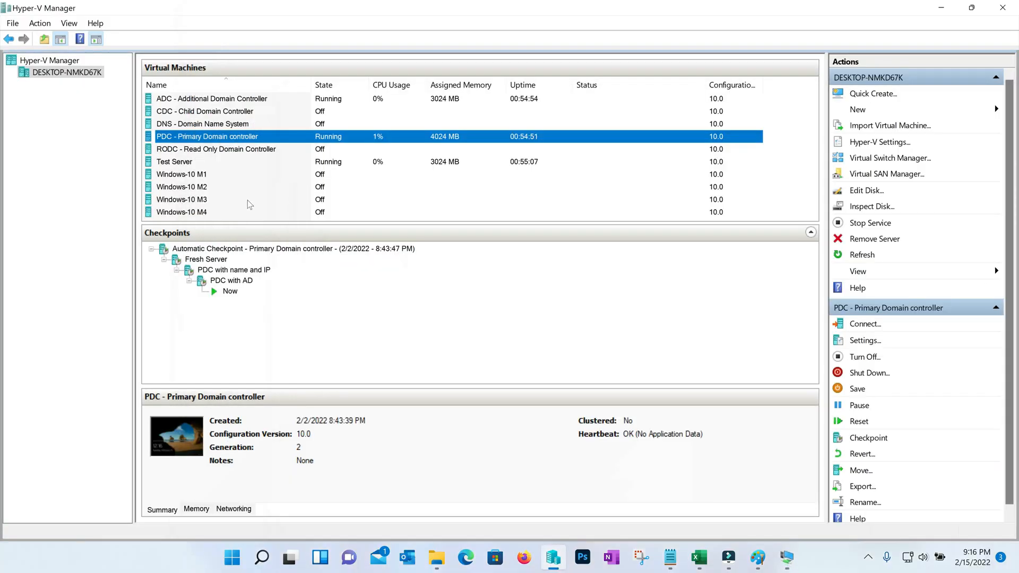
{"action": "left_click", "coordinate": [181, 164]}
{"action": "right_click", "coordinate": [181, 164]}
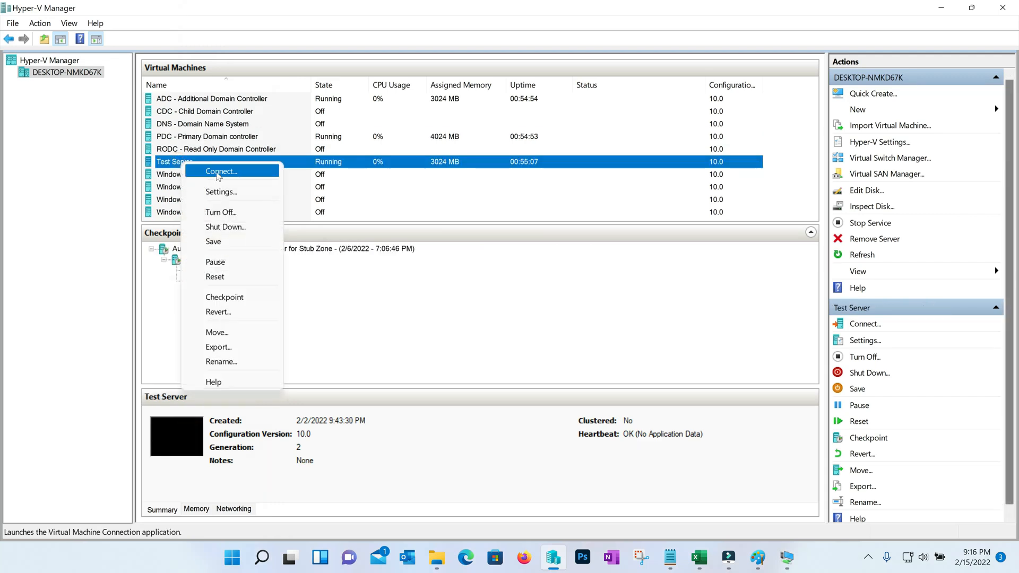
{"action": "left_click", "coordinate": [227, 177]}
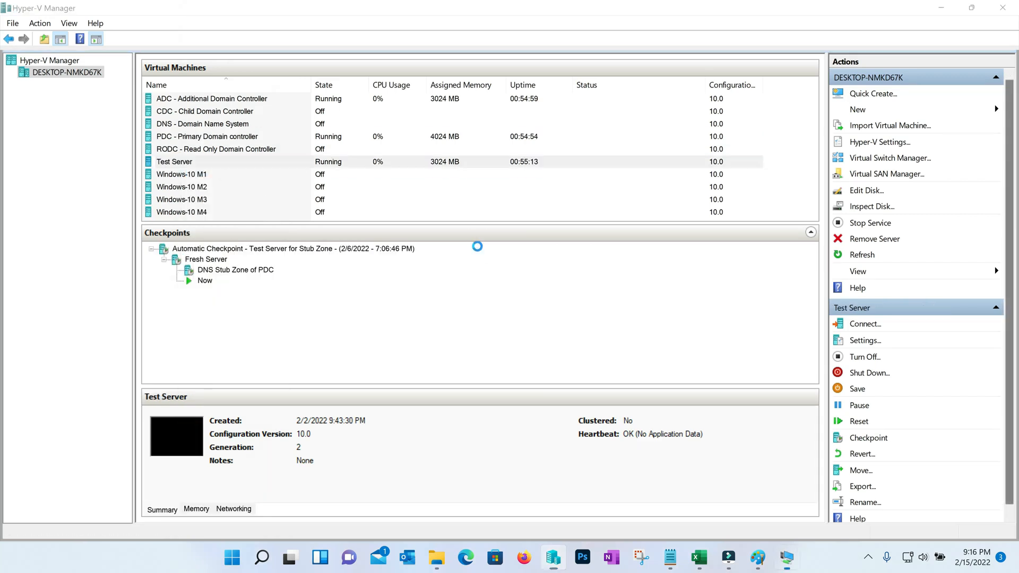
{"action": "left_click_drag", "start_coordinate": [375, 155], "coordinate": [427, 156]}
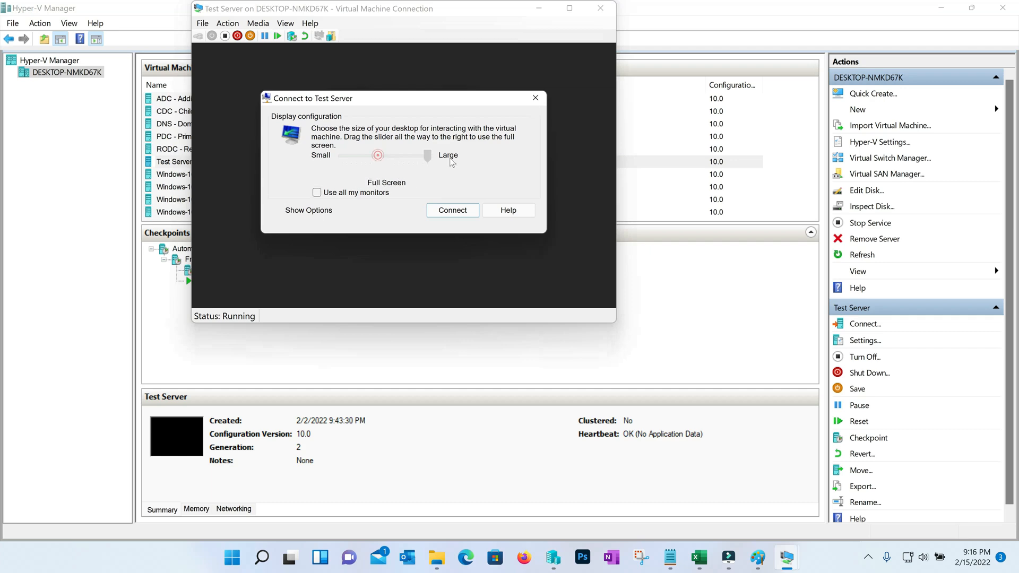
{"action": "left_click", "coordinate": [462, 214]}
Step: Sign in to Test Server as the it4u.in domain administrator
{"action": "type", "text": "administrator"}
{"action": "key", "text": "Tab"}
{"action": "left_click", "coordinate": [536, 334]}
{"action": "type", "text": "@it4u.in"}
{"action": "key", "text": "Tab"}
{"action": "key", "text": "Return"}
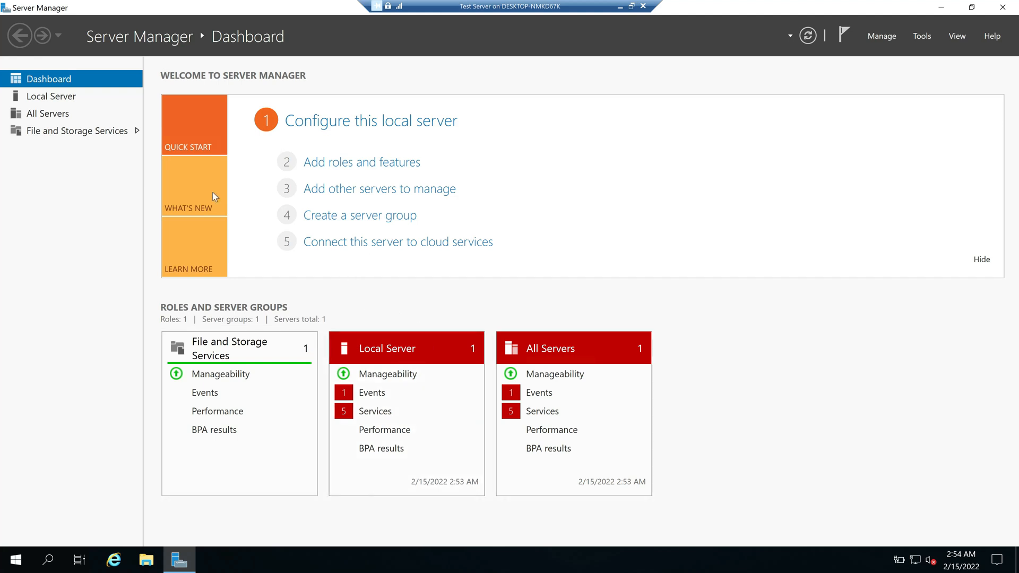
{"action": "left_click", "coordinate": [65, 98]}
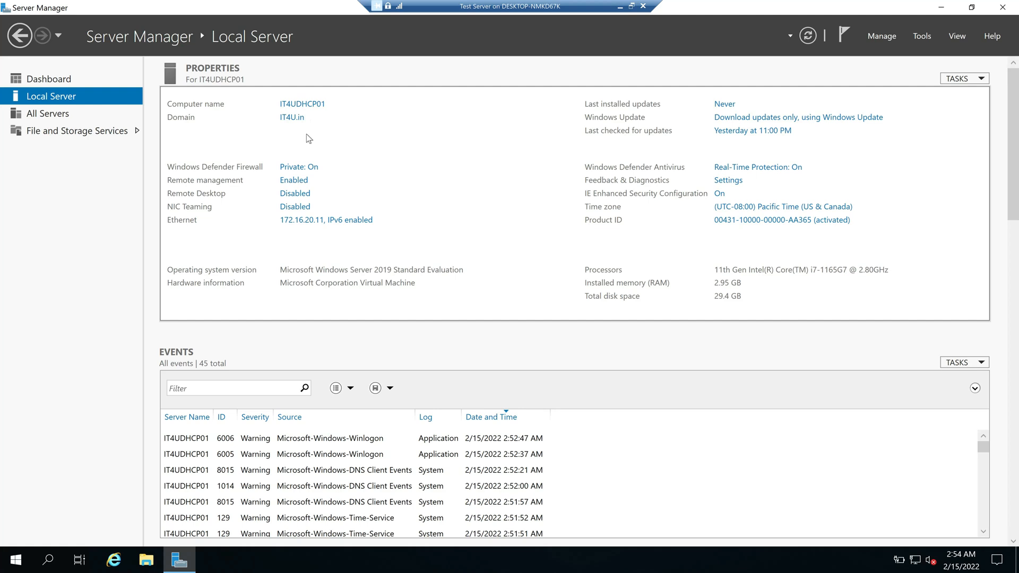
{"action": "left_click", "coordinate": [48, 79]}
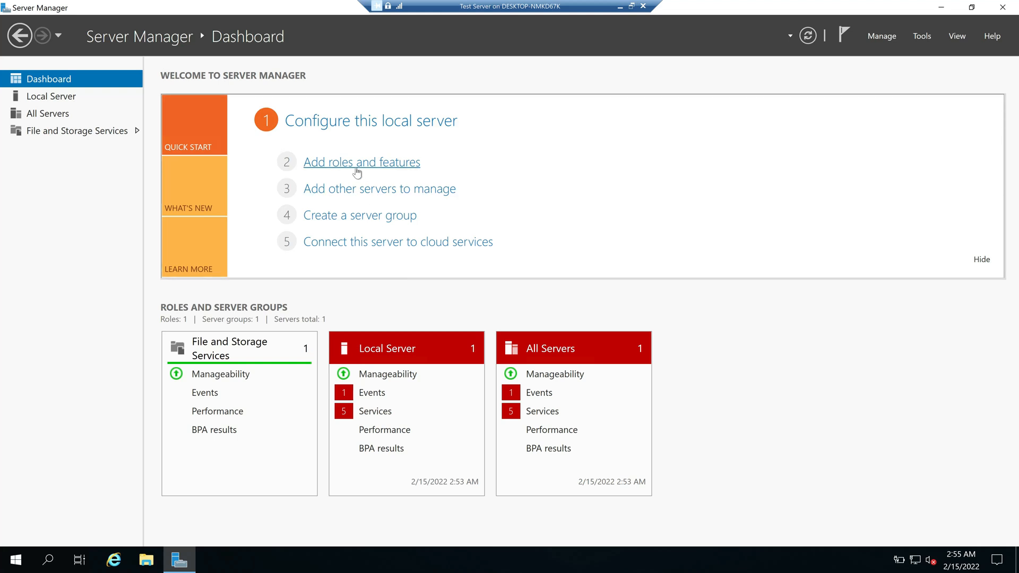
{"action": "left_click", "coordinate": [619, 7]}
{"action": "mouse_move", "coordinate": [787, 557]}
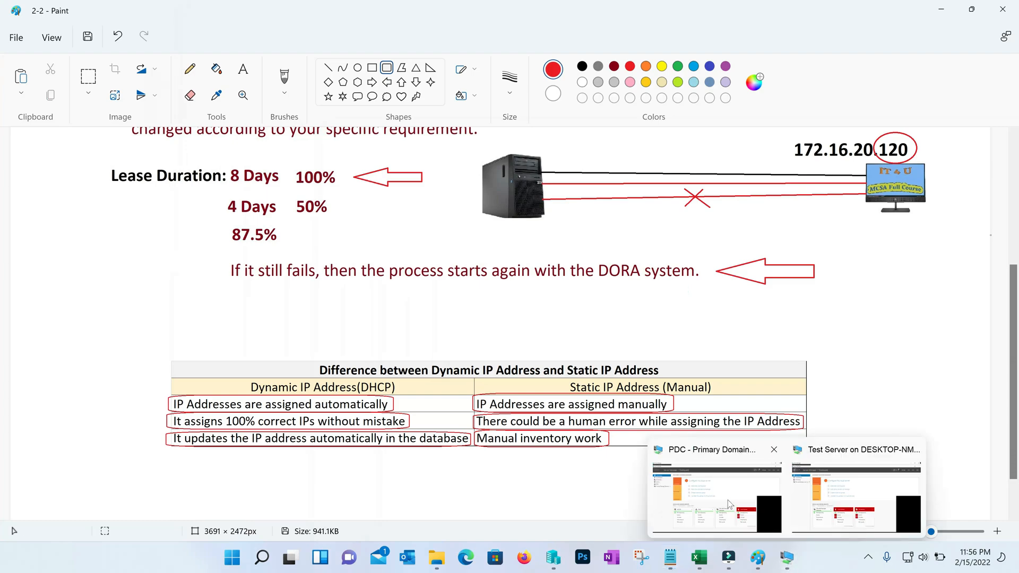
{"action": "left_click", "coordinate": [732, 507]}
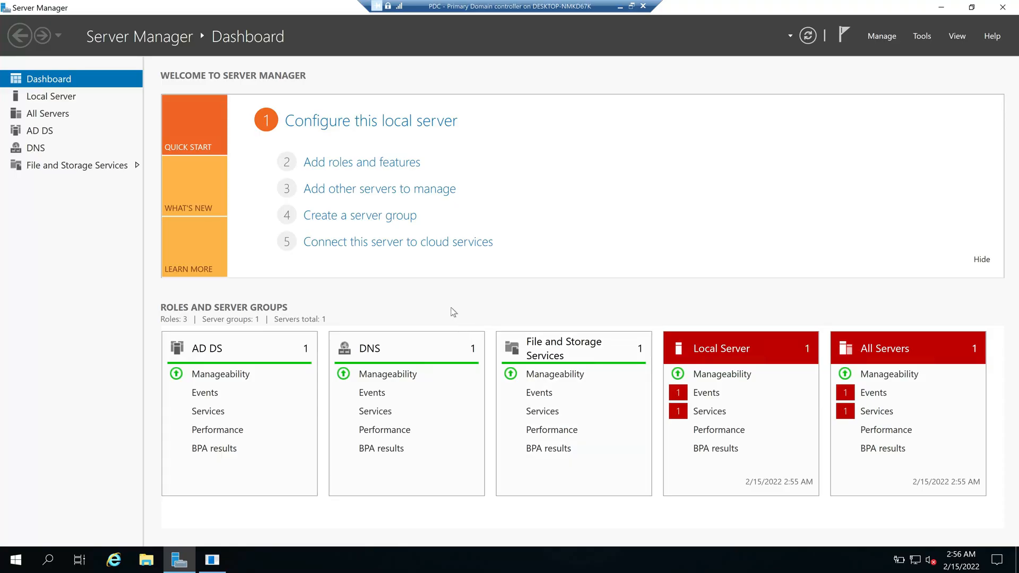
{"action": "left_click", "coordinate": [622, 9]}
{"action": "mouse_move", "coordinate": [787, 557]}
{"action": "left_click", "coordinate": [839, 503]}
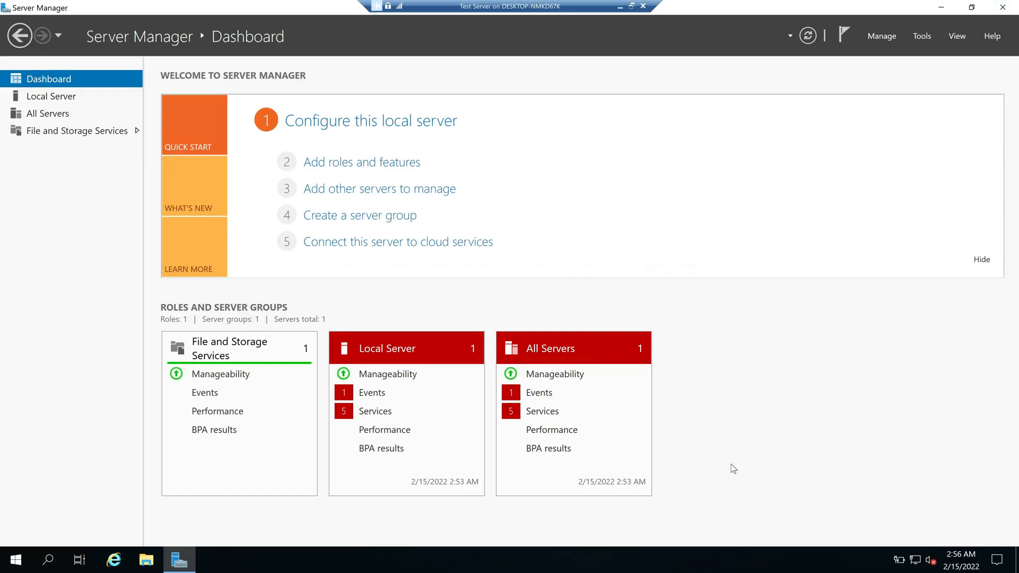
Step: In Add Roles and Features, select the DHCP Server role with its management tools
{"action": "left_click", "coordinate": [349, 169]}
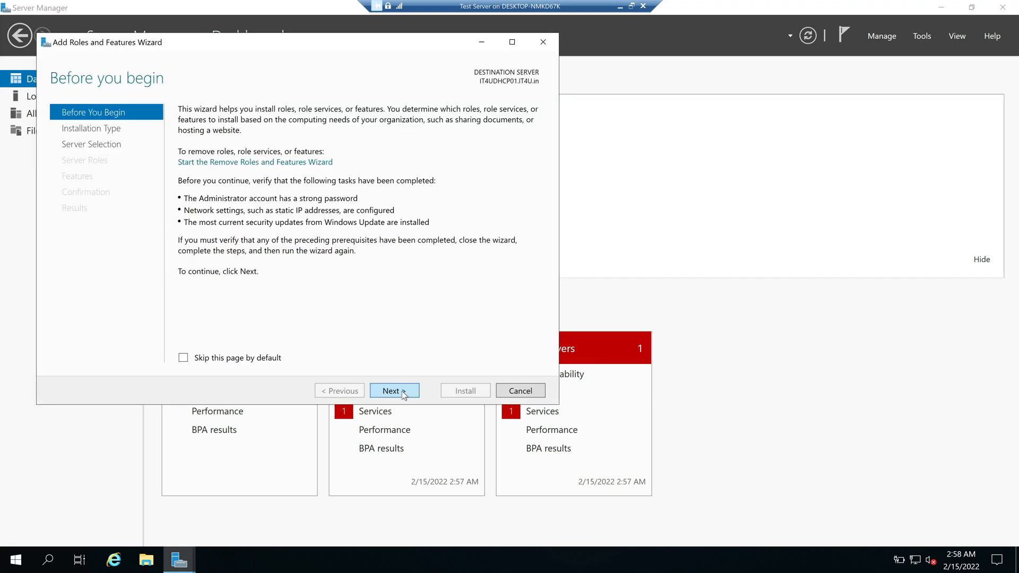
{"action": "left_click", "coordinate": [403, 393]}
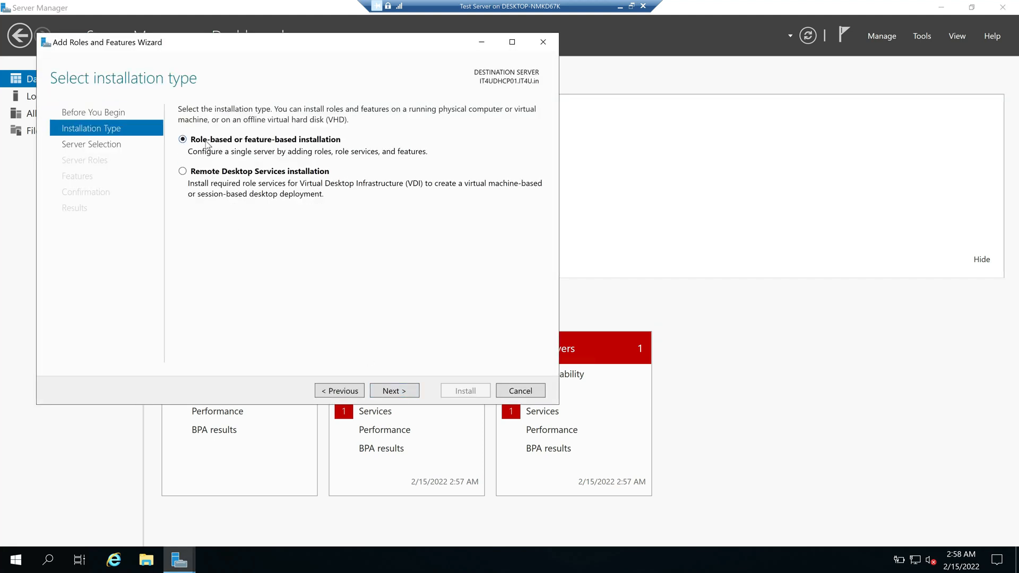
{"action": "left_click", "coordinate": [395, 392]}
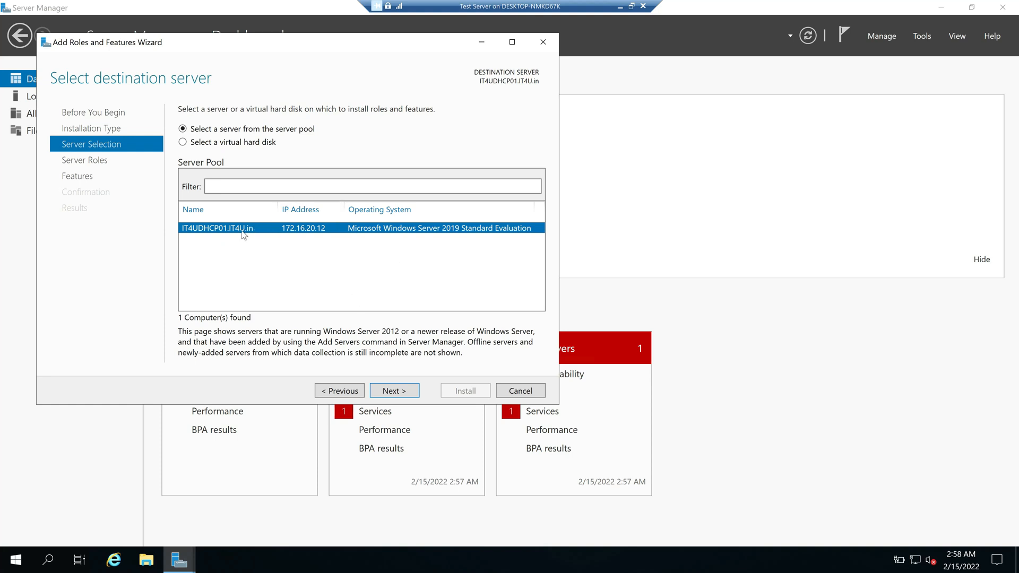
{"action": "left_click", "coordinate": [399, 395]}
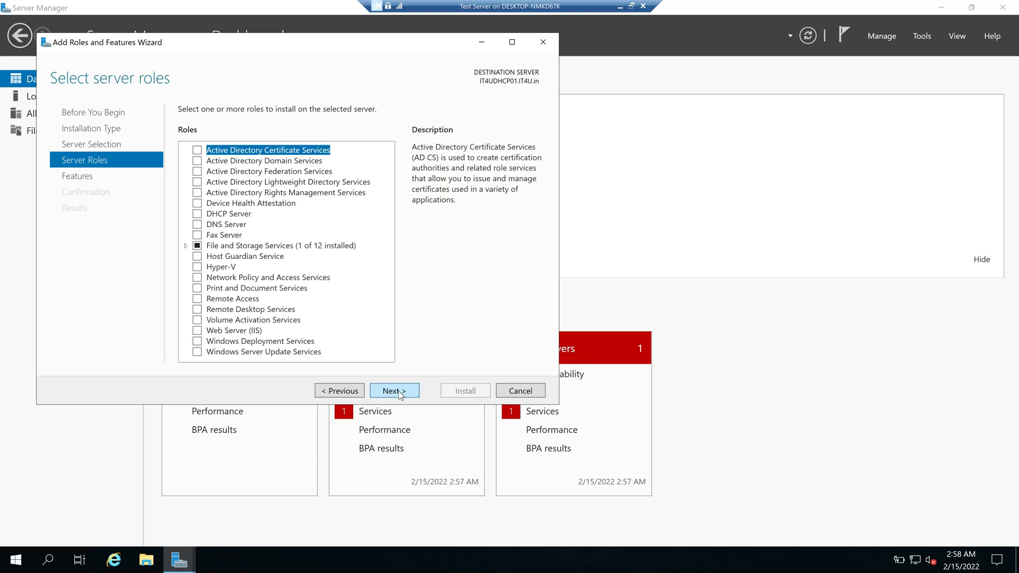
{"action": "left_click", "coordinate": [198, 214]}
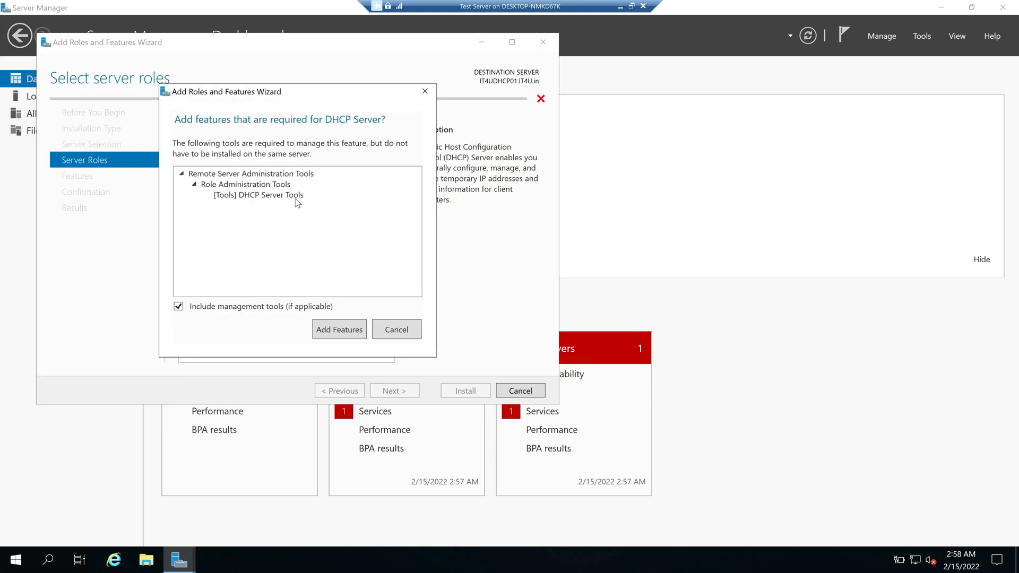
{"action": "left_click", "coordinate": [340, 332]}
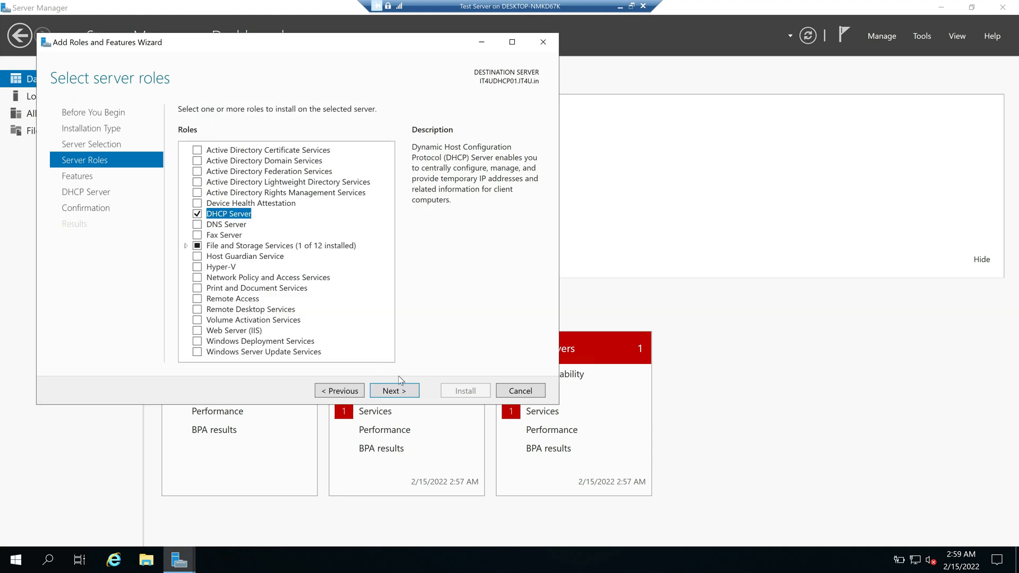
{"action": "left_click", "coordinate": [393, 392]}
Step: Allow automatic restart, start the DHCP Server installation, then minimise the VM window
{"action": "left_click", "coordinate": [394, 392]}
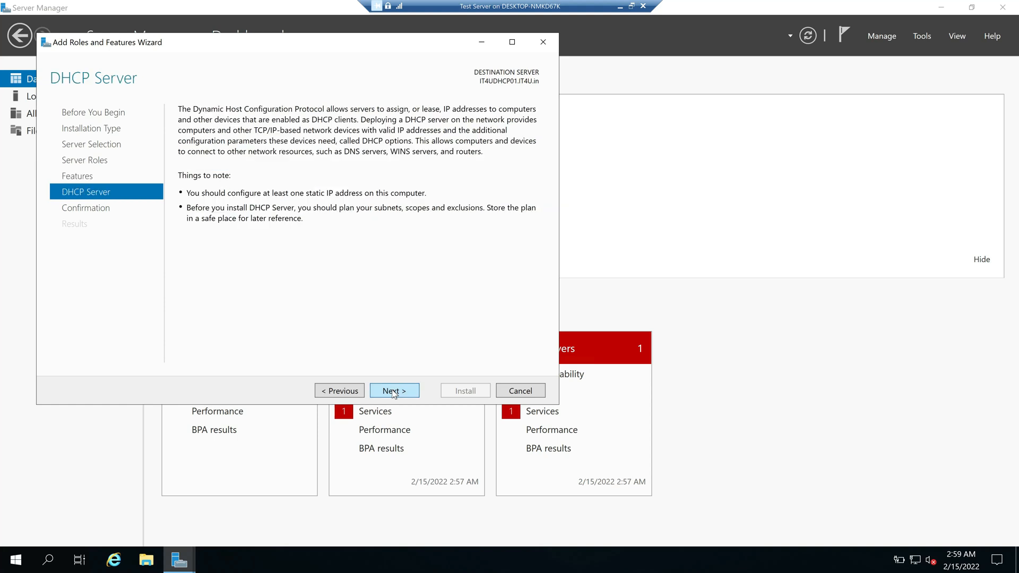
{"action": "left_click", "coordinate": [393, 392]}
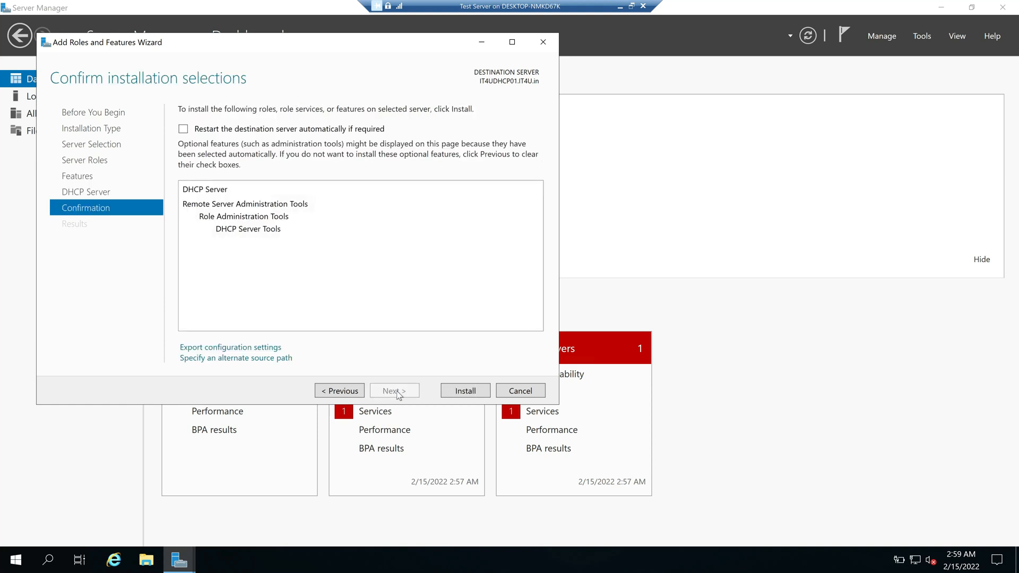
{"action": "left_click", "coordinate": [183, 129]}
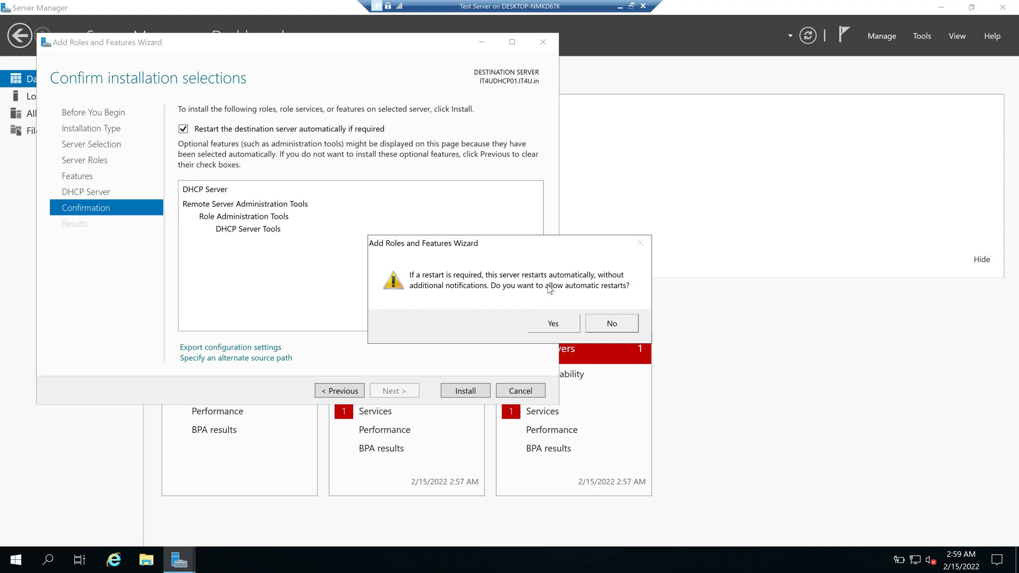
{"action": "left_click", "coordinate": [560, 326]}
{"action": "left_click", "coordinate": [463, 392]}
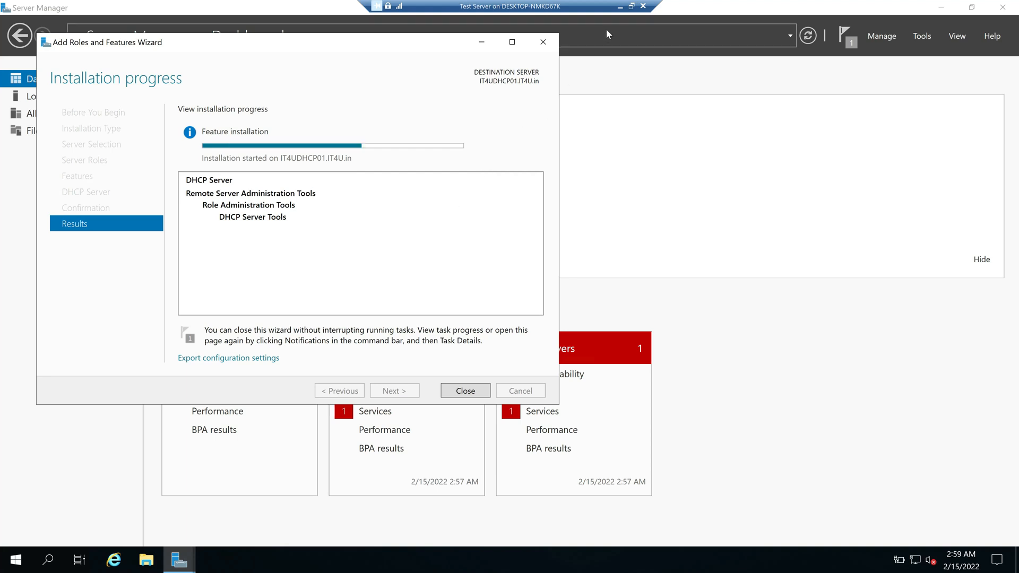
{"action": "left_click", "coordinate": [620, 7]}
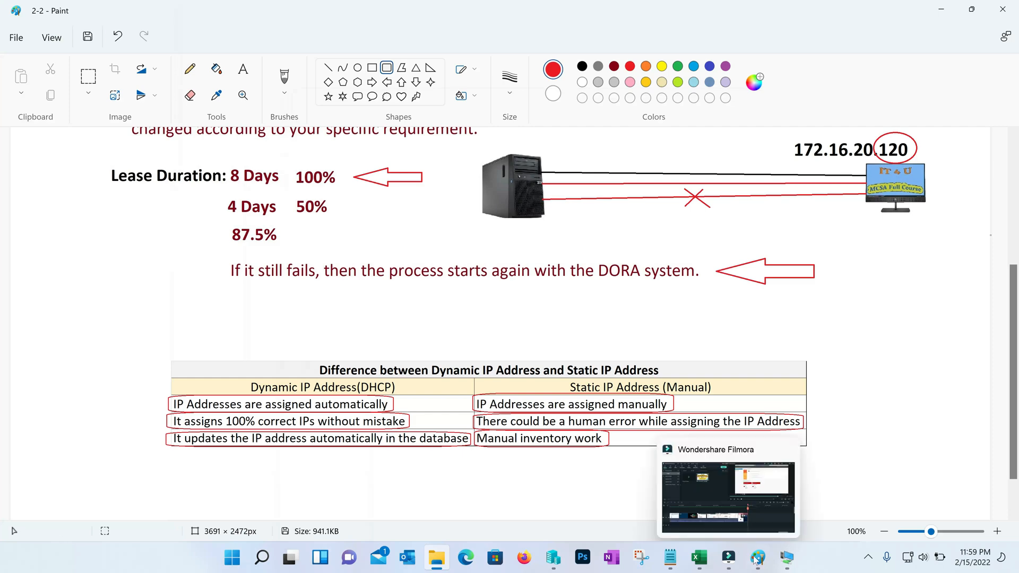
Step: Switch to the PDC virtual machine using its taskbar preview thumbnail
{"action": "mouse_move", "coordinate": [786, 559]}
{"action": "left_click", "coordinate": [736, 505]}
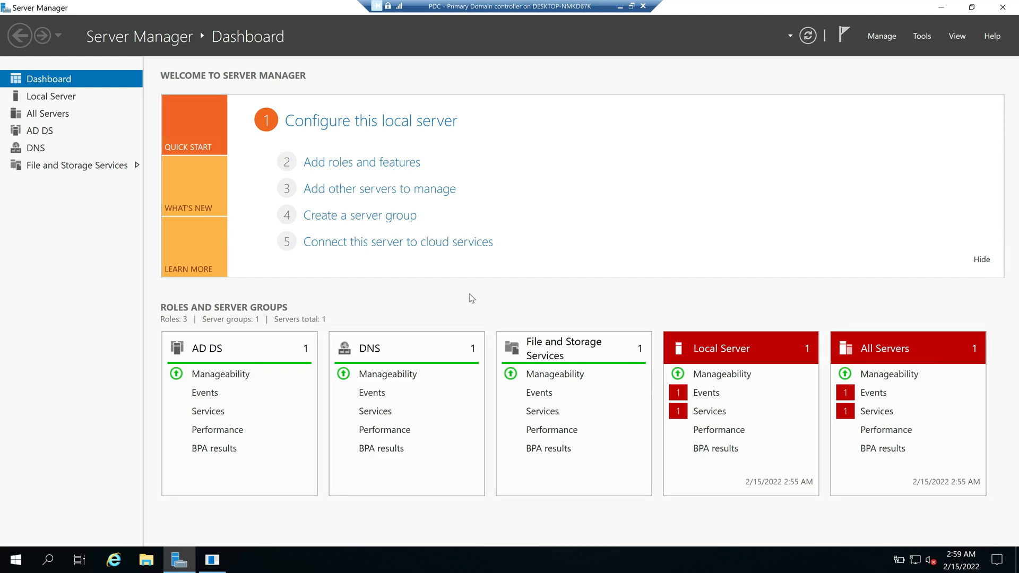
Step: Open an administrator PowerShell and enter Install-WindowsFeature using Tab completion
{"action": "right_click", "coordinate": [22, 567]}
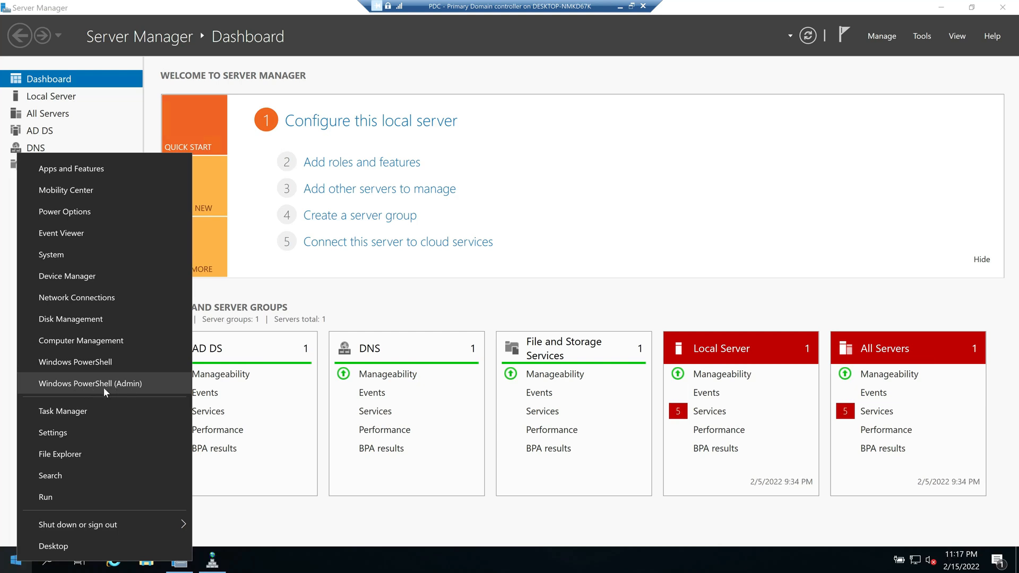
{"action": "left_click", "coordinate": [105, 387]}
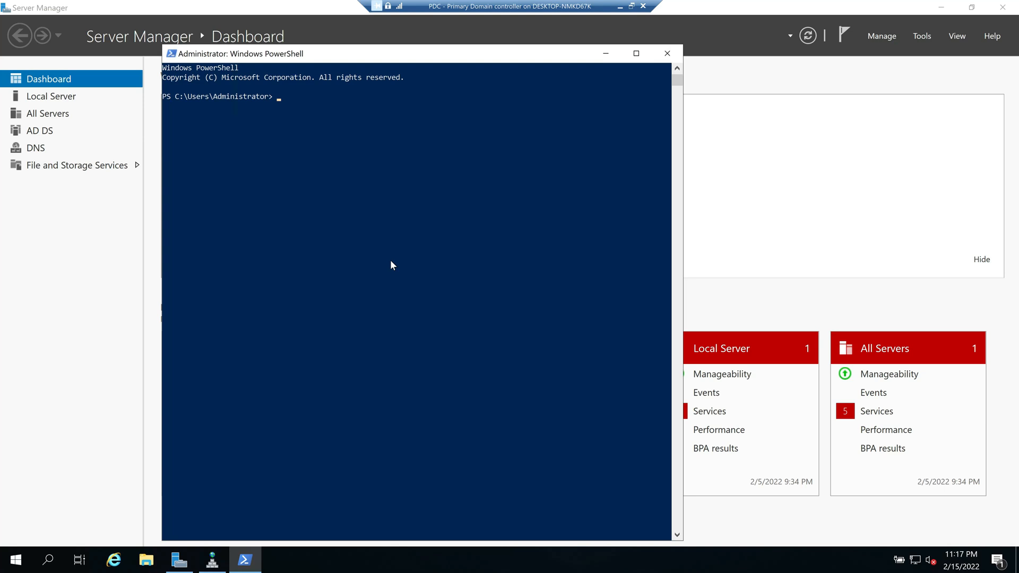
{"action": "type", "text": "Install"}
{"action": "key", "text": "Tab"}
{"action": "key", "text": "Tab"}
{"action": "key", "text": "Tab"}
{"action": "key", "text": "shift+Tab"}
{"action": "key", "text": "Tab"}
{"action": "key", "text": "Tab"}
{"action": "key", "text": "Tab"}
{"action": "key", "text": "Tab"}
{"action": "key", "text": "Tab"}
{"action": "key", "text": "Tab"}
{"action": "key", "text": "Tab"}
{"action": "key", "text": "Tab"}
{"action": "key", "text": "Tab"}
{"action": "key", "text": "Tab"}
{"action": "key", "text": "Tab"}
{"action": "key", "text": "Tab"}
{"action": "key", "text": "Tab"}
{"action": "key", "text": "Tab"}
{"action": "key", "text": "Tab"}
Step: Add the -Name DHCP and -IncludeManagementTools parameters to the command
{"action": "type", "text": "-Name"}
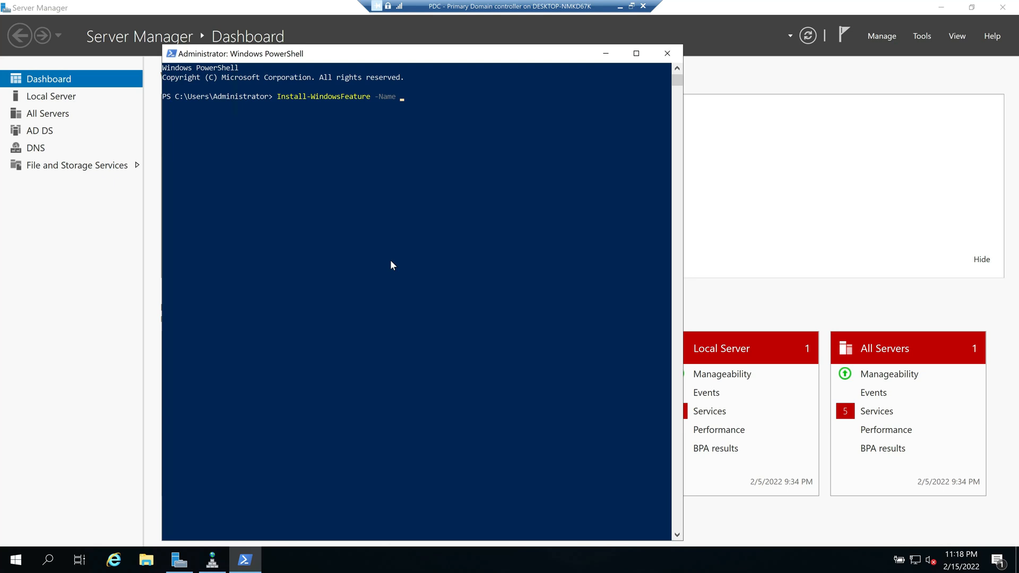
{"action": "type", "text": "DHCP -"}
{"action": "type", "text": "Inc"}
{"action": "key", "text": "Tab"}
{"action": "key", "text": "Tab"}
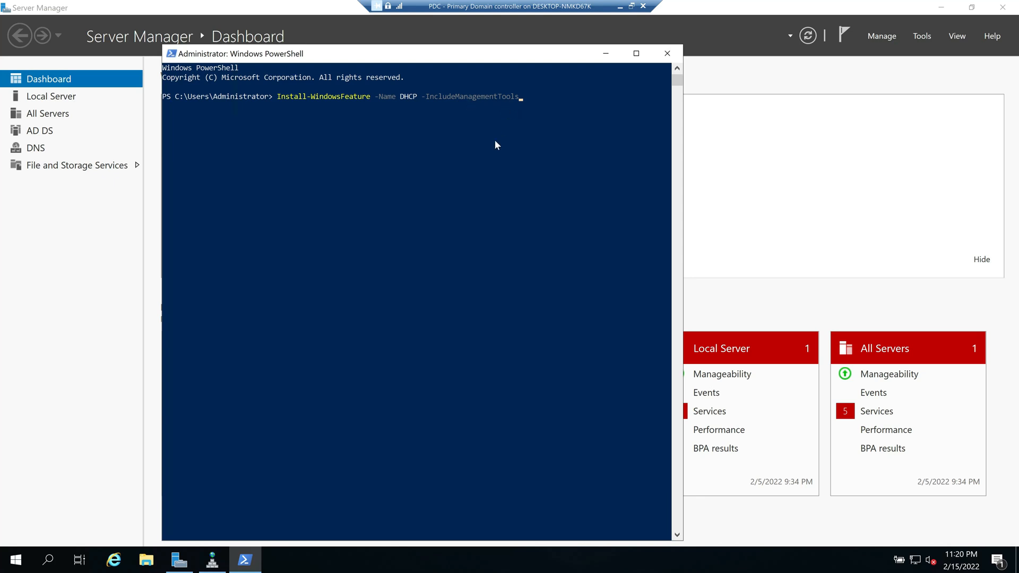
{"action": "key", "text": "Tab"}
{"action": "key", "text": "Tab"}
{"action": "key", "text": "Tab"}
{"action": "key", "text": "Tab"}
{"action": "key", "text": "Tab"}
{"action": "key", "text": "Tab"}
{"action": "key", "text": "Tab"}
{"action": "key", "text": "Tab"}
Step: Run the DHCP install, highlight the True, No restart, Success and DHCP Server results, then close PowerShell
{"action": "key", "text": "Return"}
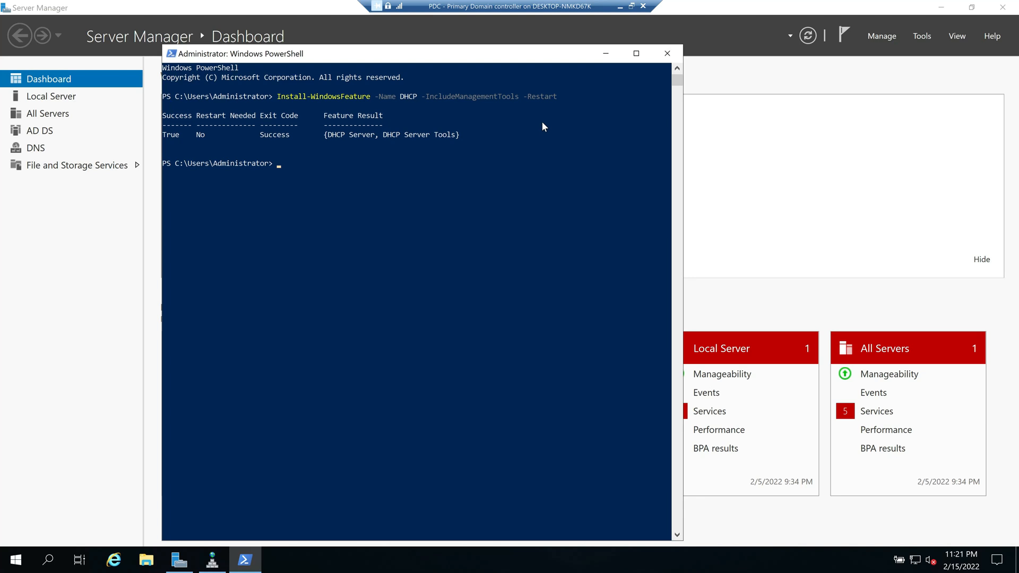
{"action": "left_click", "coordinate": [193, 142]}
{"action": "left_click_drag", "start_coordinate": [182, 135], "coordinate": [162, 137]}
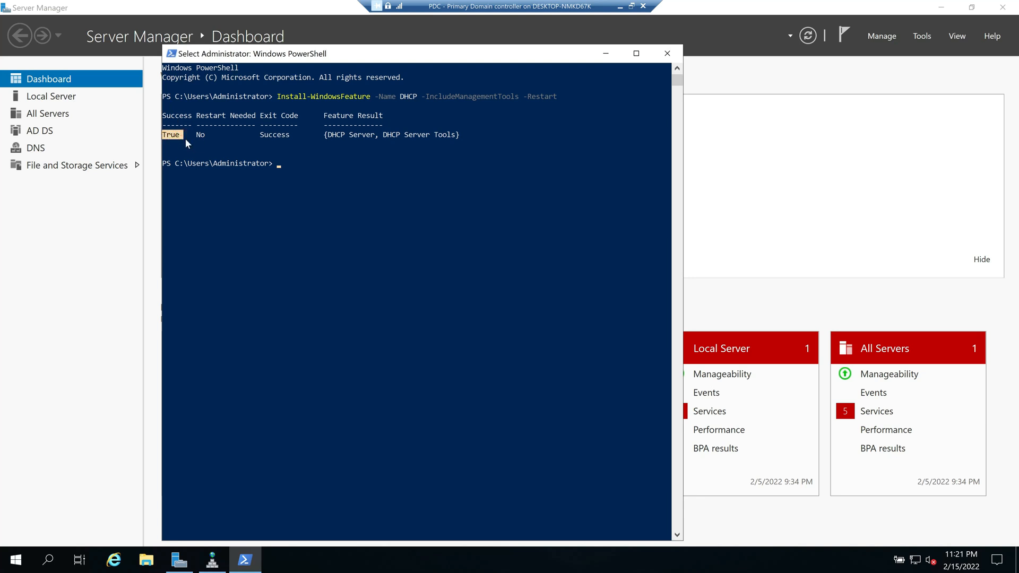
{"action": "left_click_drag", "start_coordinate": [205, 135], "coordinate": [201, 139]}
{"action": "left_click_drag", "start_coordinate": [290, 136], "coordinate": [261, 137]}
{"action": "left_click_drag", "start_coordinate": [328, 134], "coordinate": [459, 134]}
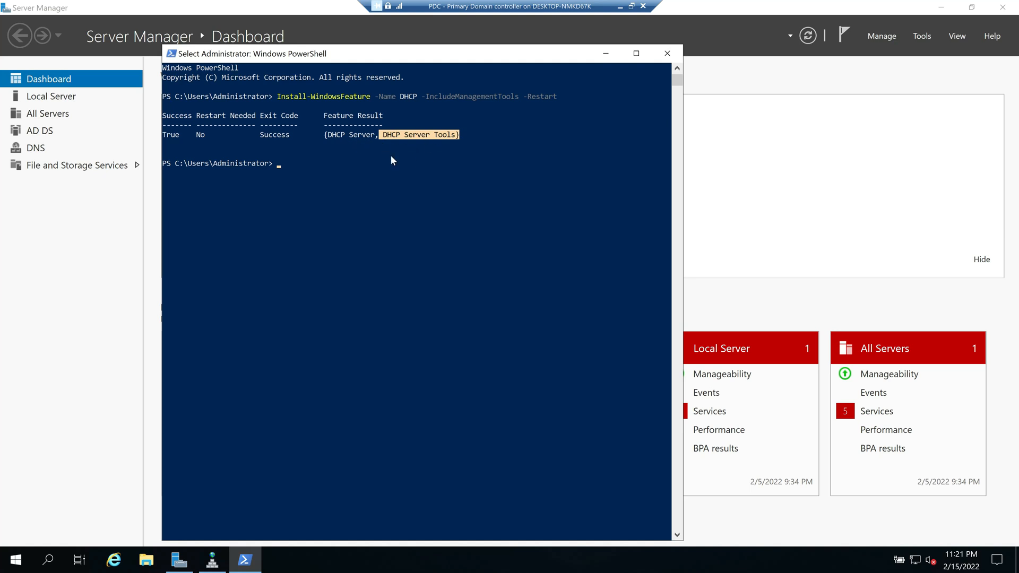
{"action": "left_click", "coordinate": [667, 53]}
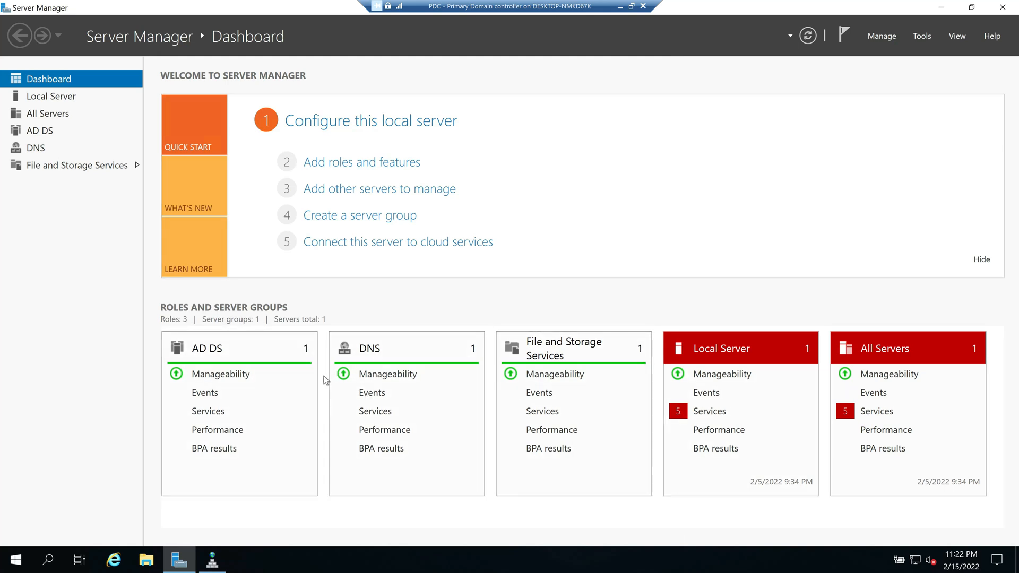
Step: Refresh Server Manager and complete the DHCP post-deployment configuration, authorizing the server
{"action": "left_click", "coordinate": [808, 37]}
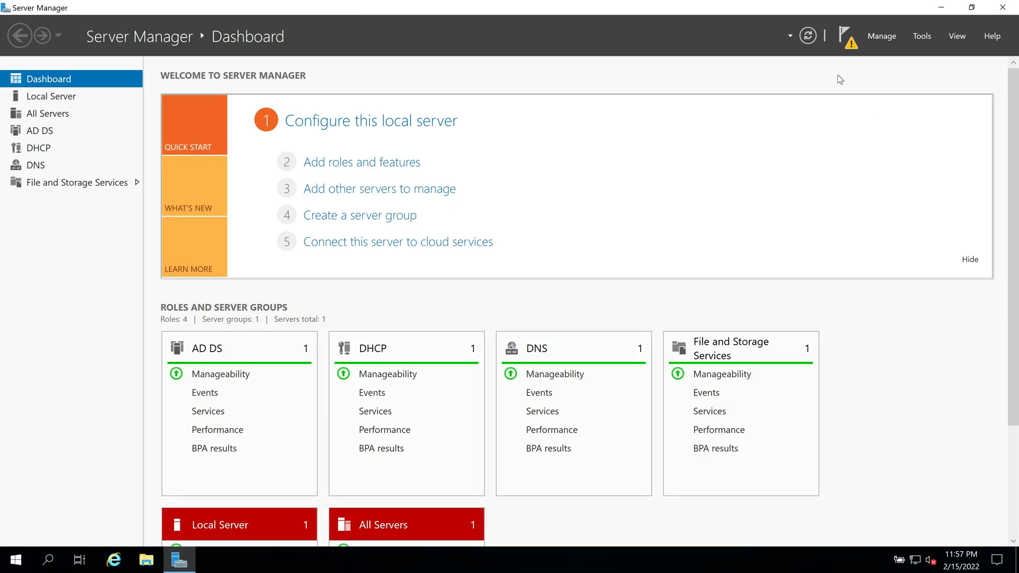
{"action": "left_click", "coordinate": [846, 43]}
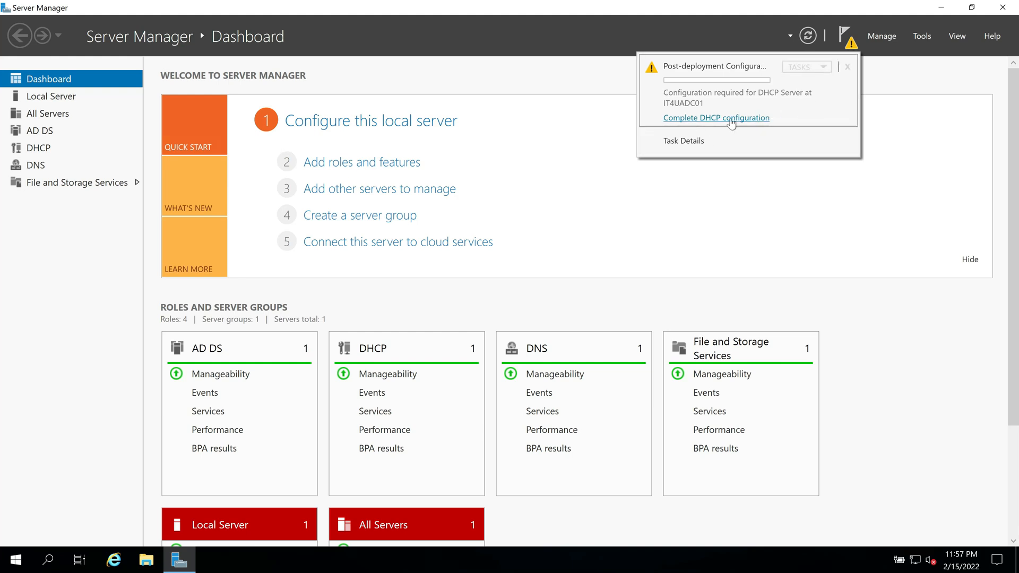
{"action": "left_click", "coordinate": [711, 118]}
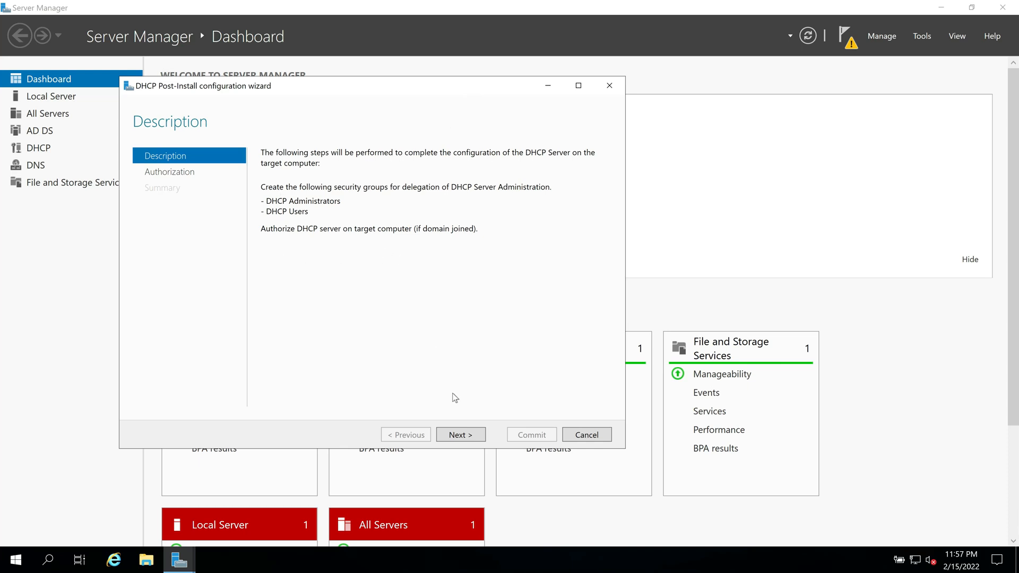
{"action": "left_click", "coordinate": [471, 437]}
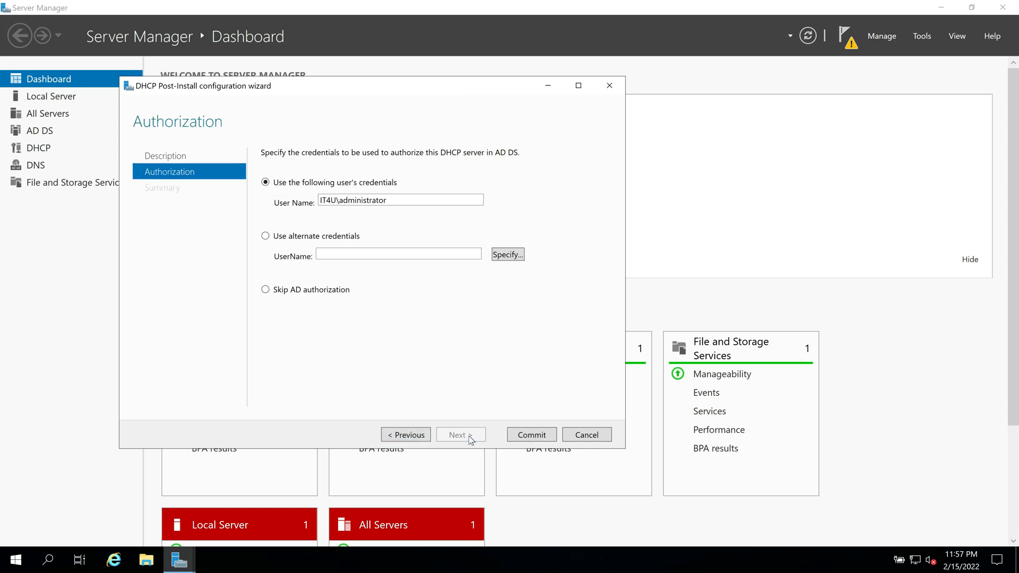
{"action": "left_click", "coordinate": [533, 436]}
{"action": "left_click", "coordinate": [531, 436]}
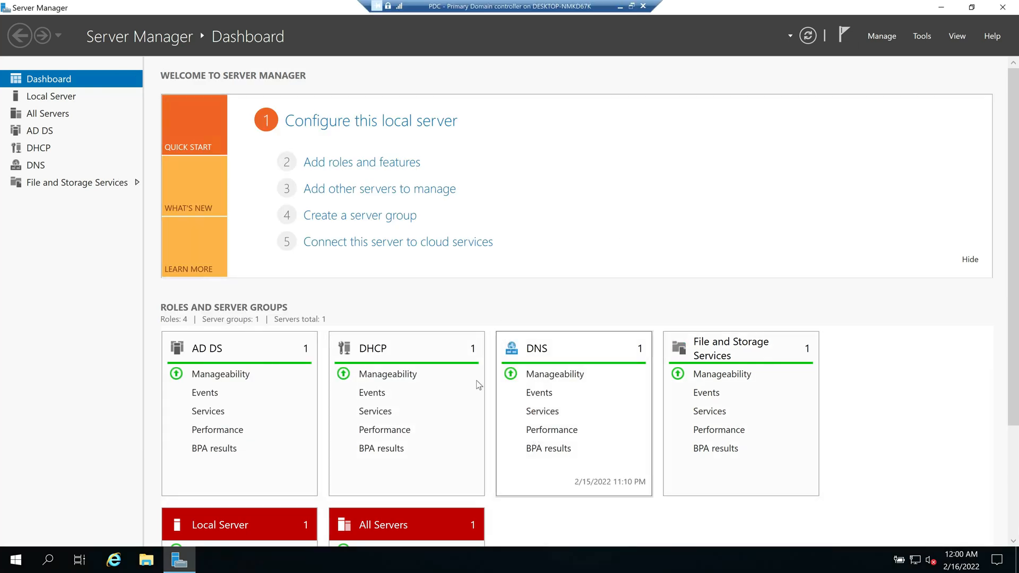
Step: Launch the DHCP console from Tools and minimise the PDC session
{"action": "left_click", "coordinate": [923, 38]}
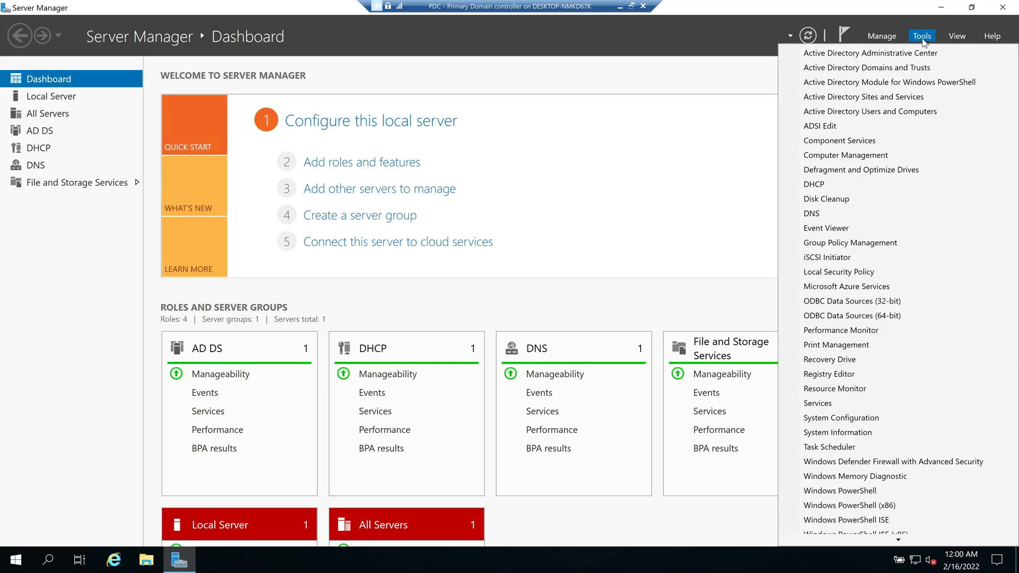
{"action": "left_click", "coordinate": [833, 185]}
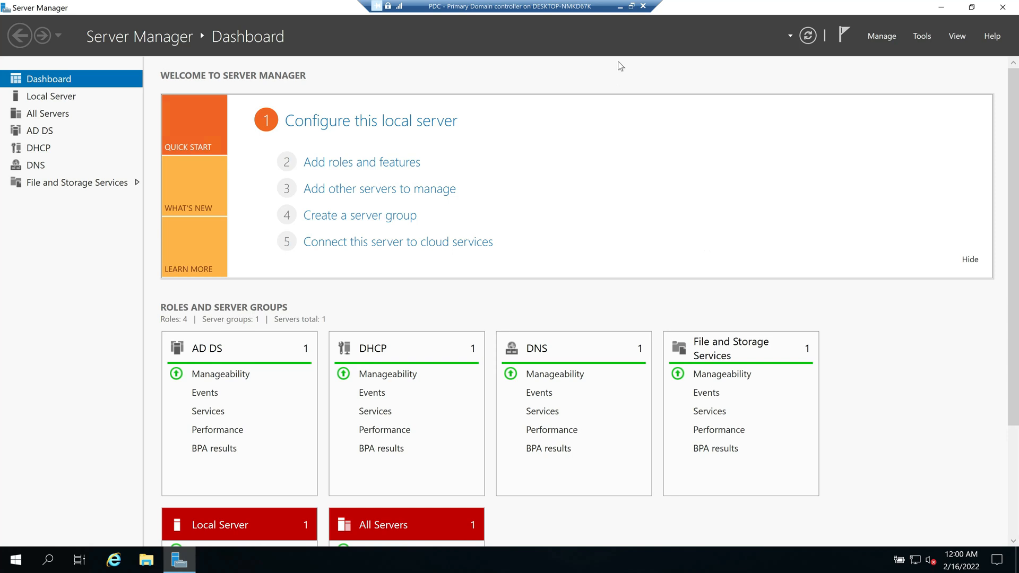
{"action": "left_click", "coordinate": [620, 7]}
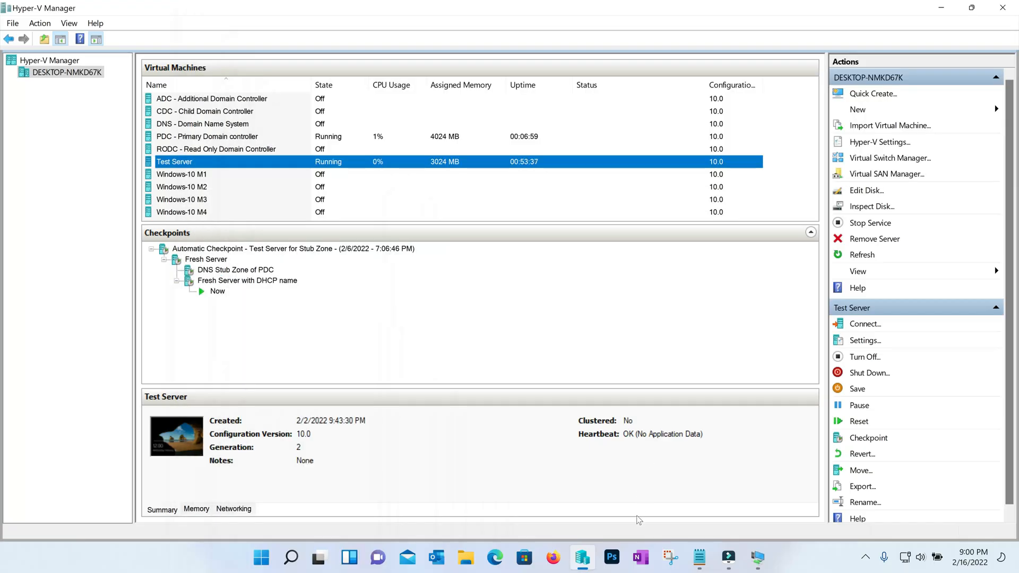
Step: Check Test Server's notifications flag, then restore the PDC session full screen
{"action": "left_click", "coordinate": [758, 558]}
{"action": "left_click", "coordinate": [810, 503]}
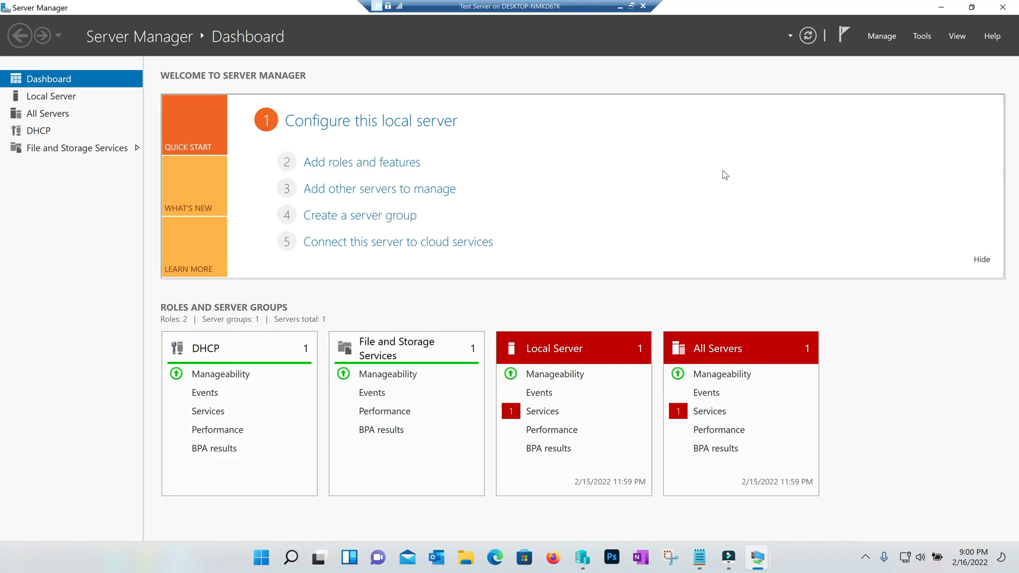
{"action": "left_click", "coordinate": [848, 39]}
{"action": "left_click", "coordinate": [619, 6]}
{"action": "mouse_move", "coordinate": [759, 557]}
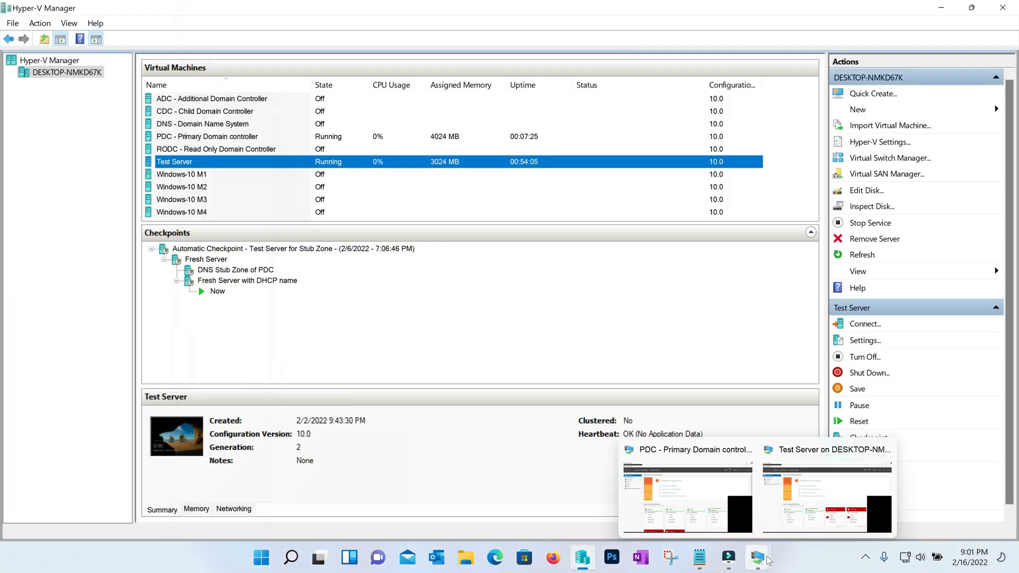
{"action": "left_click", "coordinate": [728, 509]}
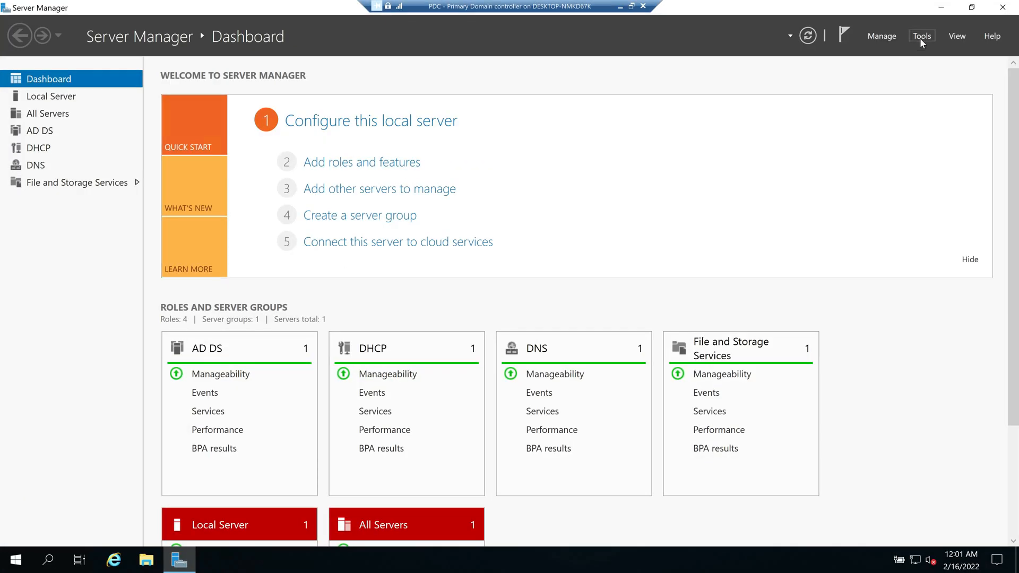
Step: Open the DHCP console, expand it4udc01.it4u.in and IPv4, and view Server Options, Policies and Filters
{"action": "left_click", "coordinate": [922, 36]}
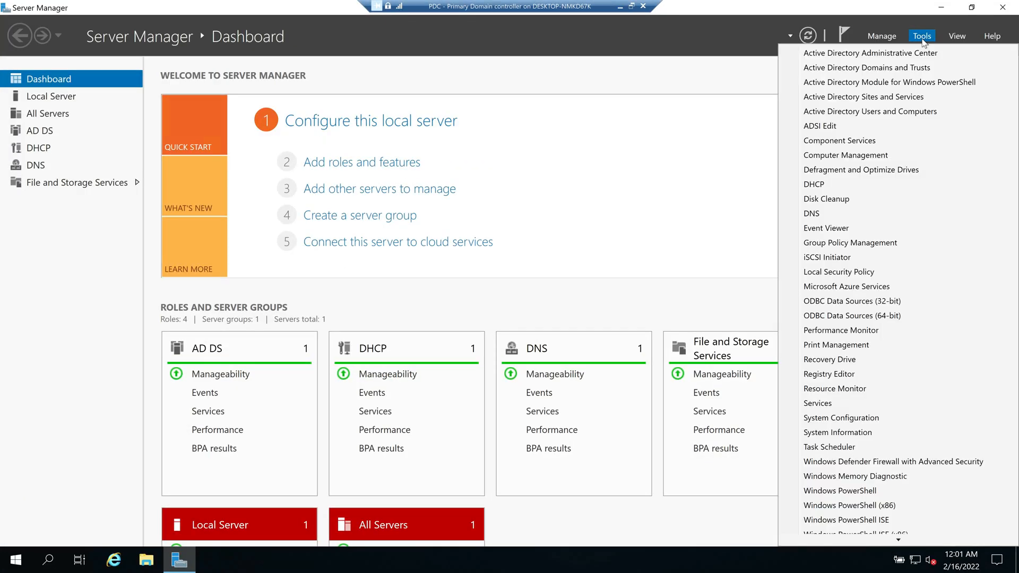
{"action": "left_click", "coordinate": [820, 186]}
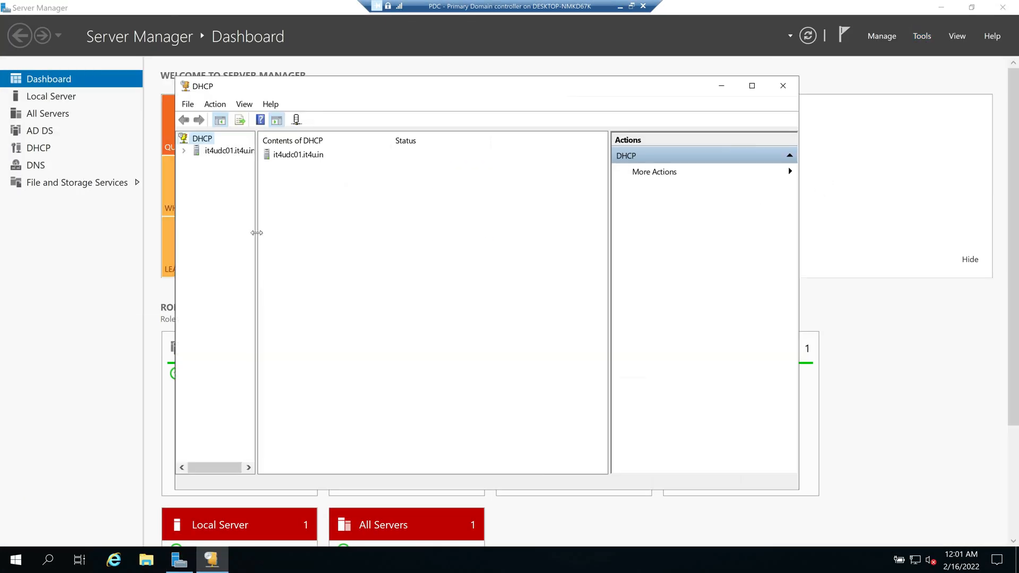
{"action": "left_click_drag", "start_coordinate": [251, 233], "coordinate": [291, 233]}
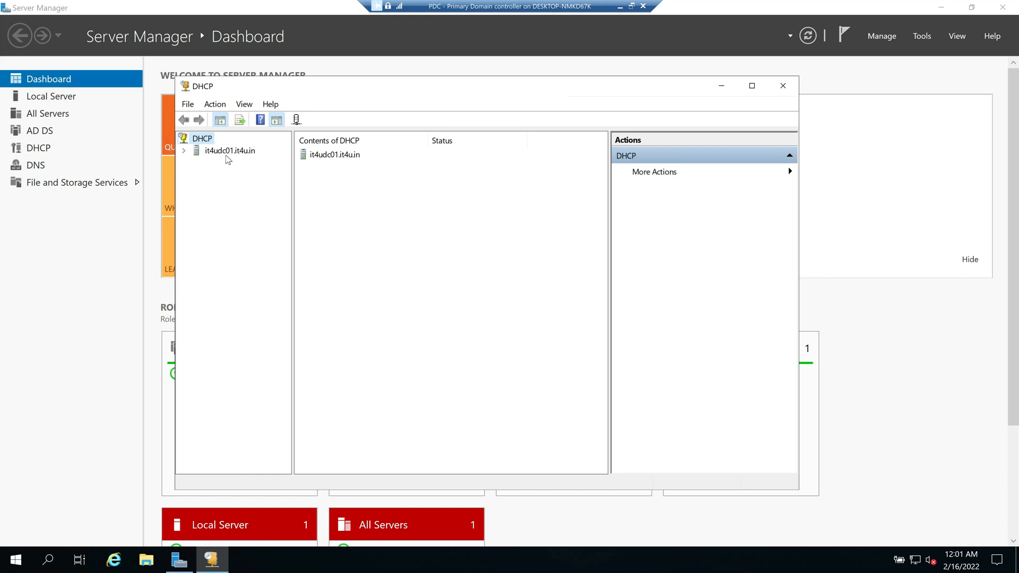
{"action": "left_click", "coordinate": [184, 151]}
{"action": "double_click", "coordinate": [225, 162]}
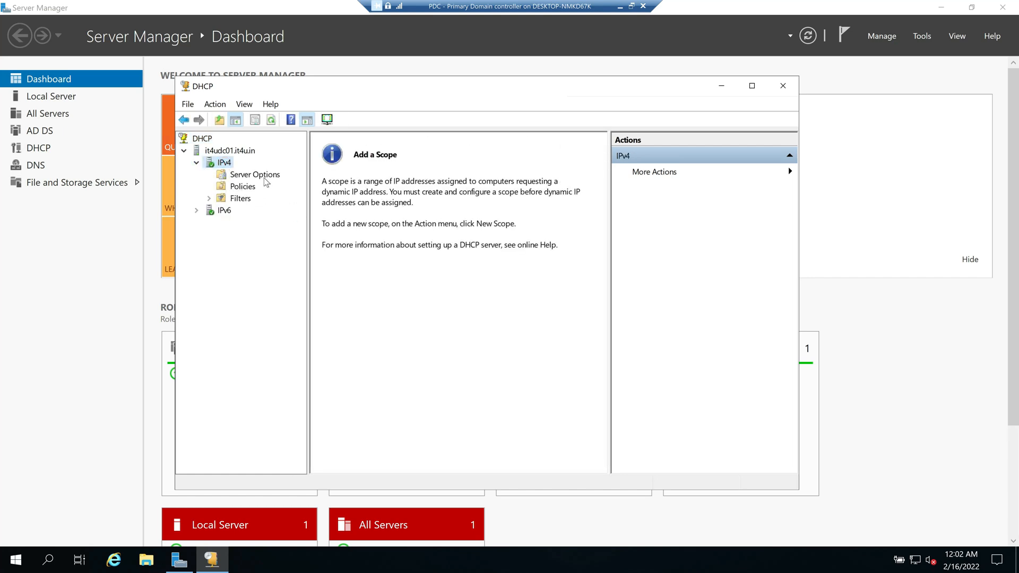
{"action": "left_click", "coordinate": [247, 176]}
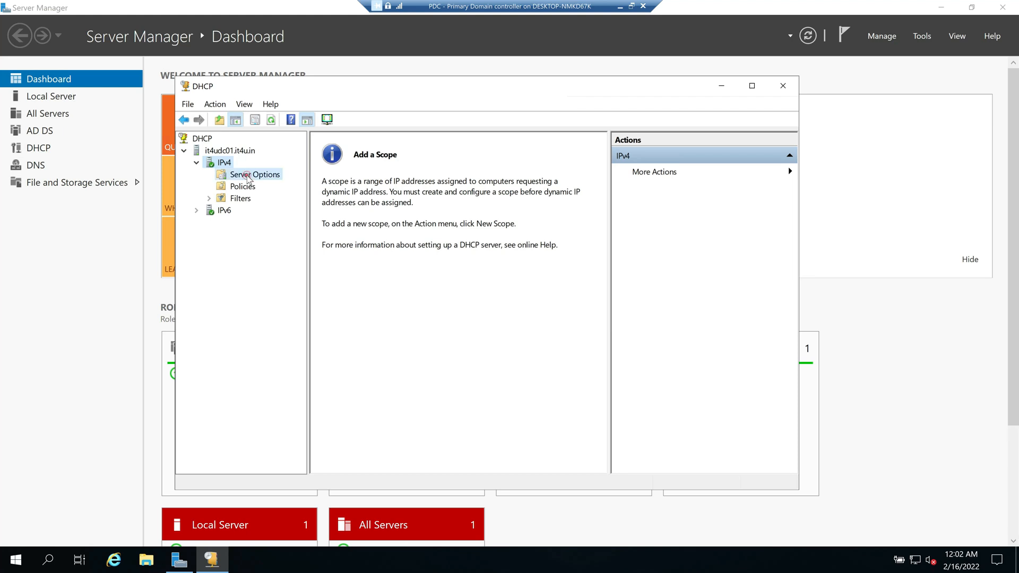
{"action": "left_click", "coordinate": [245, 186]}
{"action": "double_click", "coordinate": [239, 198]}
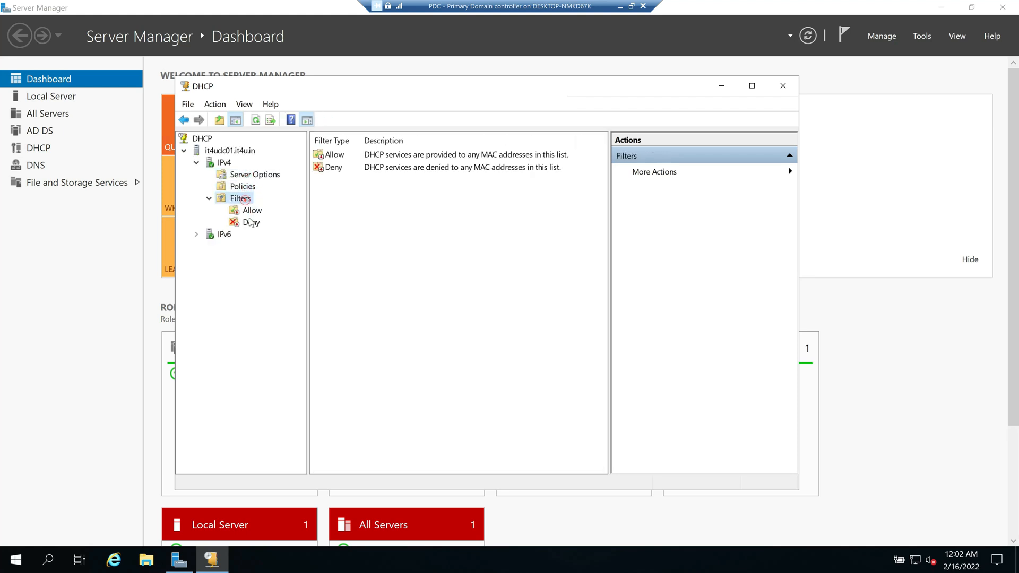
{"action": "left_click", "coordinate": [239, 177]}
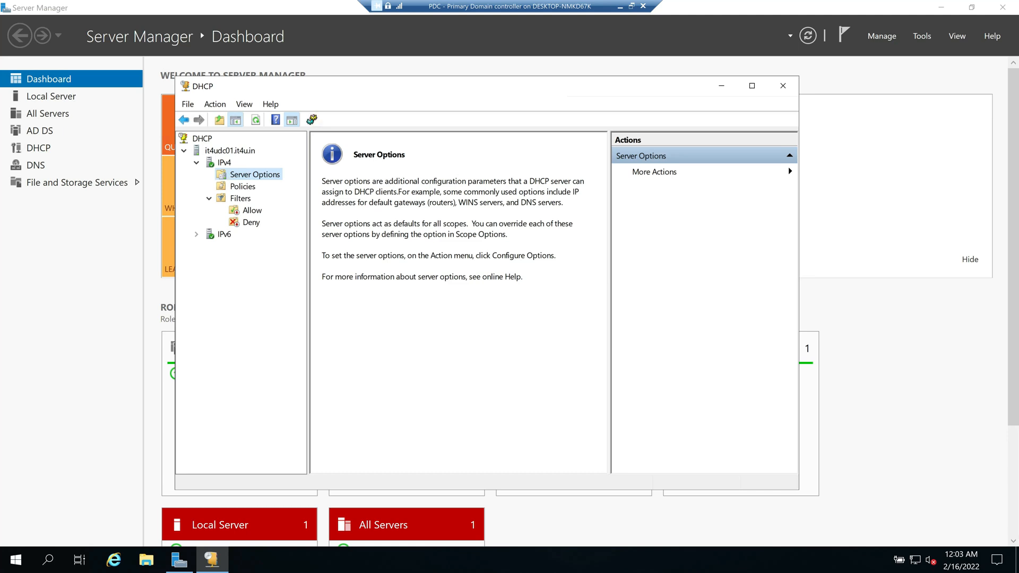
Step: Frame the 'Scope includes' list in the Paint notes with a rounded rectangle
{"action": "left_click", "coordinate": [388, 73]}
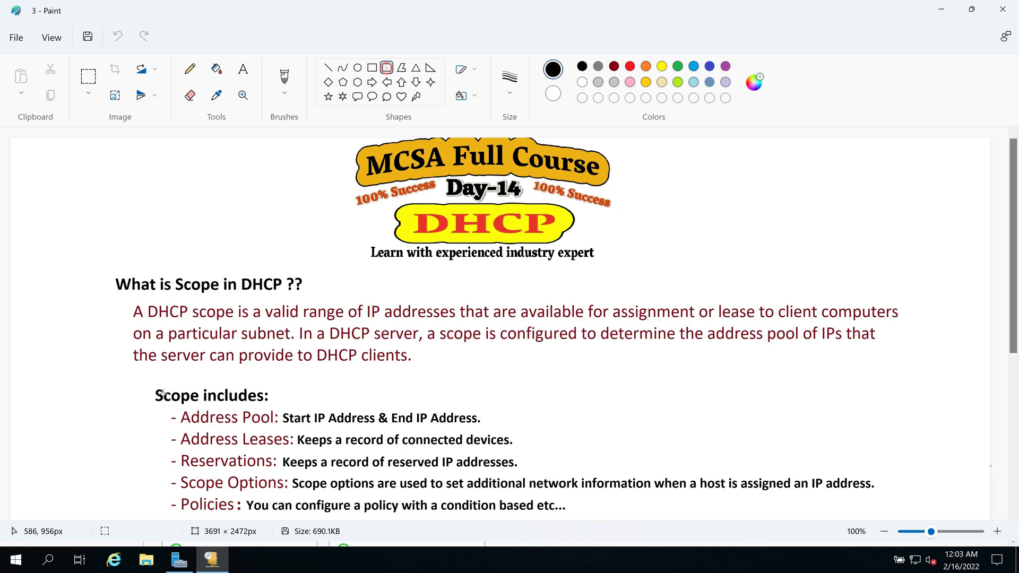
{"action": "scroll", "coordinate": [169, 393], "scroll_direction": "down", "scroll_amount": 2}
{"action": "mouse_move", "coordinate": [148, 294]}
{"action": "left_mouse_down"}
{"action": "mouse_move", "coordinate": [281, 401]}
{"action": "mouse_move", "coordinate": [298, 430]}
{"action": "left_mouse_up"}
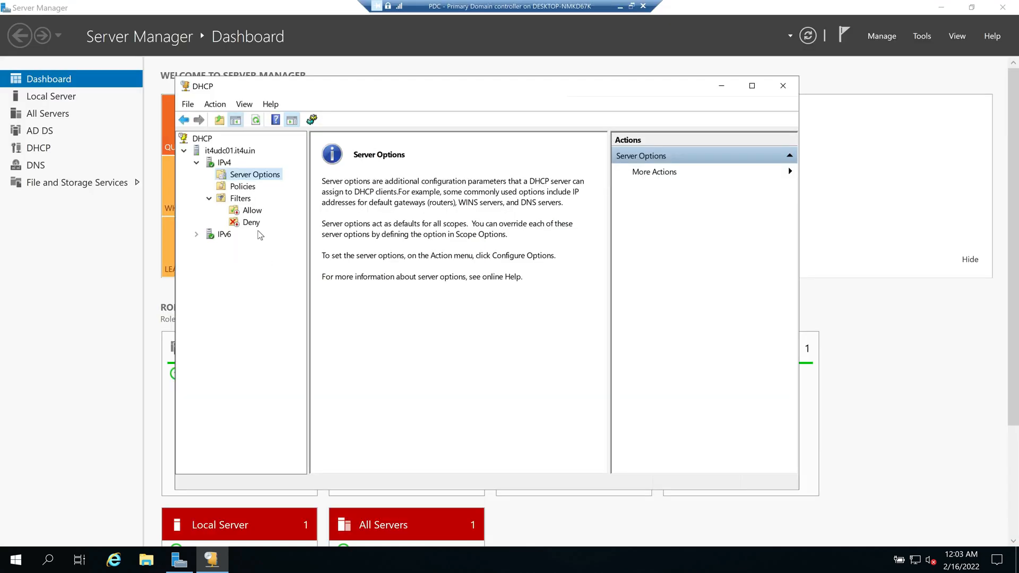
Step: Launch New Scope from the IPv4 node and enter Admin_Block as the scope name
{"action": "left_click", "coordinate": [224, 163]}
{"action": "right_click", "coordinate": [224, 163]}
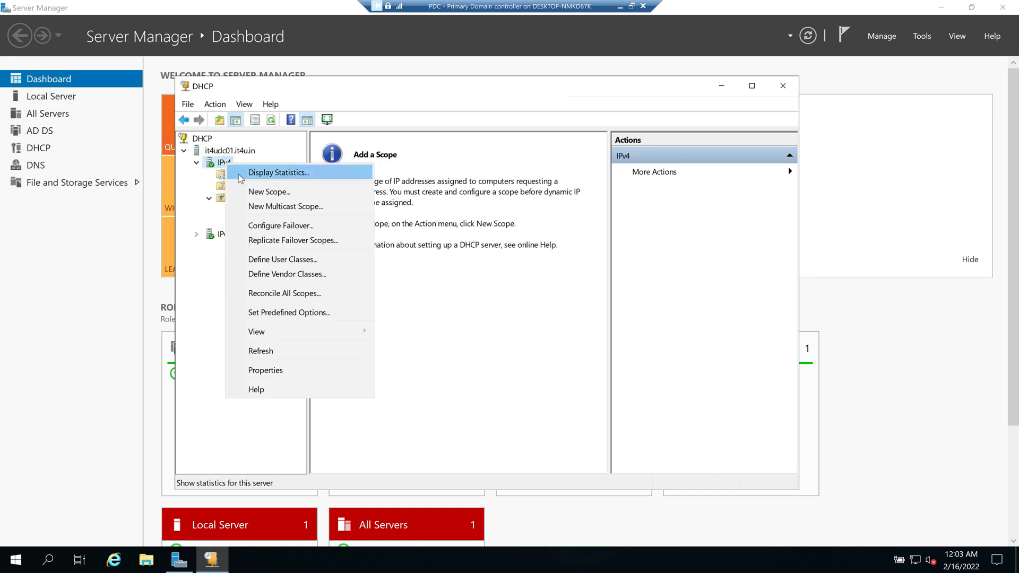
{"action": "left_click", "coordinate": [291, 195]}
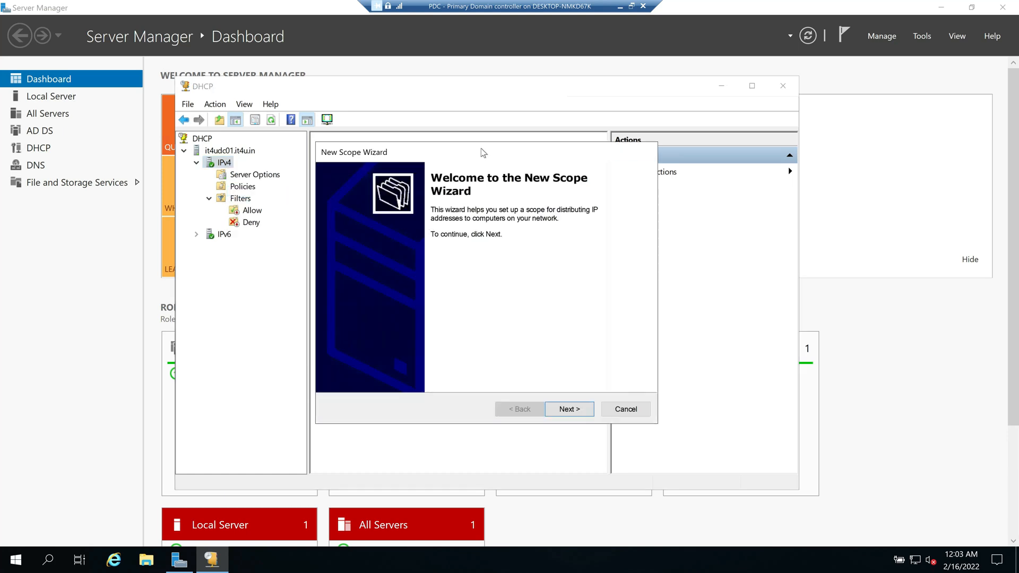
{"action": "left_click_drag", "start_coordinate": [450, 142], "coordinate": [448, 141]}
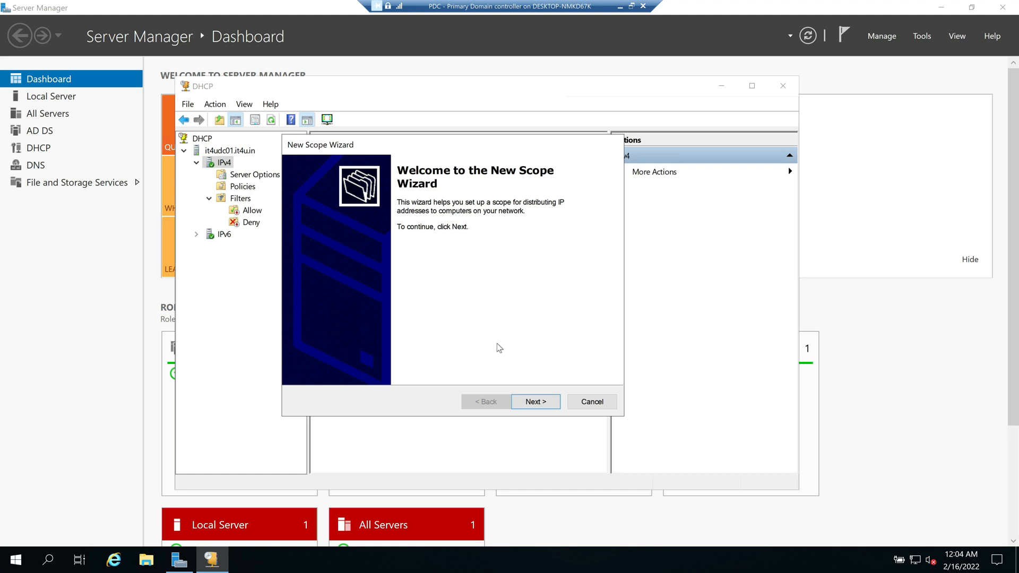
{"action": "left_click", "coordinate": [537, 401]}
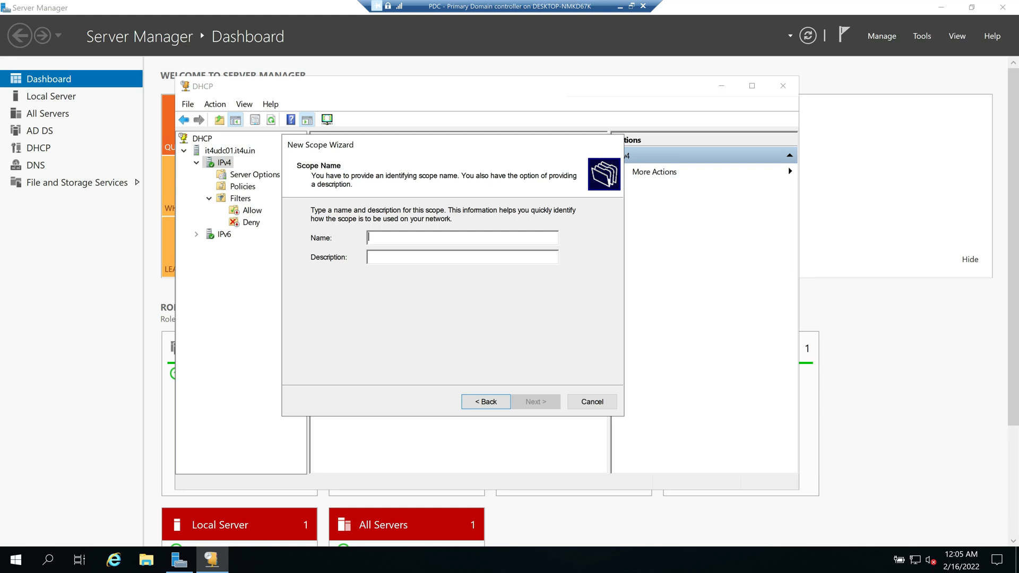
{"action": "type", "text": "Admin"}
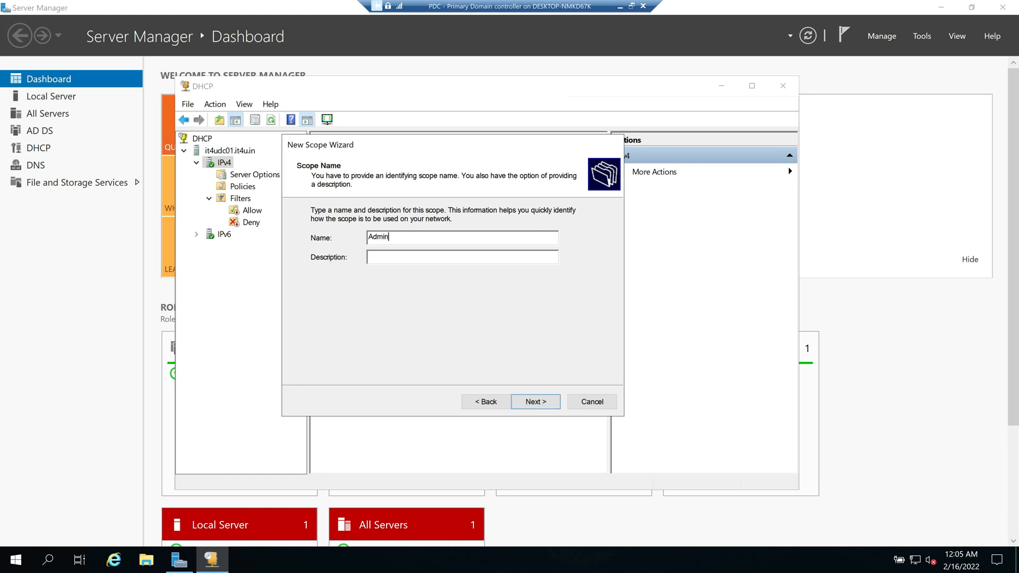
{"action": "type", "text": "_Block"}
Step: Enter start IP 172.16.20.110 and end IP 172.16.20.160, keeping length 16 (255.255.0.0)
{"action": "left_click", "coordinate": [536, 403]}
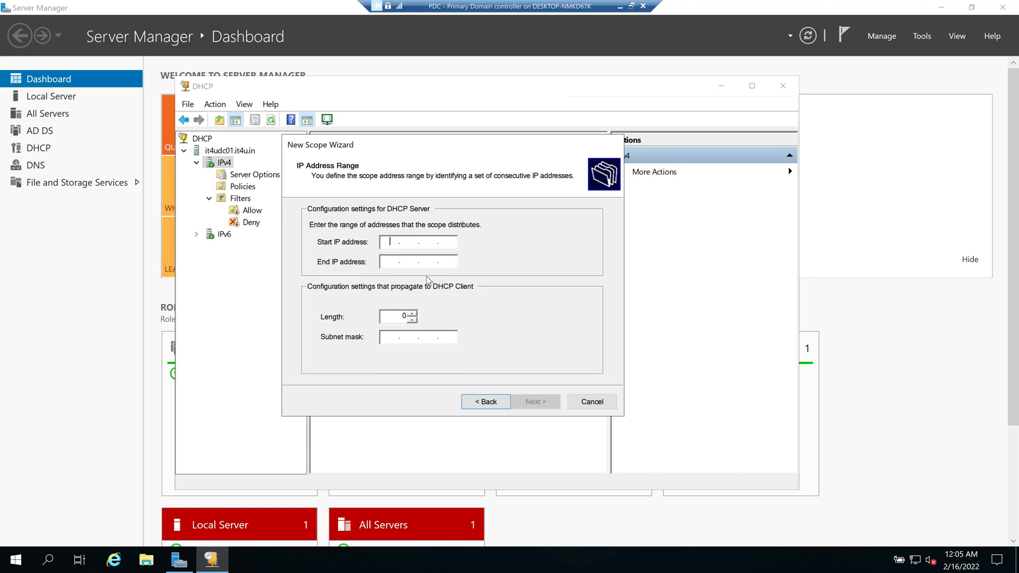
{"action": "type", "text": "172 . 16 . 20 . 1"}
{"action": "key", "text": "BackSpace"}
{"action": "type", "text": "110"}
{"action": "key", "text": "Tab"}
{"action": "type", "text": "172016"}
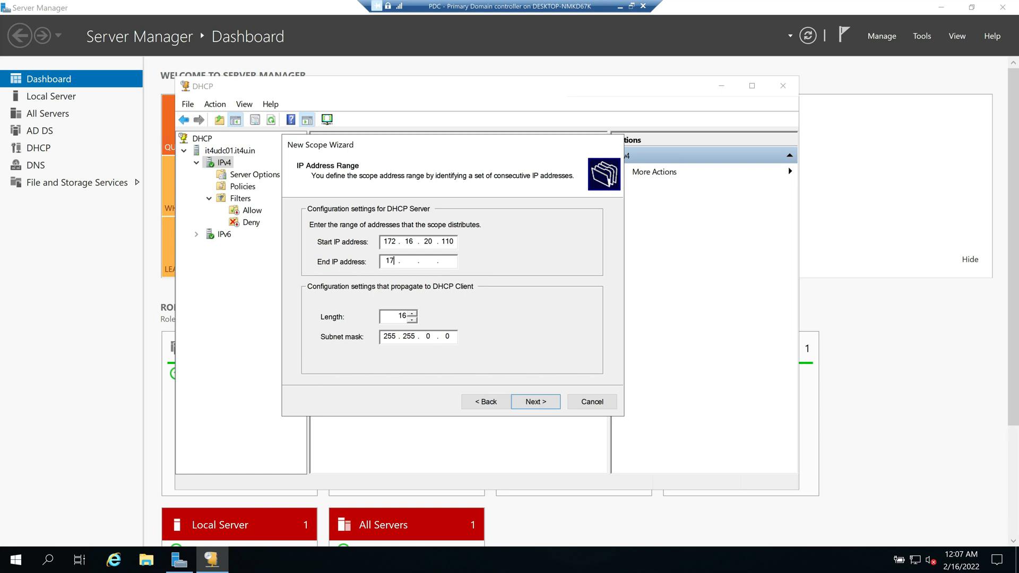
{"action": "key", "text": "BackSpace"}
{"action": "key", "text": "BackSpace"}
{"action": "key", "text": "BackSpace"}
{"action": "type", "text": "16 . 20 . 160"}
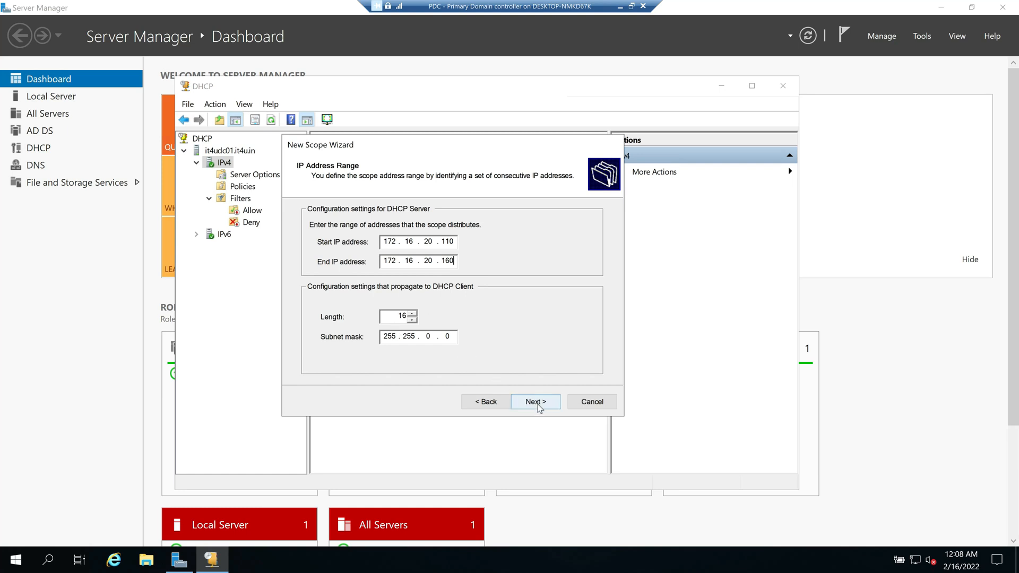
Step: Add the exclusion range 172.16.20.115 to 172.16.20.120 and advance to Lease Duration
{"action": "left_click", "coordinate": [536, 402]}
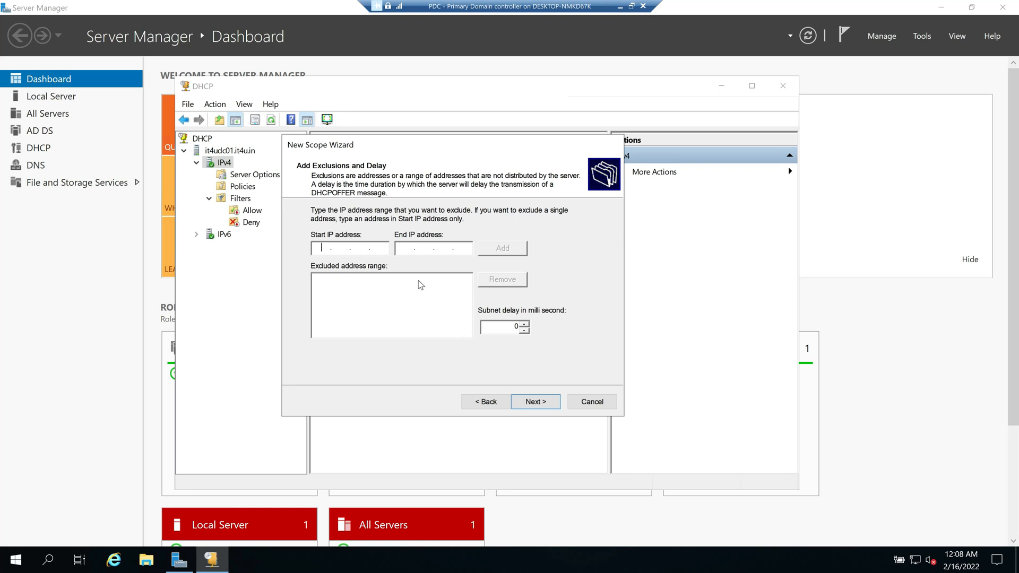
{"action": "left_click", "coordinate": [396, 311]}
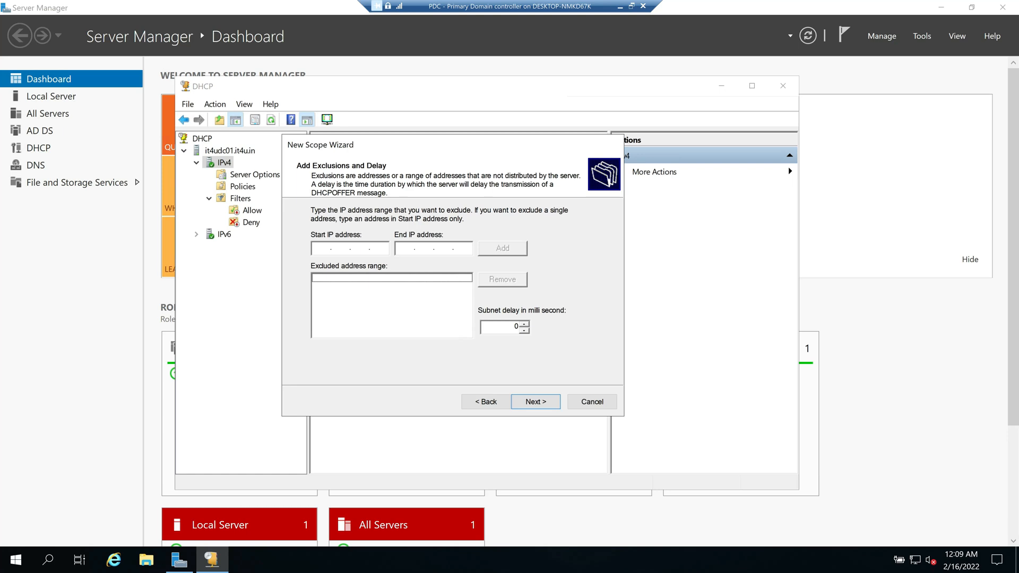
{"action": "left_click", "coordinate": [324, 247]}
{"action": "type", "text": "172 . 16 . 20 . 115"}
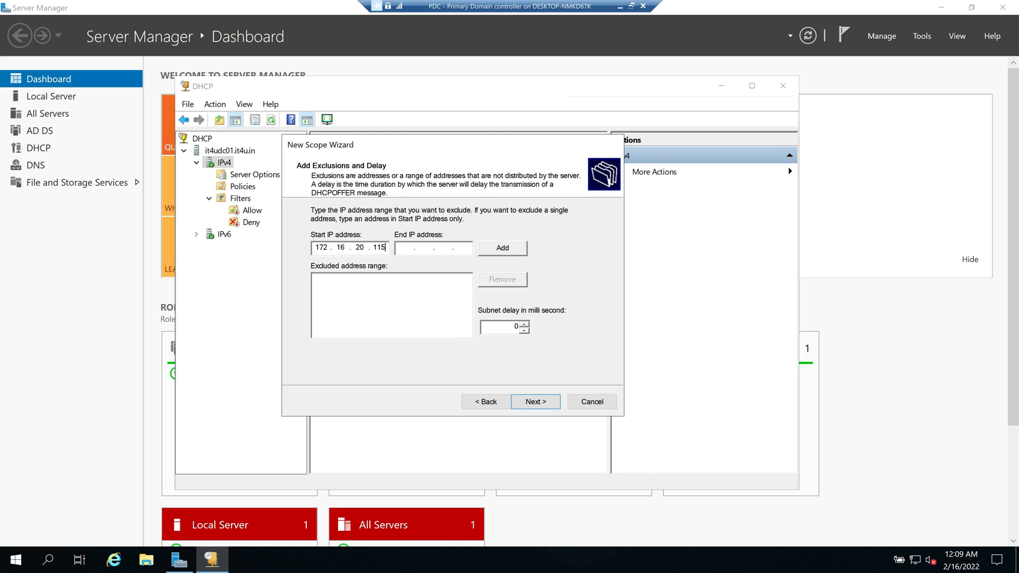
{"action": "key", "text": "Tab"}
{"action": "type", "text": "172 . 16 . 20 . 120"}
{"action": "left_click", "coordinate": [504, 248]}
{"action": "left_click", "coordinate": [373, 301]}
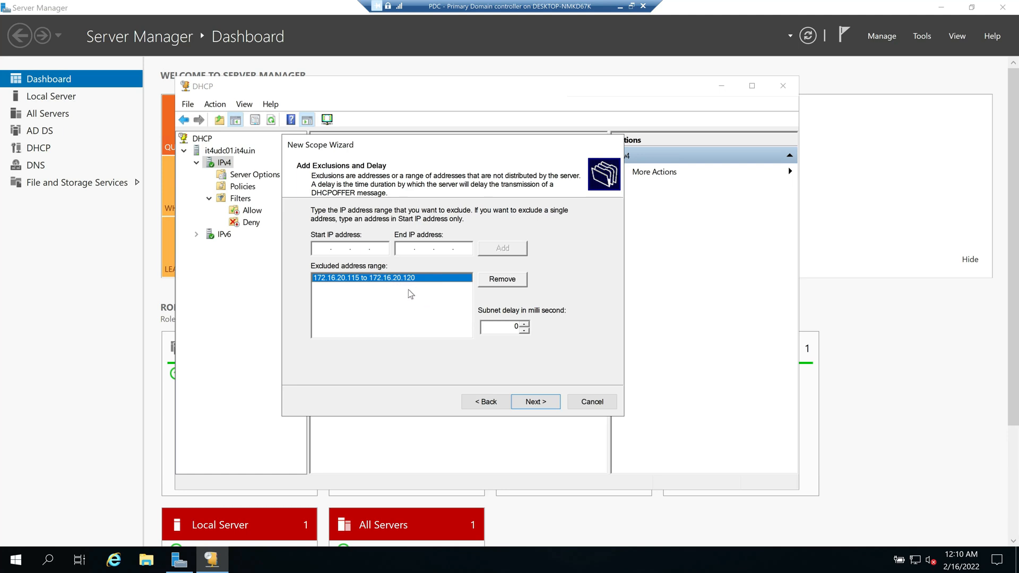
{"action": "left_click", "coordinate": [542, 403]}
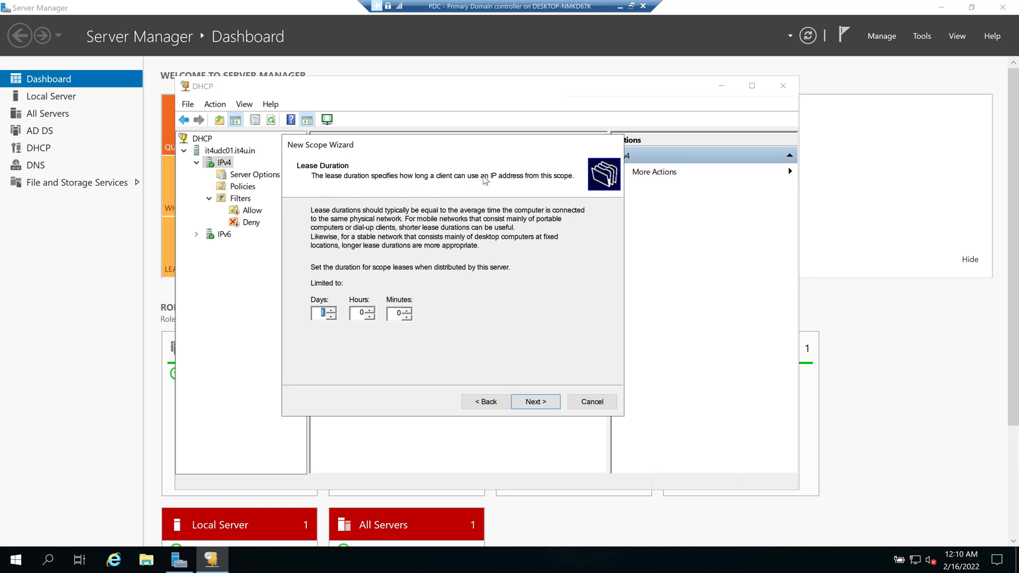
Step: Keep the 8-day lease duration and choose to configure DHCP options now
{"action": "left_click", "coordinate": [326, 314]}
{"action": "left_click", "coordinate": [544, 402]}
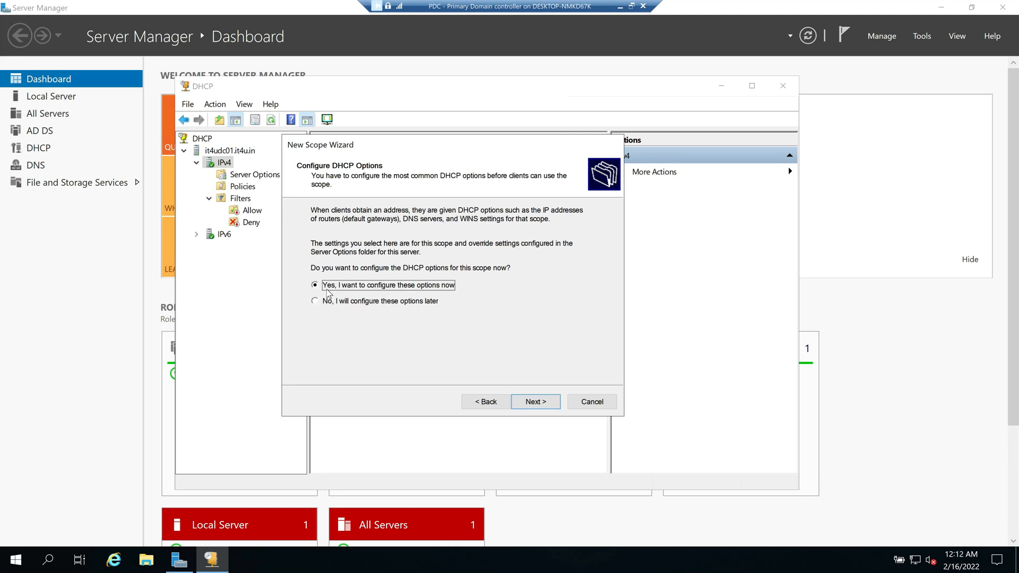
{"action": "left_click", "coordinate": [528, 400]}
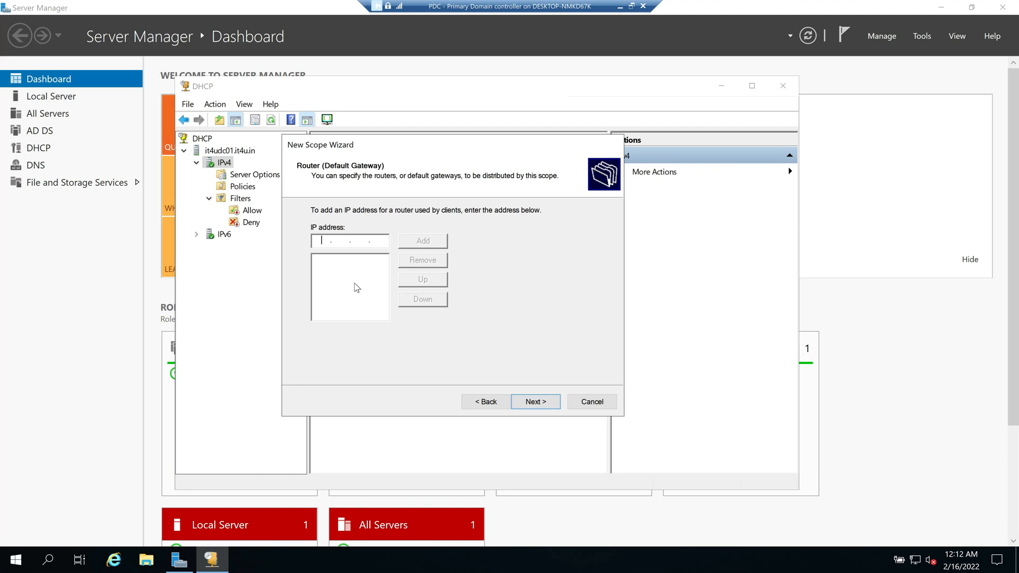
Step: Leave the Router (Default Gateway) address empty and continue
{"action": "type", "text": "1"}
{"action": "key", "text": "BackSpace"}
{"action": "key", "text": "BackSpace"}
{"action": "key", "text": "BackSpace"}
{"action": "key", "text": "BackSpace"}
{"action": "left_click", "coordinate": [536, 402]}
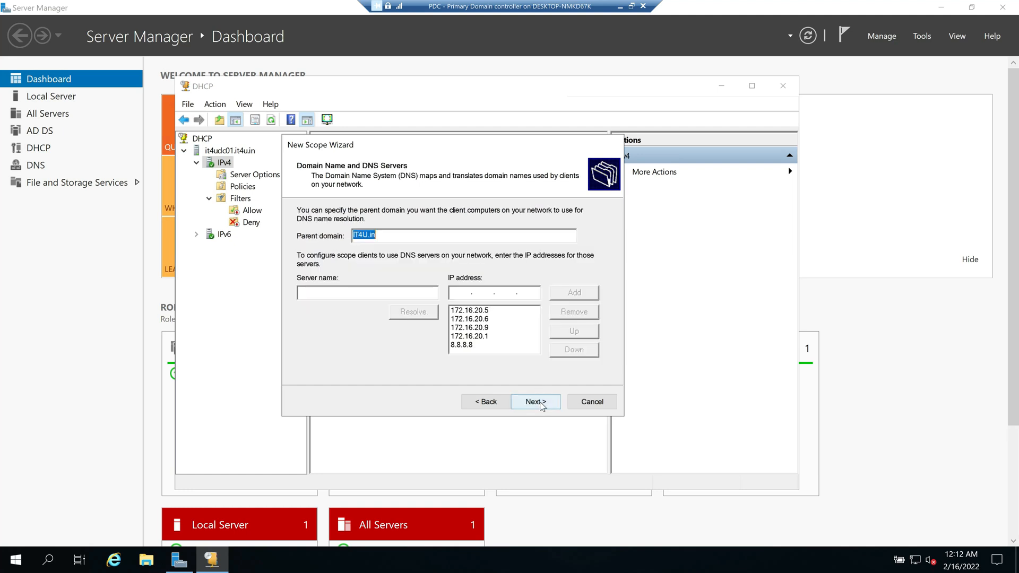
Step: Review and accept parent domain IT4U.in with DNS servers 172.16.20.5, .6, .9 and .1
{"action": "left_click", "coordinate": [376, 235]}
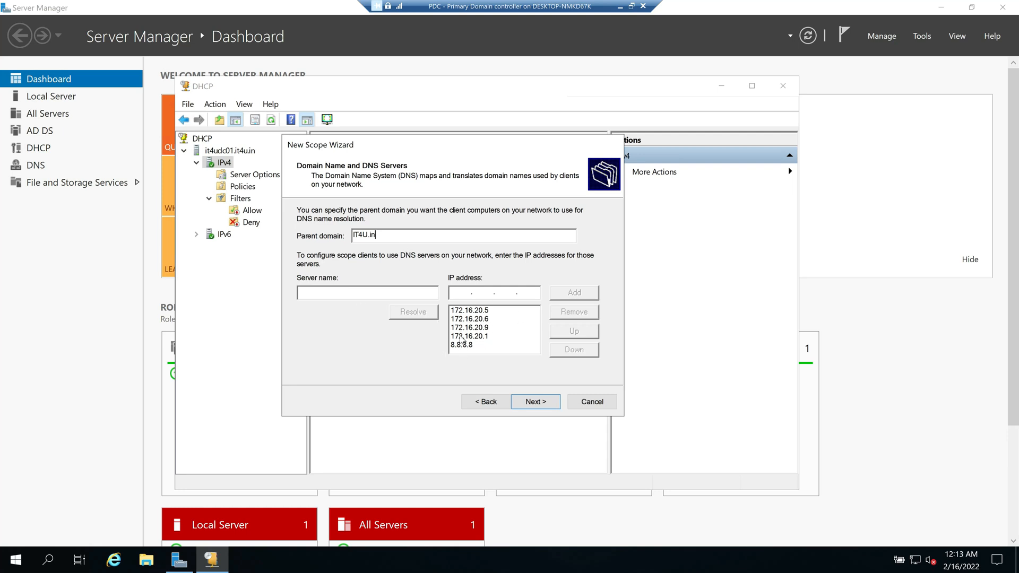
{"action": "left_click", "coordinate": [485, 312]}
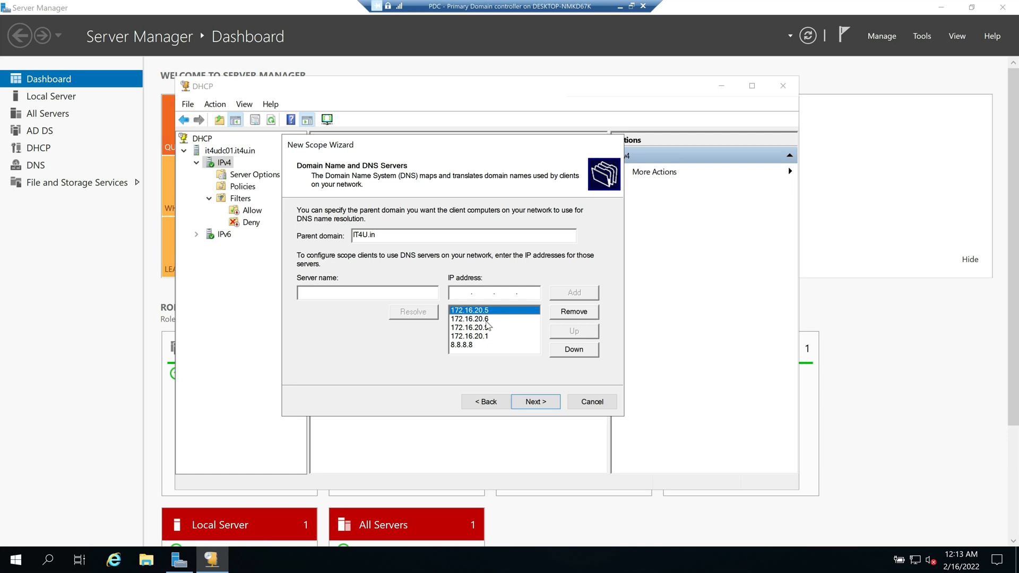
{"action": "left_click", "coordinate": [486, 319]}
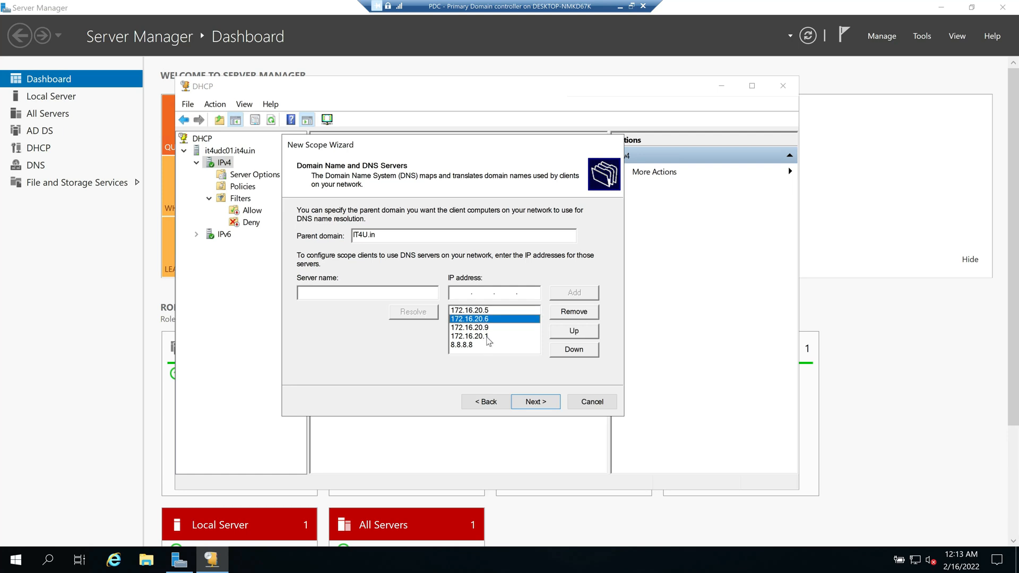
{"action": "left_click", "coordinate": [483, 328]}
{"action": "left_click", "coordinate": [488, 337]}
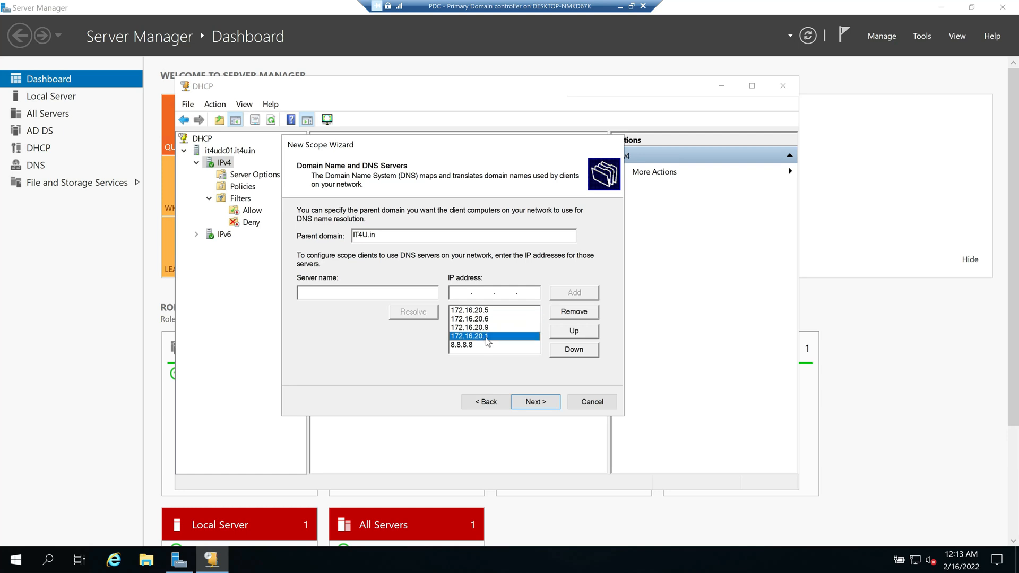
{"action": "left_click", "coordinate": [484, 329]}
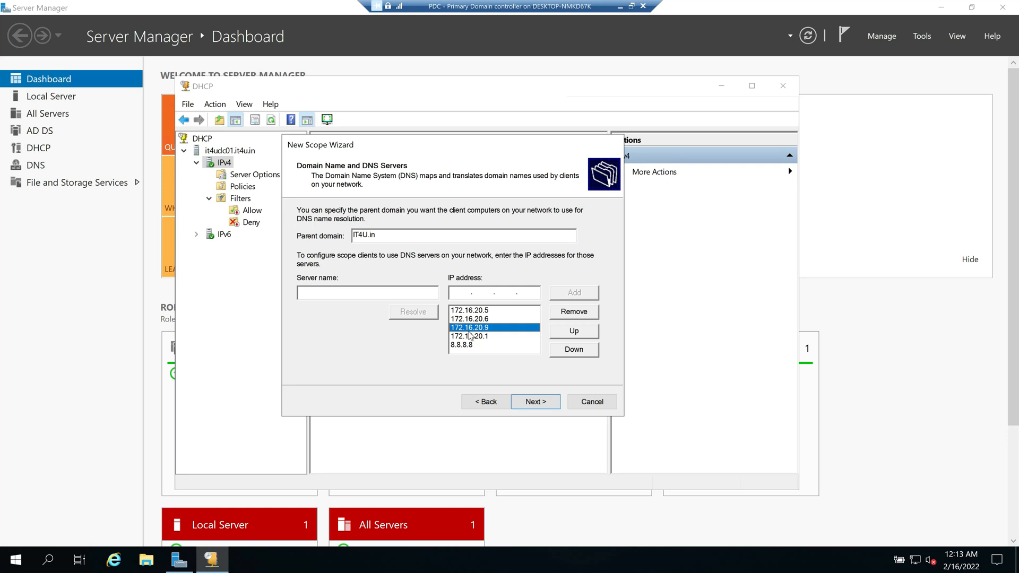
{"action": "left_click", "coordinate": [536, 401]}
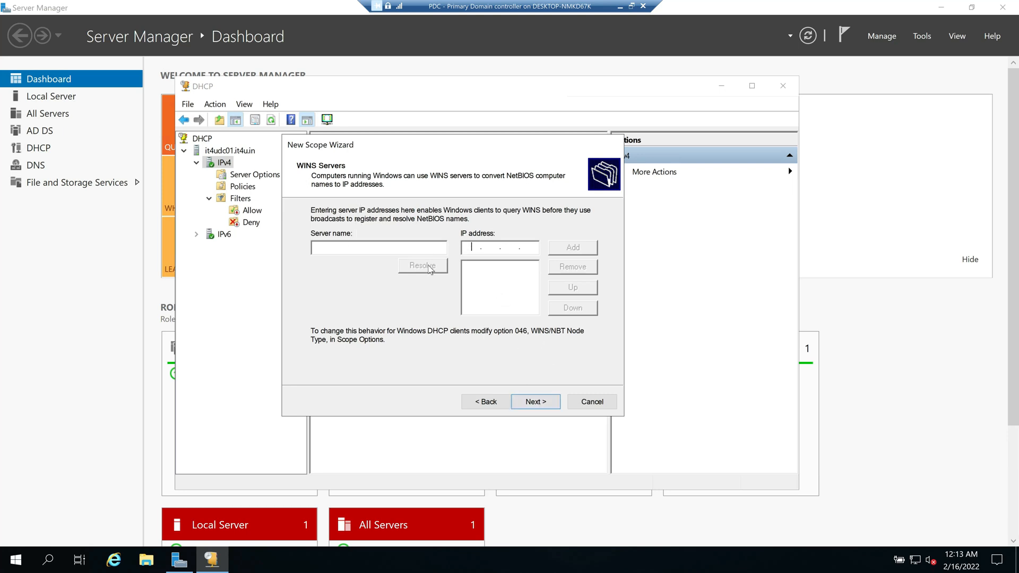
Step: Skip WINS servers, choose to activate the scope now, and finish the wizard
{"action": "left_click", "coordinate": [536, 402]}
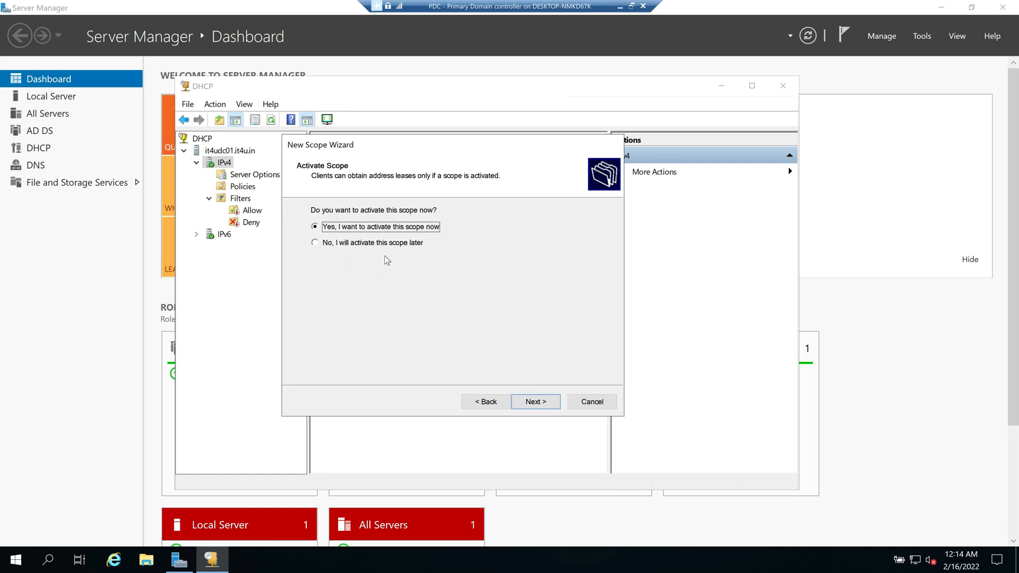
{"action": "left_click", "coordinate": [316, 244]}
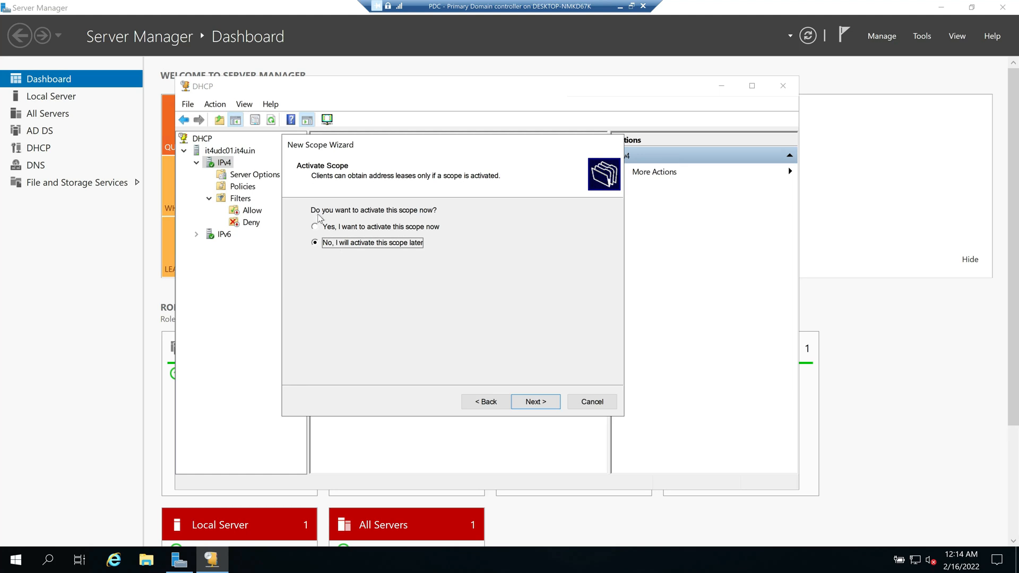
{"action": "left_click", "coordinate": [315, 227]}
{"action": "left_click", "coordinate": [538, 402]}
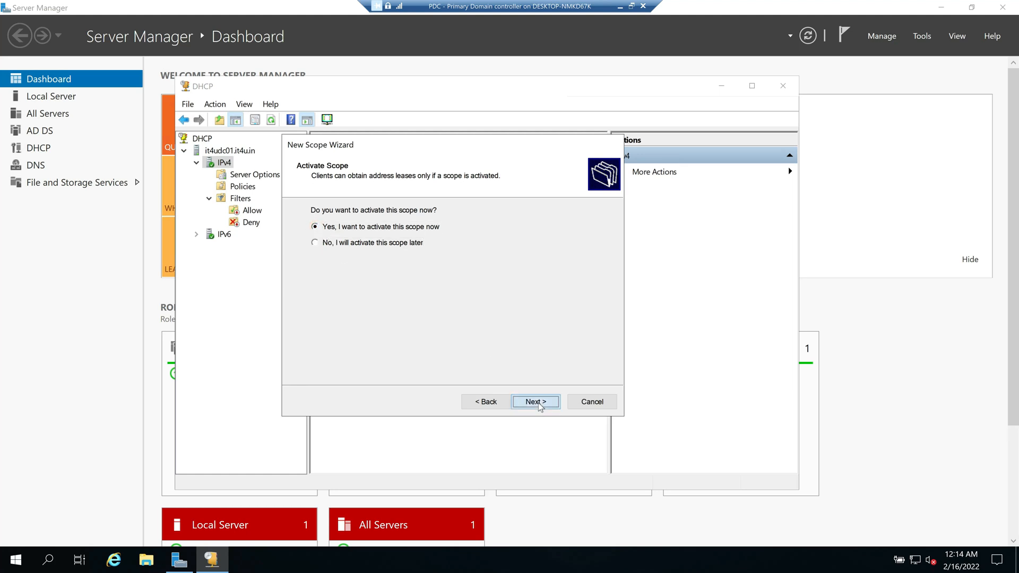
{"action": "left_click", "coordinate": [536, 402]}
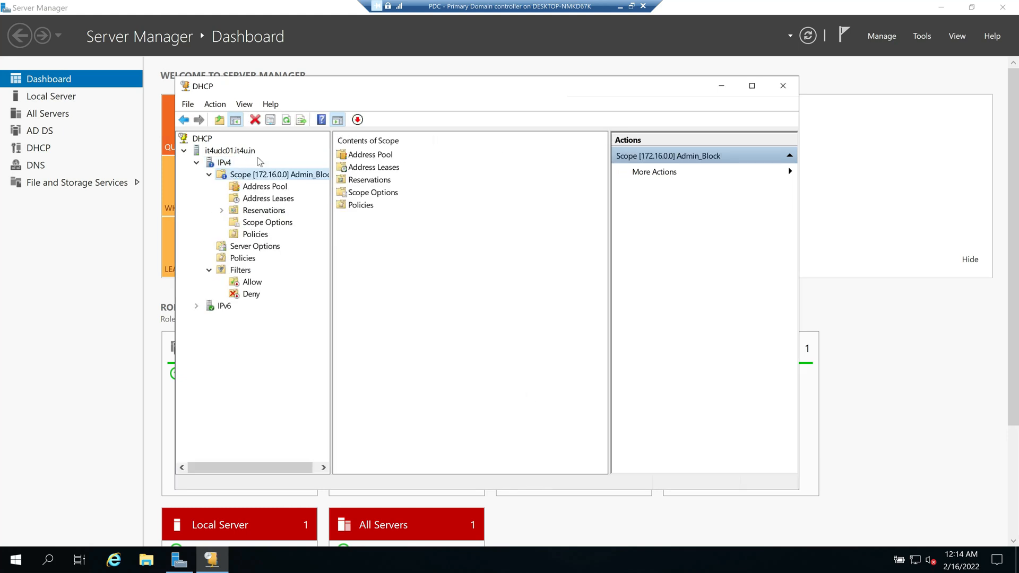
Step: Widen the tree pane and refresh IPv4 to show the Admin_Block scope's status
{"action": "left_click_drag", "start_coordinate": [330, 234], "coordinate": [383, 233]}
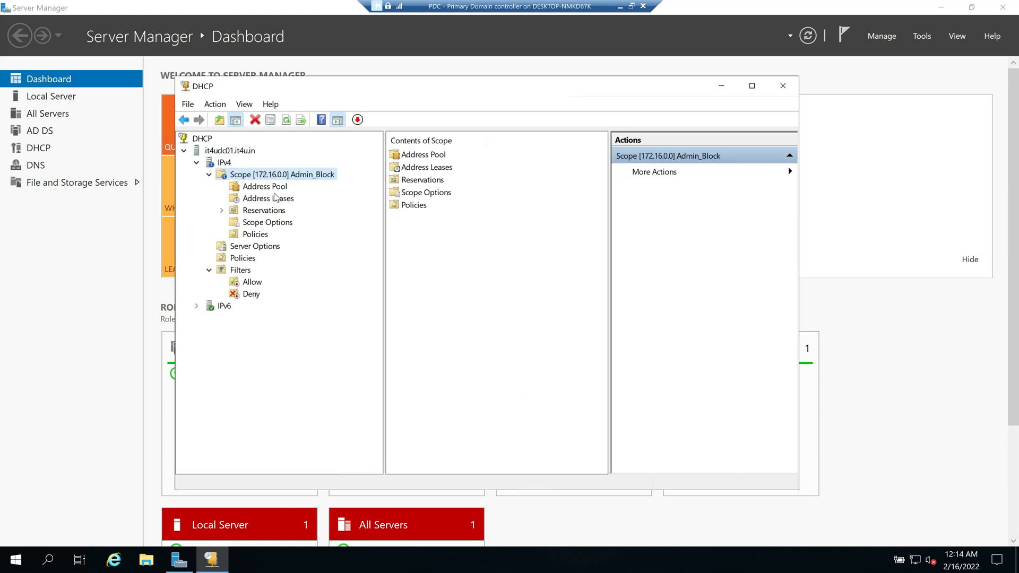
{"action": "left_click", "coordinate": [213, 164]}
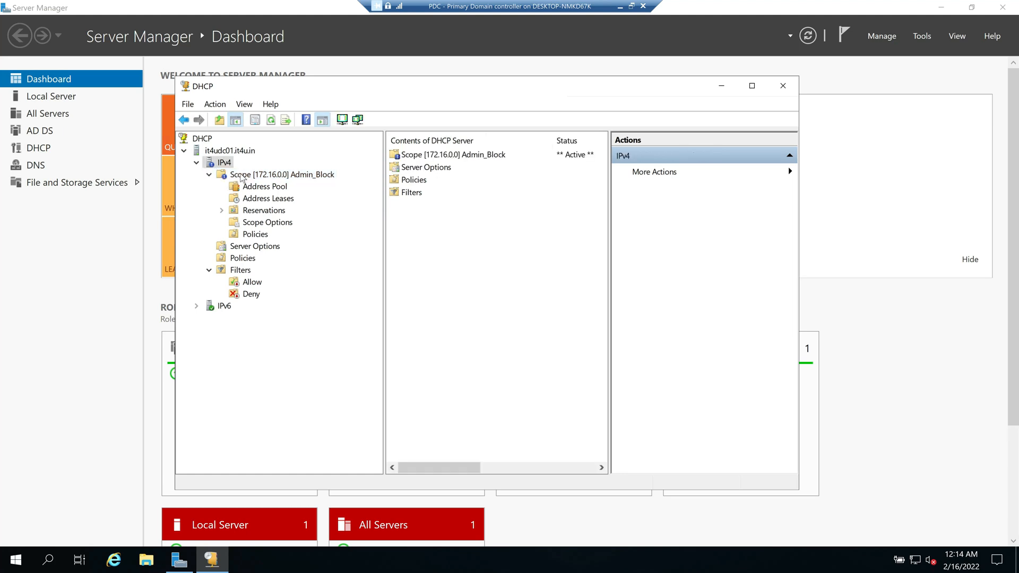
{"action": "right_click", "coordinate": [222, 166]}
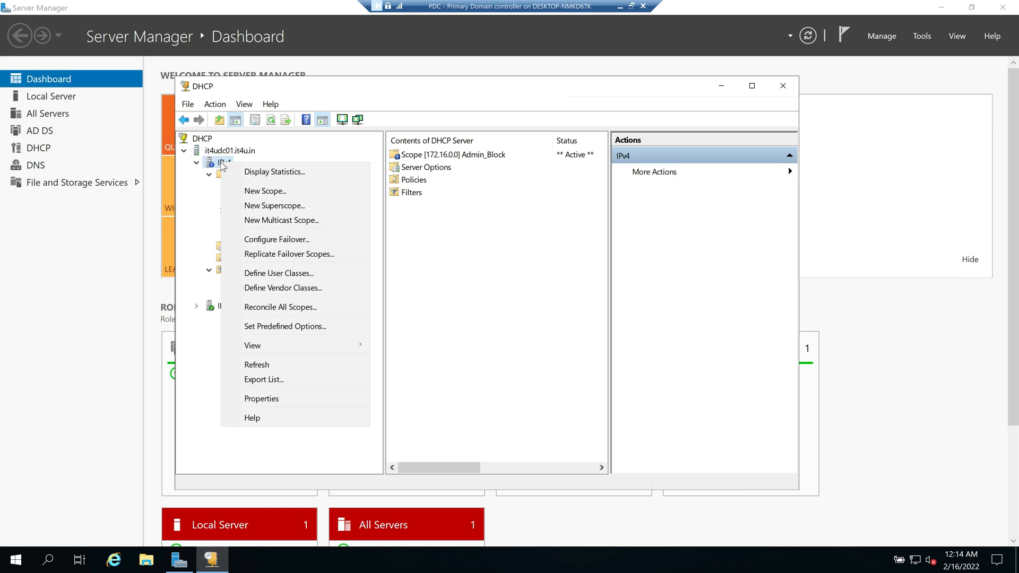
{"action": "left_click", "coordinate": [272, 365]}
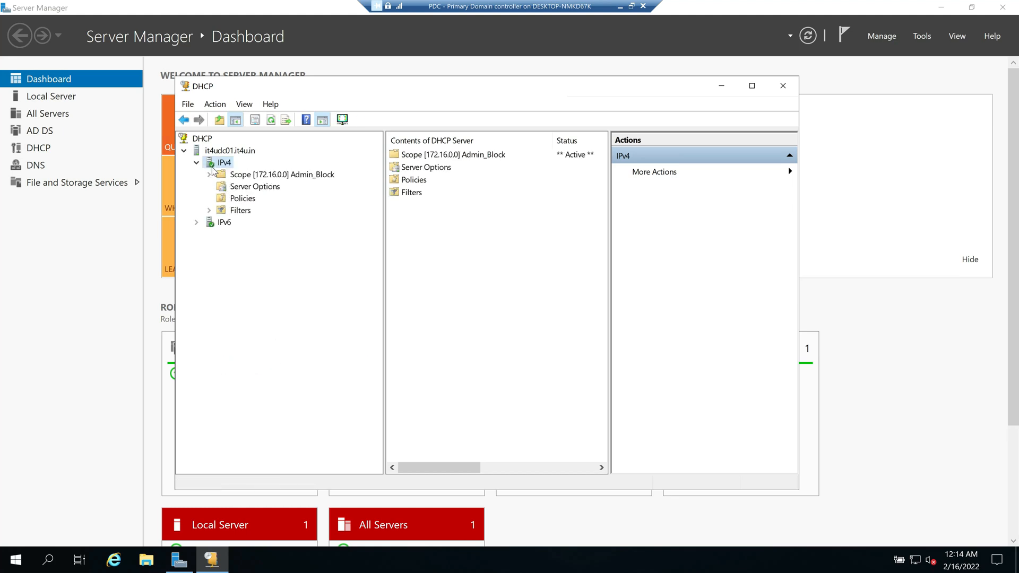
Step: Expand Admin_Block, browse its folders, and display the Address Pool ranges
{"action": "double_click", "coordinate": [254, 175]}
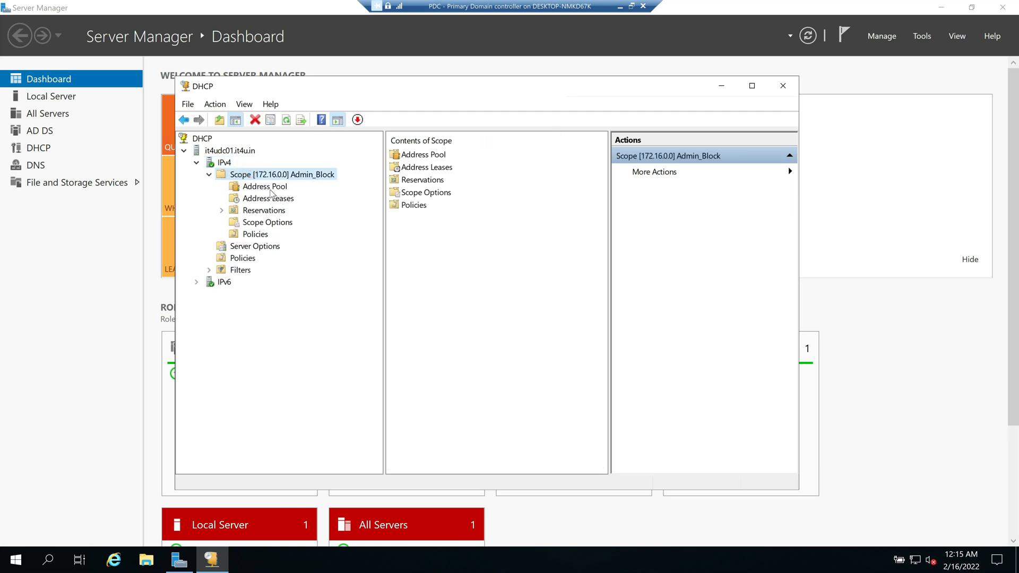
{"action": "left_click", "coordinate": [266, 186]}
{"action": "left_click", "coordinate": [267, 200]}
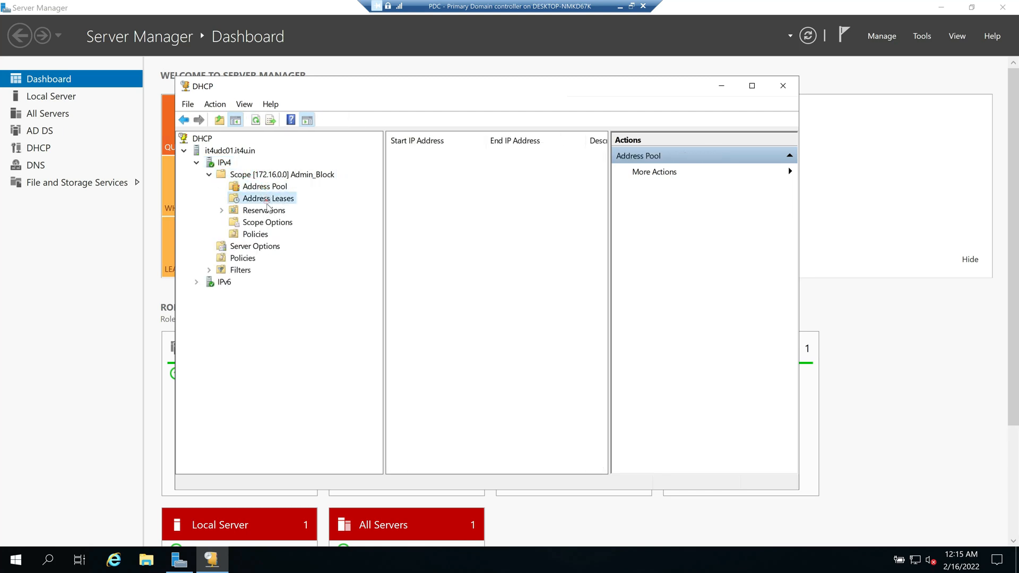
{"action": "left_click", "coordinate": [264, 210]}
{"action": "left_click", "coordinate": [267, 222]}
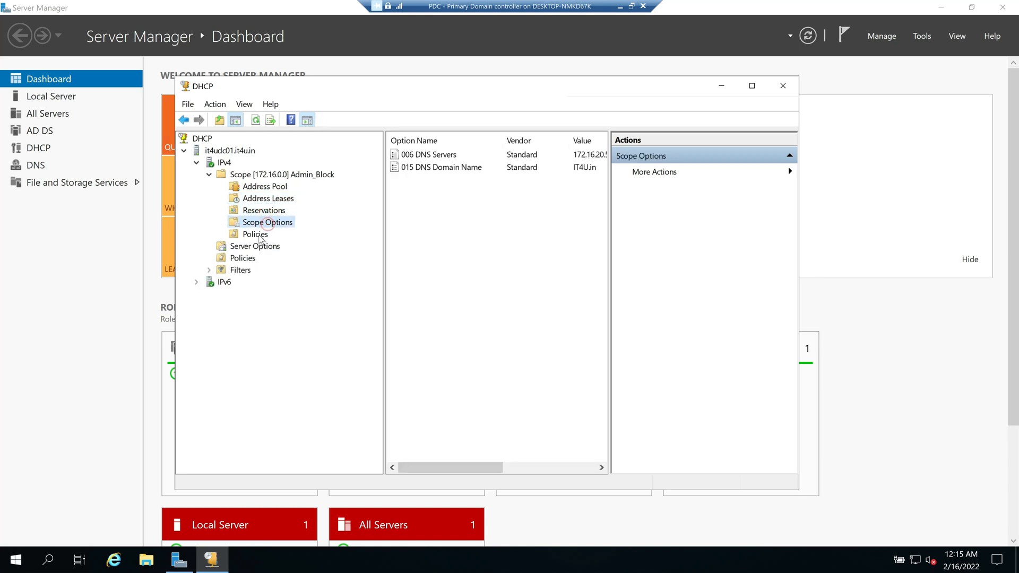
{"action": "left_click", "coordinate": [263, 235]}
{"action": "left_click", "coordinate": [276, 175]}
{"action": "left_click", "coordinate": [264, 188]}
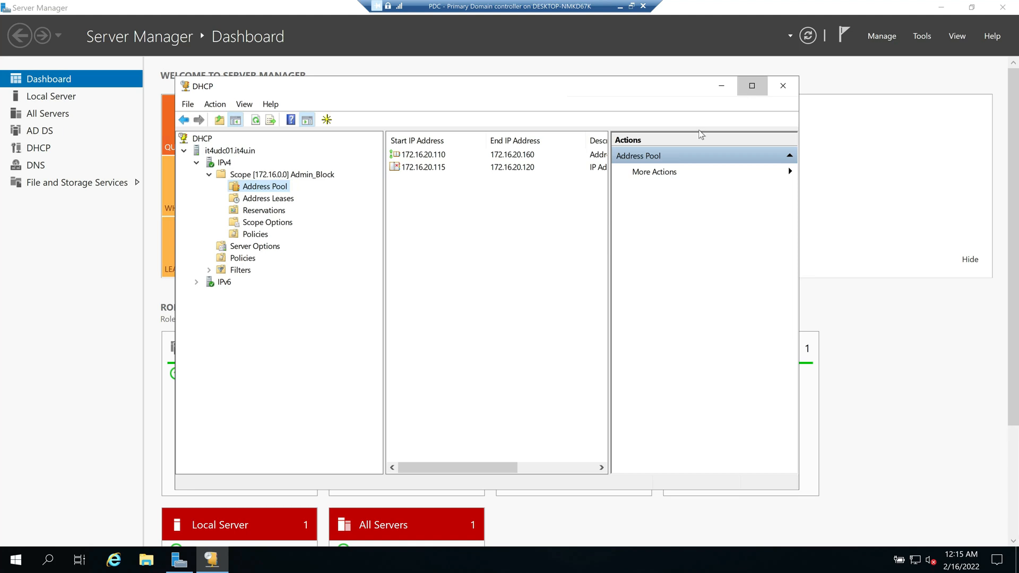
Step: Maximize the console, inspect the 172.16.20.110–160 range and 172.16.20.115–120 exclusion, then return to Hyper-V
{"action": "left_click", "coordinate": [751, 86]}
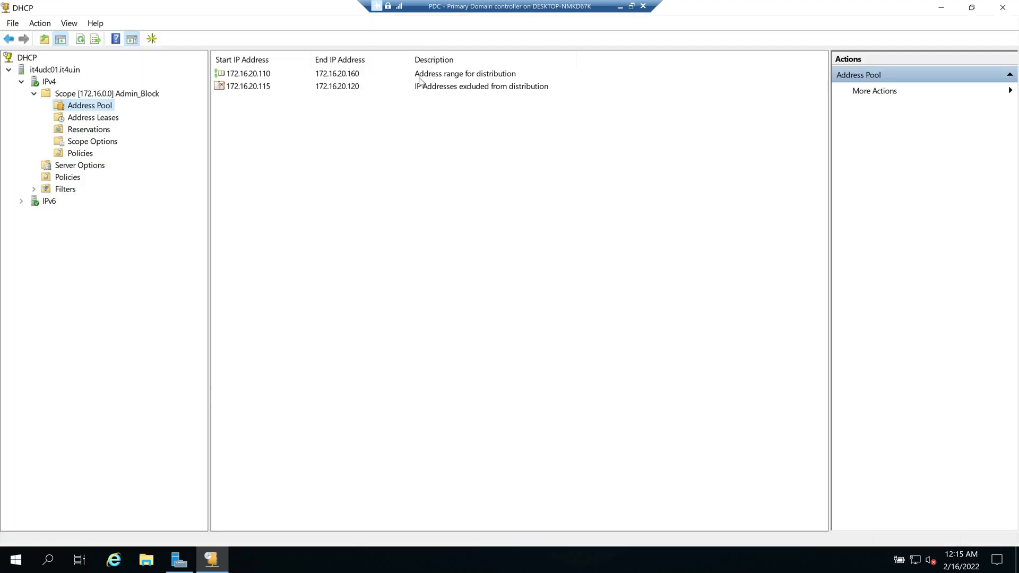
{"action": "left_click", "coordinate": [245, 77]}
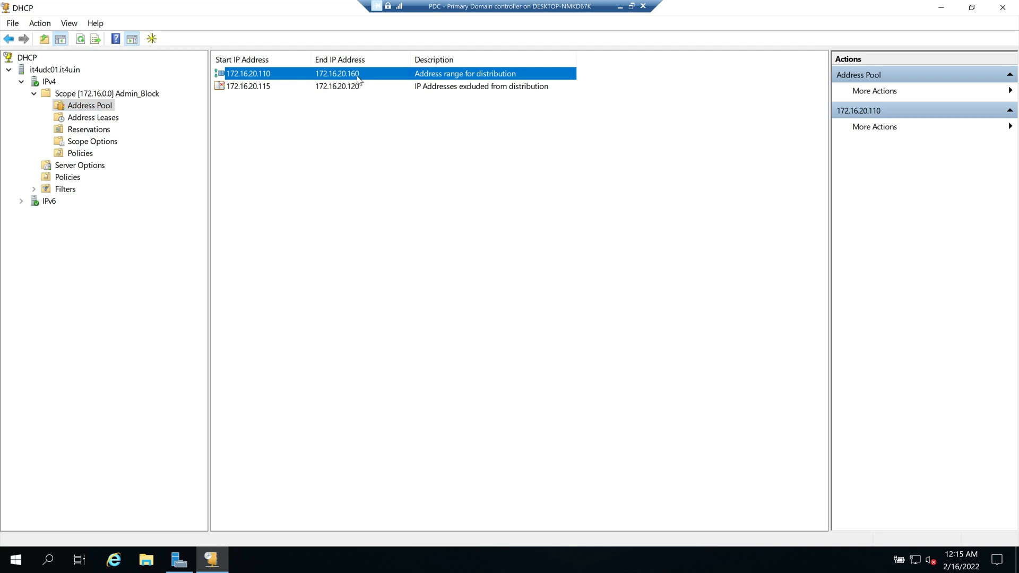
{"action": "left_click", "coordinate": [268, 90]}
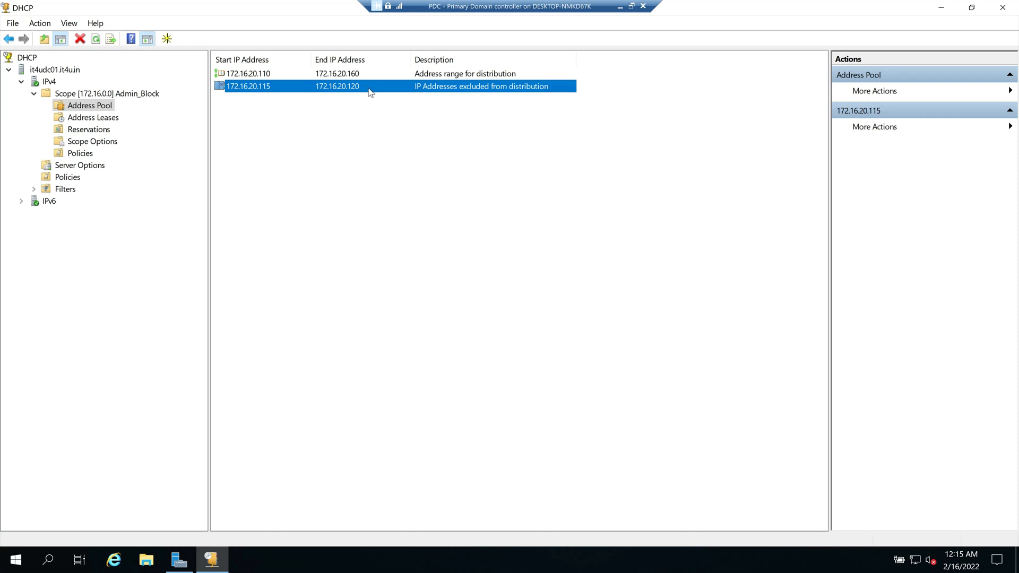
{"action": "left_click", "coordinate": [274, 140]}
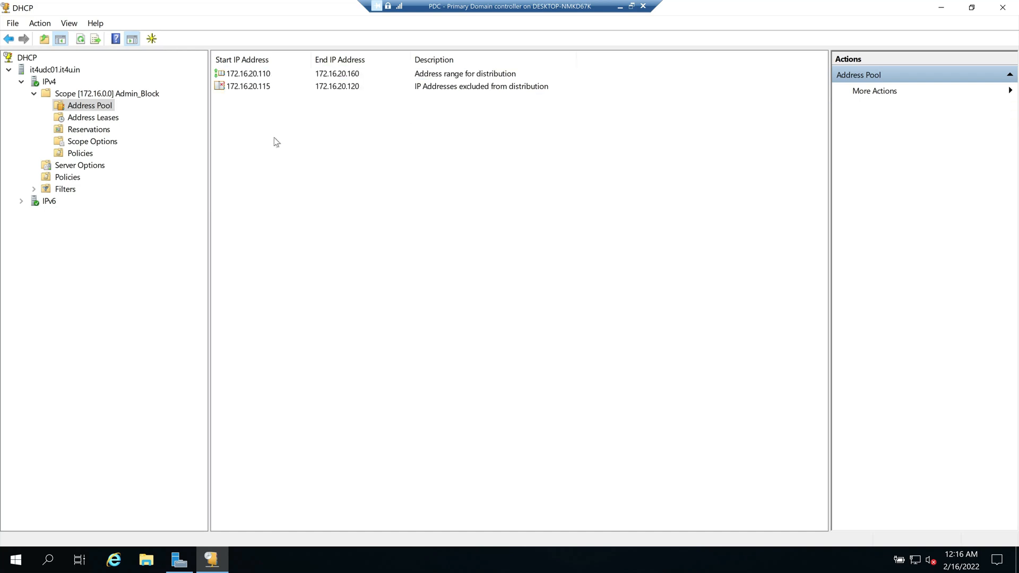
{"action": "left_click", "coordinate": [261, 74]}
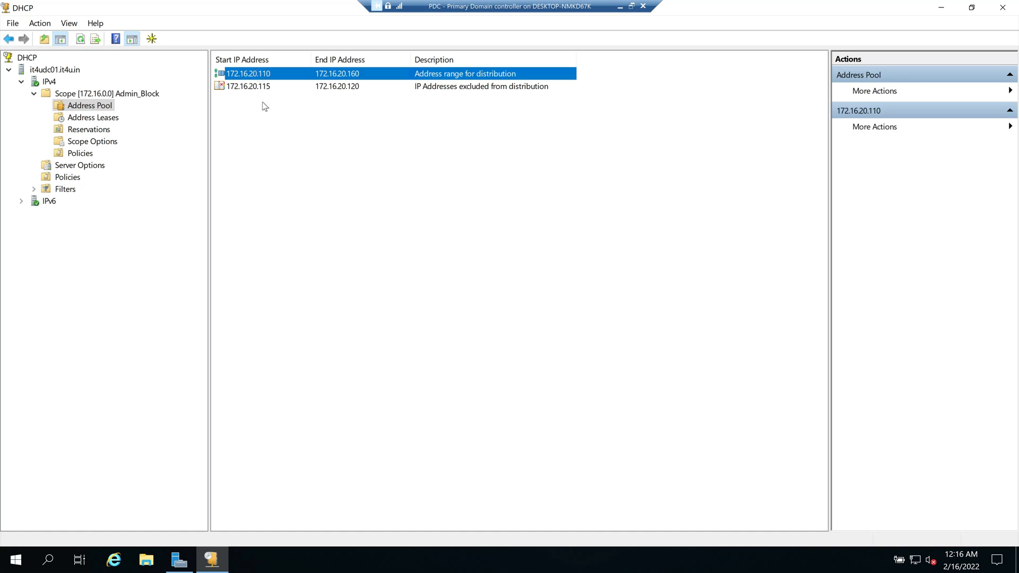
{"action": "left_click", "coordinate": [619, 7]}
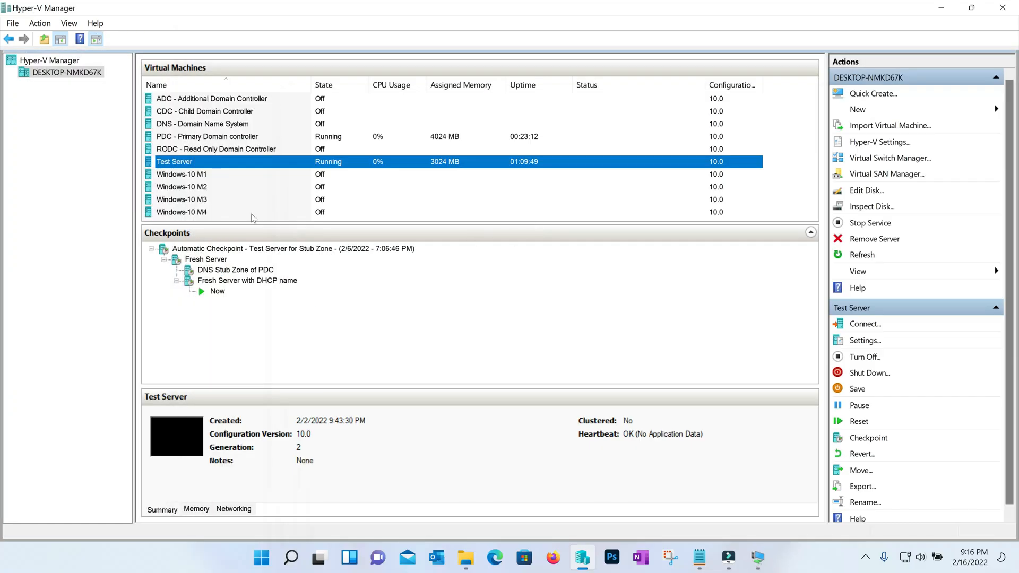
Step: Start Windows-10 M1, M2, M3 and M4, continuing M2 from its last state
{"action": "left_click", "coordinate": [201, 176]}
{"action": "right_click", "coordinate": [200, 177]}
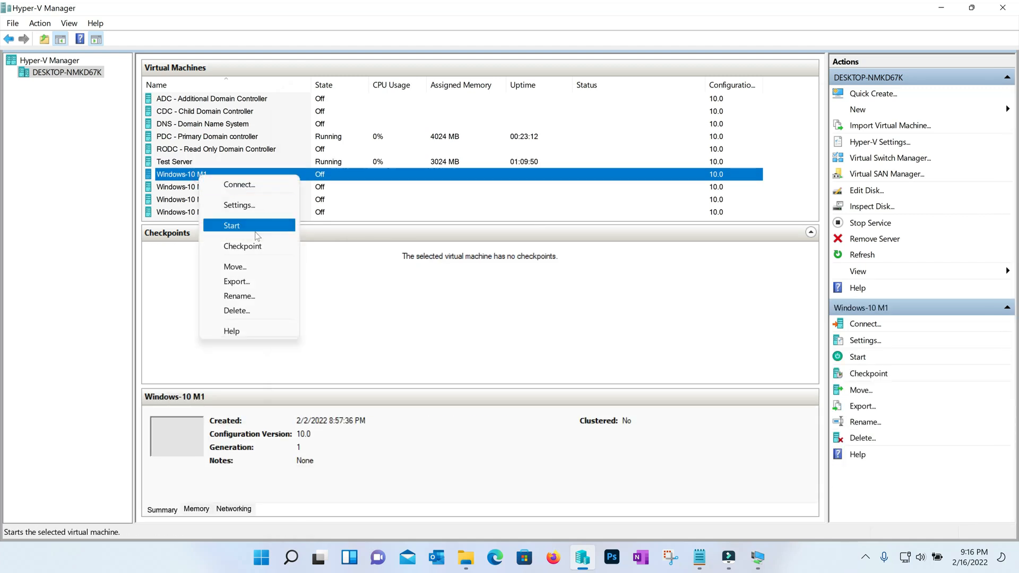
{"action": "left_click", "coordinate": [255, 226]}
{"action": "left_click", "coordinate": [201, 188]}
{"action": "right_click", "coordinate": [201, 188]}
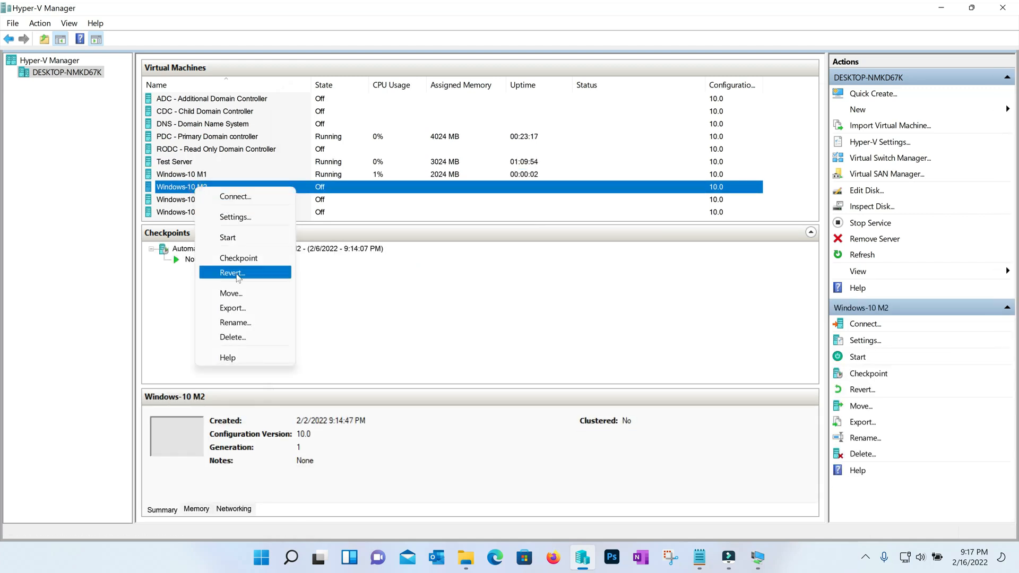
{"action": "left_click", "coordinate": [233, 237]}
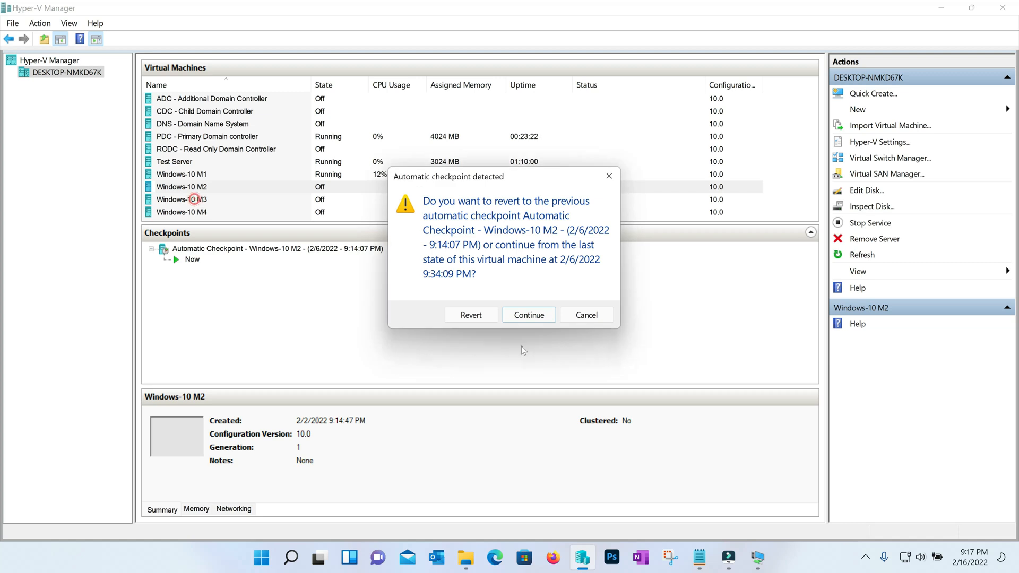
{"action": "left_click", "coordinate": [525, 311]}
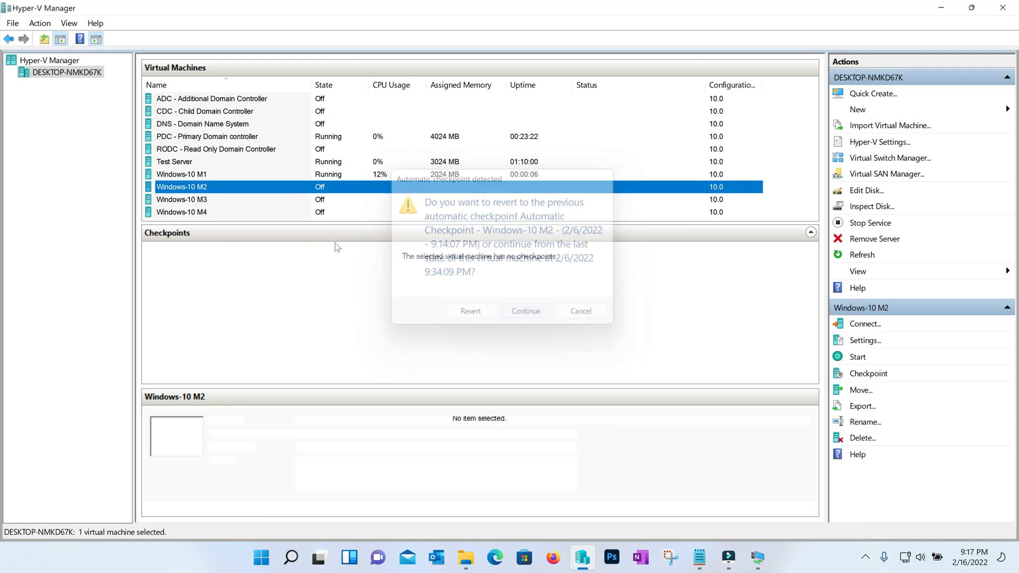
{"action": "right_click", "coordinate": [200, 200]}
{"action": "left_click", "coordinate": [233, 251]}
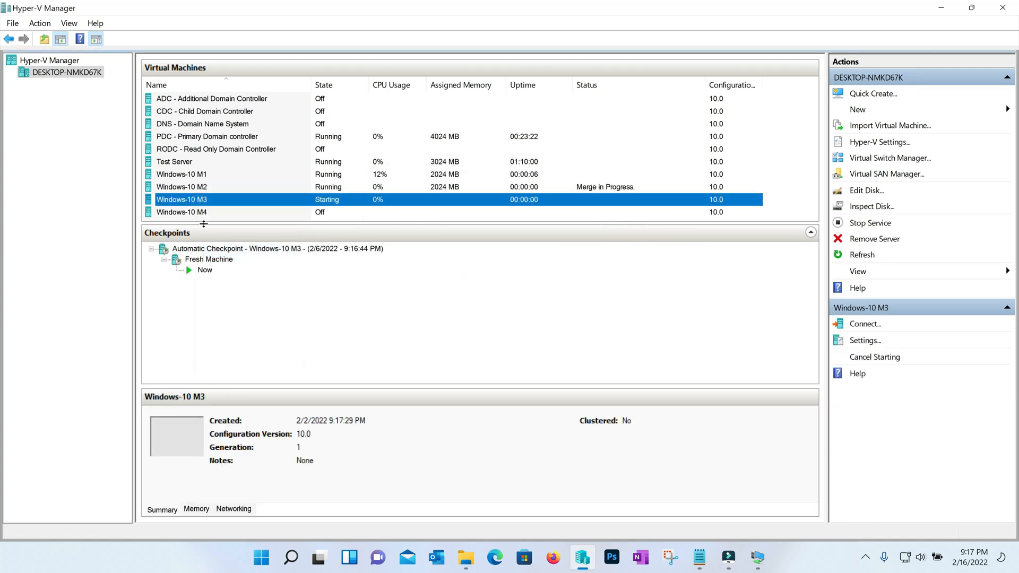
{"action": "left_click", "coordinate": [202, 212]}
{"action": "right_click", "coordinate": [202, 212]}
{"action": "left_click", "coordinate": [235, 263]}
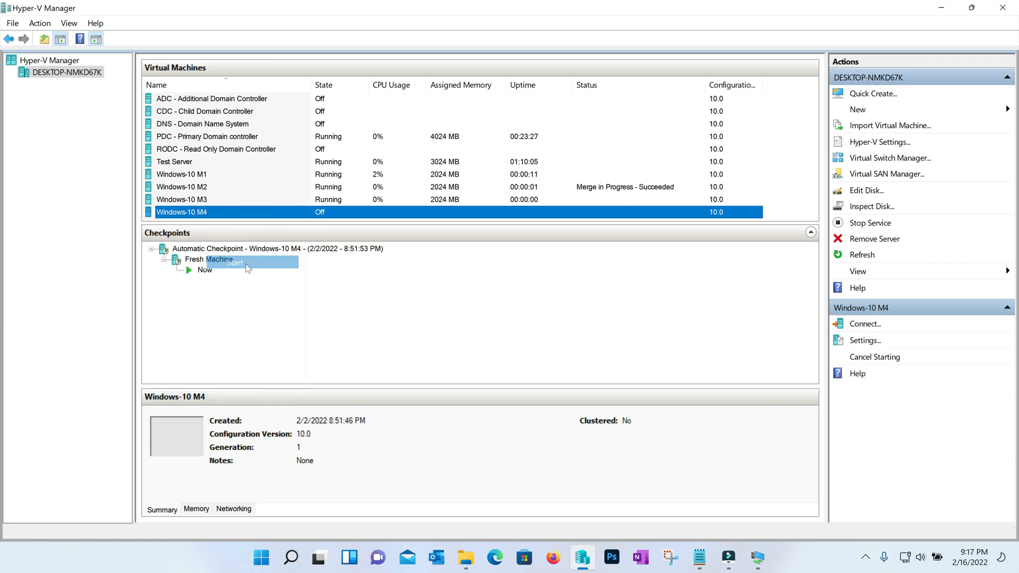
Step: Connect to Windows-10 M1 and sign in with the account password
{"action": "left_click", "coordinate": [194, 175]}
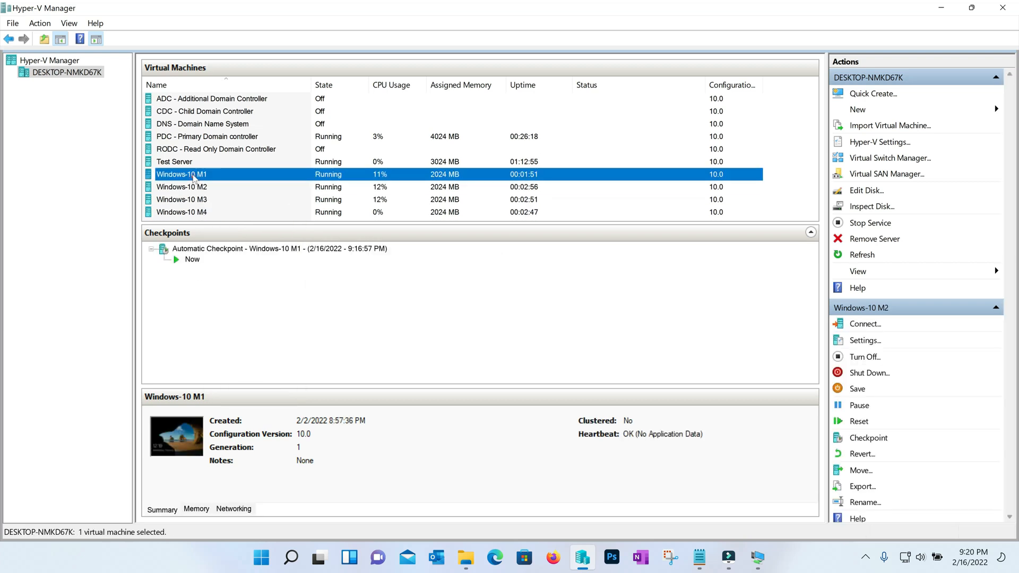
{"action": "right_click", "coordinate": [194, 178]}
{"action": "left_click", "coordinate": [218, 186]}
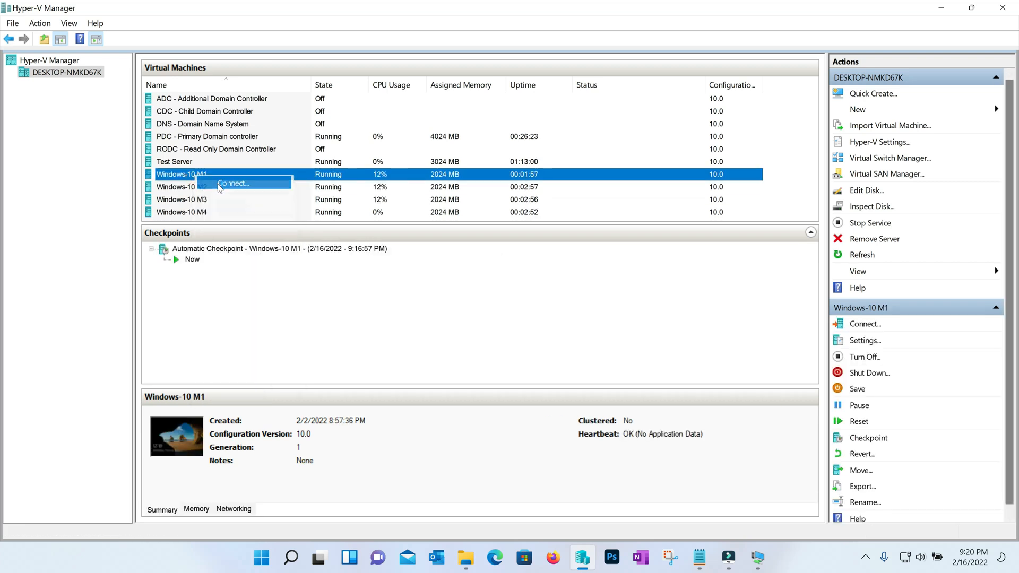
{"action": "left_click", "coordinate": [262, 88]}
{"action": "left_click", "coordinate": [477, 358]}
{"action": "type", "text": "•••"}
{"action": "key", "text": "Return"}
{"action": "left_click", "coordinate": [112, 196]}
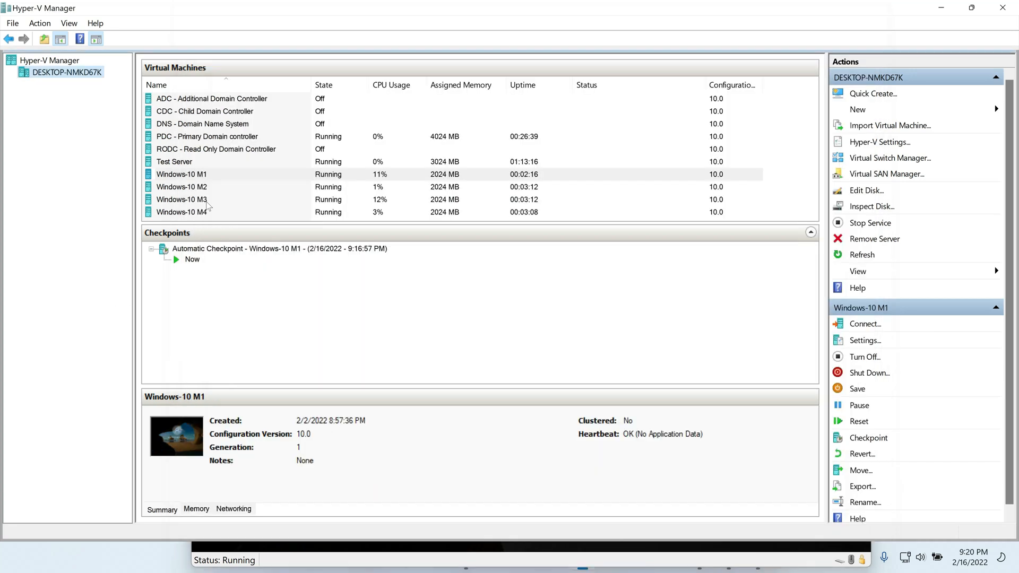
Step: Connect to Windows-10 M2 and M3 and sign in to each, then select M4
{"action": "left_click", "coordinate": [197, 189]}
{"action": "right_click", "coordinate": [198, 189]}
{"action": "left_click", "coordinate": [226, 195]}
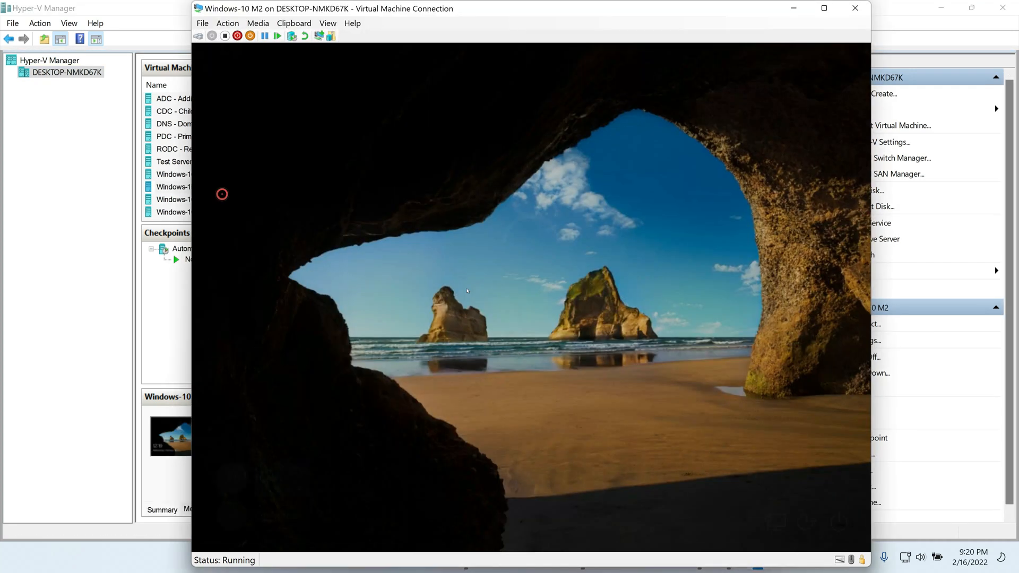
{"action": "type", "text": "•••••••"}
{"action": "key", "text": "Return"}
{"action": "left_click", "coordinate": [185, 202]}
{"action": "right_click", "coordinate": [185, 204]}
{"action": "left_click", "coordinate": [215, 213]}
{"action": "type", "text": "•••••••"}
{"action": "key", "text": "Return"}
{"action": "left_click", "coordinate": [43, 268]}
{"action": "left_click", "coordinate": [211, 212]}
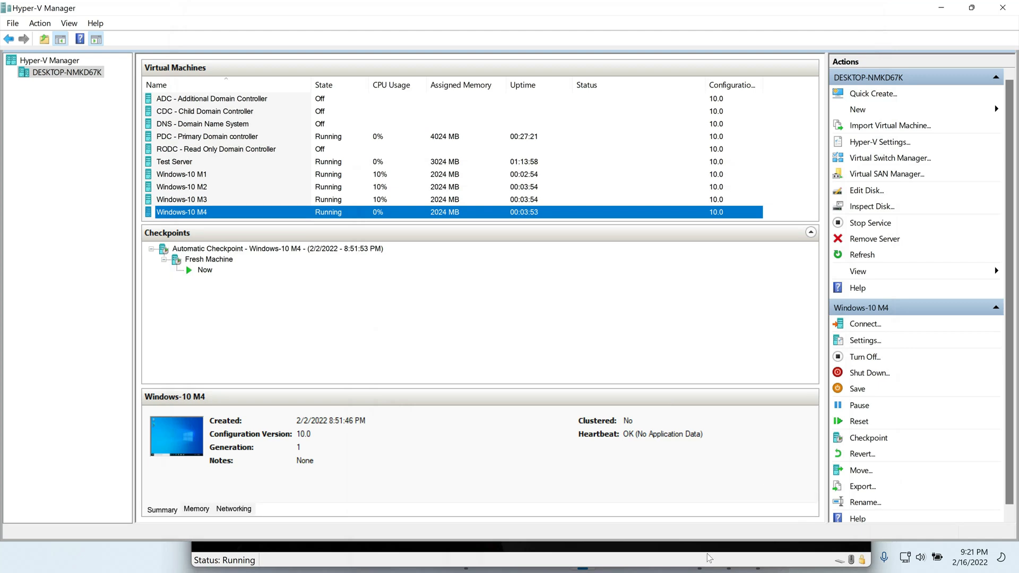
Step: On WIN10M1, set Ethernet 3 IPv4 to obtain IP and DNS automatically via ncpa.cpl
{"action": "double_click", "coordinate": [196, 175]}
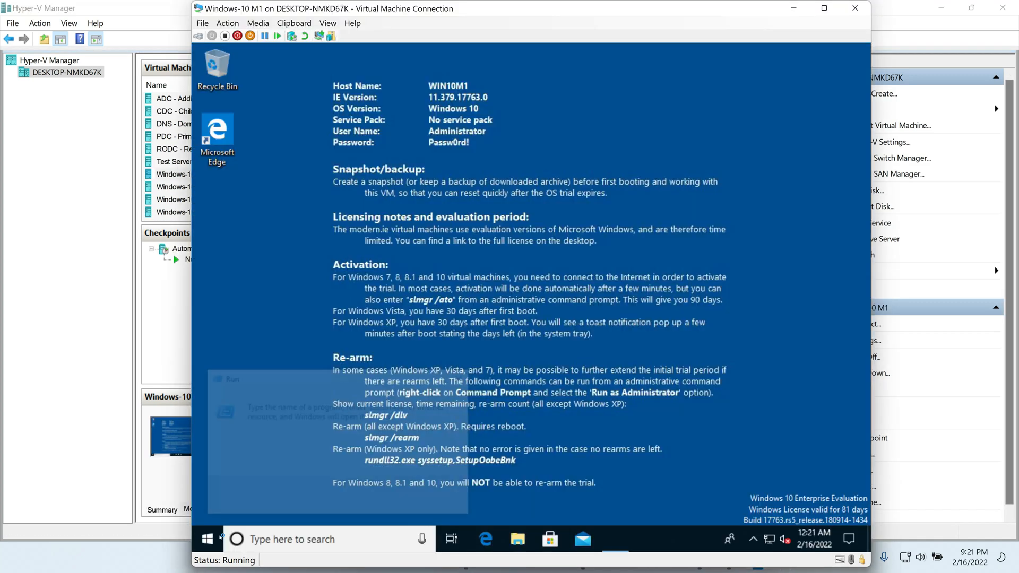
{"action": "type", "text": "ncpa.cpl"}
{"action": "key", "text": "Return"}
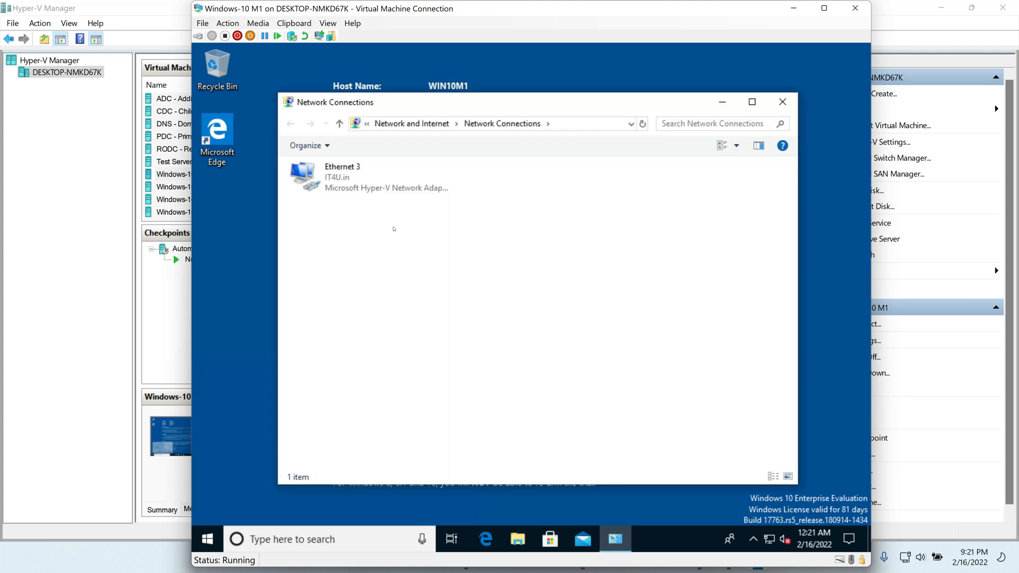
{"action": "double_click", "coordinate": [366, 183]}
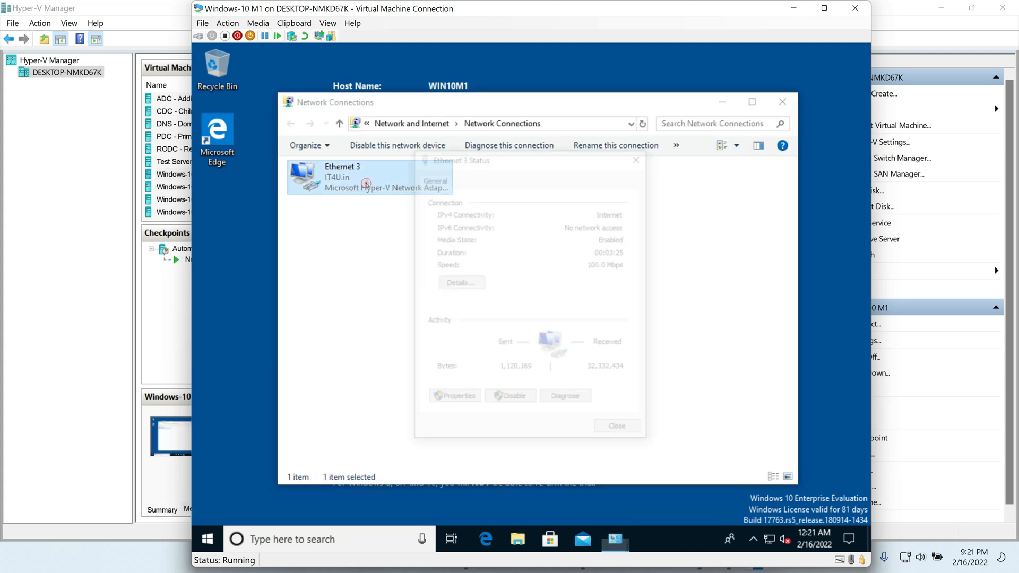
{"action": "left_click", "coordinate": [470, 401]}
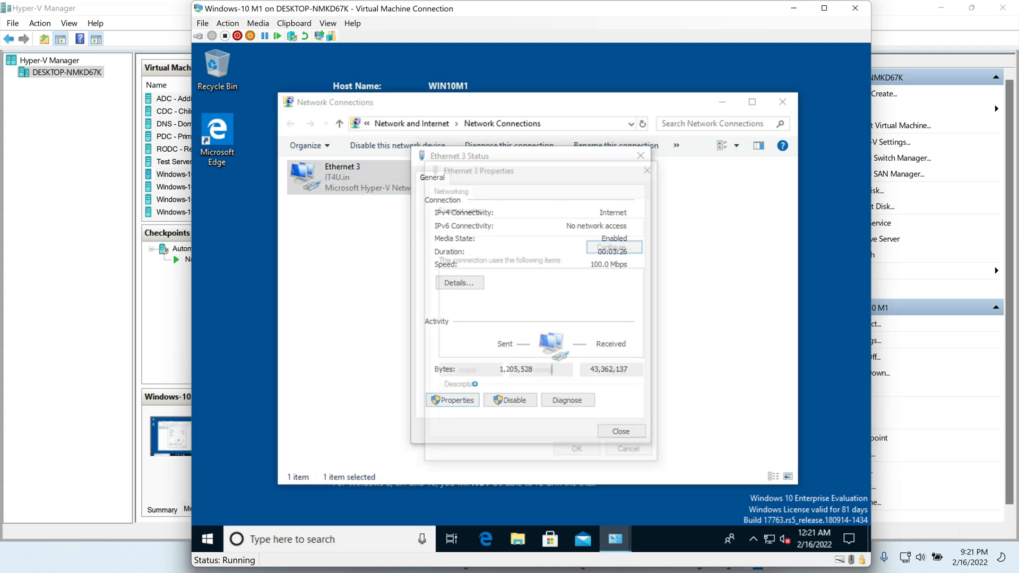
{"action": "double_click", "coordinate": [536, 307]}
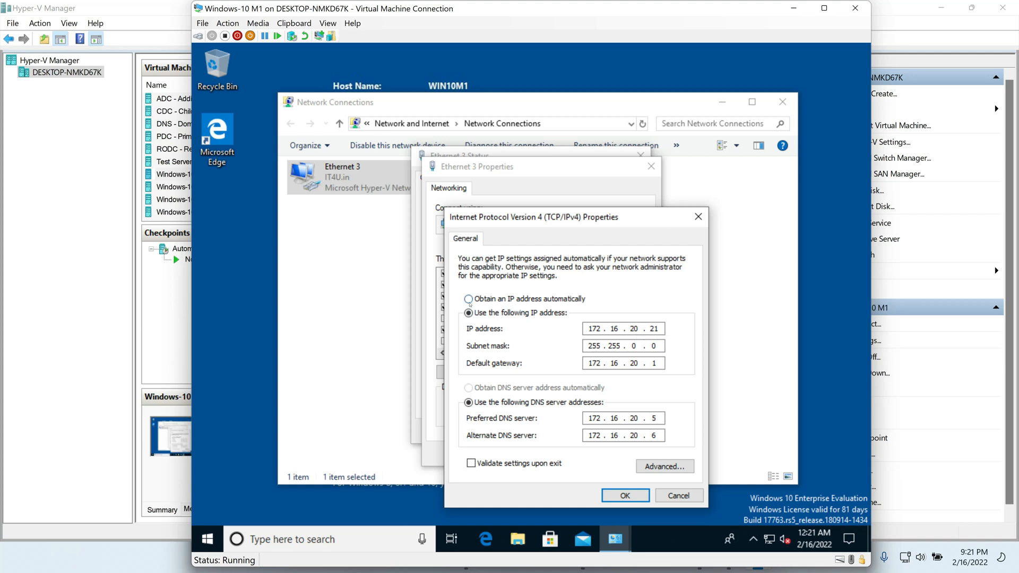
{"action": "left_click", "coordinate": [469, 299]}
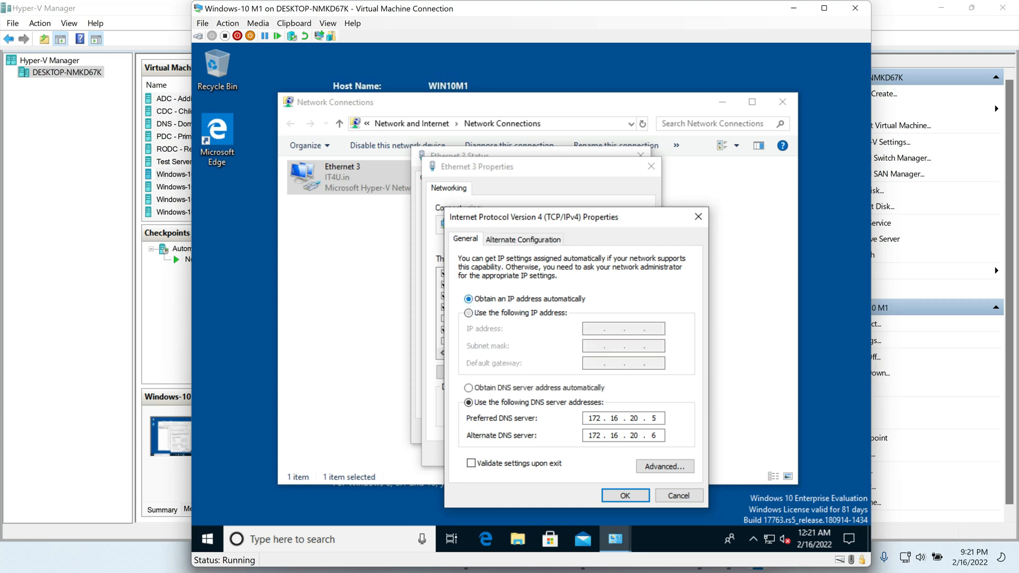
{"action": "left_click", "coordinate": [468, 389]}
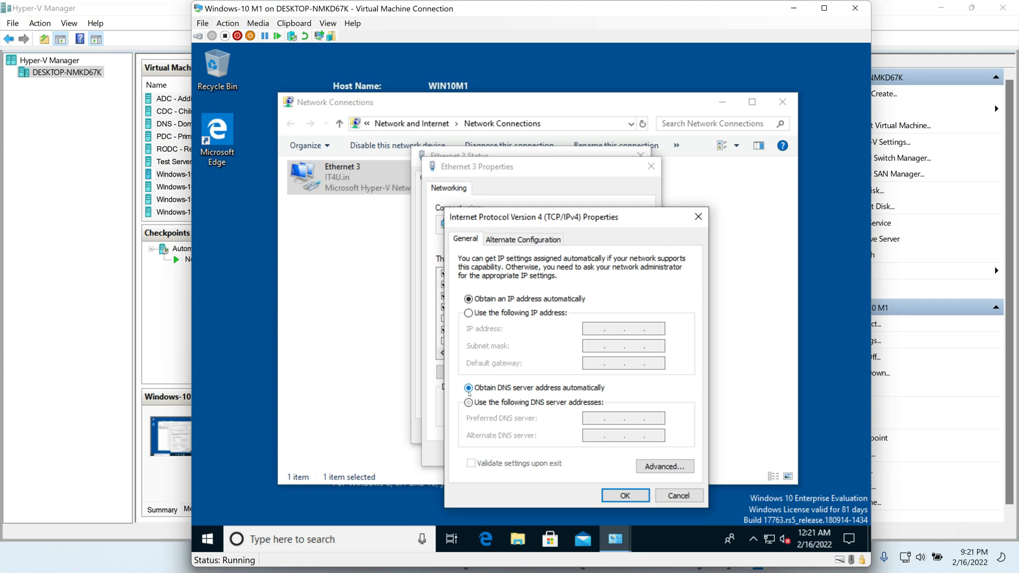
{"action": "left_click", "coordinate": [632, 495]}
{"action": "left_click", "coordinate": [579, 454]}
{"action": "left_click", "coordinate": [614, 428]}
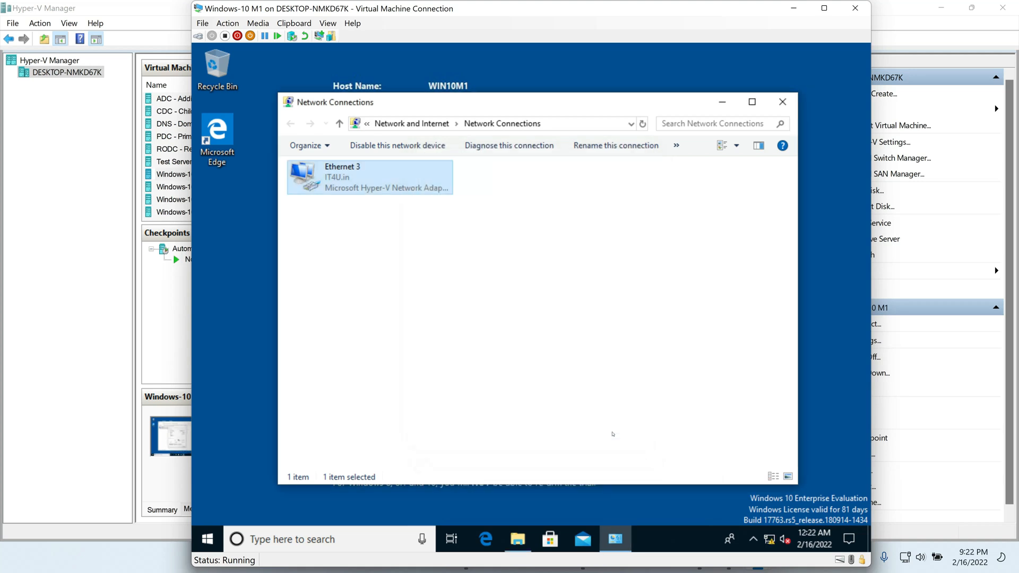
{"action": "double_click", "coordinate": [348, 176]}
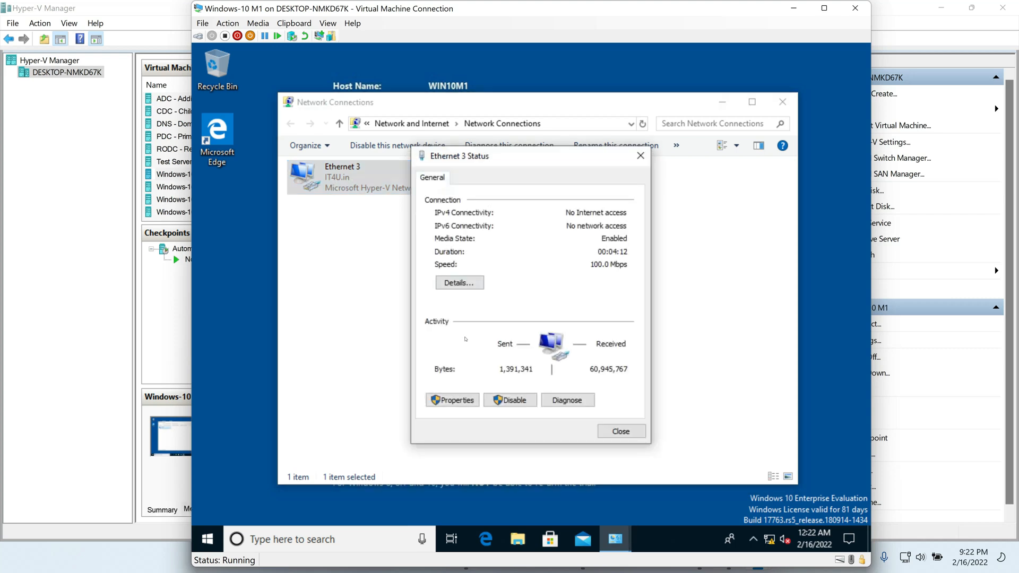
{"action": "left_click", "coordinate": [458, 284]}
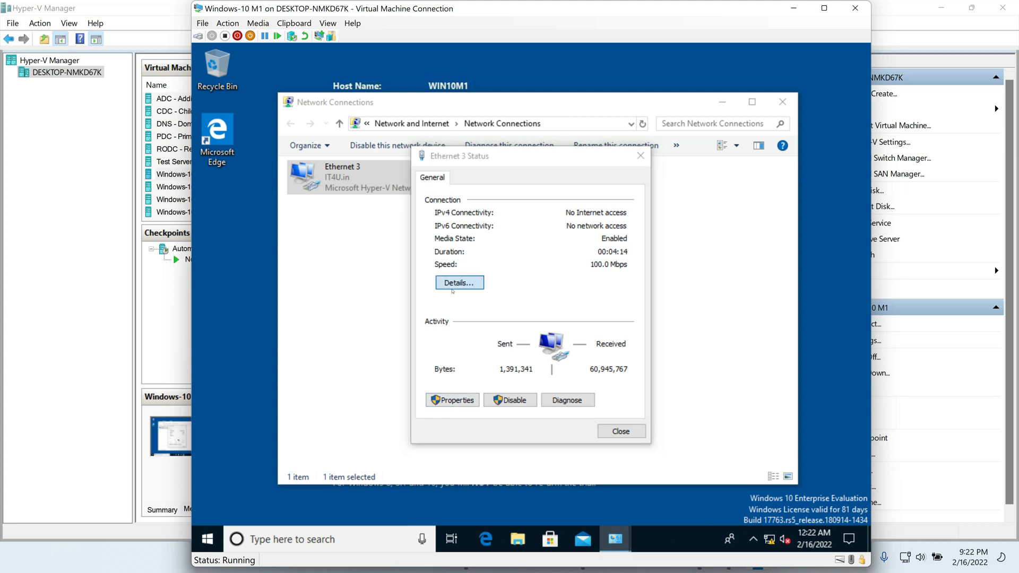
{"action": "left_click", "coordinate": [559, 275]}
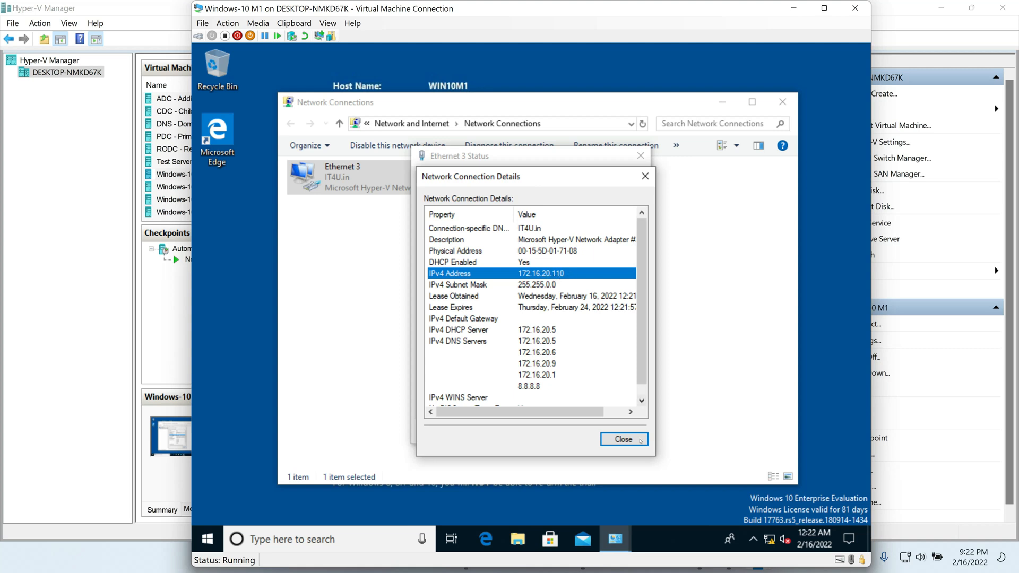
{"action": "left_click", "coordinate": [540, 331]}
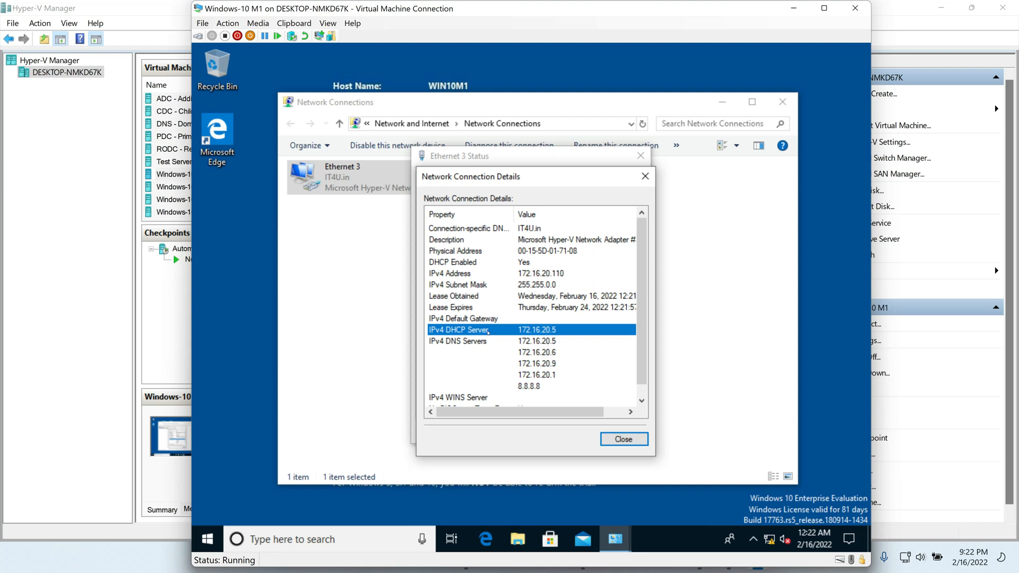
{"action": "left_click", "coordinate": [535, 343]}
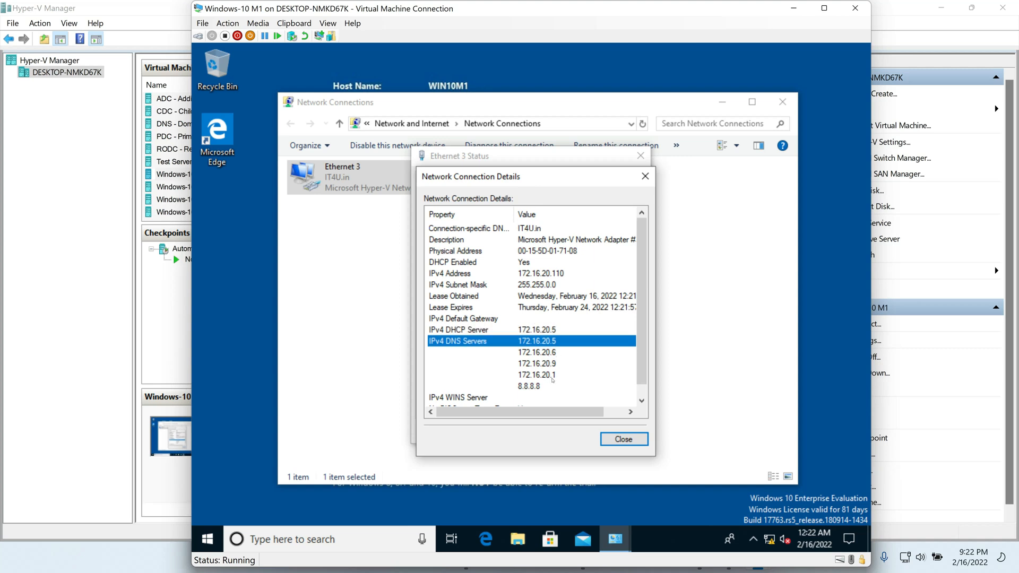
{"action": "key", "text": "Up"}
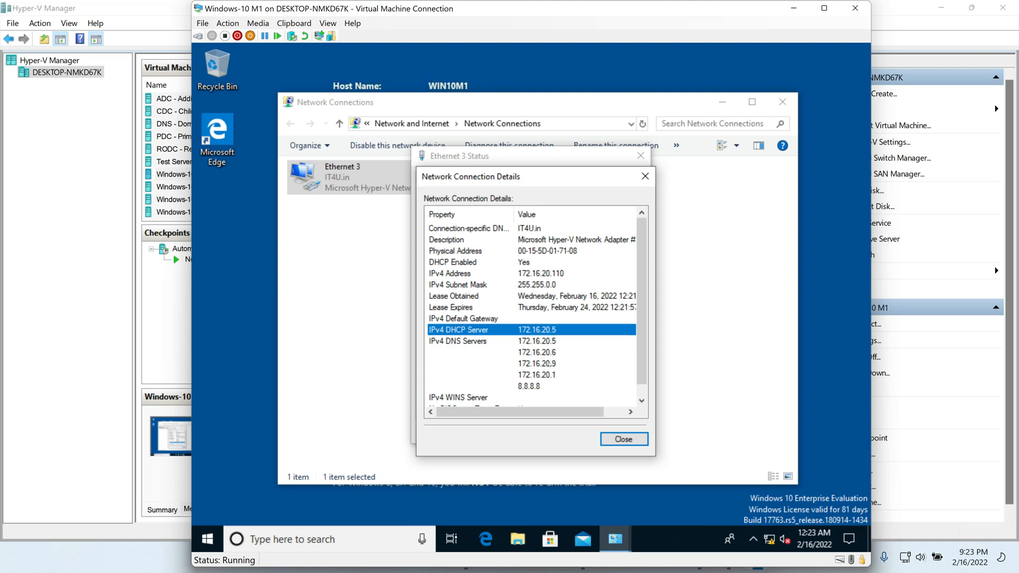
{"action": "left_click", "coordinate": [541, 377]}
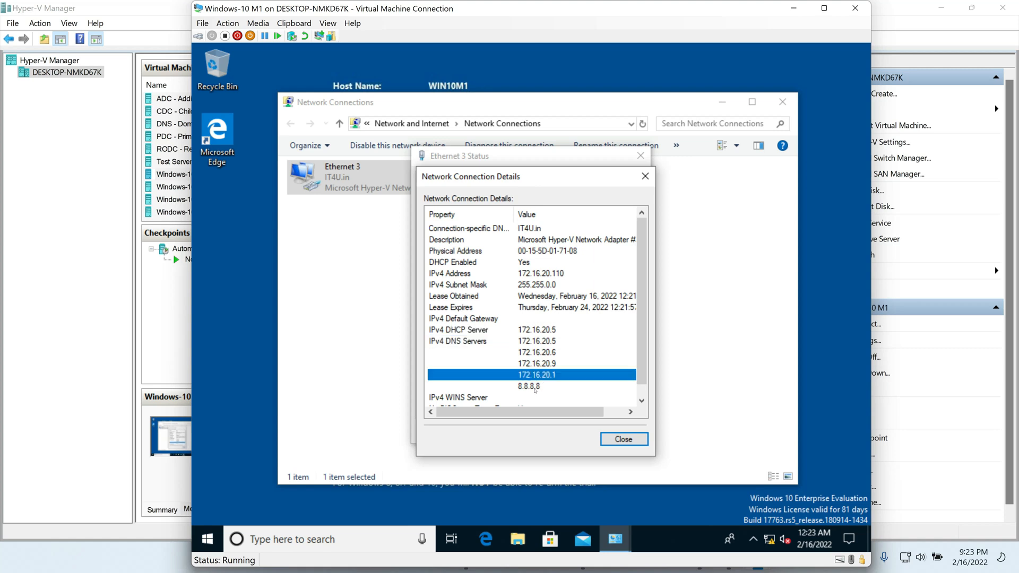
{"action": "left_click", "coordinate": [535, 389]}
{"action": "left_click", "coordinate": [538, 379]}
{"action": "left_click", "coordinate": [538, 387]}
{"action": "left_click", "coordinate": [538, 376]}
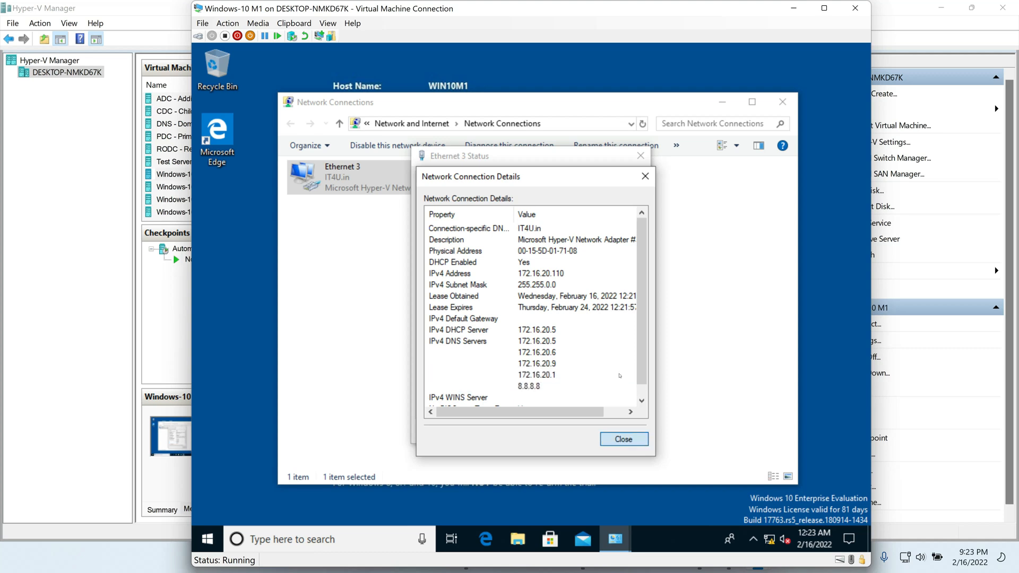
{"action": "left_click", "coordinate": [619, 439]}
{"action": "left_click", "coordinate": [620, 430]}
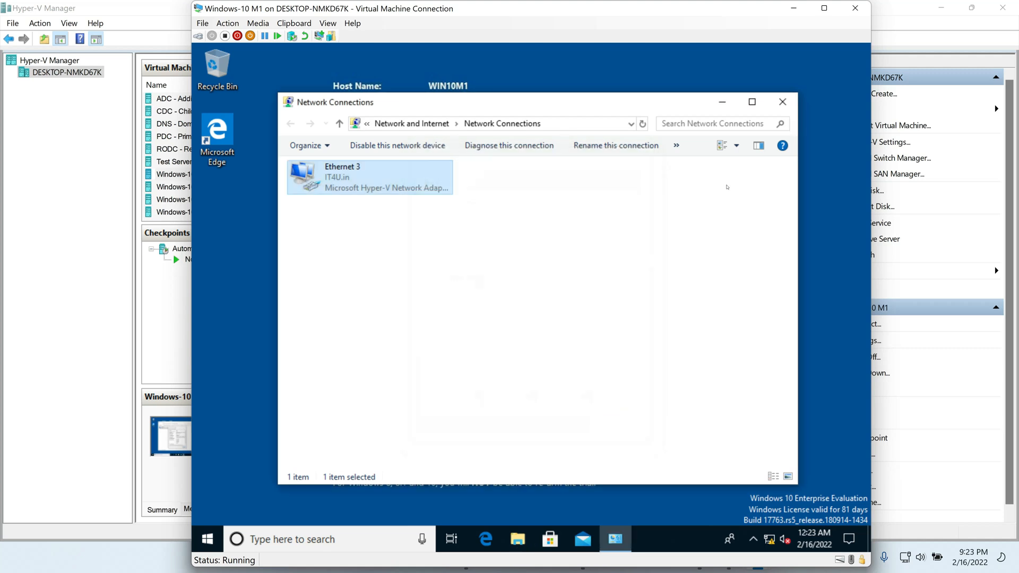
Step: Close Network Connections and shut down the Windows-10 M1 client
{"action": "left_click", "coordinate": [782, 102]}
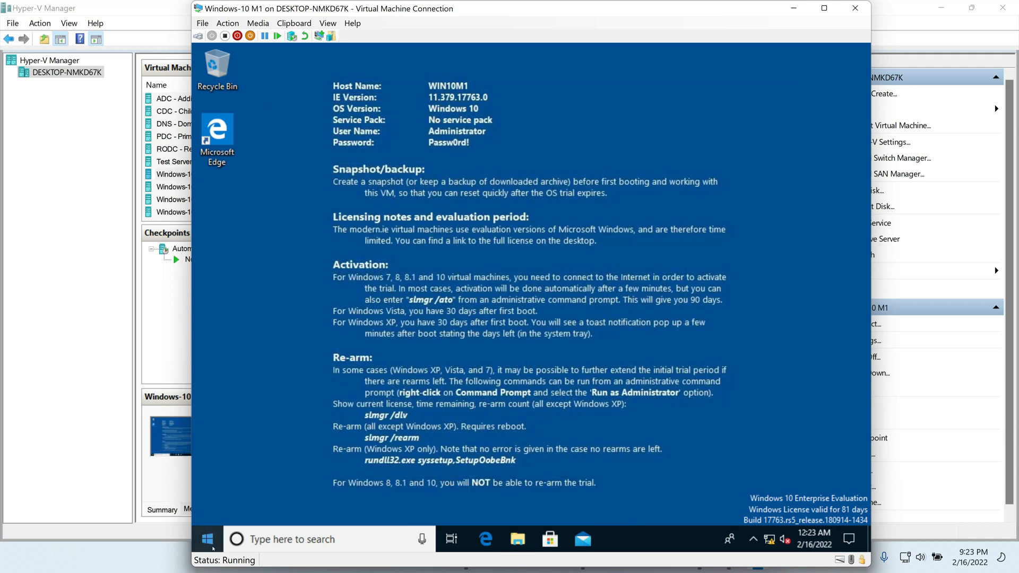
{"action": "left_click", "coordinate": [213, 547]}
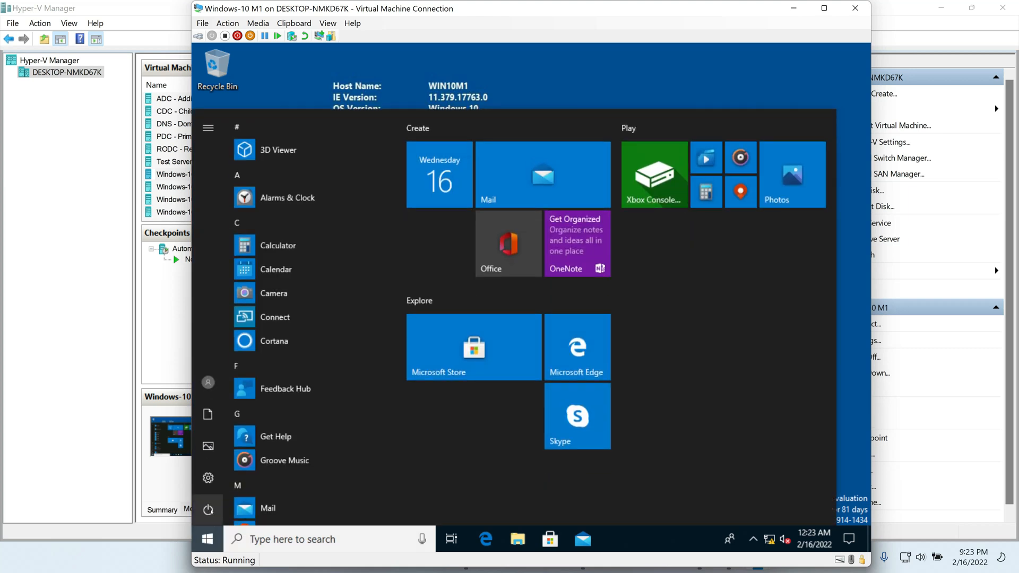
{"action": "left_click", "coordinate": [211, 511]}
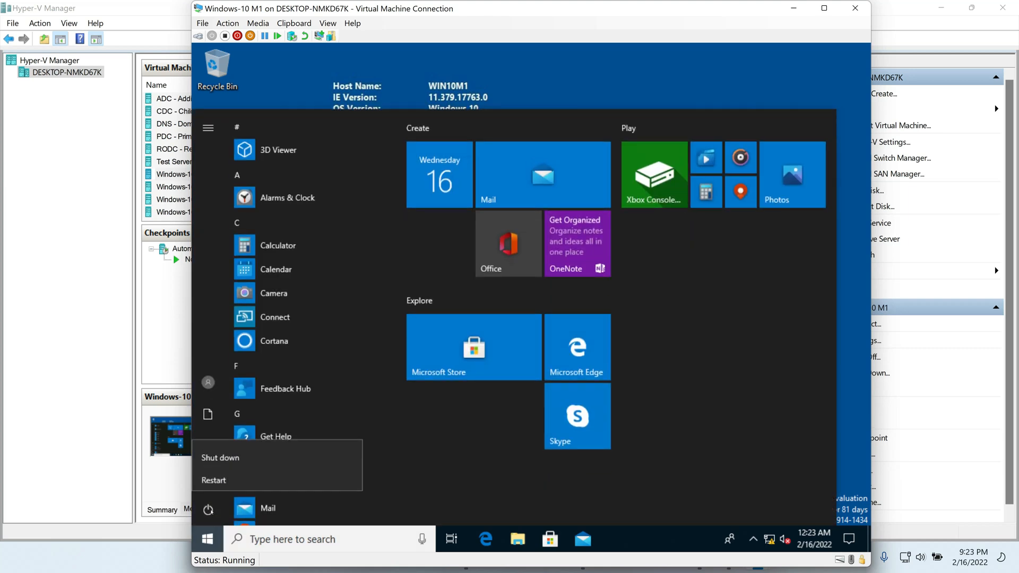
{"action": "left_click", "coordinate": [230, 457]}
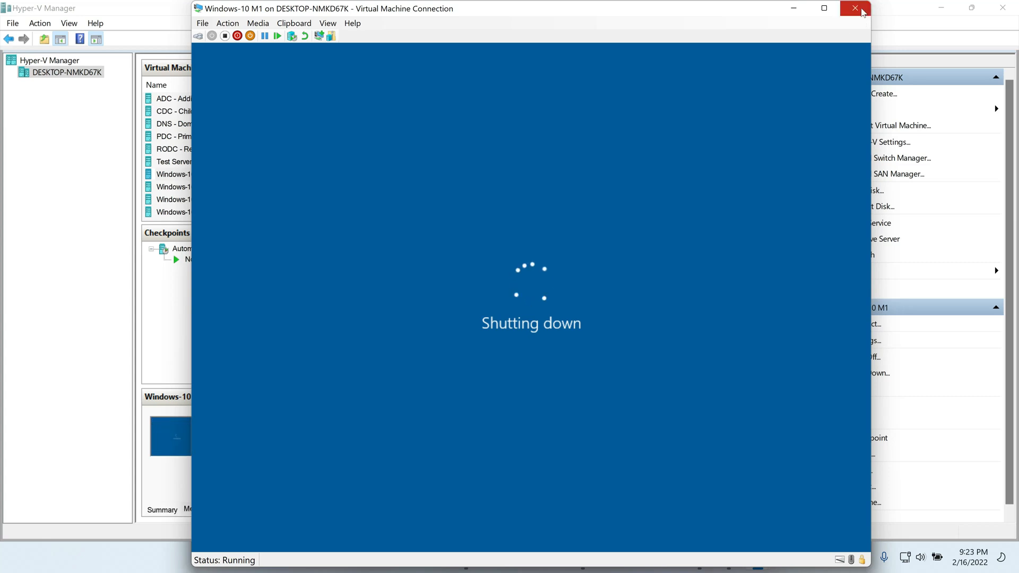
{"action": "left_click", "coordinate": [855, 8]}
Step: Connect to Windows-10 M2, run ncpa.cpl and open Ethernet 3 with domain administrator credentials
{"action": "left_click", "coordinate": [183, 189]}
{"action": "right_click", "coordinate": [183, 189]}
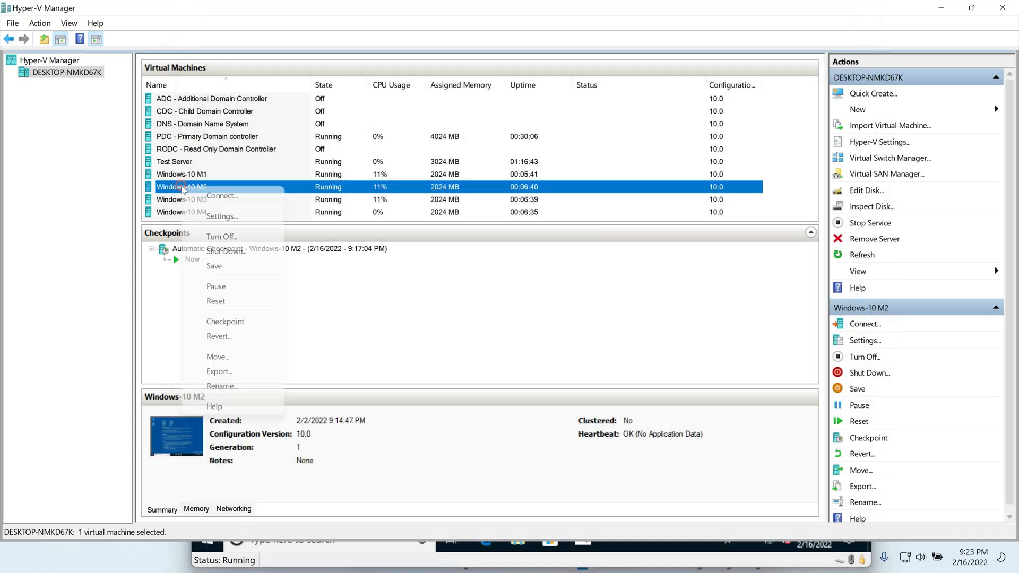
{"action": "left_click", "coordinate": [212, 193]}
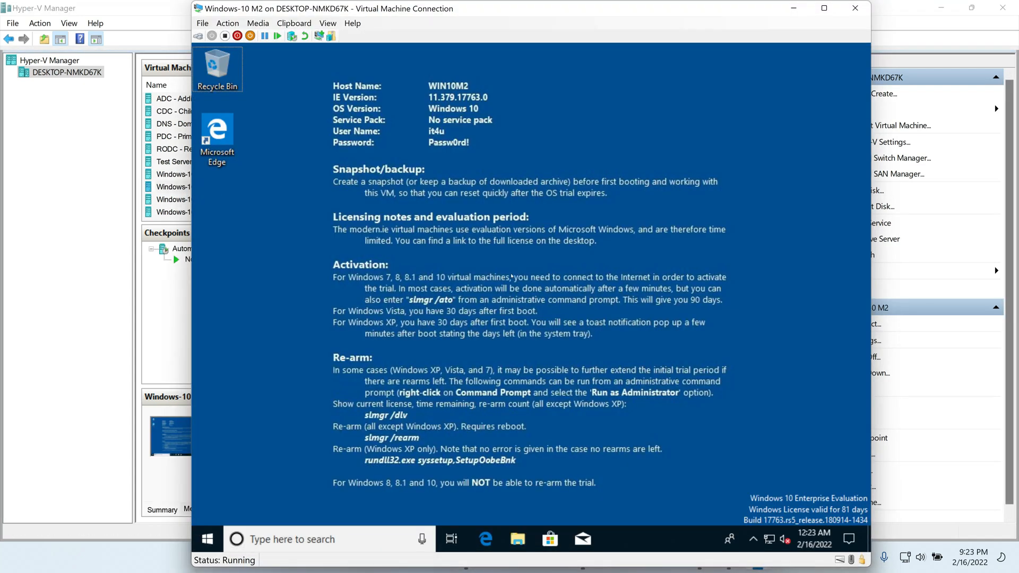
{"action": "key", "text": "super+r"}
{"action": "type", "text": "ncpa.cpl"}
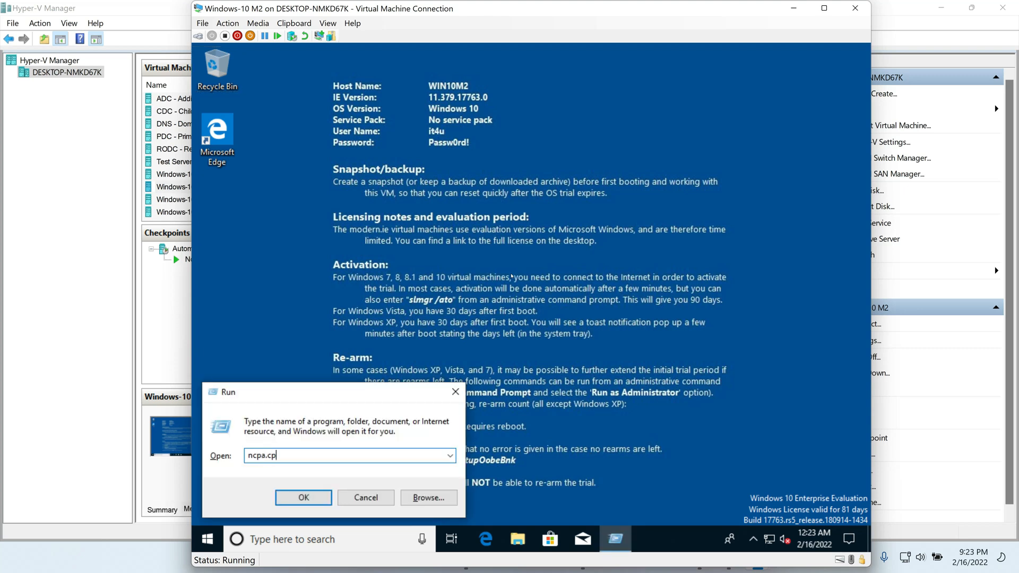
{"action": "key", "text": "Return"}
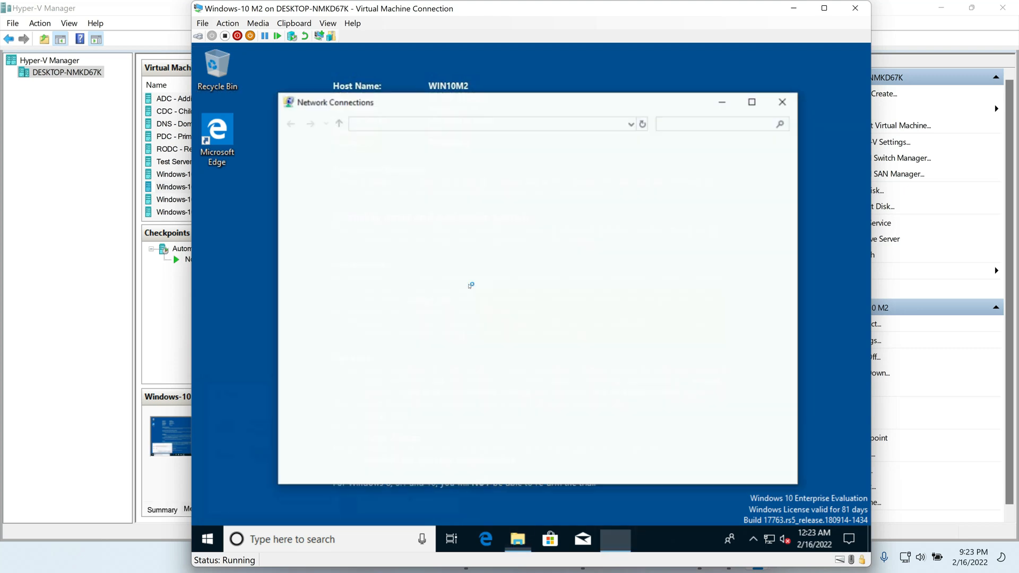
{"action": "double_click", "coordinate": [358, 189]}
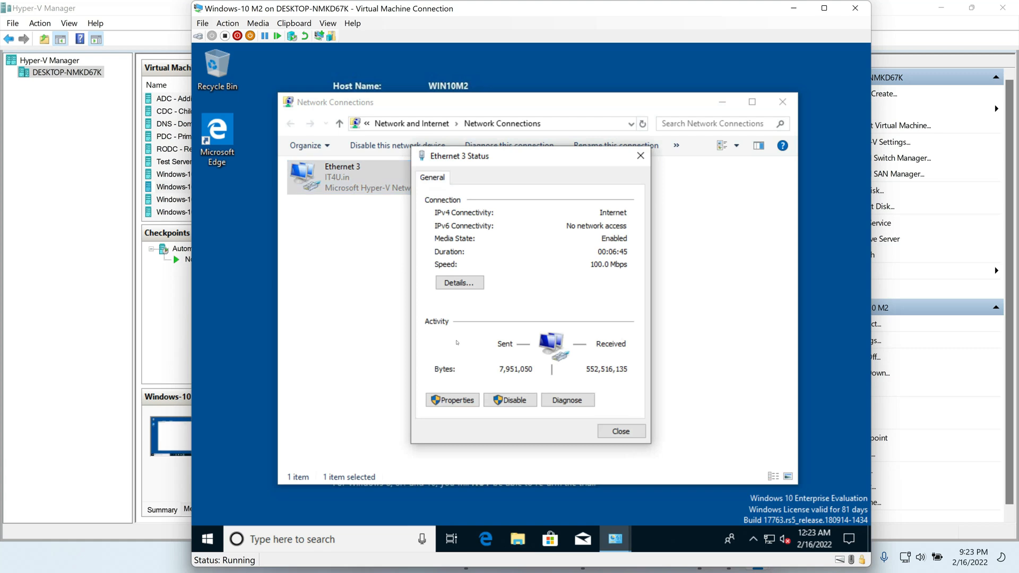
{"action": "key", "text": "Return"}
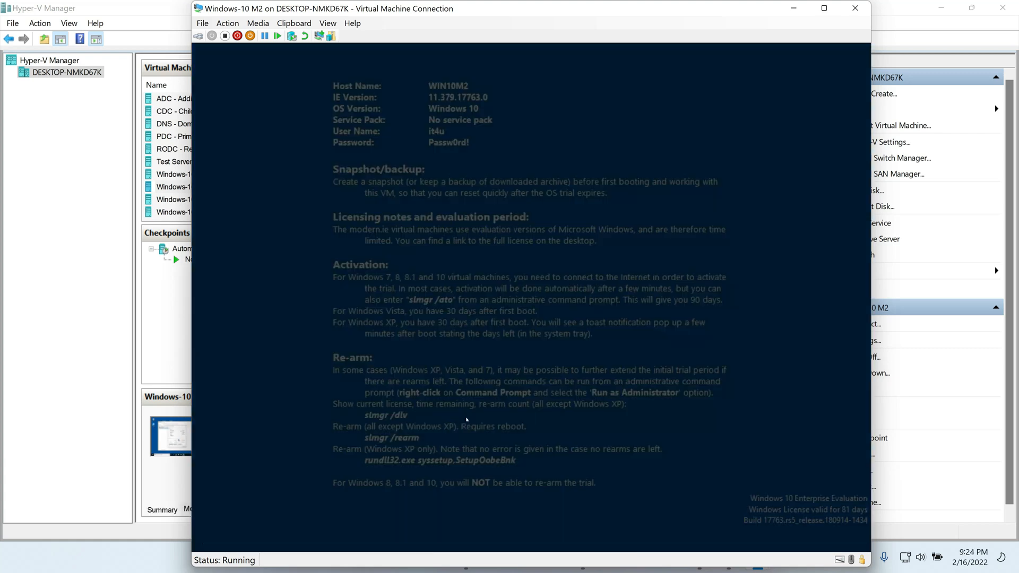
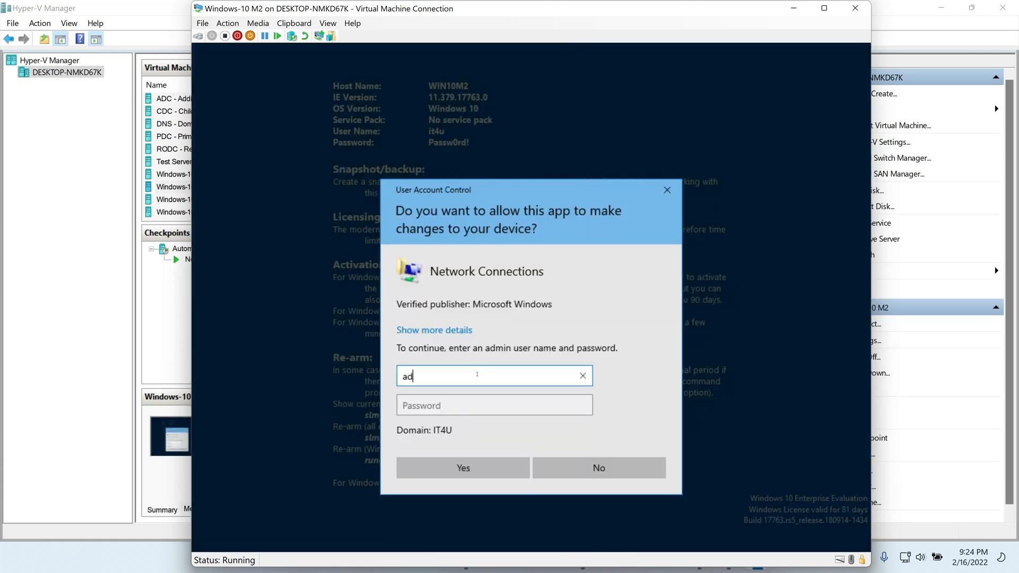
{"action": "key", "text": "Tab"}
{"action": "type", "text": "P"}
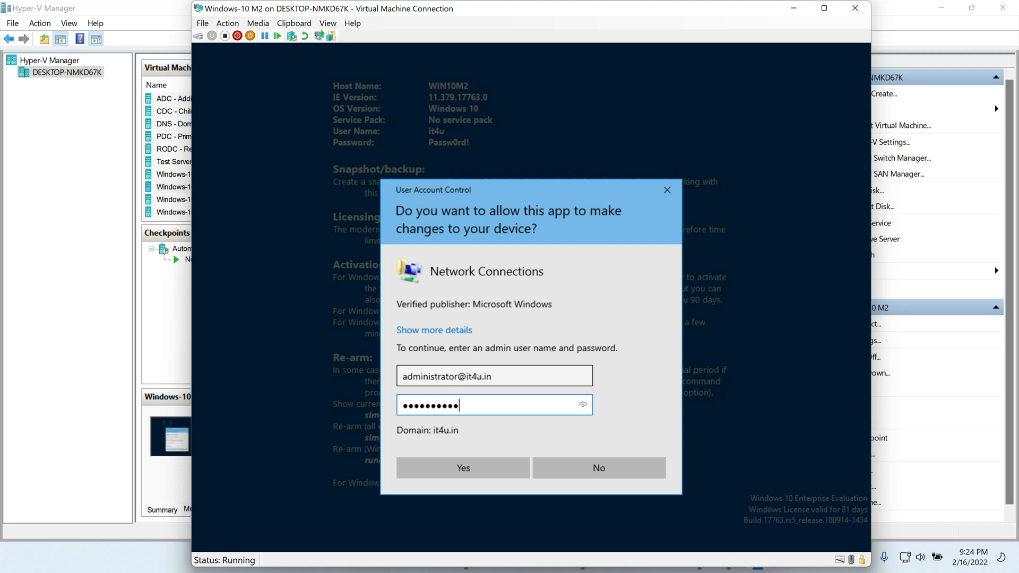
{"action": "key", "text": "Return"}
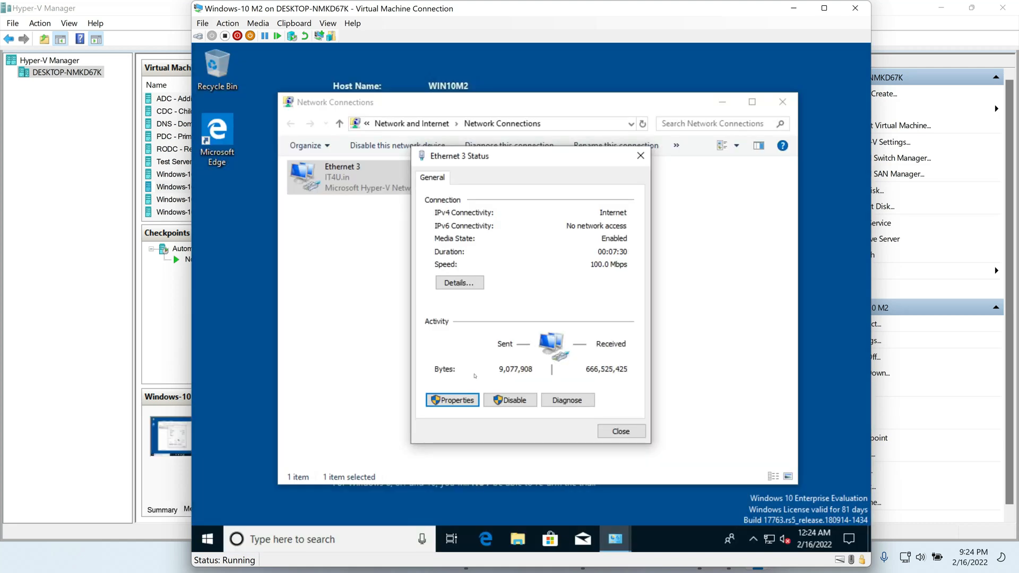
Step: Switch M2's Ethernet 3 IPv4 to obtain IP and DNS automatically, then reopen its status
{"action": "left_click", "coordinate": [456, 400]}
{"action": "double_click", "coordinate": [519, 309]}
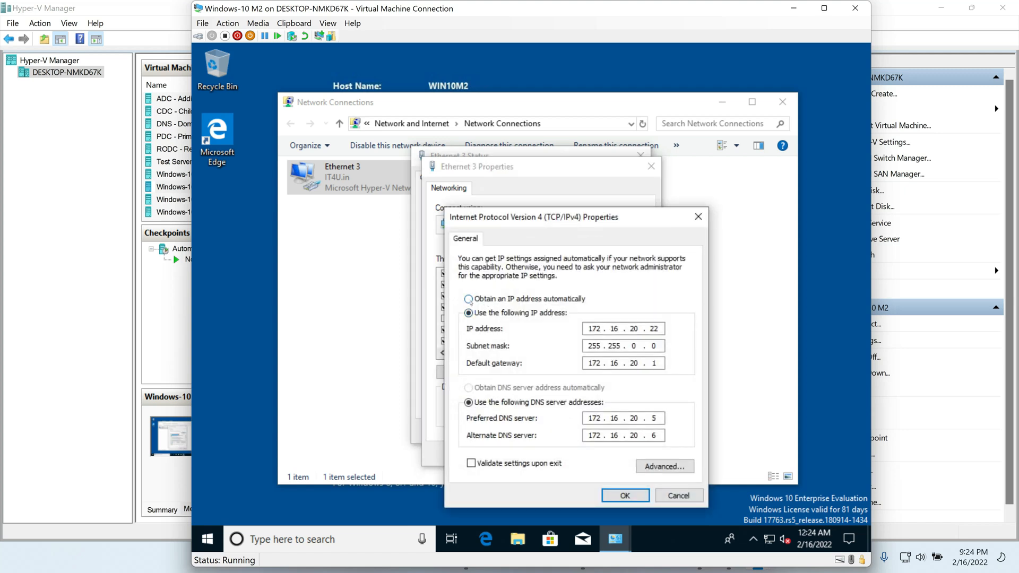
{"action": "left_click", "coordinate": [468, 299]}
{"action": "left_click", "coordinate": [468, 388]}
{"action": "left_click", "coordinate": [625, 496]}
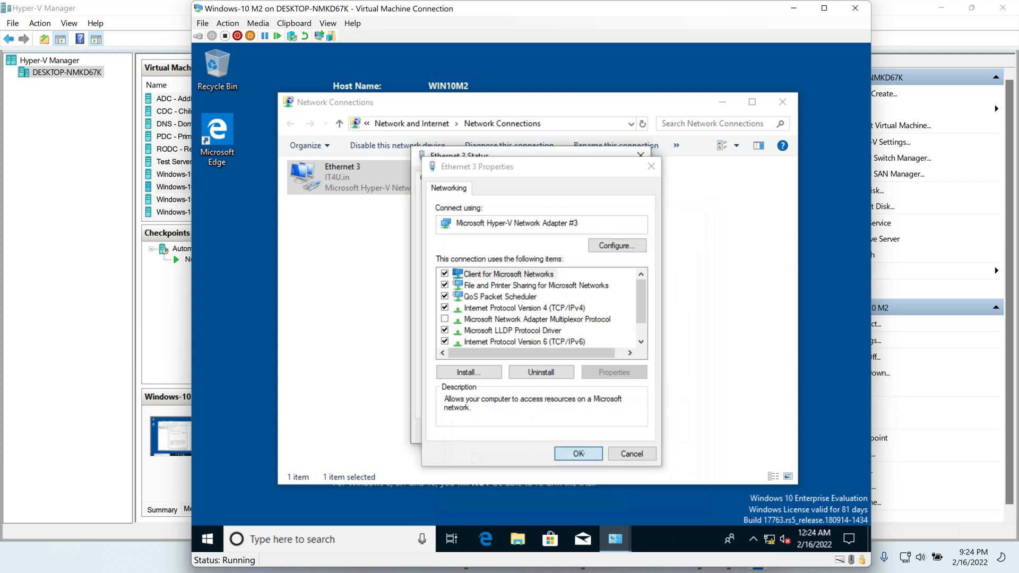
{"action": "left_click", "coordinate": [579, 453]}
{"action": "left_click", "coordinate": [612, 431]}
{"action": "left_click", "coordinate": [607, 441]}
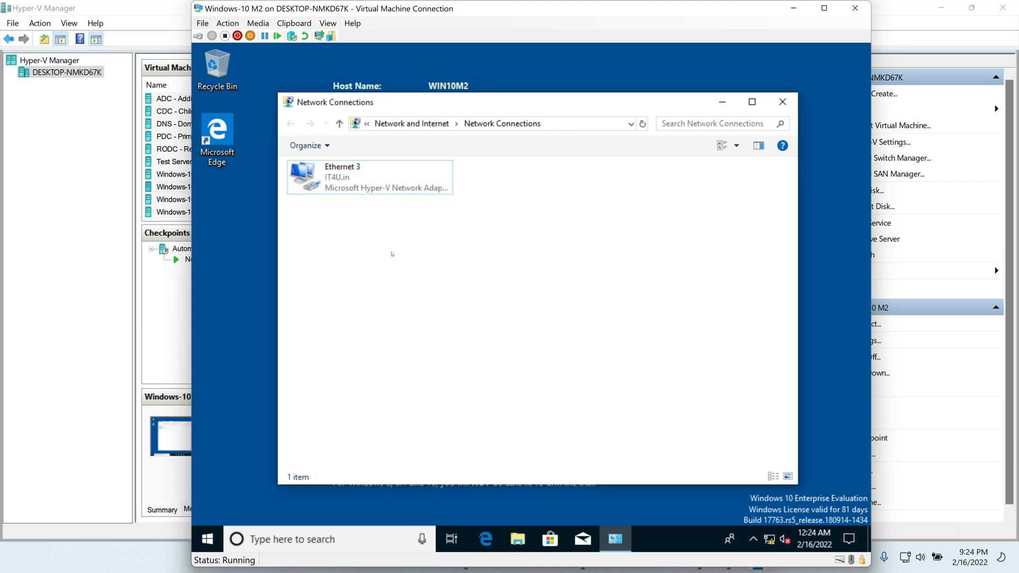
{"action": "double_click", "coordinate": [348, 181]}
Step: Check Ethernet 3 details to confirm M2 leased 172.16.20.111, then close the network windows
{"action": "left_click", "coordinate": [459, 282]}
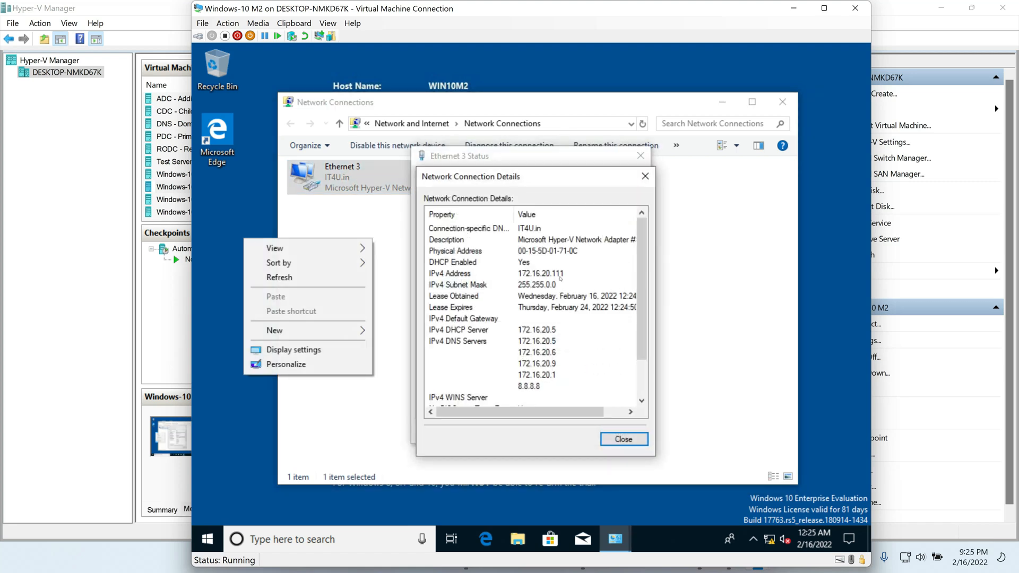
{"action": "left_click", "coordinate": [570, 276]}
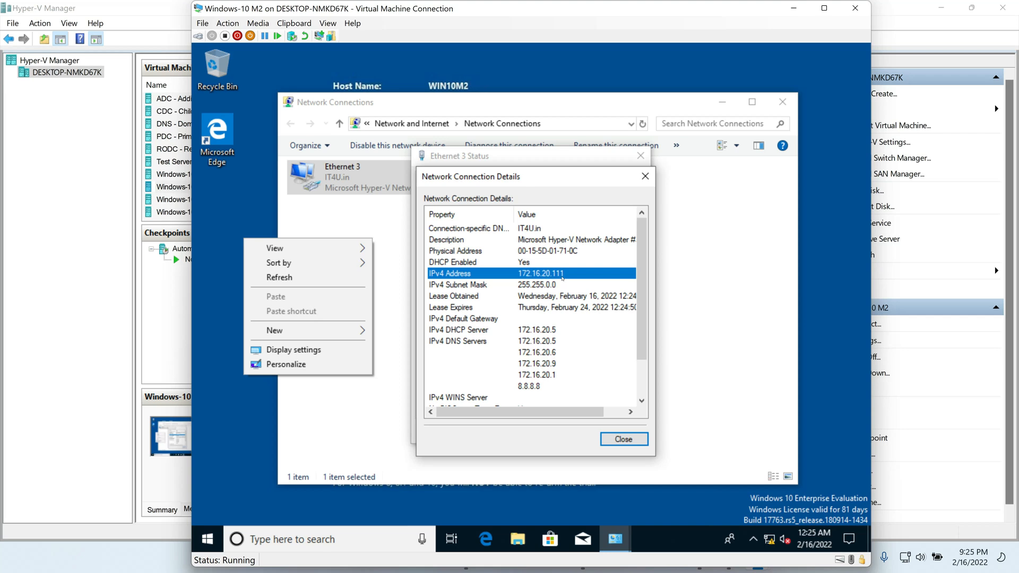
{"action": "left_click", "coordinate": [624, 439]}
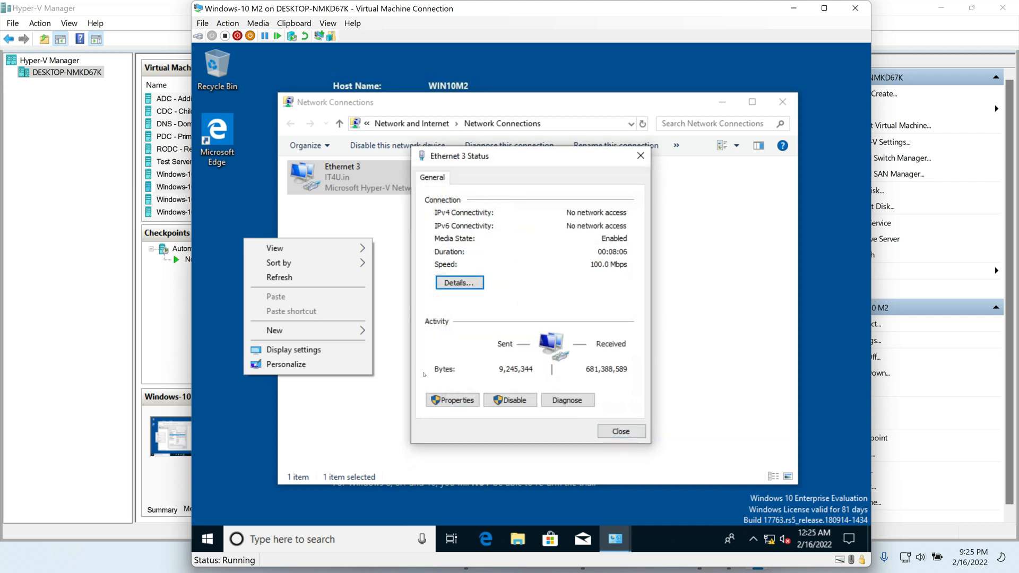
{"action": "left_click", "coordinate": [325, 277]}
{"action": "left_click", "coordinate": [621, 432]}
{"action": "left_click", "coordinate": [783, 102]}
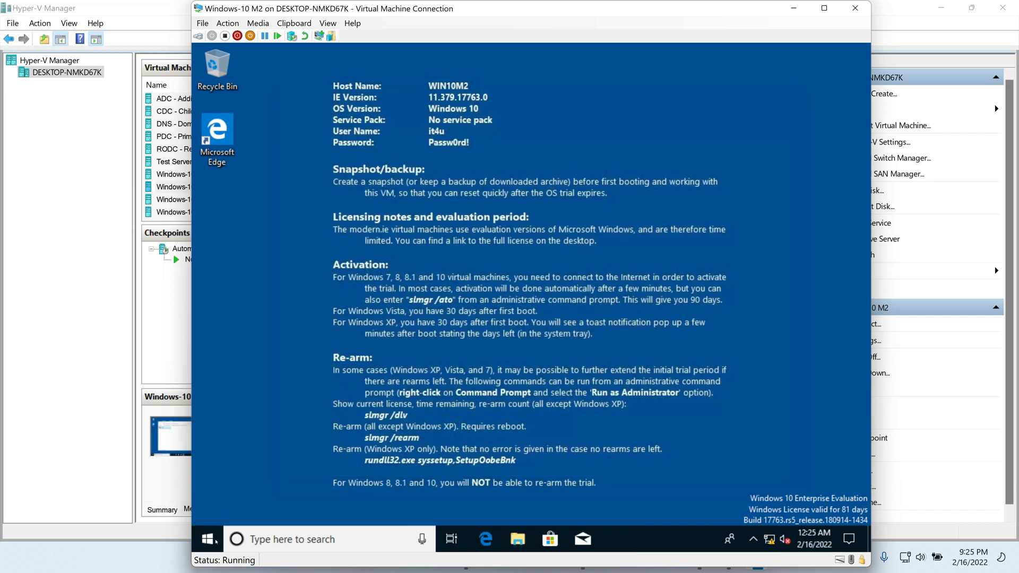
Step: Shut down Windows-10 M2 and close its connection window
{"action": "left_click", "coordinate": [215, 541]}
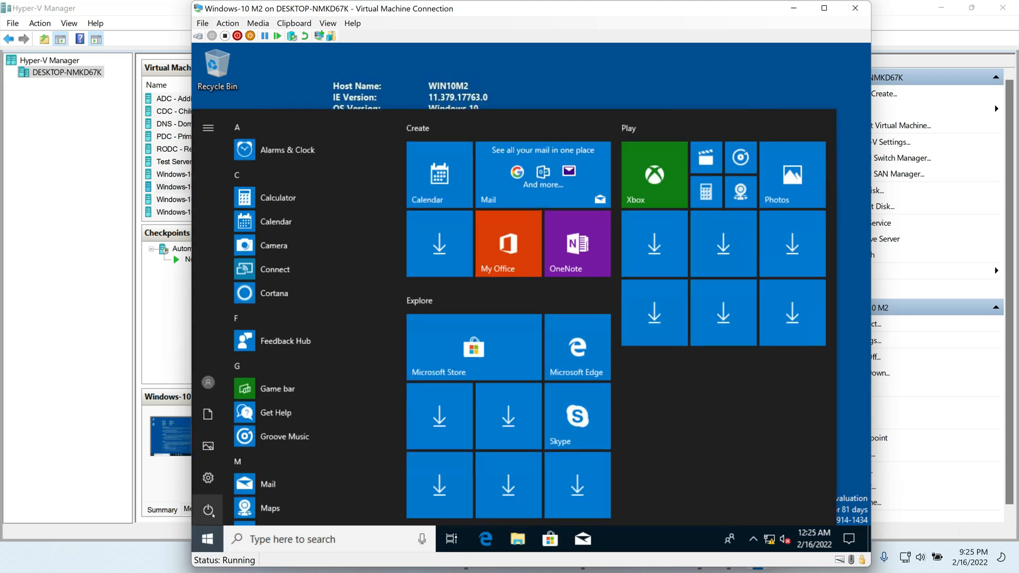
{"action": "left_click", "coordinate": [210, 510]}
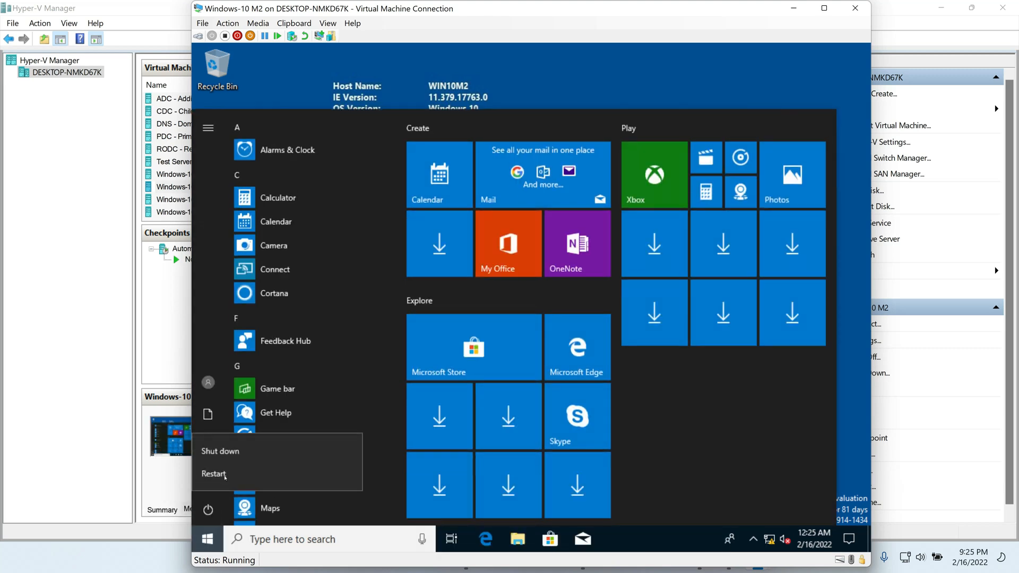
{"action": "left_click", "coordinate": [220, 452]}
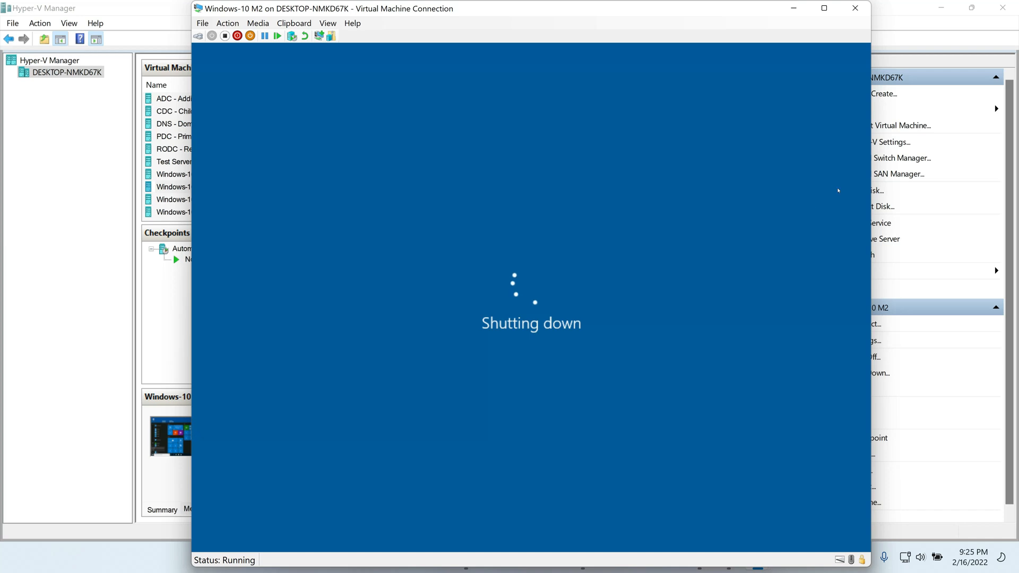
{"action": "left_click", "coordinate": [856, 9]}
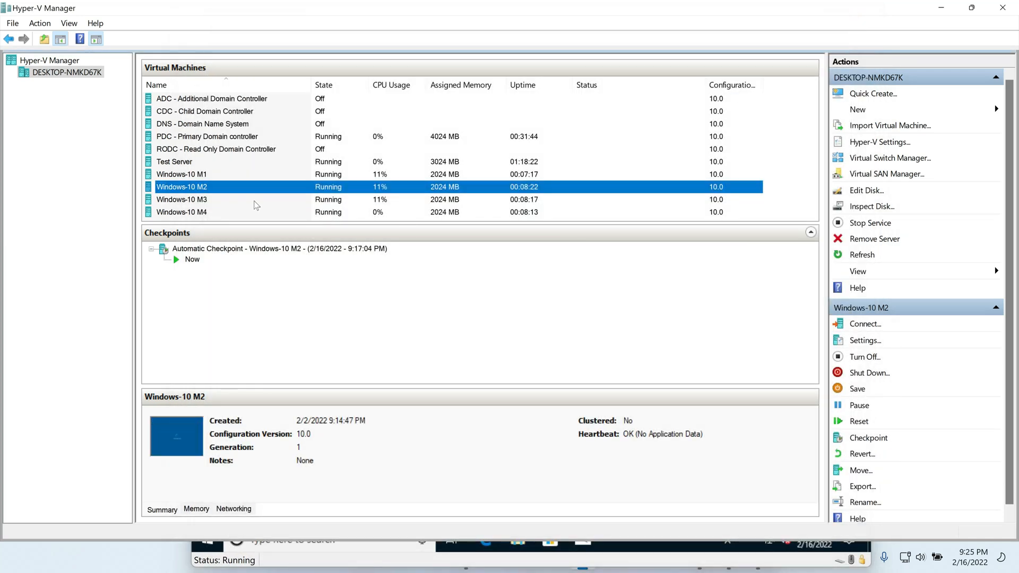
Step: Connect to Windows-10 M3 and open Network Connections with ncpa.cpl
{"action": "left_click", "coordinate": [191, 202]}
{"action": "right_click", "coordinate": [193, 206]}
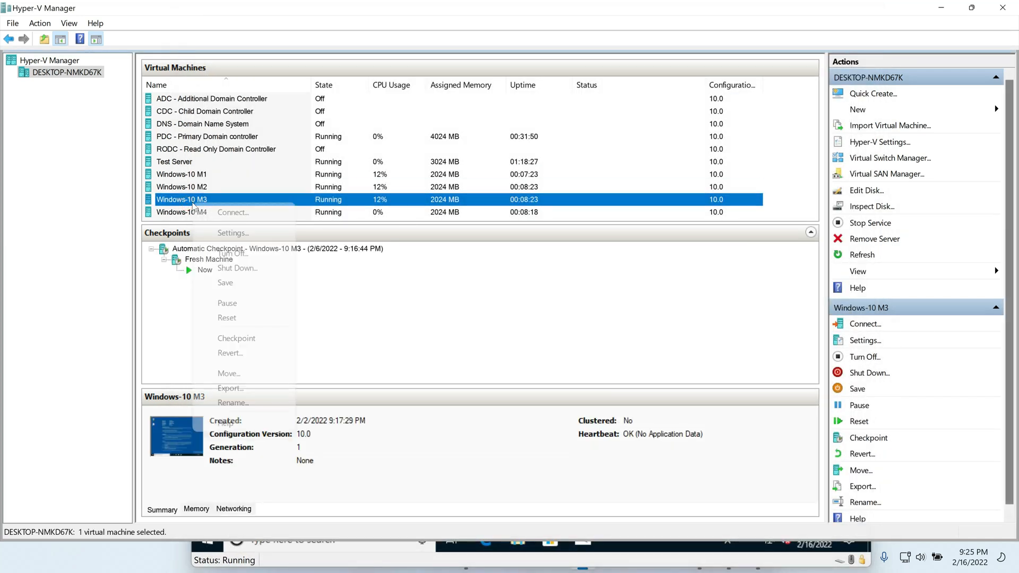
{"action": "left_click", "coordinate": [228, 213]}
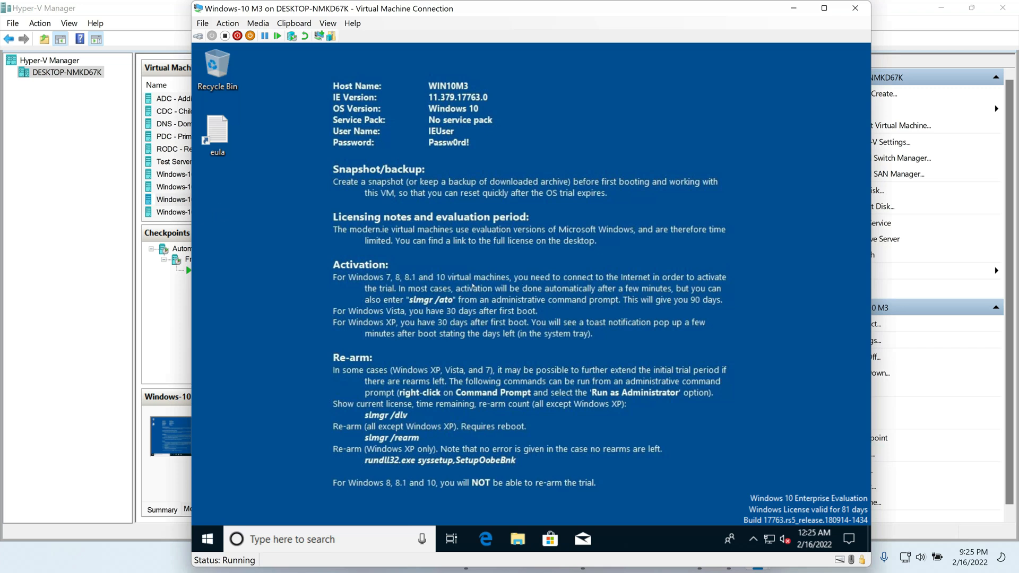
{"action": "key", "text": "super+r"}
{"action": "type", "text": "ncpa.cpl"}
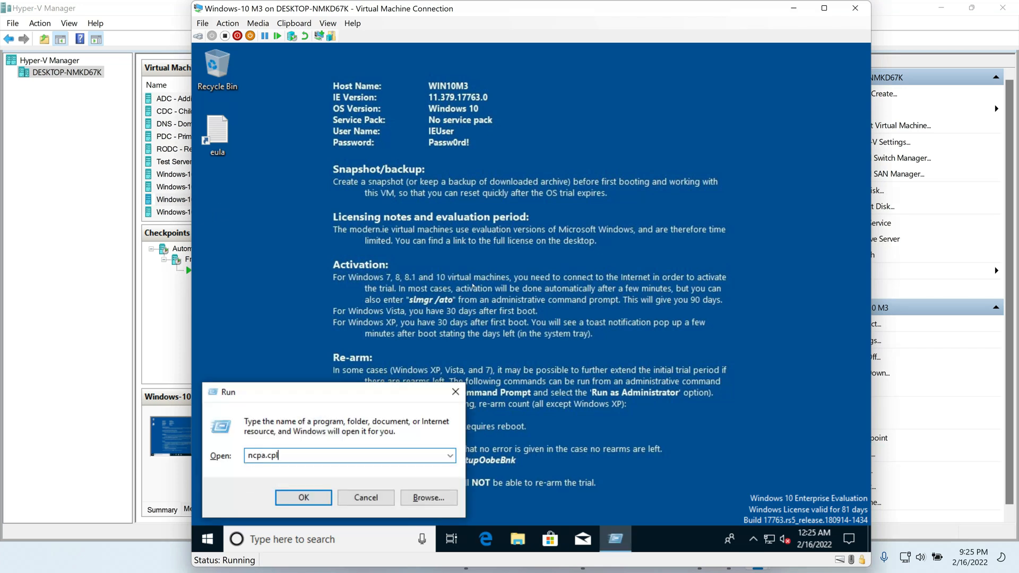
{"action": "key", "text": "Return"}
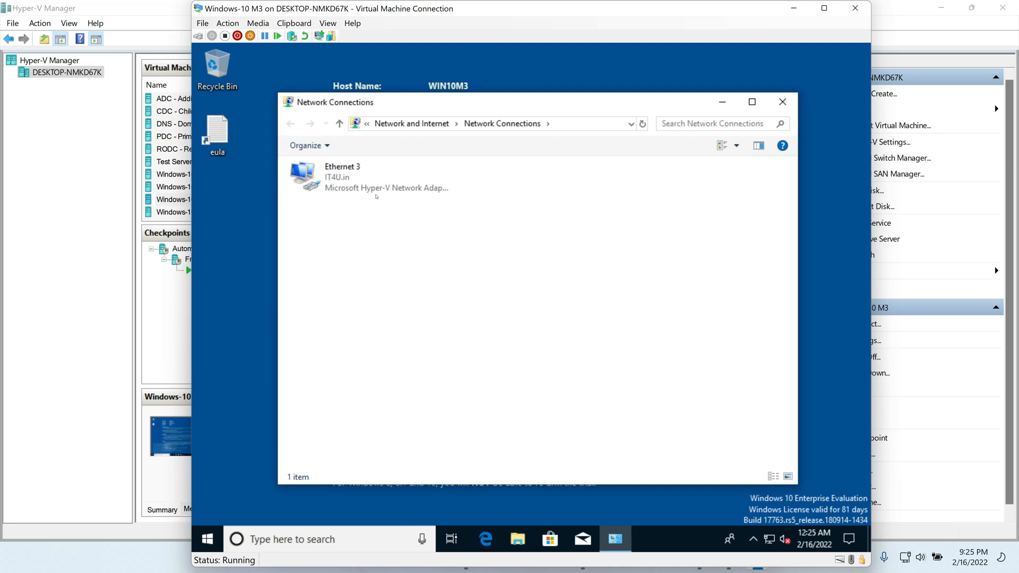
Step: Set Ethernet 3's IPv4 to obtain IP and DNS addresses automatically and apply
{"action": "double_click", "coordinate": [370, 181]}
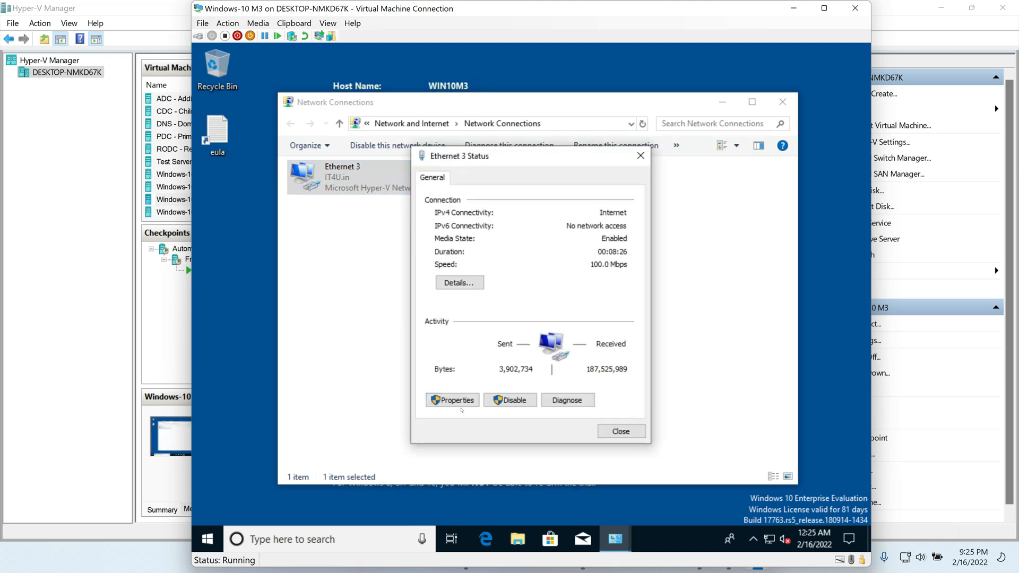
{"action": "left_click", "coordinate": [452, 400]}
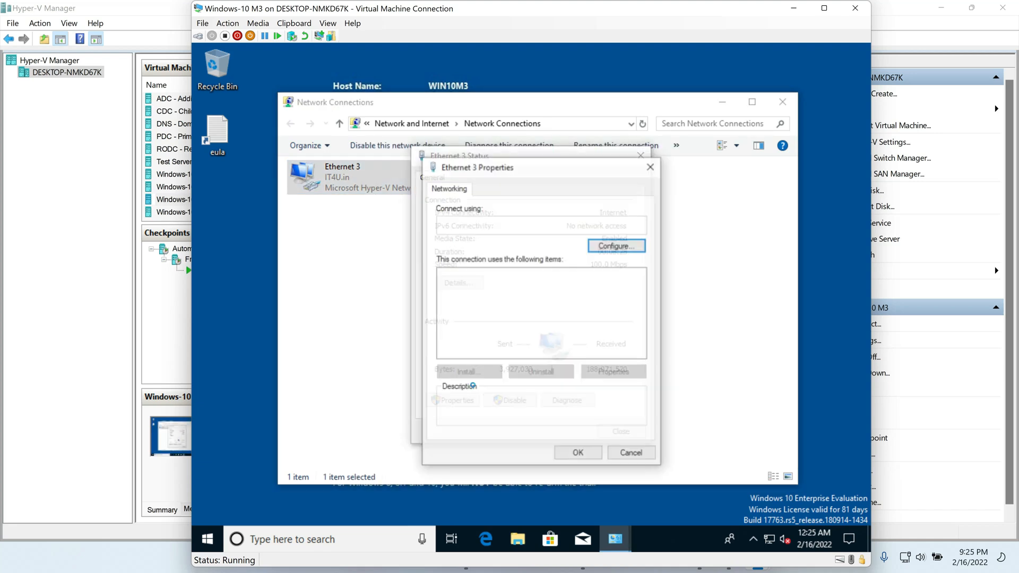
{"action": "left_click", "coordinate": [542, 308]}
{"action": "double_click", "coordinate": [541, 310]}
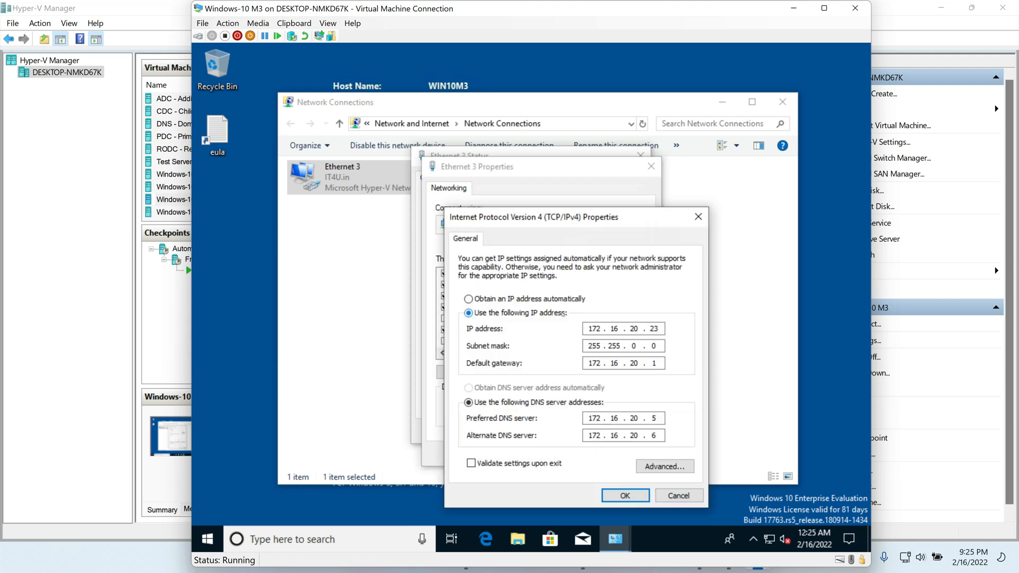
{"action": "left_click", "coordinate": [468, 299]}
{"action": "left_click", "coordinate": [468, 388]}
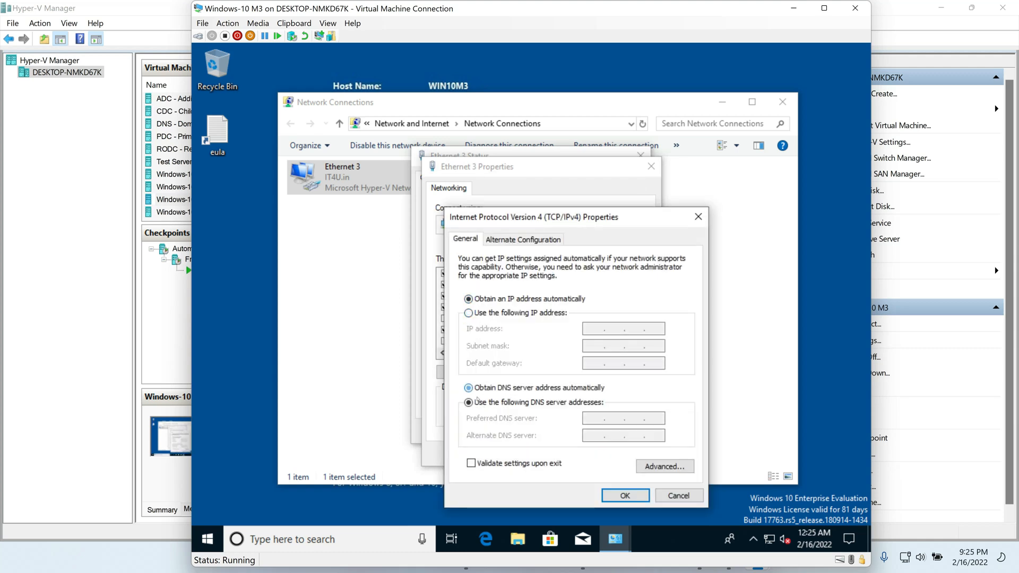
{"action": "left_click", "coordinate": [625, 495]}
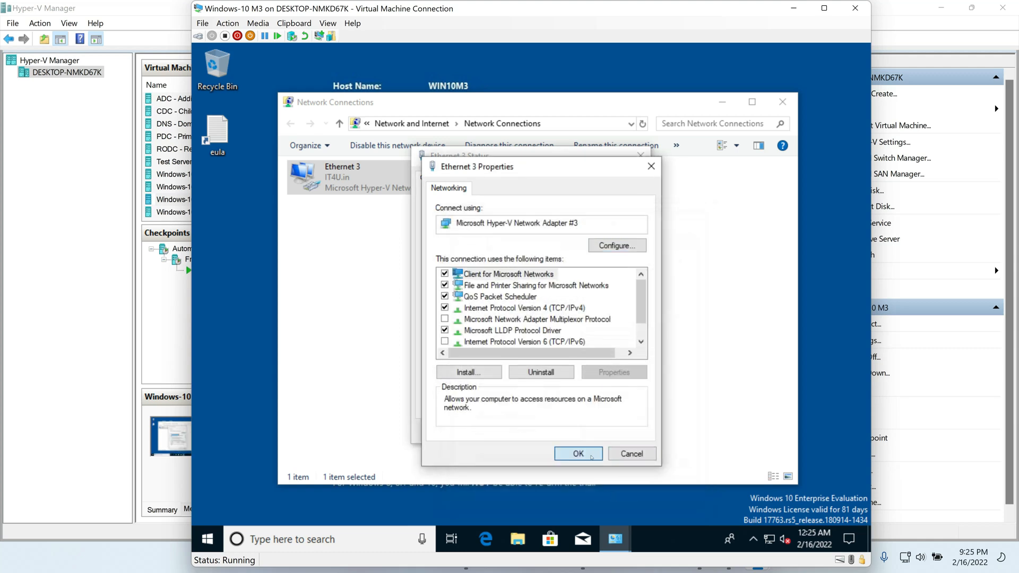
{"action": "left_click", "coordinate": [578, 453]}
{"action": "left_click", "coordinate": [619, 430]}
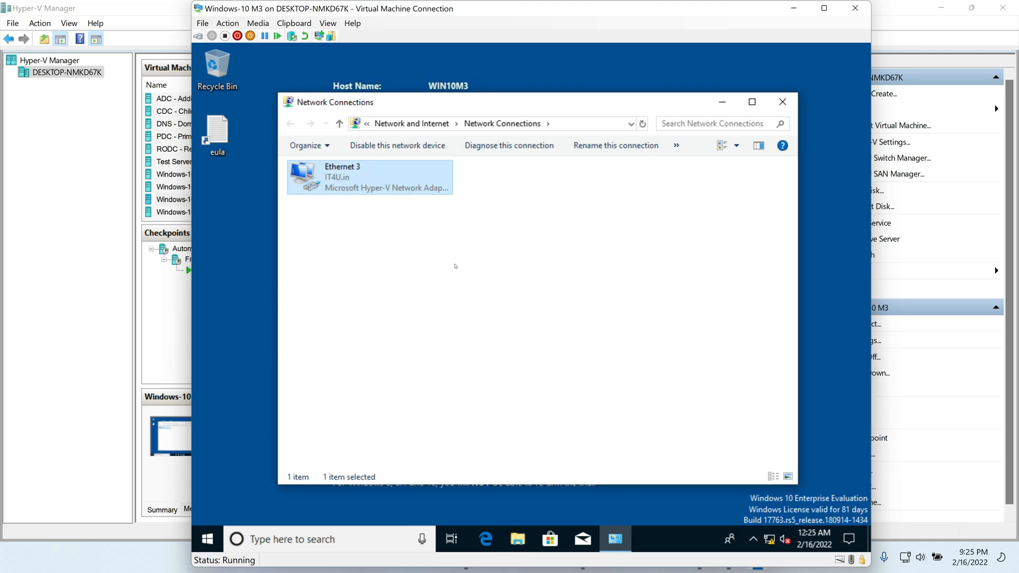
Step: Disable and re-enable Ethernet 3 to get a fresh DHCP lease
{"action": "right_click", "coordinate": [336, 177]}
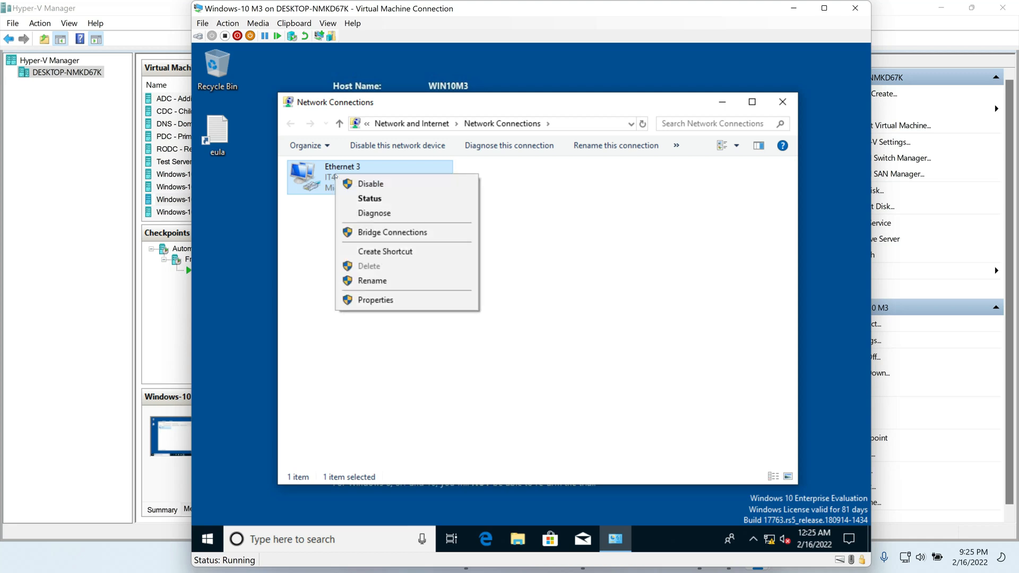
{"action": "left_click", "coordinate": [371, 183]}
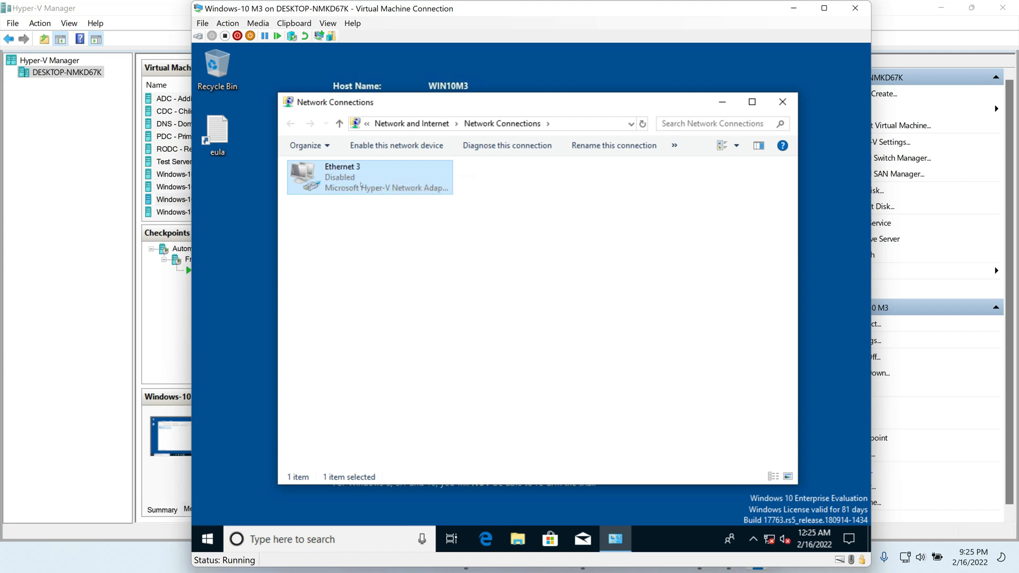
{"action": "right_click", "coordinate": [401, 176]}
{"action": "left_click", "coordinate": [432, 184]}
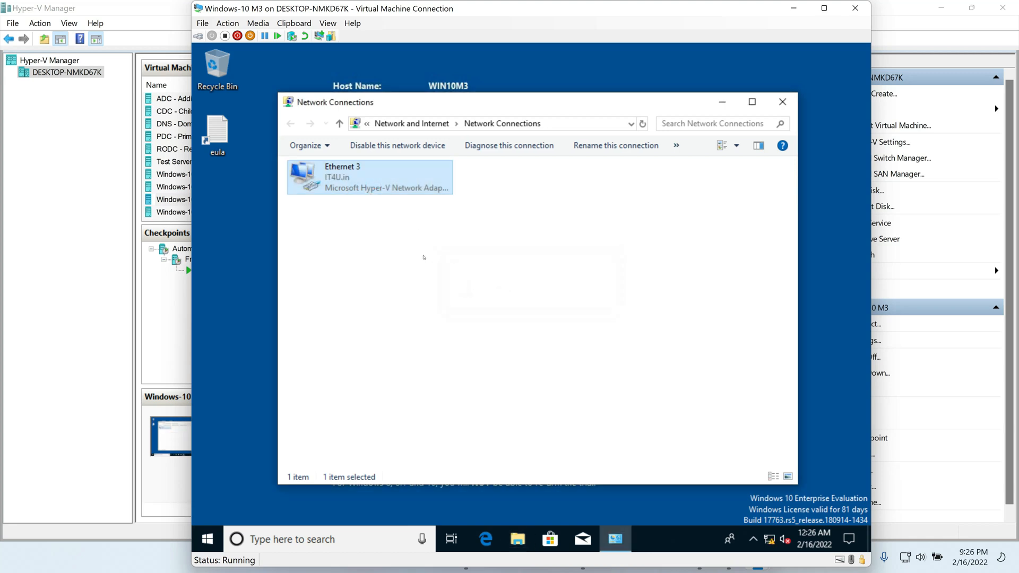
Step: Confirm in Ethernet 3 details that M3 leased 172.16.20.112, then close the windows
{"action": "double_click", "coordinate": [354, 178]}
{"action": "left_click", "coordinate": [455, 281]}
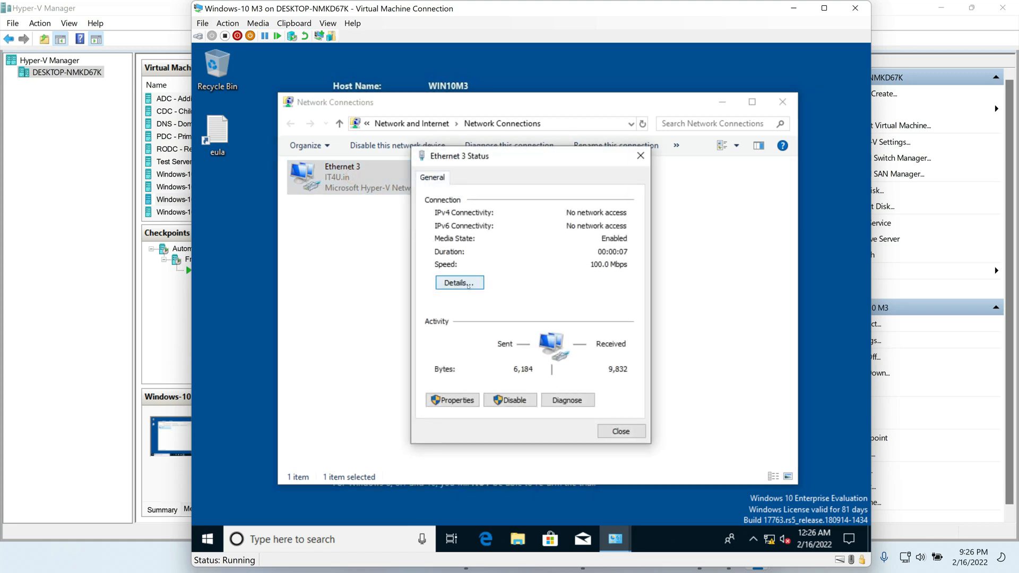
{"action": "left_click", "coordinate": [564, 274]}
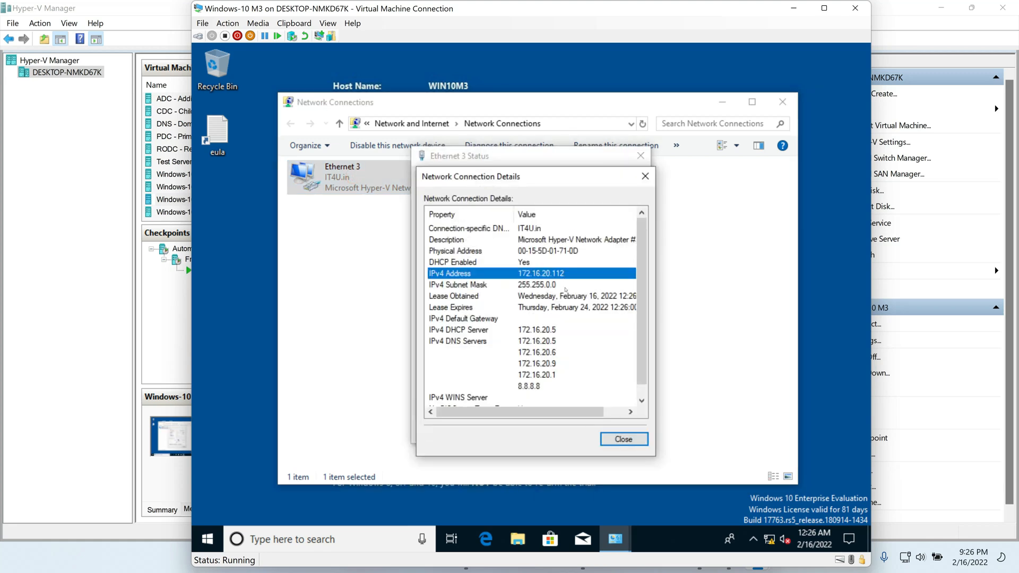
{"action": "left_click", "coordinate": [617, 437]}
{"action": "left_click", "coordinate": [616, 429]}
{"action": "left_click", "coordinate": [782, 102]}
Step: Update and shut down Windows-10 M3, then close its connection window
{"action": "left_click", "coordinate": [209, 538]}
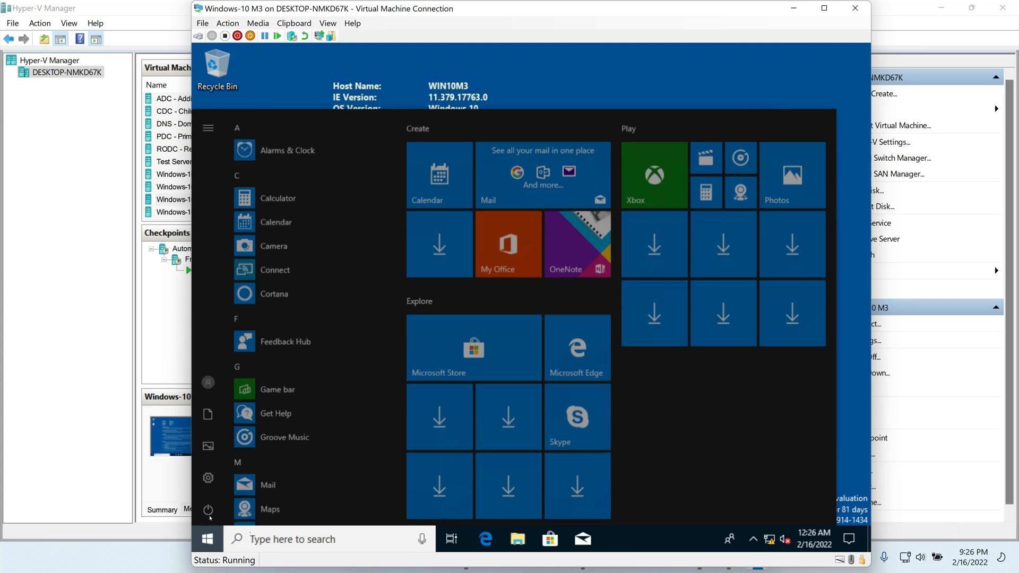
{"action": "left_click", "coordinate": [208, 509]}
{"action": "left_click", "coordinate": [253, 452]}
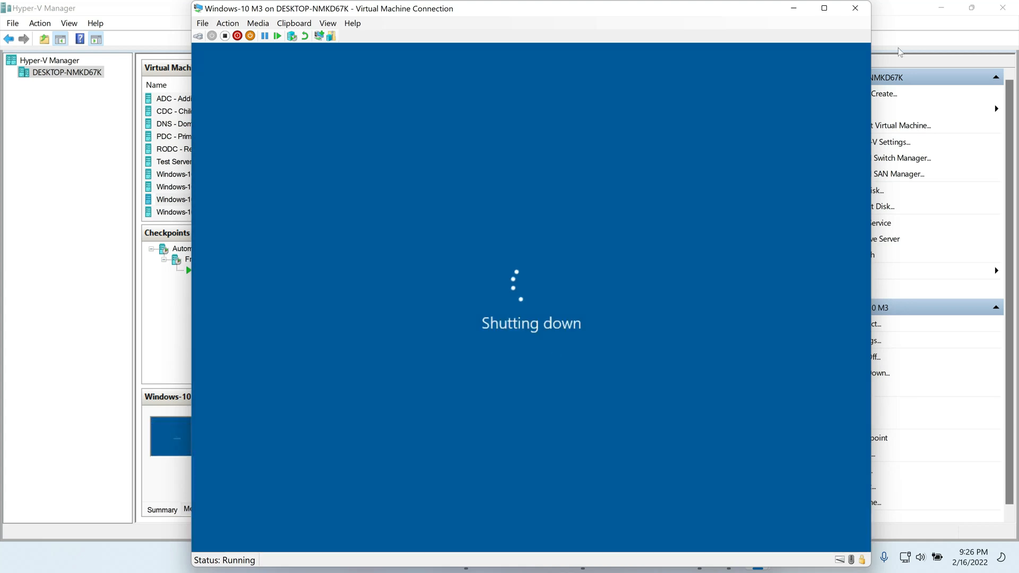
{"action": "left_click", "coordinate": [855, 8]}
Step: Connect to Windows-10 M4 and open Network Connections with ncpa.cpl
{"action": "left_click", "coordinate": [205, 213]}
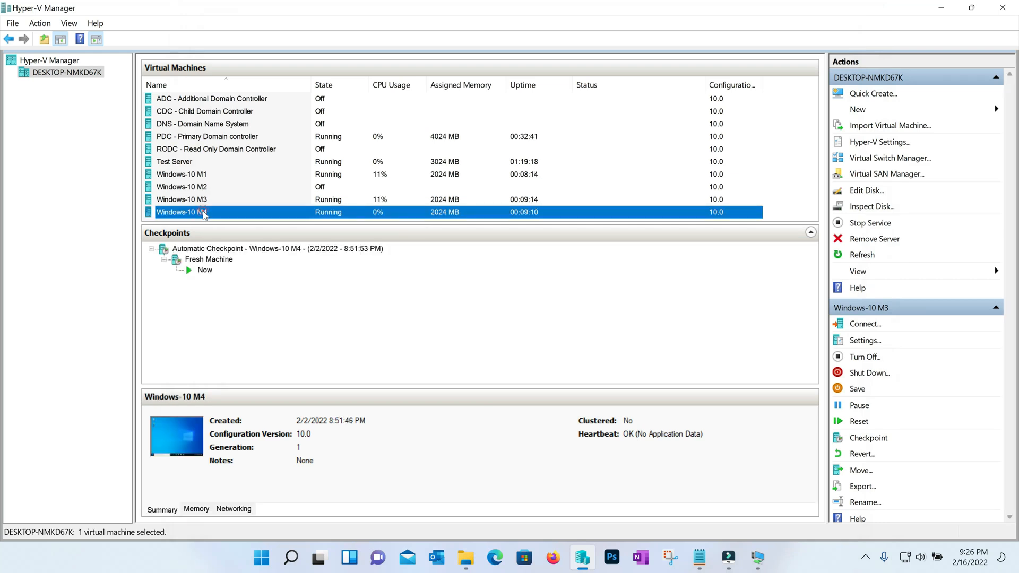
{"action": "right_click", "coordinate": [205, 214]}
{"action": "left_click", "coordinate": [230, 221]}
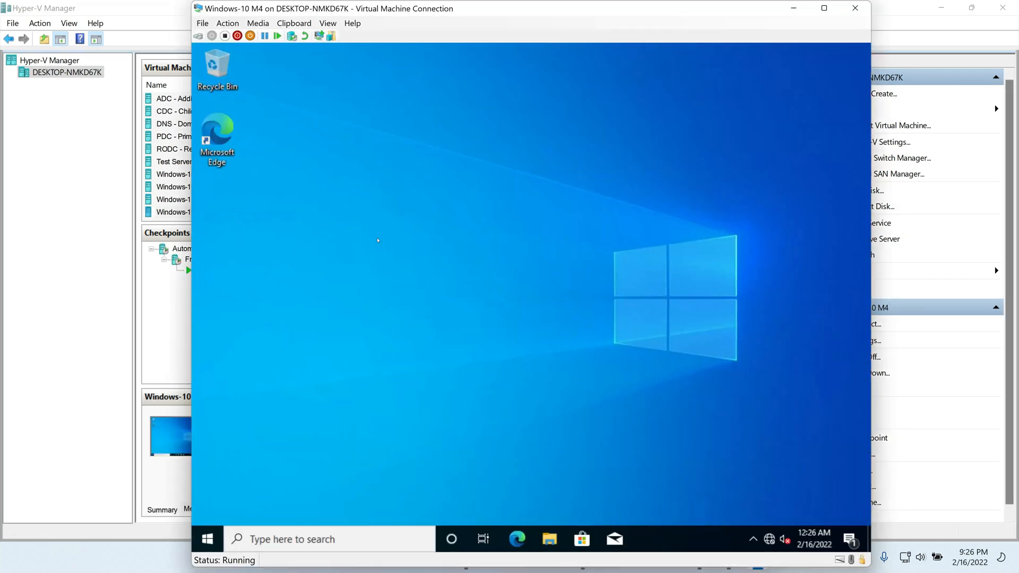
{"action": "key", "text": "super+r"}
{"action": "type", "text": "ncpa.cpl"}
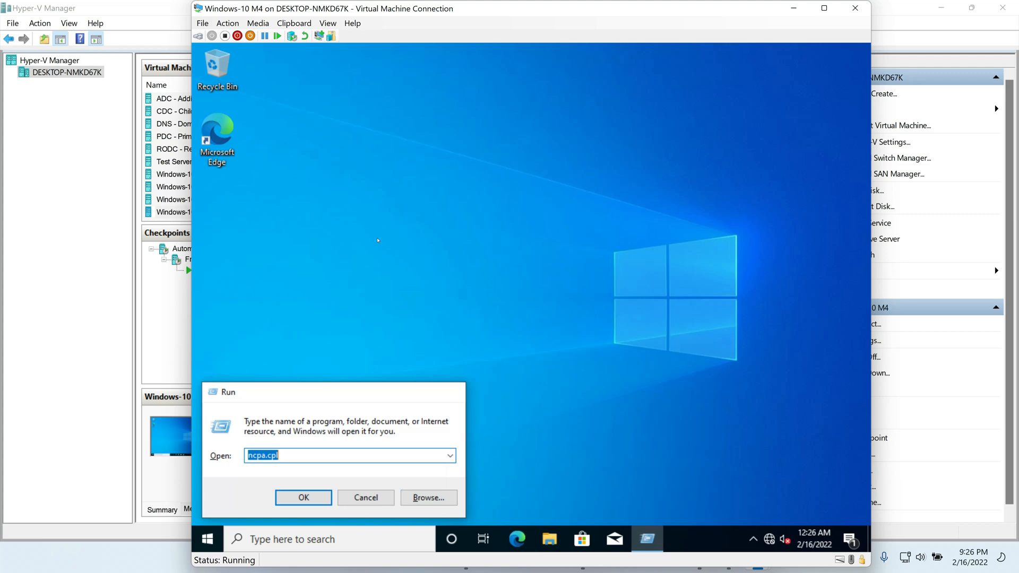
{"action": "key", "text": "Return"}
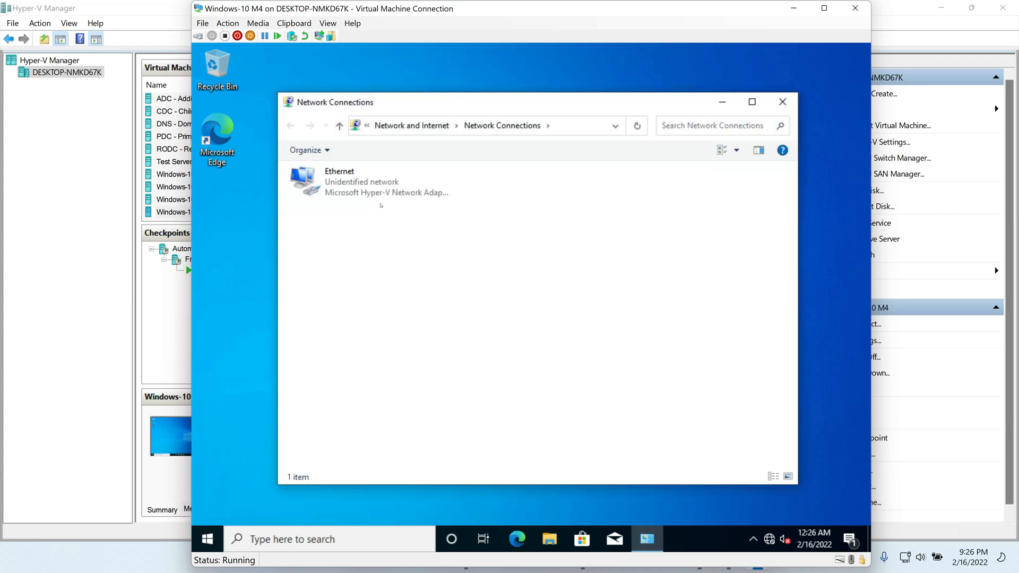
Step: Set the Ethernet adapter's IPv4 to obtain IP and DNS addresses automatically
{"action": "double_click", "coordinate": [372, 191]}
{"action": "left_click", "coordinate": [453, 401]}
{"action": "double_click", "coordinate": [485, 307]}
{"action": "left_click", "coordinate": [469, 300]}
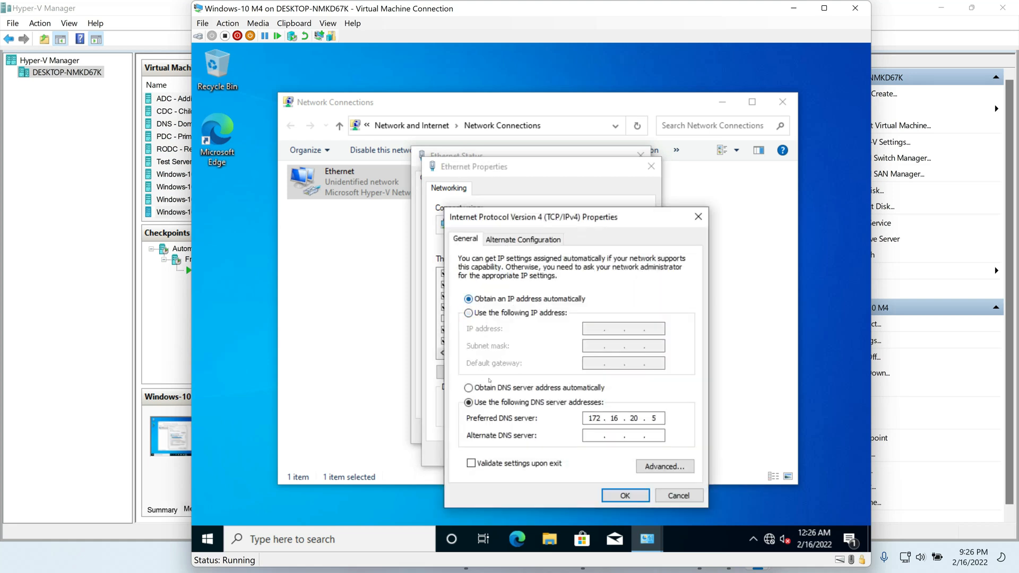
{"action": "left_click", "coordinate": [482, 389]}
{"action": "left_click", "coordinate": [625, 496]}
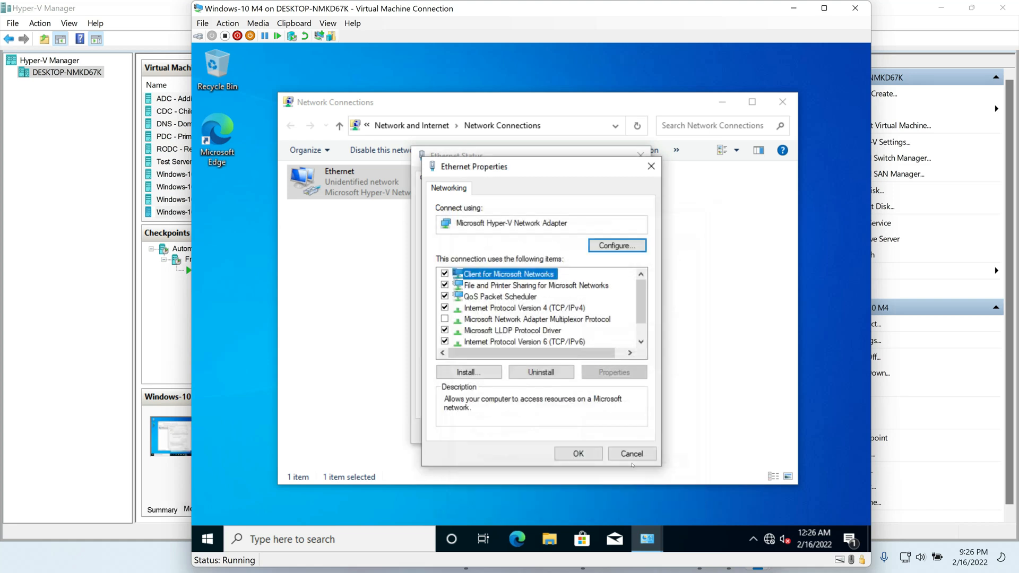
{"action": "left_click", "coordinate": [580, 455]}
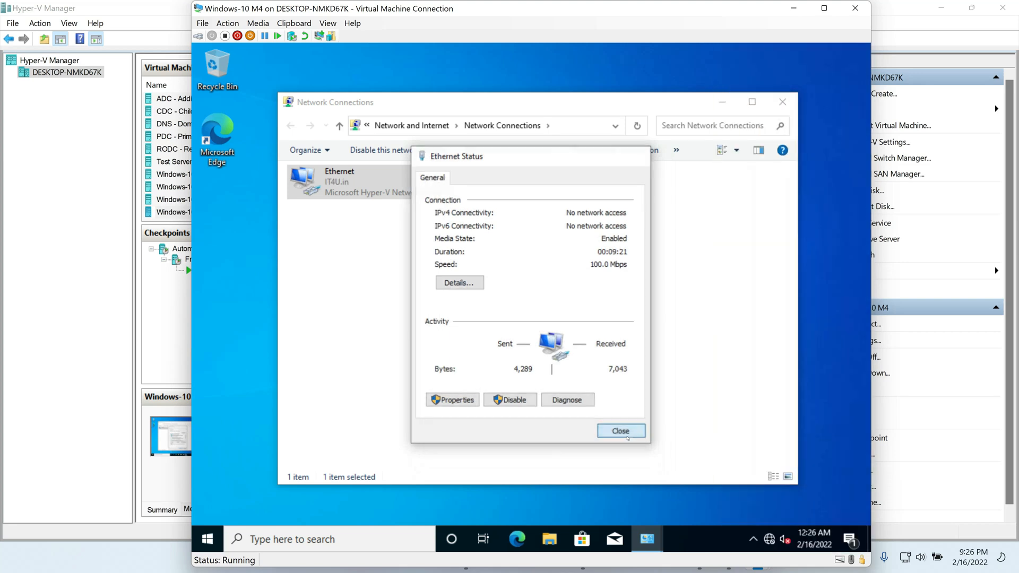
{"action": "left_click", "coordinate": [626, 436]}
{"action": "left_click", "coordinate": [782, 102]}
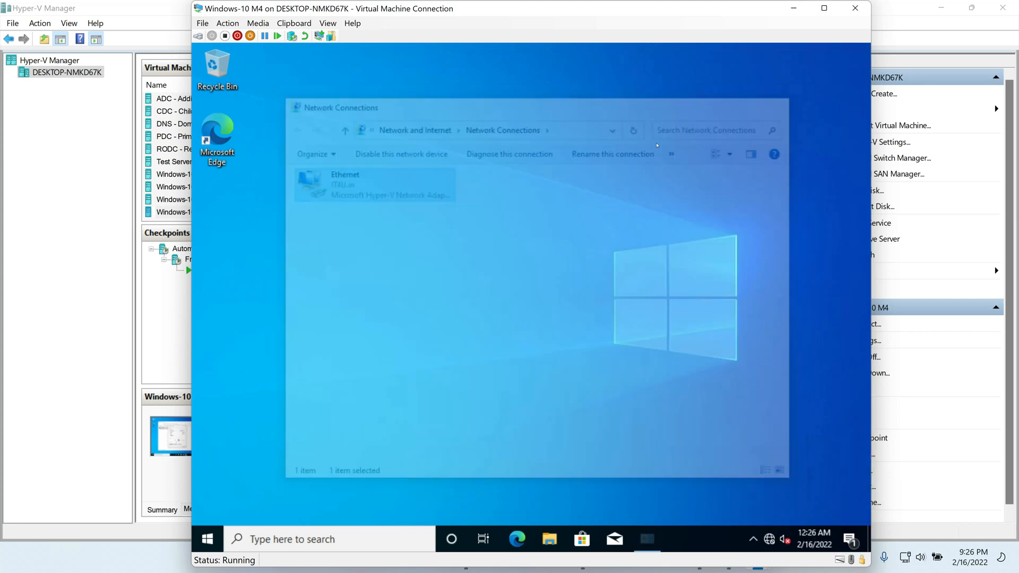
Step: Refresh the desktop and reopen Network Connections via ncpa.cpl
{"action": "right_click", "coordinate": [432, 188]}
{"action": "left_click", "coordinate": [467, 216]}
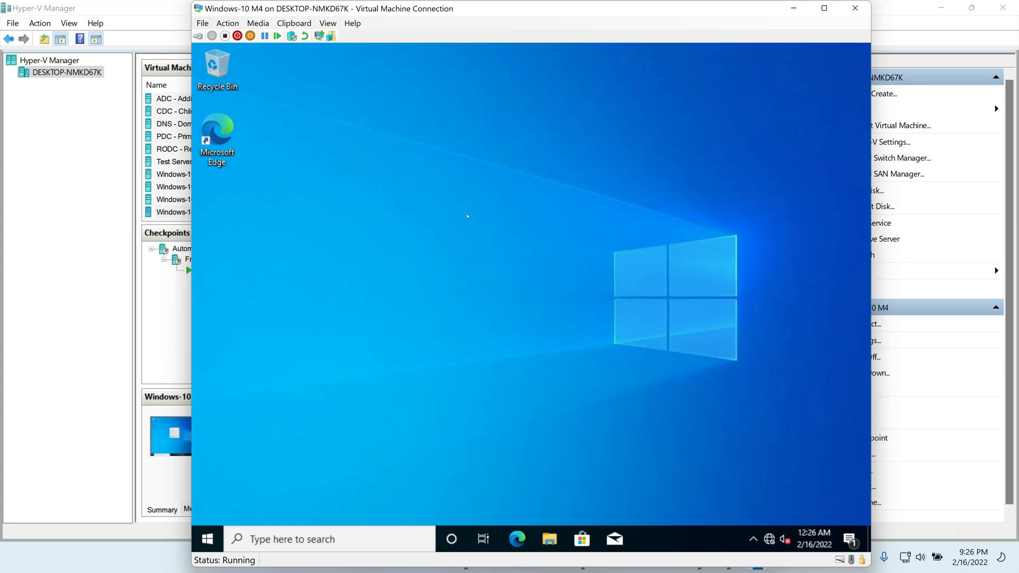
{"action": "key", "text": "super+r"}
{"action": "type", "text": "ncpa.cpl"}
{"action": "key", "text": "Return"}
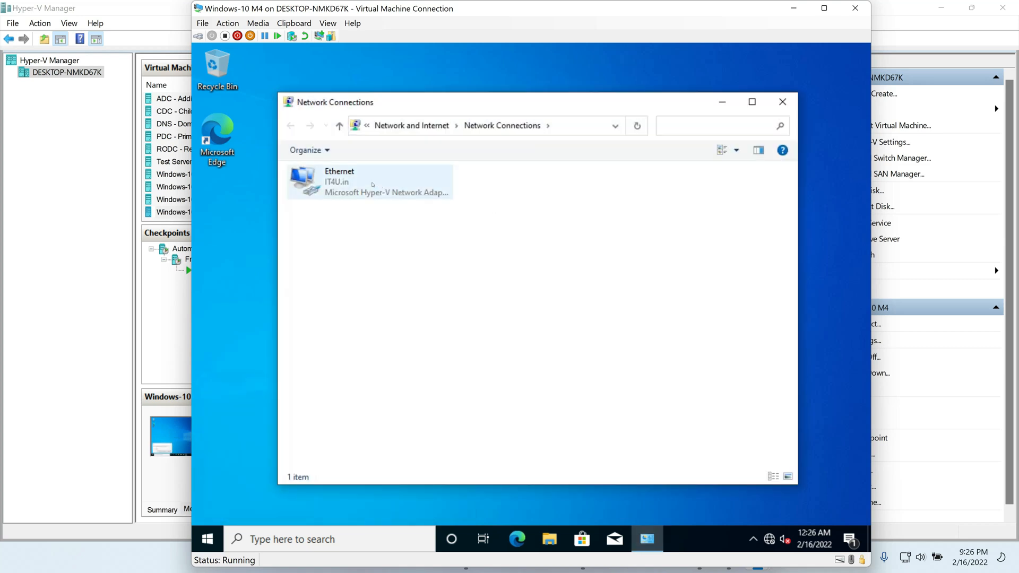
{"action": "double_click", "coordinate": [340, 180]}
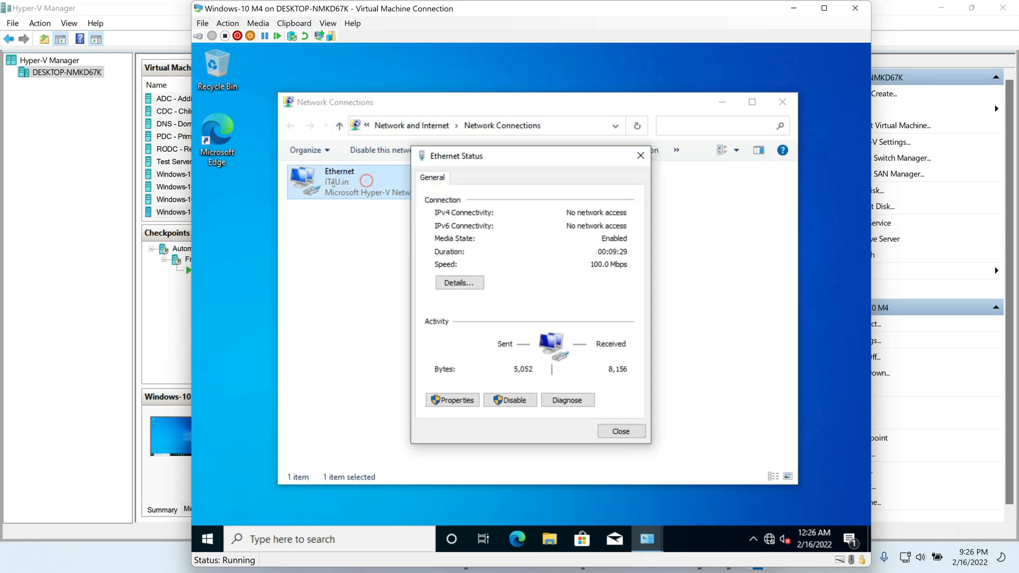
{"action": "left_click", "coordinate": [640, 156]}
Step: Disable and re-enable the Ethernet adapter to renew its lease
{"action": "right_click", "coordinate": [343, 180]}
{"action": "left_click", "coordinate": [374, 191]}
{"action": "right_click", "coordinate": [346, 181]}
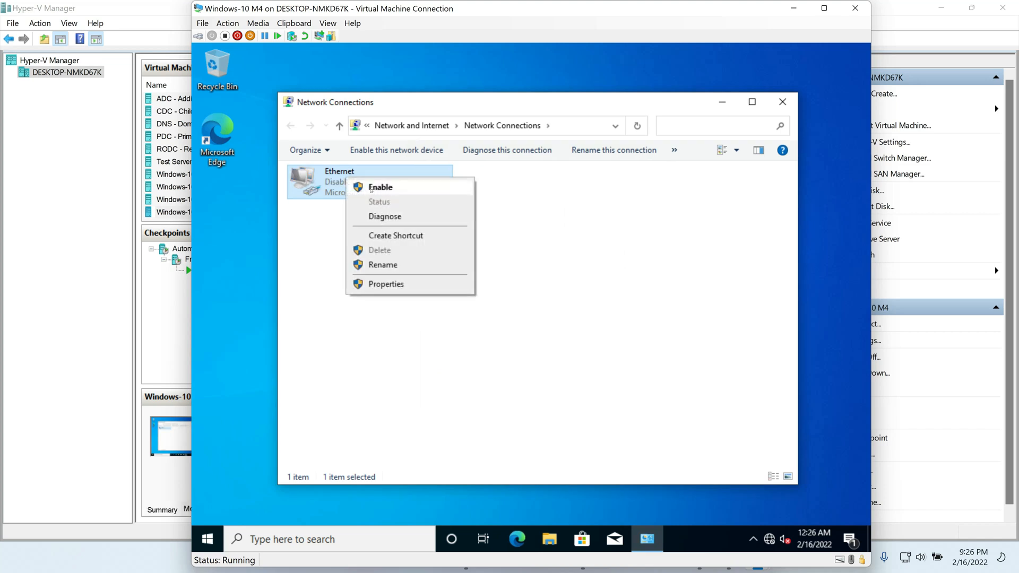
{"action": "left_click", "coordinate": [381, 187]}
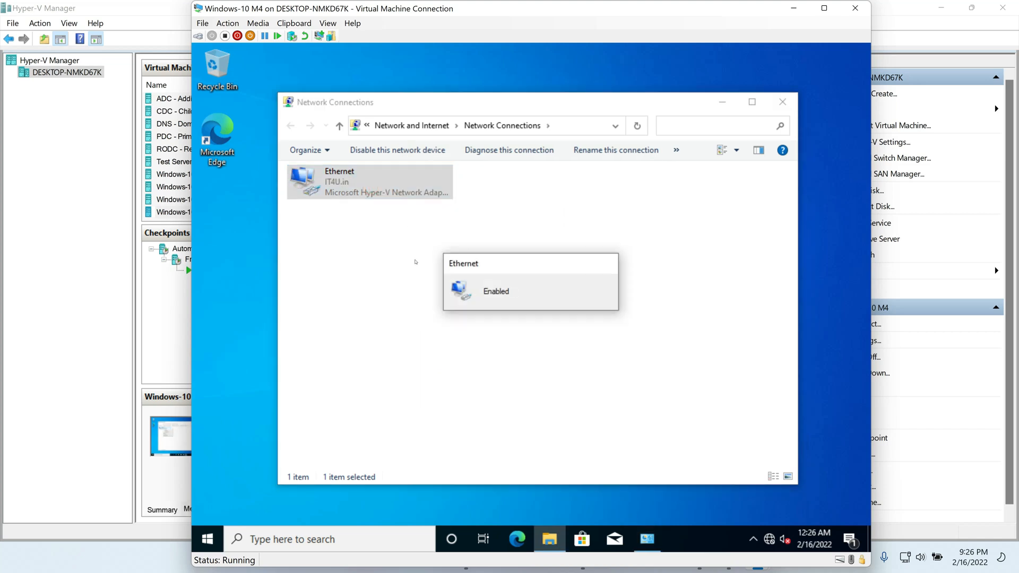
Step: Confirm in the Ethernet details that M4 leased 172.16.20.113, then close the windows
{"action": "double_click", "coordinate": [368, 194]}
{"action": "left_click", "coordinate": [459, 283]}
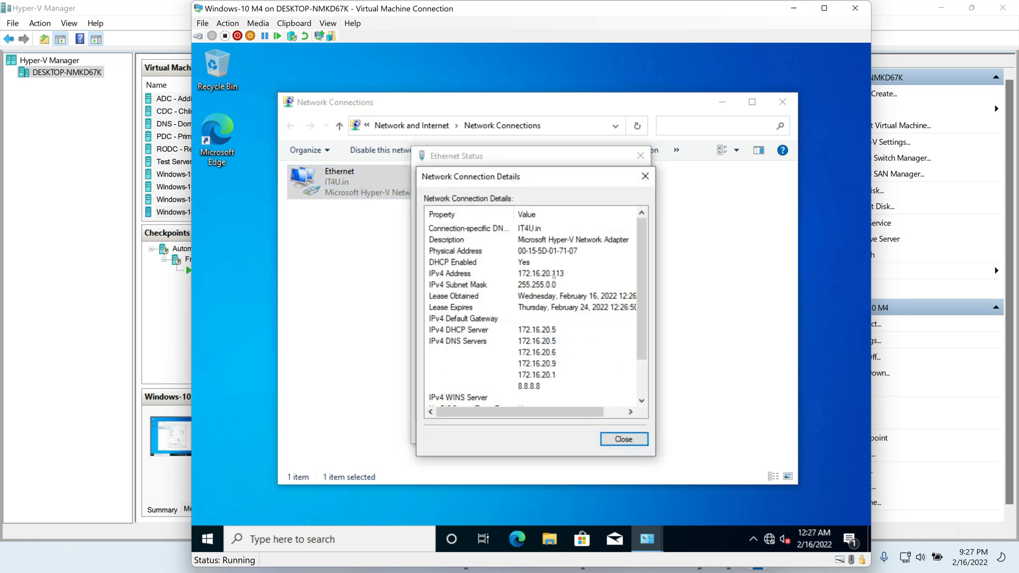
{"action": "left_click", "coordinate": [553, 274]}
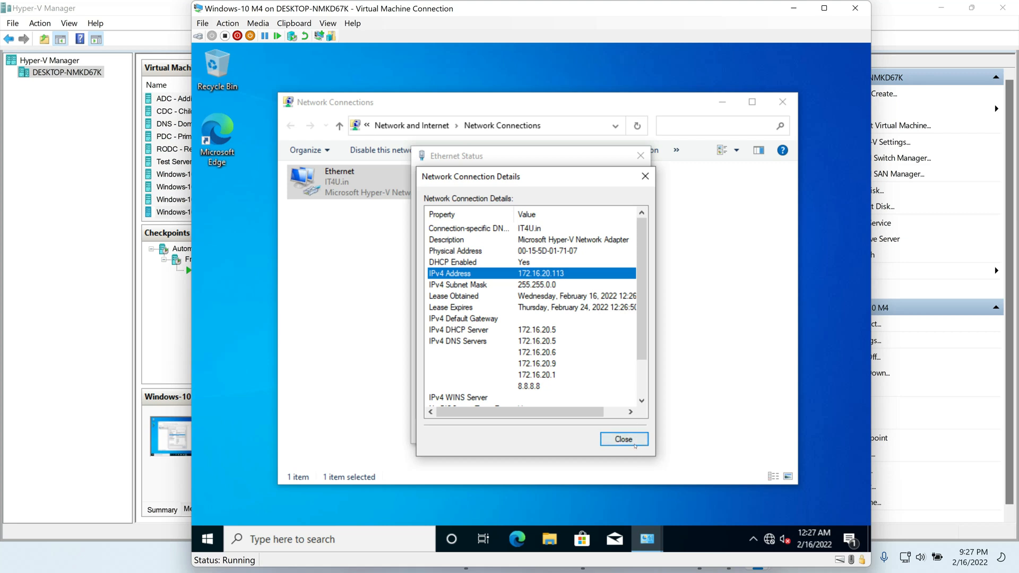
{"action": "left_click", "coordinate": [626, 438]}
{"action": "left_click", "coordinate": [622, 432]}
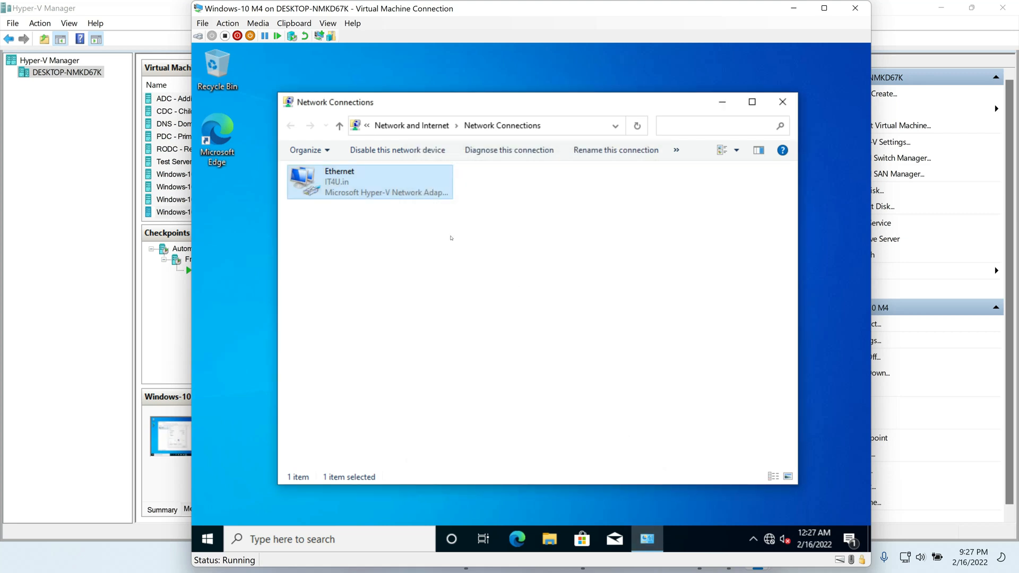
{"action": "left_click", "coordinate": [783, 101]}
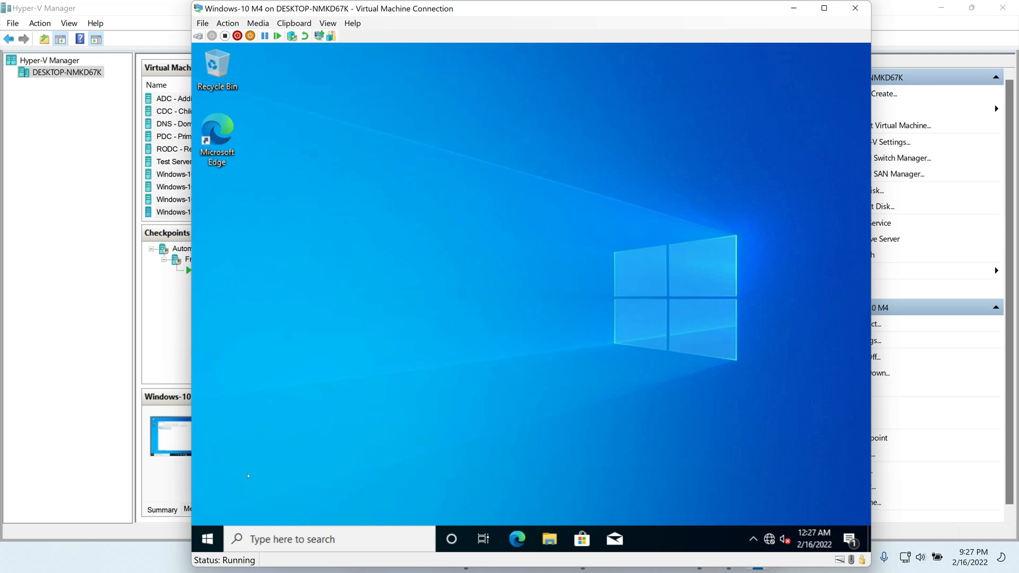
Step: Shut down Windows-10 M4, close its connection window, and switch to the PDC session
{"action": "left_click", "coordinate": [210, 537]}
{"action": "left_click", "coordinate": [208, 510]}
{"action": "left_click", "coordinate": [241, 453]}
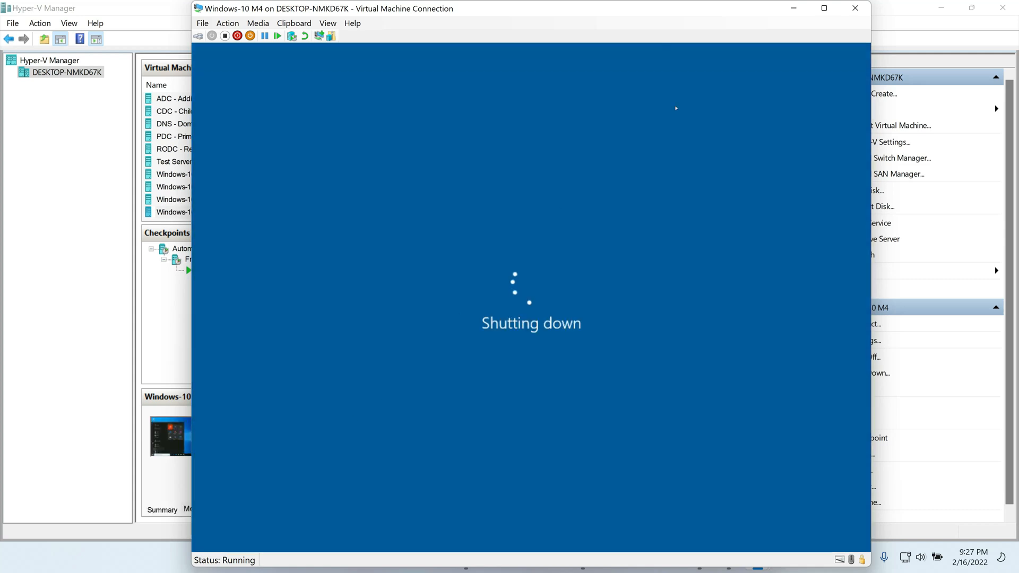
{"action": "left_click", "coordinate": [855, 8]}
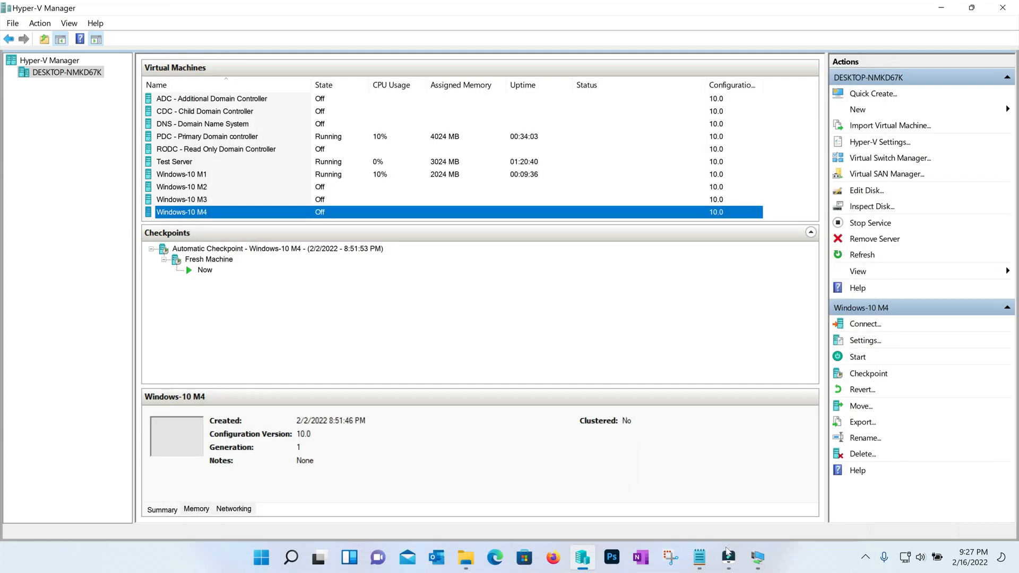
{"action": "mouse_move", "coordinate": [758, 558]}
{"action": "left_click", "coordinate": [709, 512]}
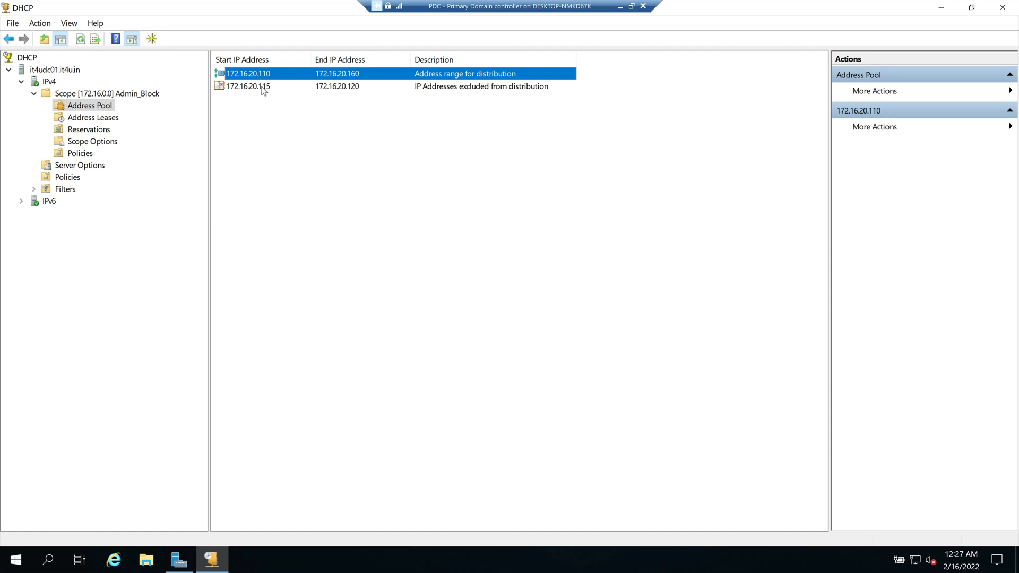
Step: Highlight the excluded range 172.16.20.115–172.16.20.120 in the Admin_Block address pool, then deselect it
{"action": "left_click", "coordinate": [261, 87]}
{"action": "left_click", "coordinate": [303, 123]}
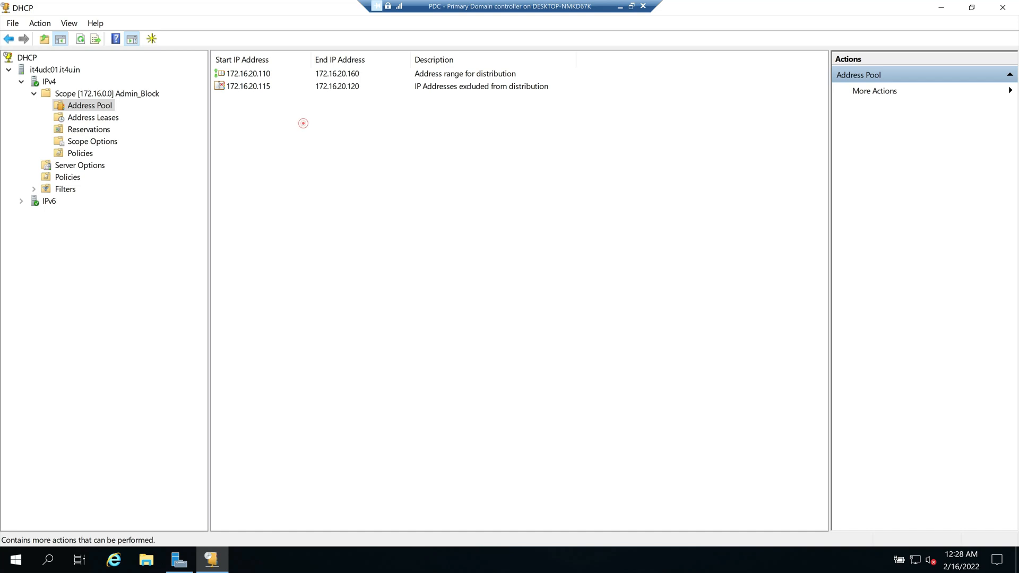
Step: In Paint, box the Address Pool Start IP Address line in red
{"action": "key", "text": "alt+Tab"}
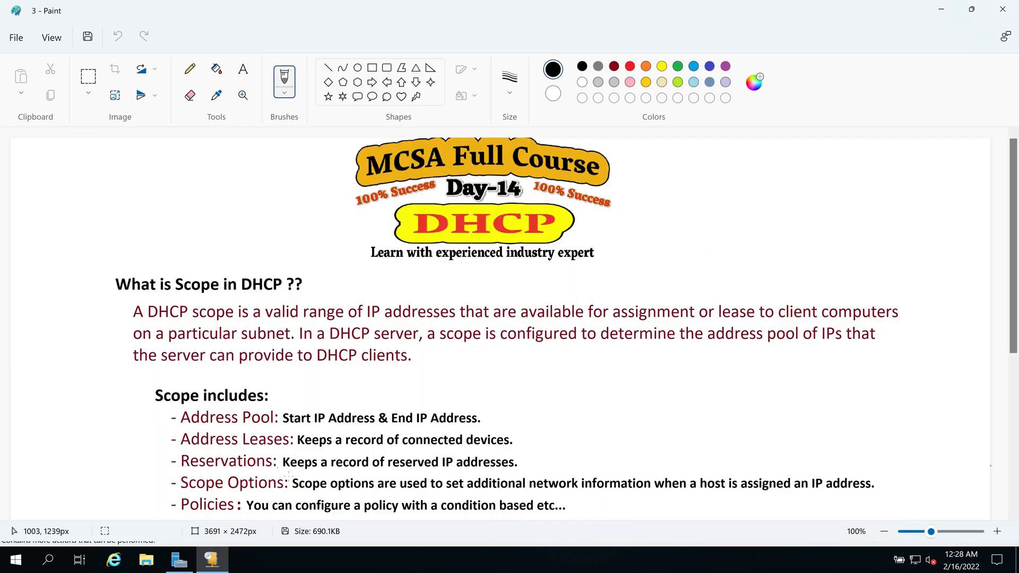
{"action": "left_click_drag", "start_coordinate": [279, 407], "coordinate": [378, 427]}
{"action": "key", "text": "ctrl+z"}
{"action": "left_click_drag", "start_coordinate": [163, 409], "coordinate": [493, 426]}
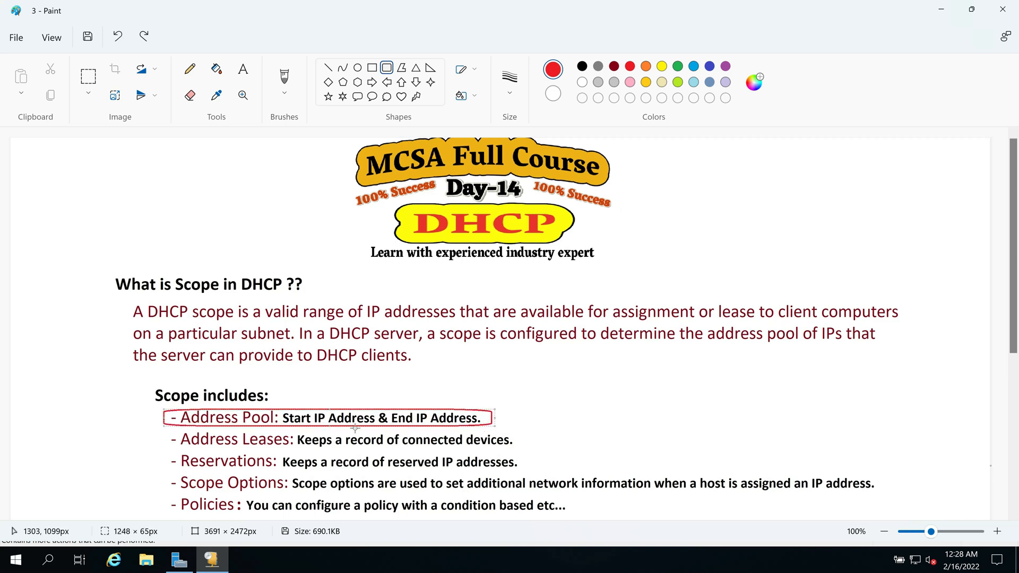
{"action": "left_click", "coordinate": [512, 417]}
Step: Box the Address Leases description in red and return to the domain controller session
{"action": "left_click_drag", "start_coordinate": [295, 428], "coordinate": [519, 450]}
{"action": "mouse_move", "coordinate": [743, 557]}
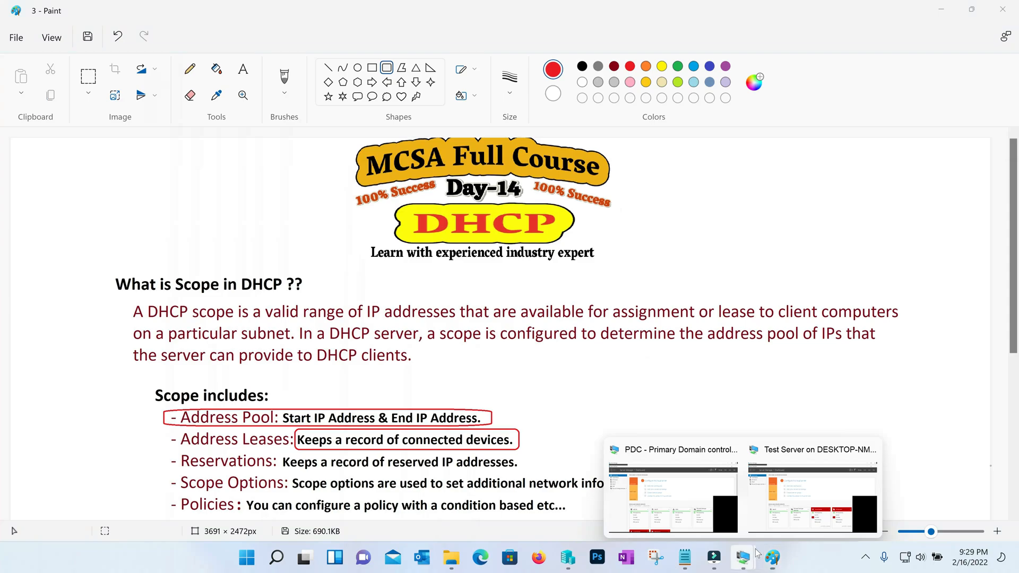
{"action": "left_click", "coordinate": [695, 501]}
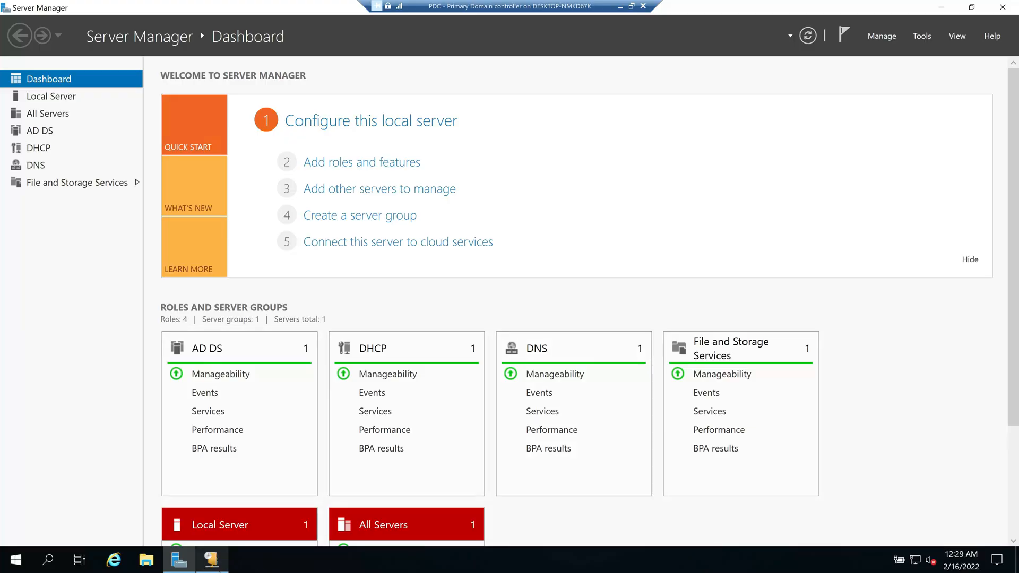
Step: Open the Admin_Block scope's Address Leases in DHCP and refresh the list
{"action": "left_click", "coordinate": [212, 559]}
{"action": "left_click", "coordinate": [93, 118]}
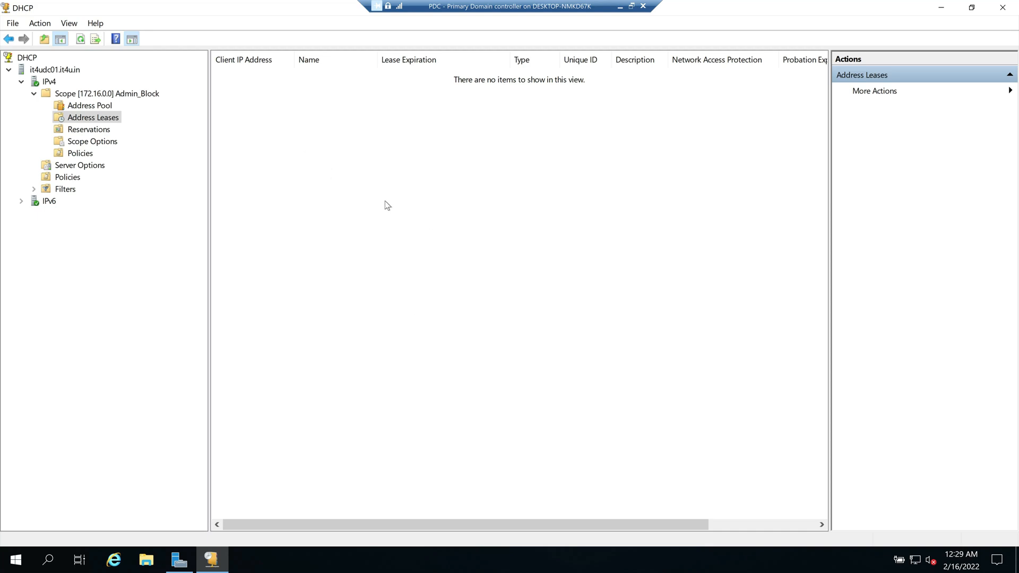
{"action": "right_click", "coordinate": [386, 180]}
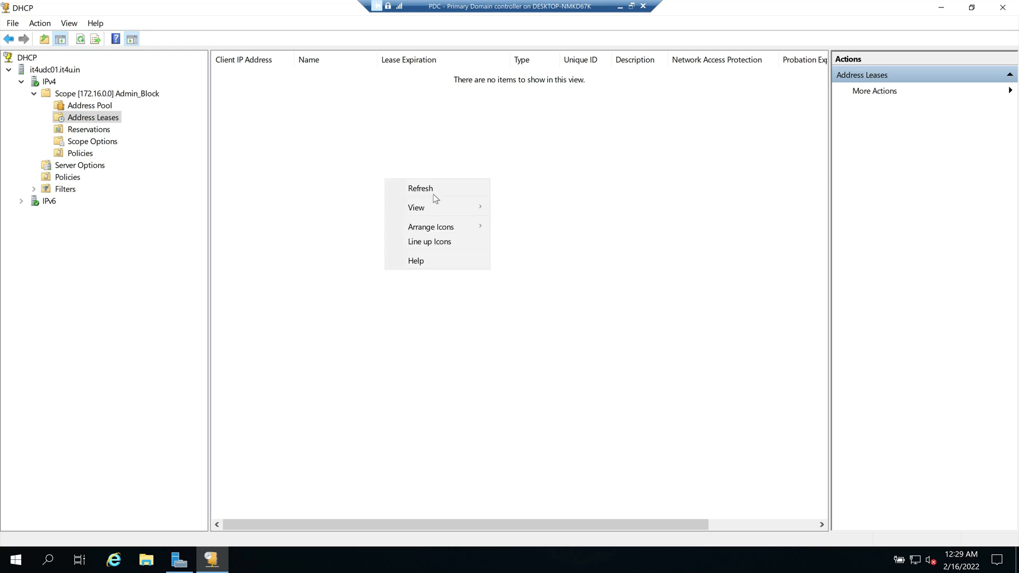
{"action": "left_click", "coordinate": [434, 192]}
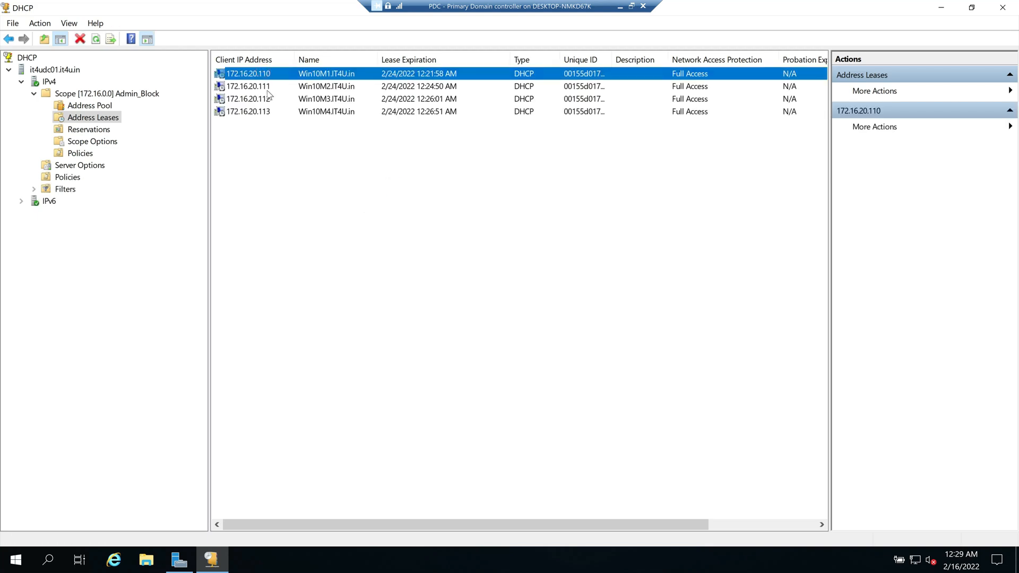
Step: Walk through the four client leases, 172.16.20.110 to 172.16.20.113
{"action": "left_click", "coordinate": [265, 89]}
{"action": "left_click", "coordinate": [266, 98]}
{"action": "left_click", "coordinate": [266, 112]}
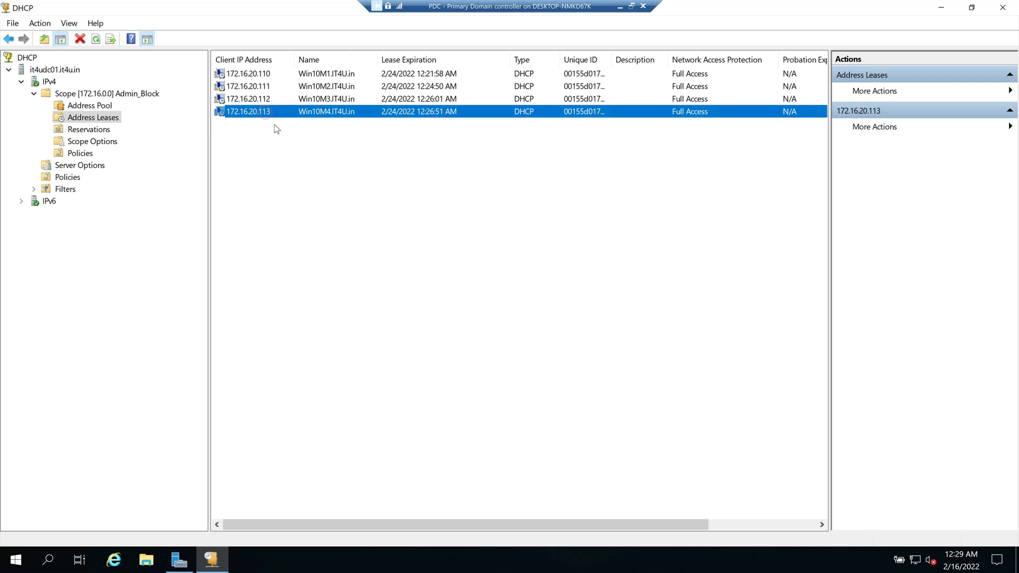
{"action": "left_click", "coordinate": [267, 74]}
{"action": "left_click", "coordinate": [266, 87]}
{"action": "left_click", "coordinate": [265, 99]}
{"action": "left_click", "coordinate": [266, 112]}
{"action": "left_click", "coordinate": [342, 75]}
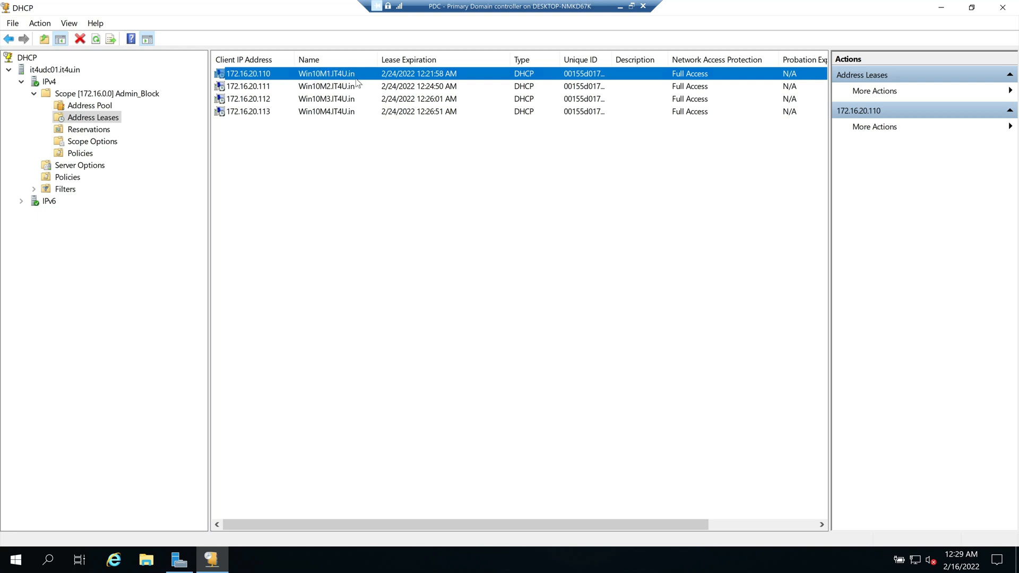
{"action": "left_click", "coordinate": [309, 88]}
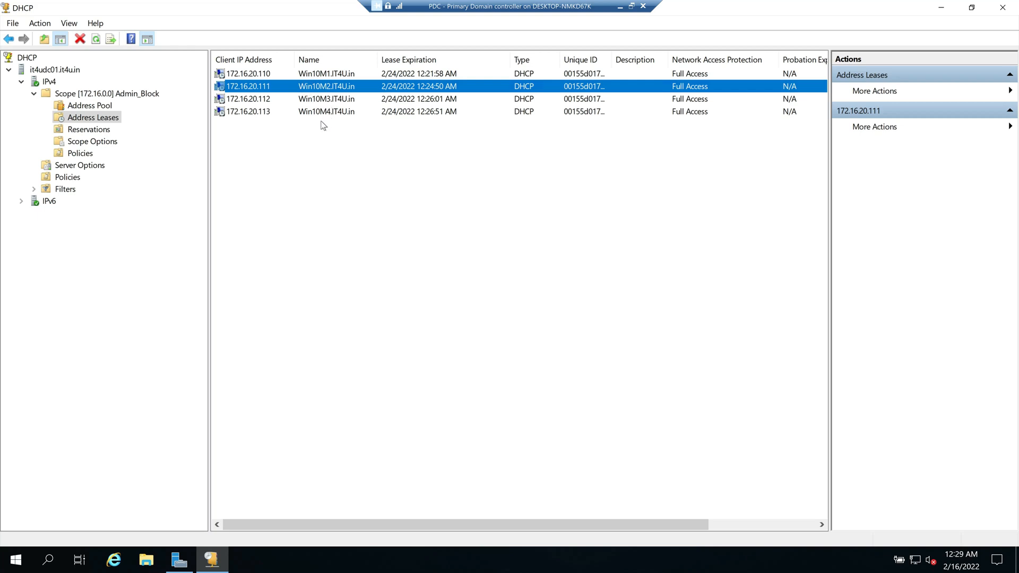
{"action": "left_click", "coordinate": [410, 75]}
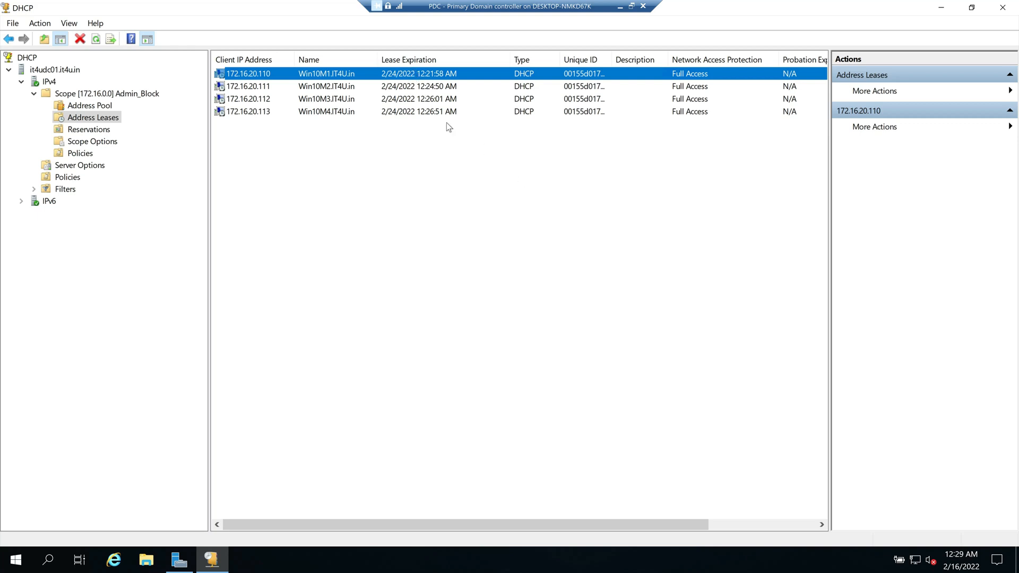
Step: Widen the Unique ID column and review each lease's client ID, 172.16.20.110 through .113
{"action": "left_click_drag", "start_coordinate": [670, 60], "coordinate": [673, 60]}
{"action": "left_click", "coordinate": [600, 89]}
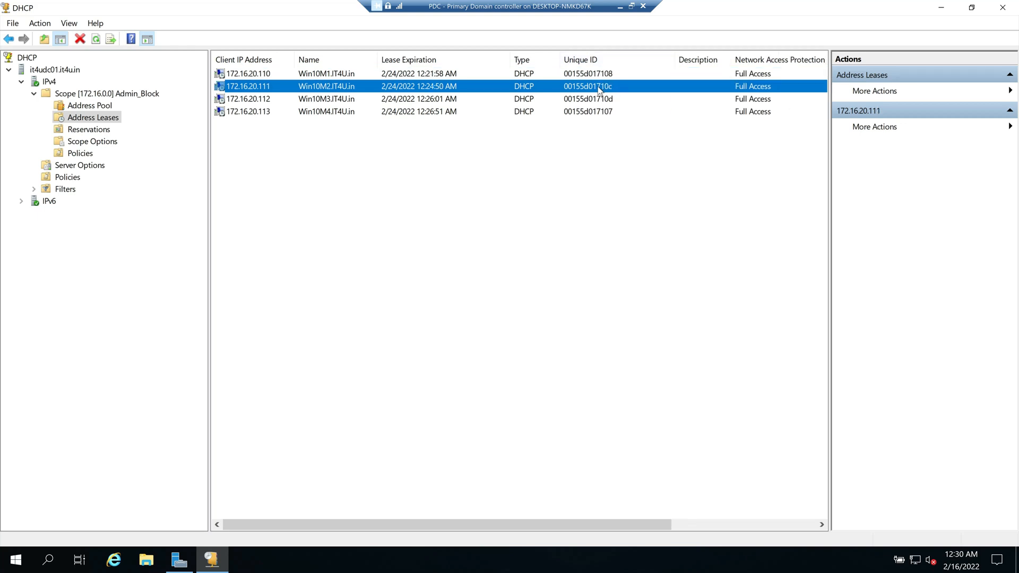
{"action": "left_click", "coordinate": [593, 99]}
{"action": "left_click", "coordinate": [593, 111]}
{"action": "left_click", "coordinate": [590, 99]}
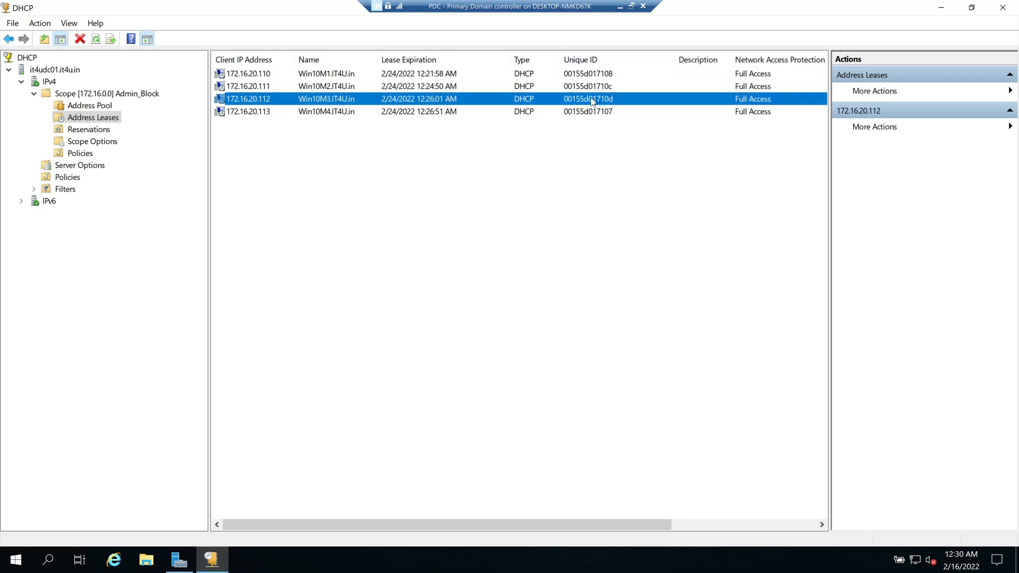
{"action": "left_click", "coordinate": [590, 86]}
{"action": "left_click", "coordinate": [590, 75]}
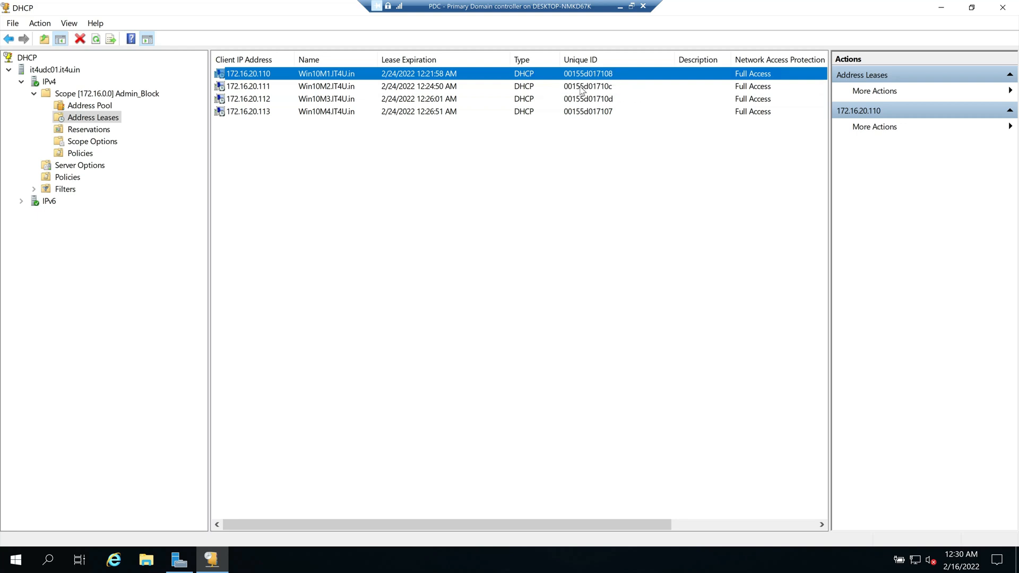
{"action": "left_click", "coordinate": [582, 88]}
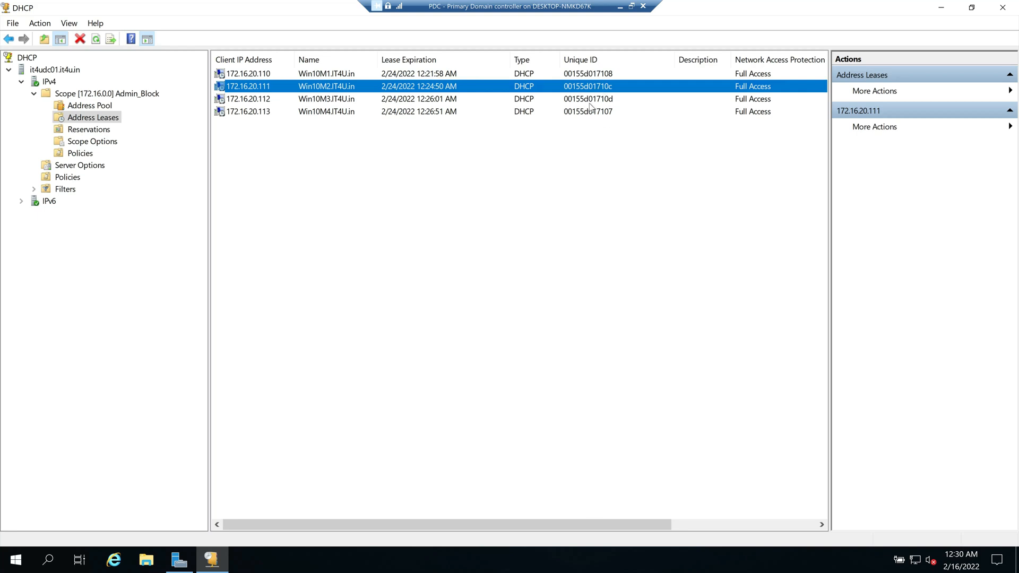
{"action": "left_click", "coordinate": [588, 101]}
{"action": "left_click", "coordinate": [587, 112]}
{"action": "left_click", "coordinate": [586, 102]}
{"action": "left_click", "coordinate": [586, 86]}
{"action": "left_click", "coordinate": [584, 74]}
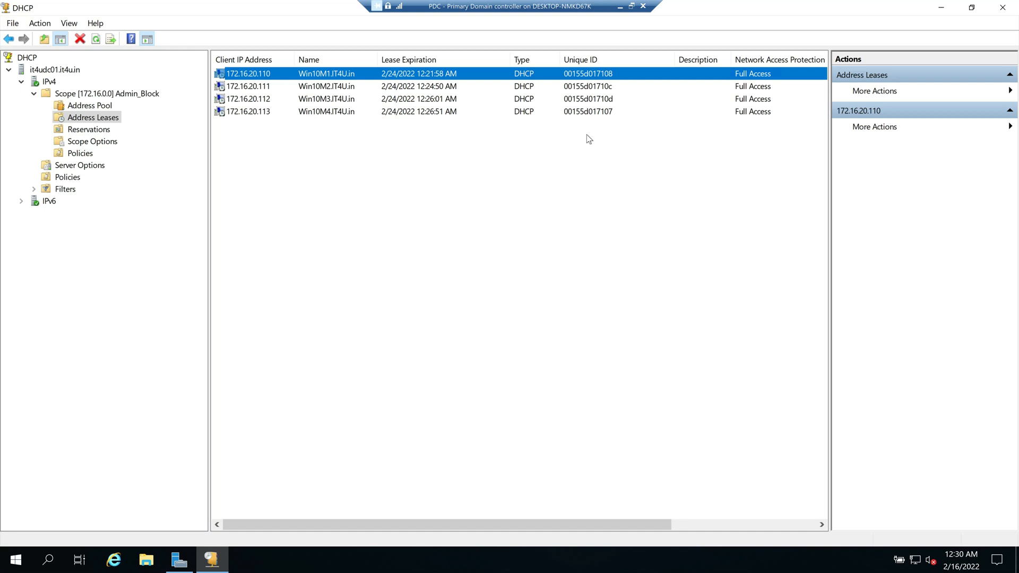
{"action": "left_click", "coordinate": [587, 112]}
{"action": "left_click", "coordinate": [588, 103]}
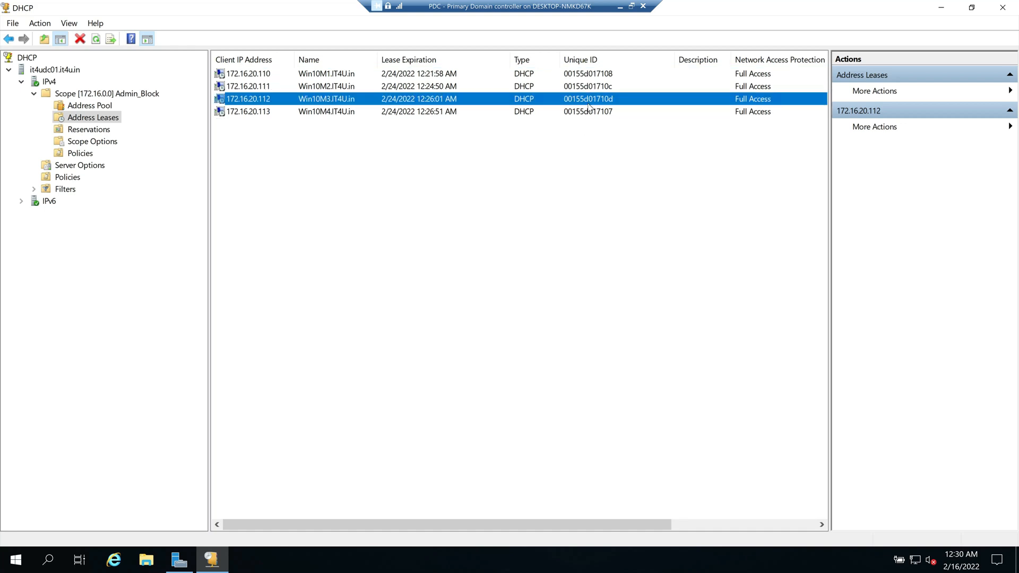
{"action": "left_click", "coordinate": [587, 87]}
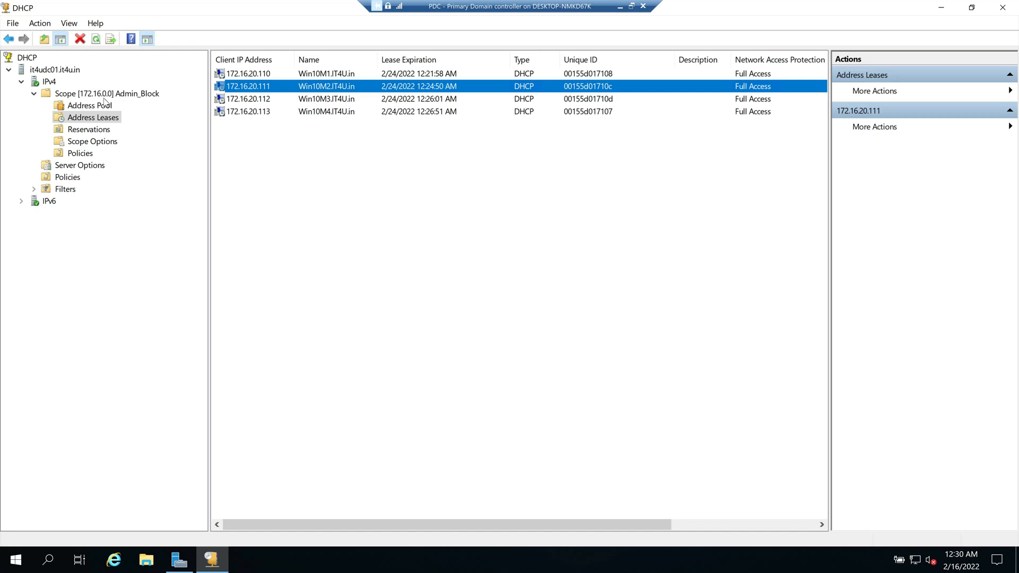
Step: Scroll the leases list sideways to compare expiration times and the remaining columns
{"action": "left_click_drag", "start_coordinate": [559, 523], "coordinate": [607, 524]}
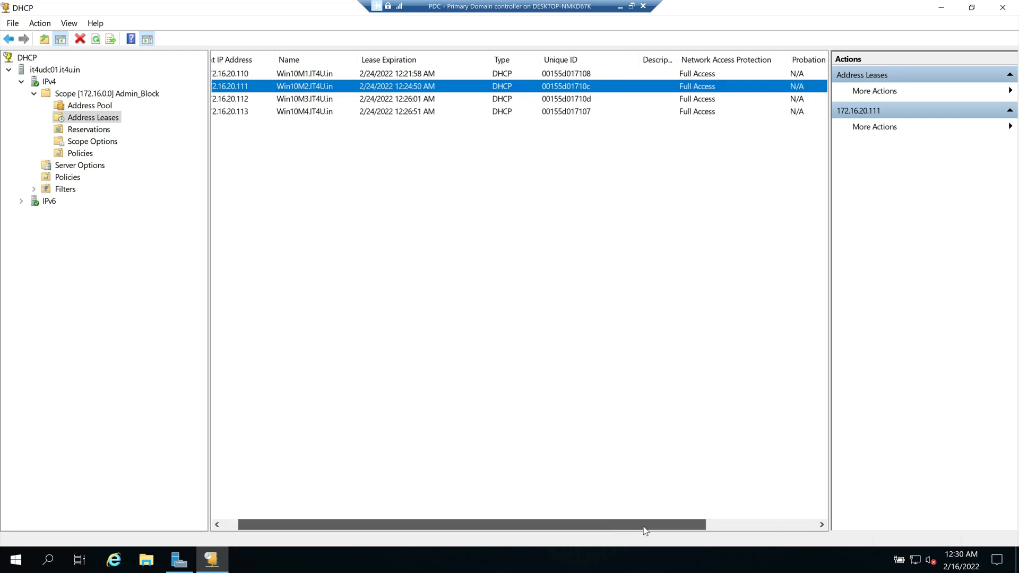
{"action": "scroll", "coordinate": [781, 215], "scroll_direction": "right", "scroll_amount": 4}
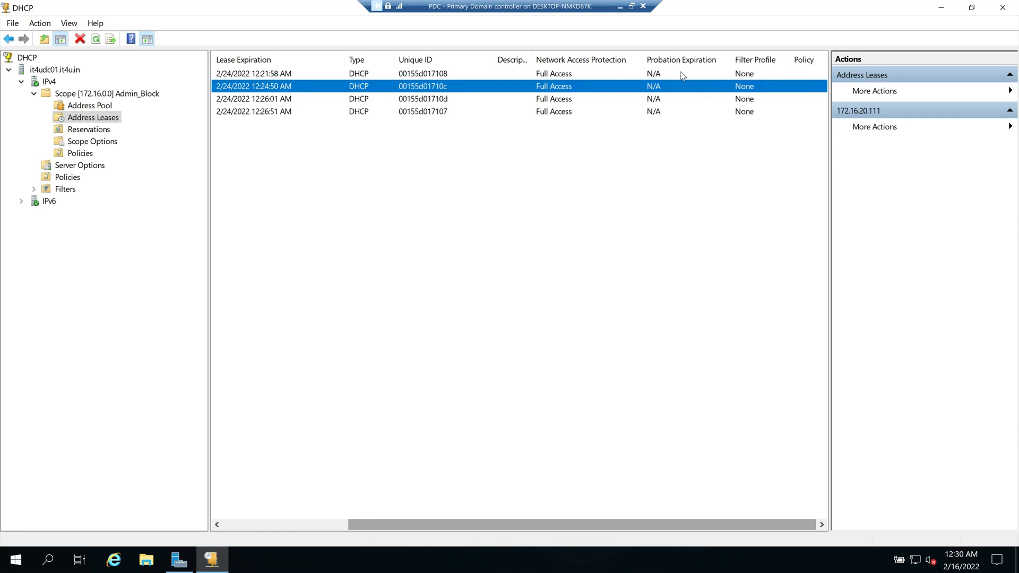
{"action": "left_click", "coordinate": [559, 73]}
{"action": "left_click", "coordinate": [559, 87]}
{"action": "left_click", "coordinate": [560, 99]}
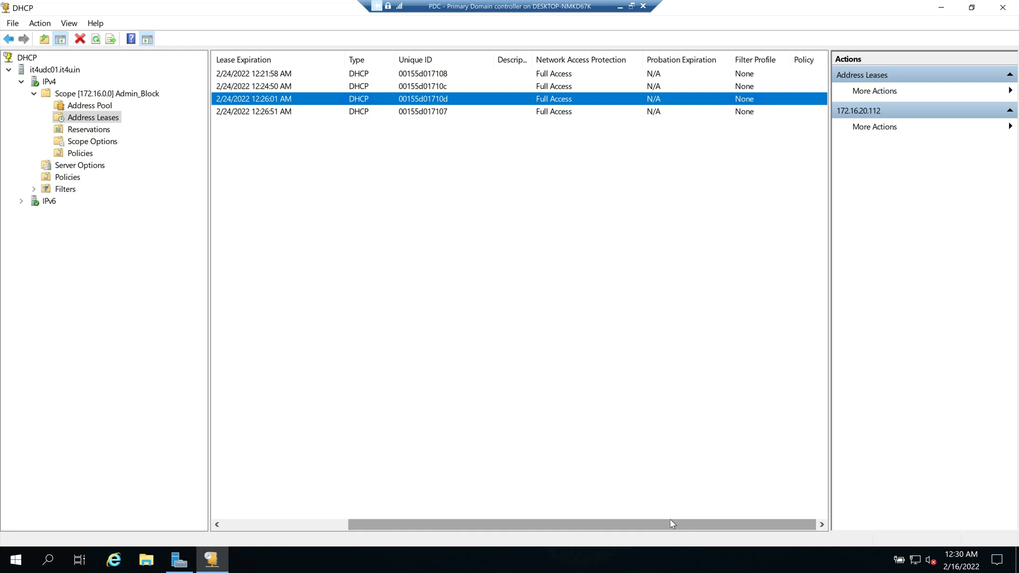
{"action": "left_click_drag", "start_coordinate": [618, 526], "coordinate": [493, 525]}
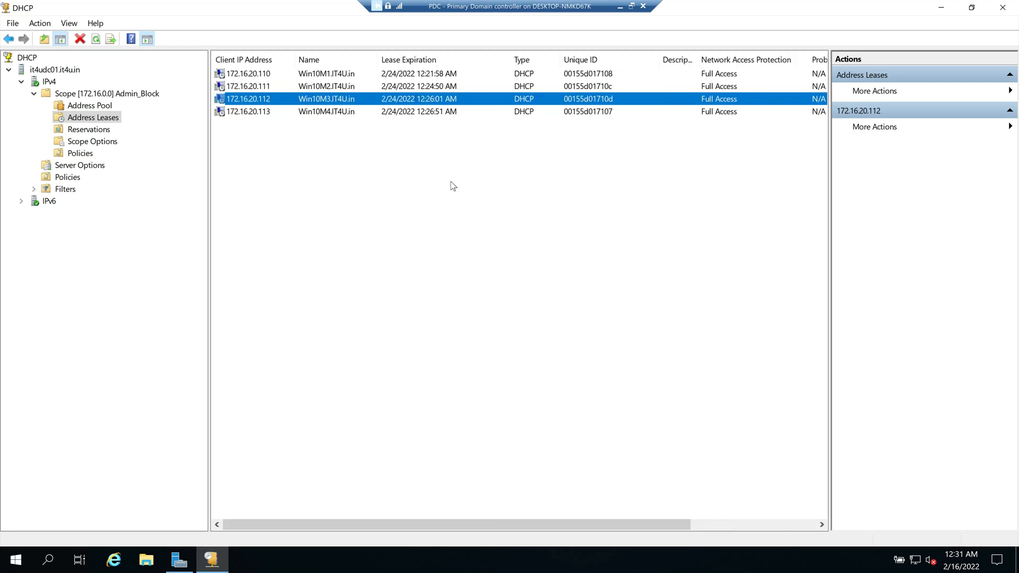
{"action": "key", "text": "Up"}
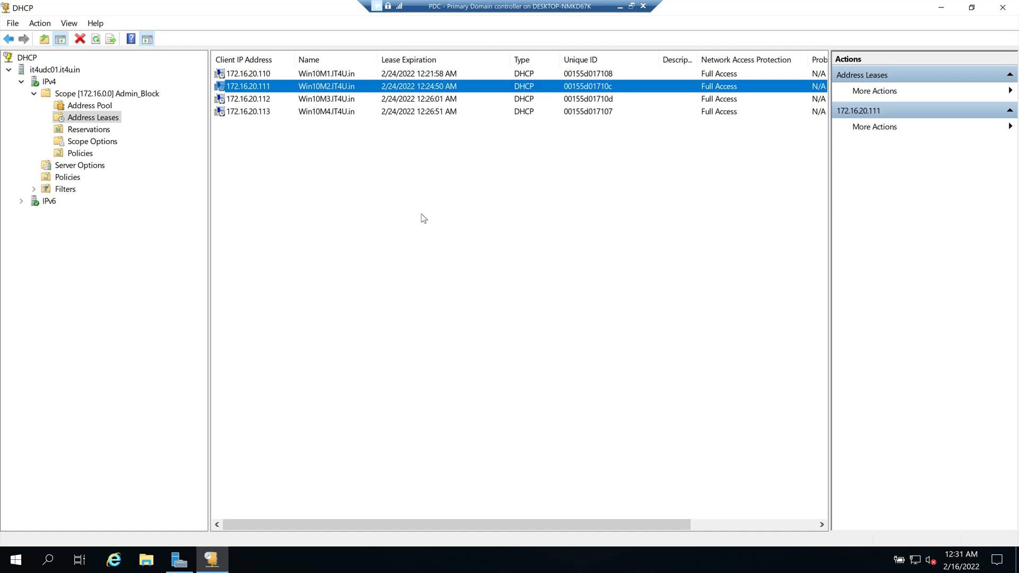
{"action": "left_click", "coordinate": [420, 214]}
{"action": "right_click", "coordinate": [255, 87]}
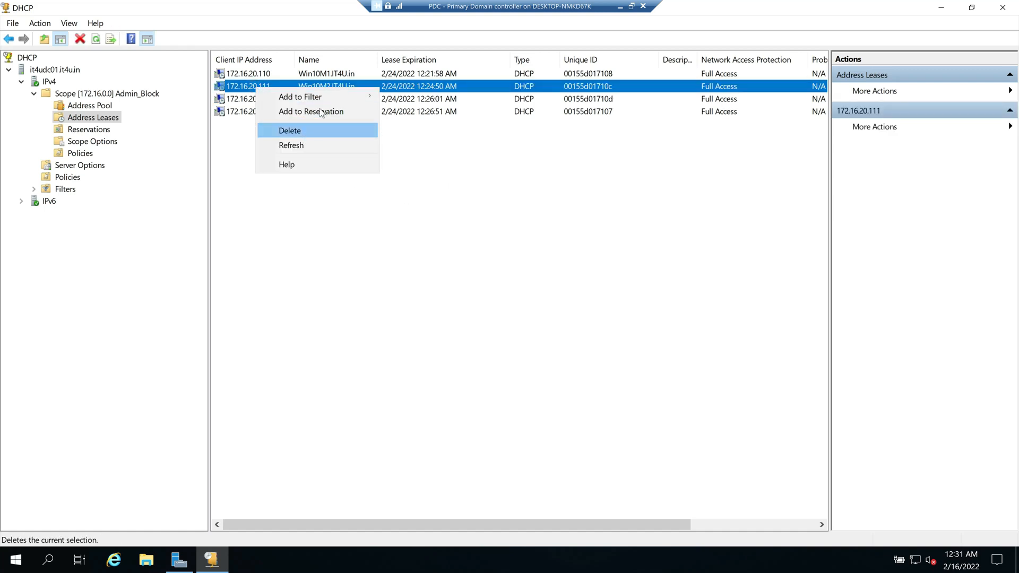
{"action": "left_click", "coordinate": [257, 80]}
{"action": "left_click", "coordinate": [256, 77]}
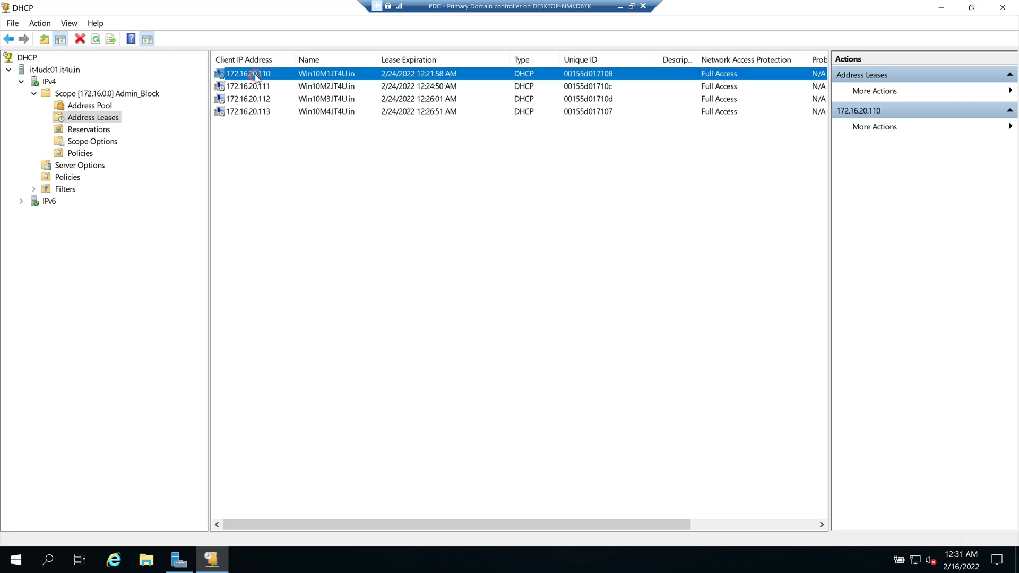
{"action": "right_click", "coordinate": [257, 77]}
{"action": "mouse_move", "coordinate": [295, 89]}
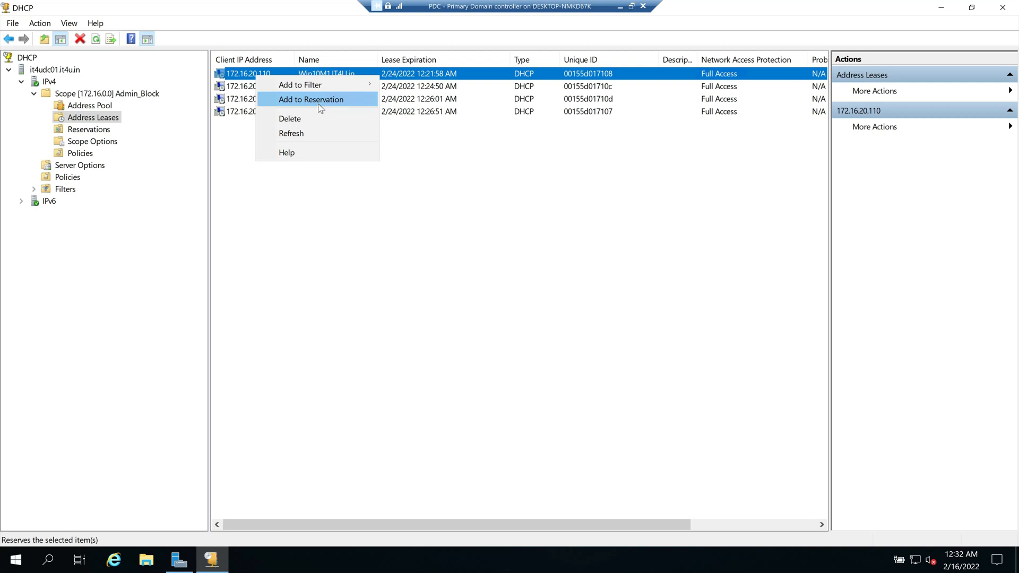
{"action": "left_click", "coordinate": [358, 163]}
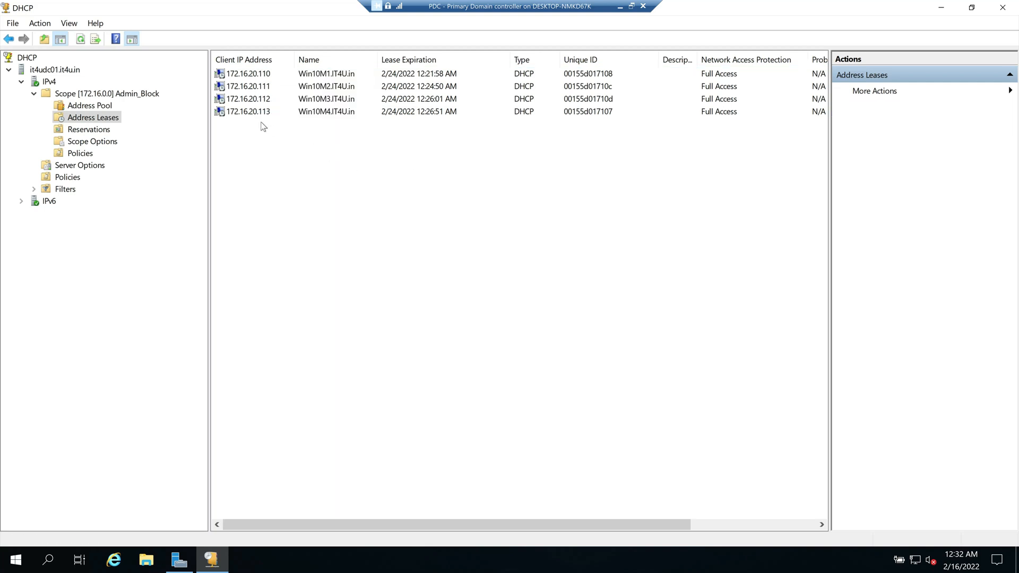
{"action": "left_click", "coordinate": [332, 116]}
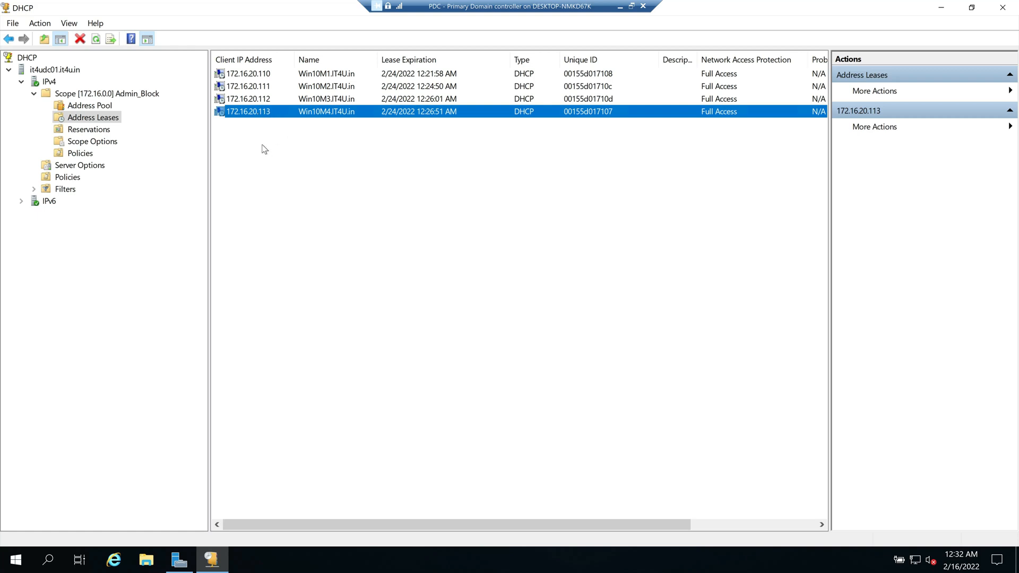
Step: Leave the 172.16.20.113 lease and bring up the Paint slide with the DHCP scope notes
{"action": "right_click", "coordinate": [259, 115]}
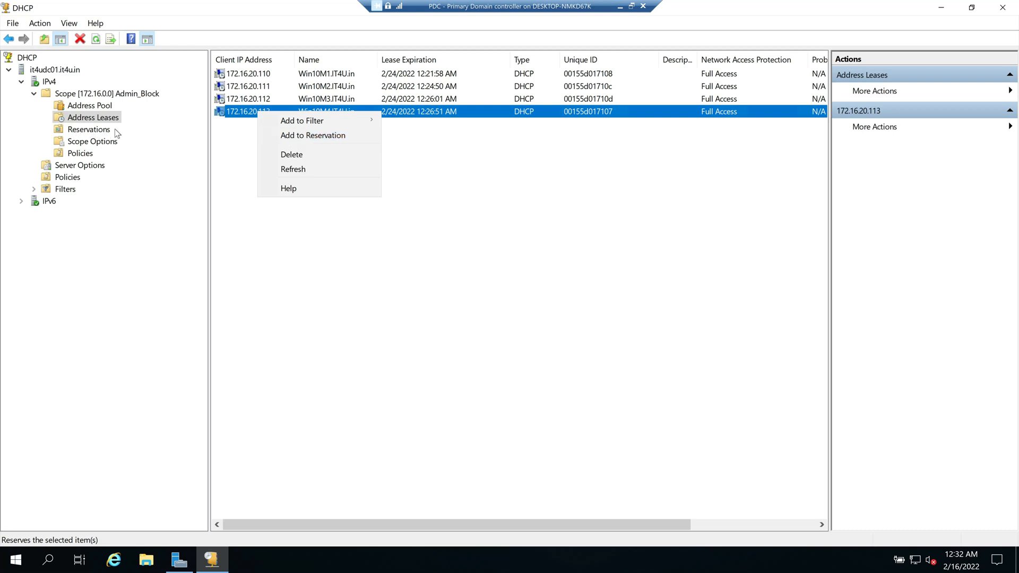
{"action": "key", "text": "alt+Tab"}
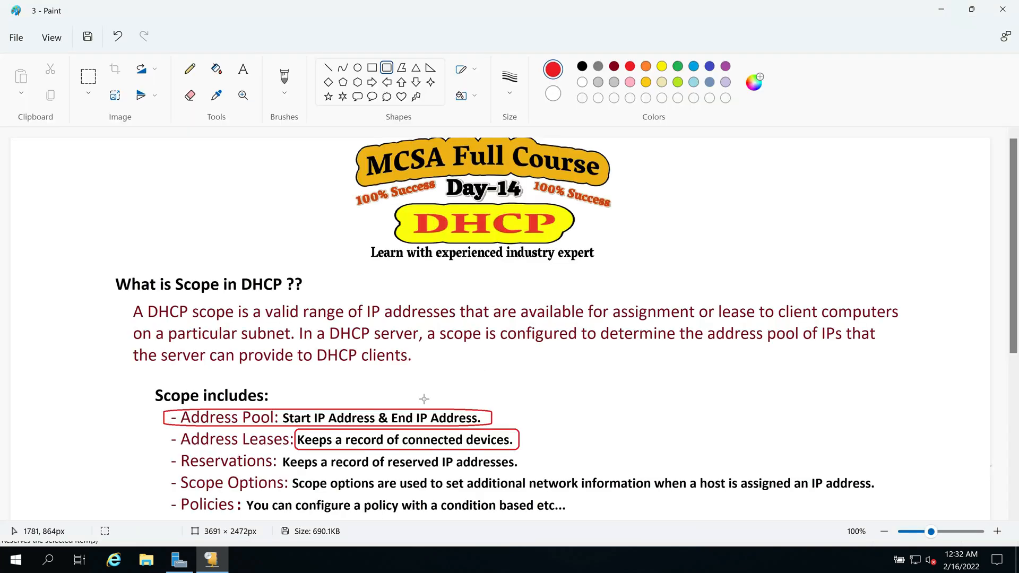
Step: Circle 'Keeps a record of reserved IP addresses' with a red rounded rectangle
{"action": "left_click_drag", "start_coordinate": [280, 452], "coordinate": [525, 472]}
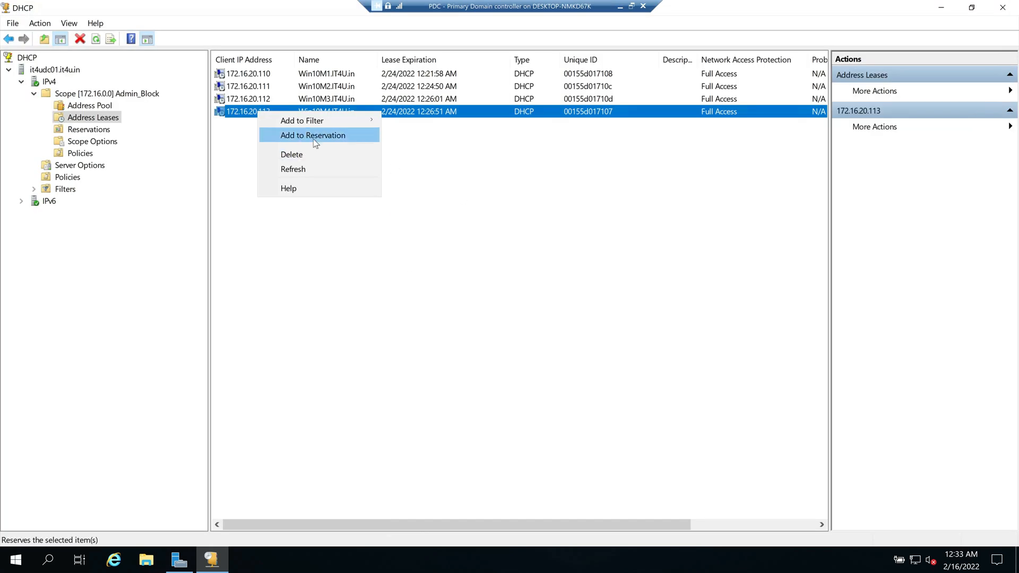
Step: Add the 172.16.20.113 Win10M4.IT4U.in lease to Reservations and view the new reservation's options
{"action": "left_click", "coordinate": [93, 130]}
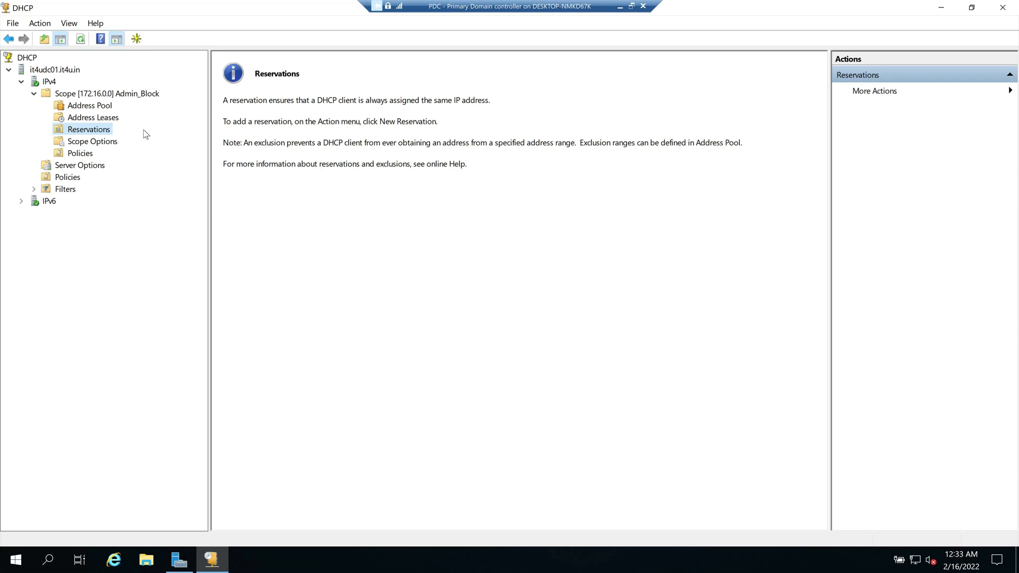
{"action": "left_click", "coordinate": [93, 118]}
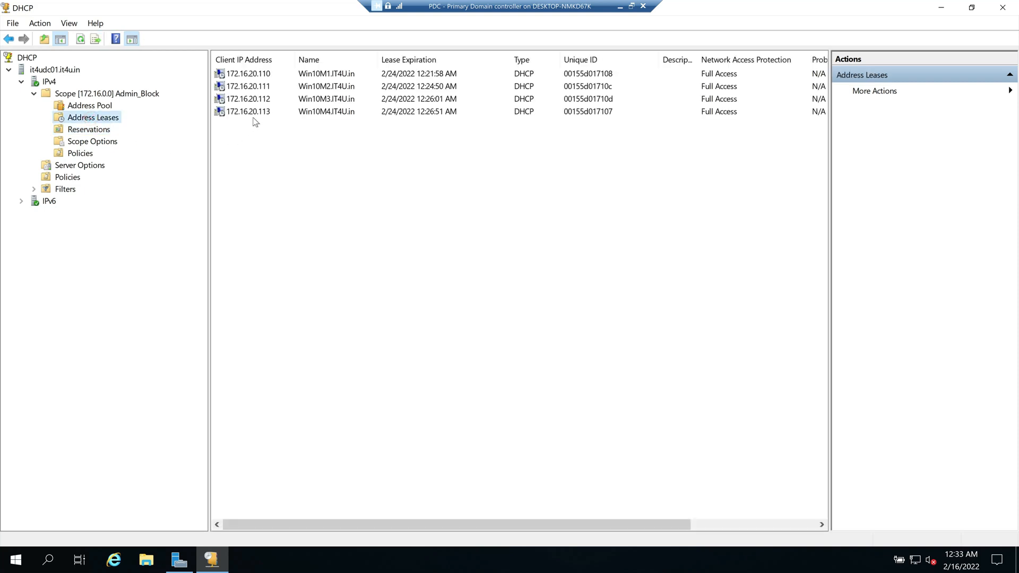
{"action": "left_click", "coordinate": [253, 112]}
{"action": "right_click", "coordinate": [252, 112]}
{"action": "left_click", "coordinate": [305, 138]}
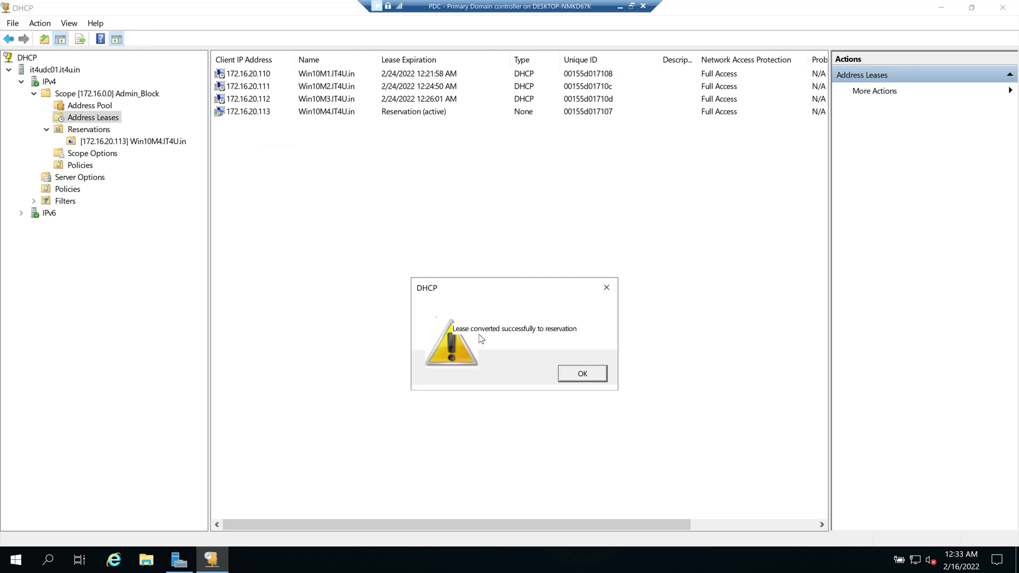
{"action": "left_click", "coordinate": [592, 377]}
{"action": "left_click", "coordinate": [96, 131]}
{"action": "left_click", "coordinate": [103, 143]}
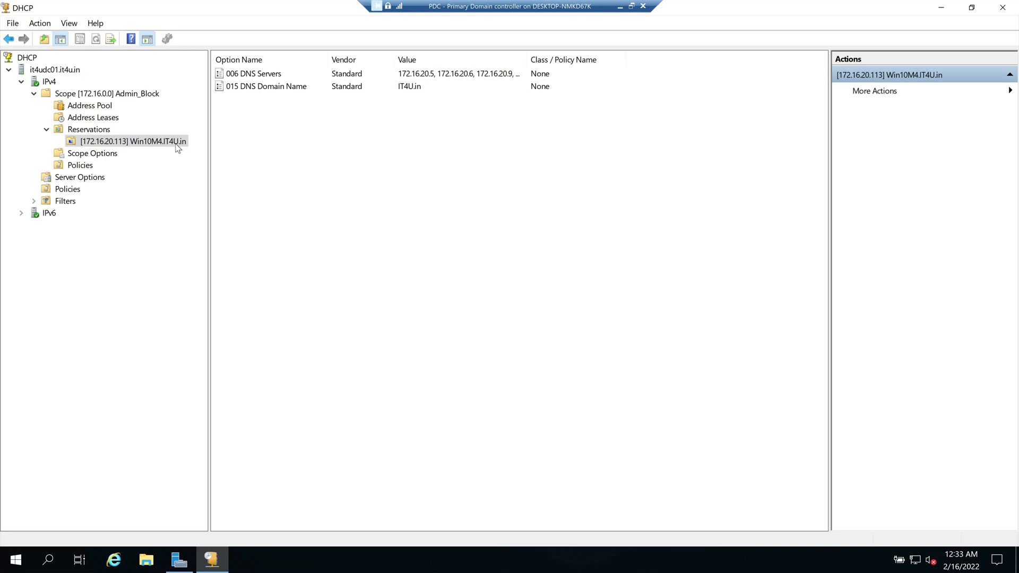
Step: Check the reservation's 006 DNS Servers and 015 DNS Domain Name options, widening Value to list every server
{"action": "left_click", "coordinate": [134, 142]}
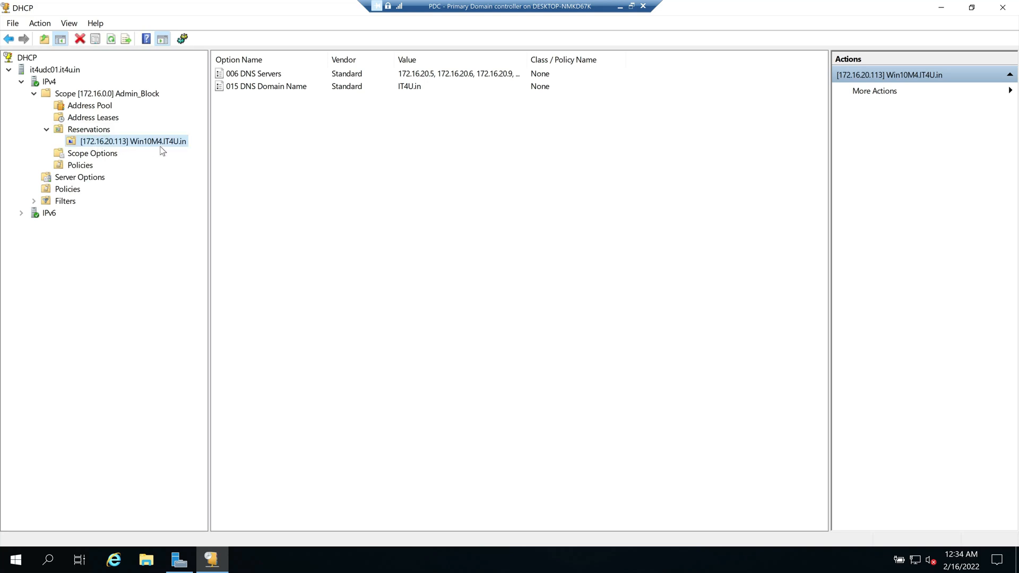
{"action": "left_click", "coordinate": [266, 78]}
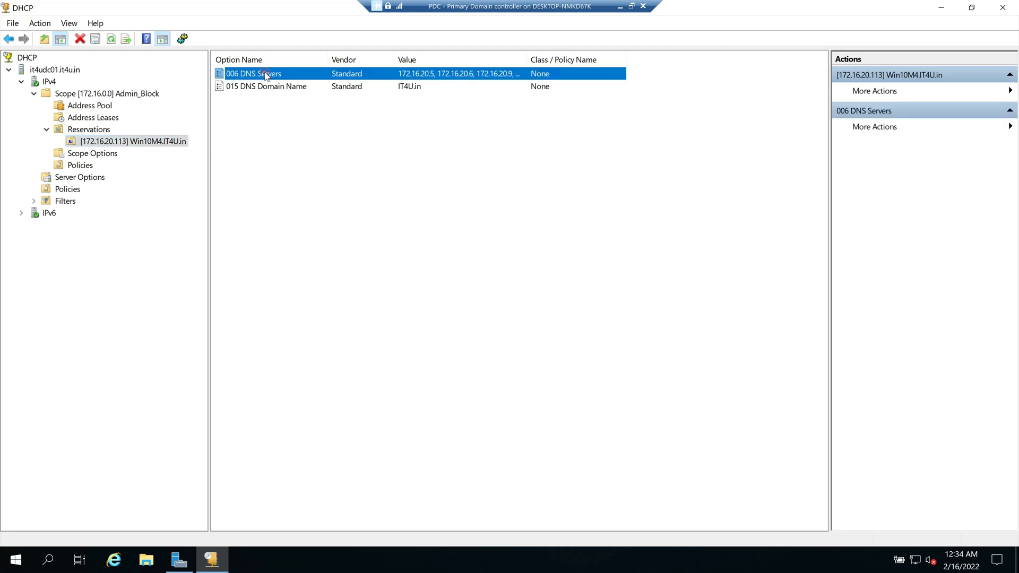
{"action": "left_click", "coordinate": [274, 88]}
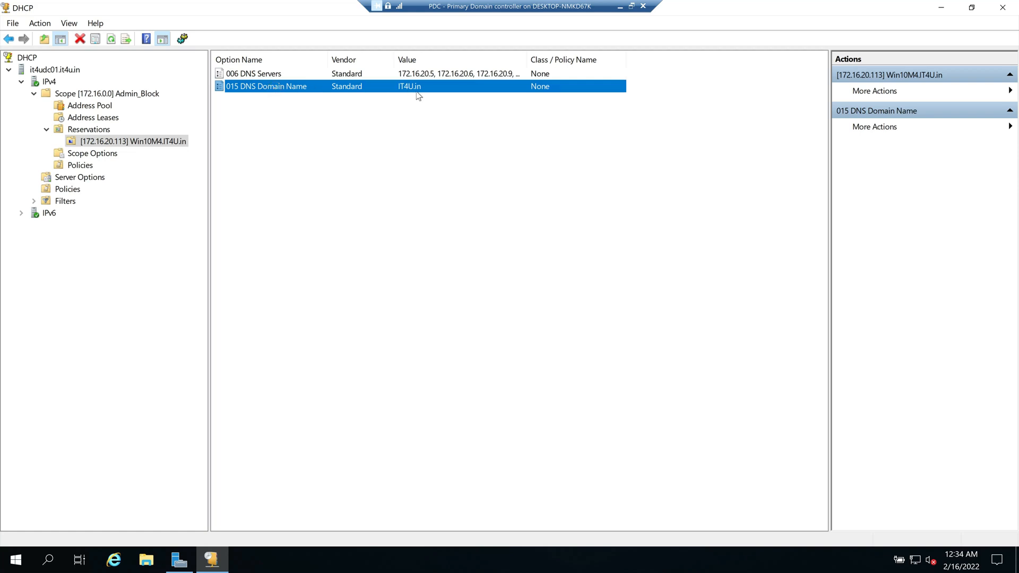
{"action": "double_click", "coordinate": [269, 73]}
{"action": "left_click", "coordinate": [599, 381]}
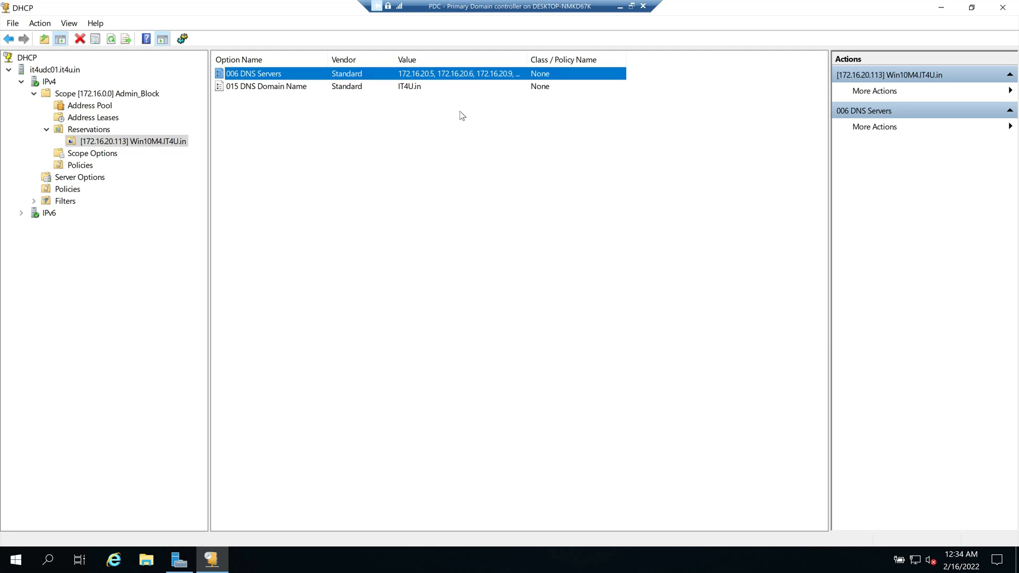
{"action": "double_click", "coordinate": [537, 61]}
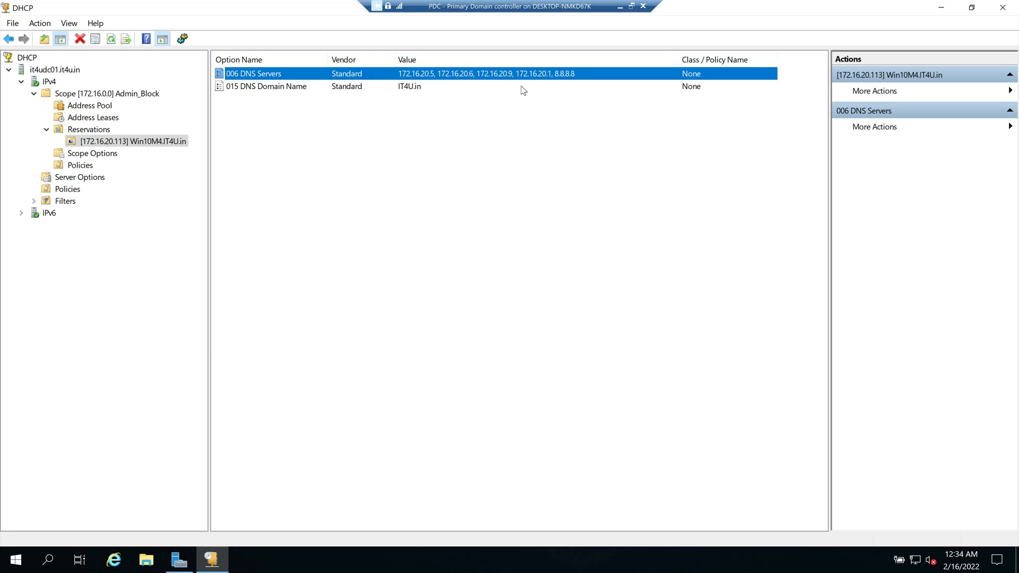
Step: Browse the address leases, where 172.16.20.113 now shows Reservation (active)
{"action": "left_click", "coordinate": [100, 117]}
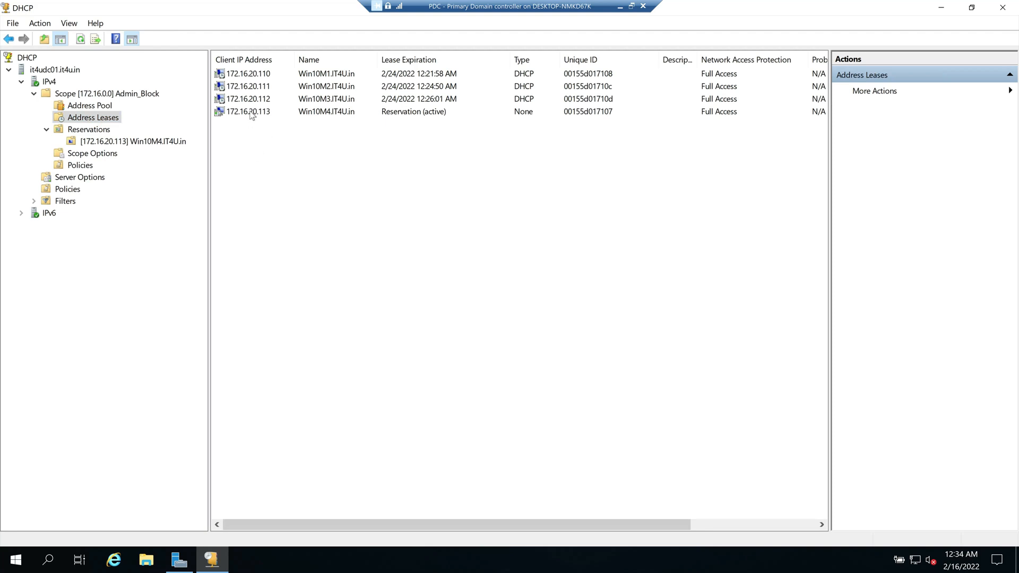
{"action": "right_click", "coordinate": [250, 111]}
{"action": "key", "text": "Escape"}
{"action": "right_click", "coordinate": [254, 100]}
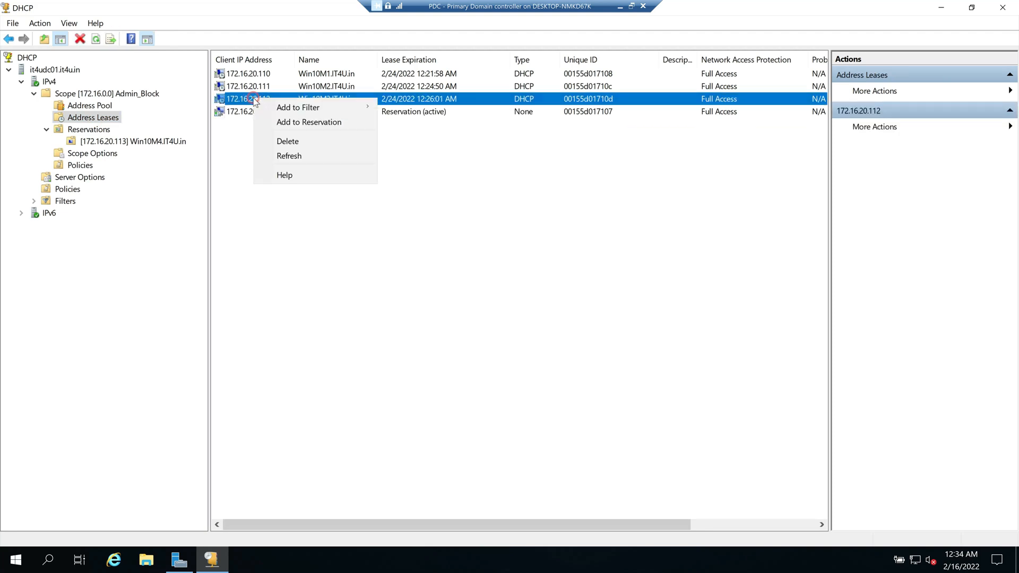
{"action": "left_click", "coordinate": [443, 176]}
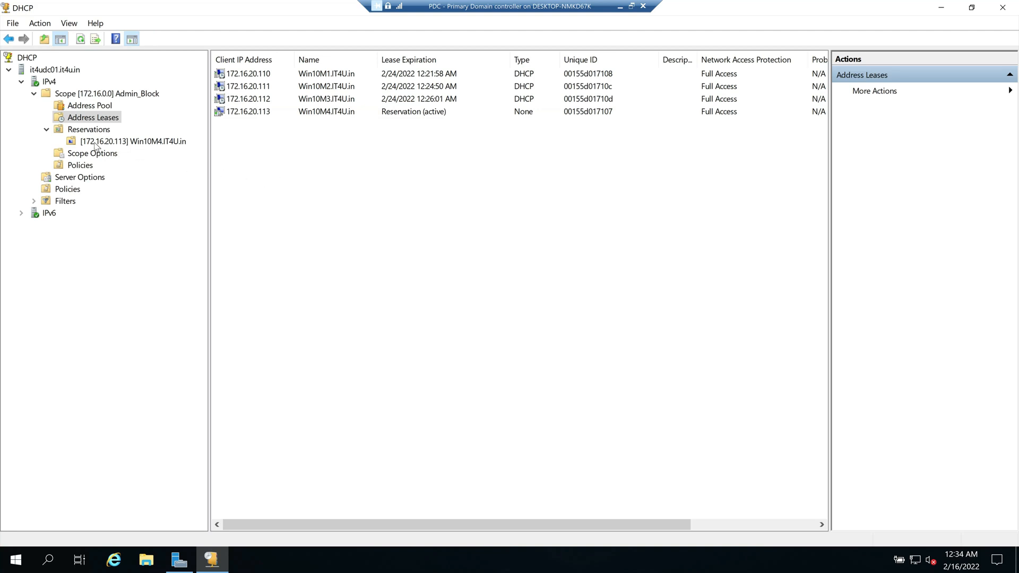
{"action": "left_click", "coordinate": [586, 97]}
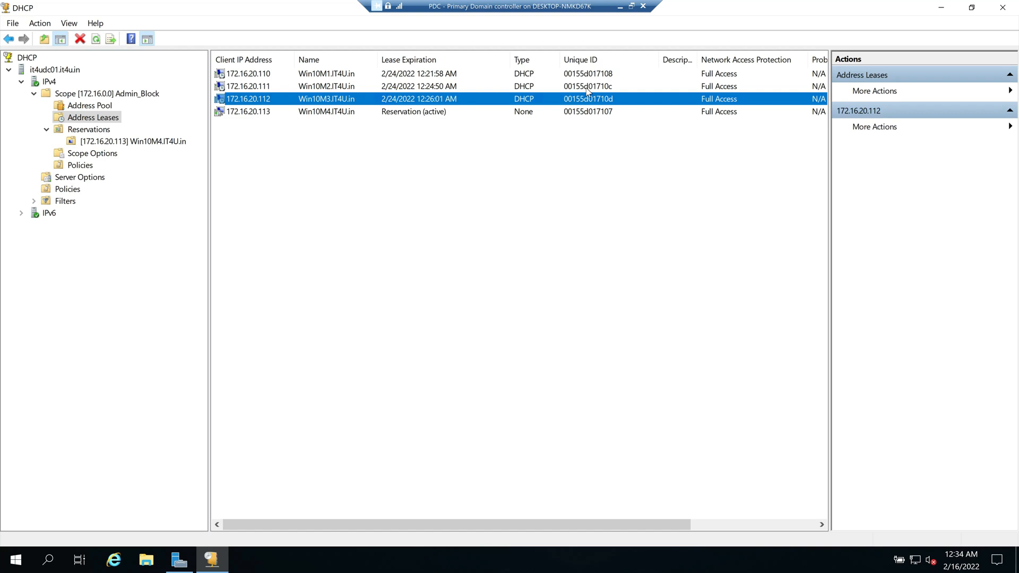
{"action": "left_click", "coordinate": [587, 89]}
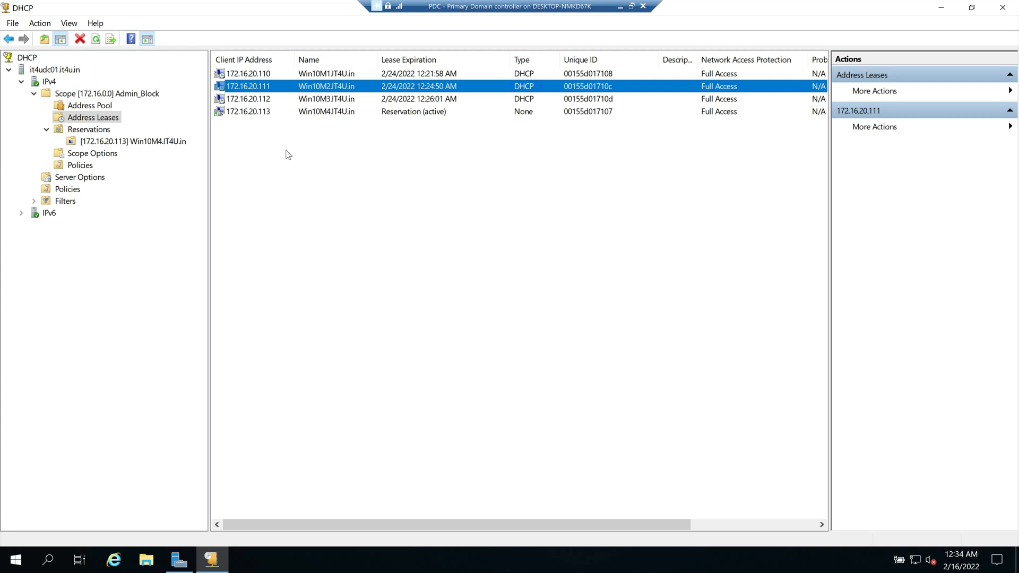
{"action": "left_click", "coordinate": [85, 132]}
Step: Start a new reservation named A Block Printer at 172.16.20.30 with a made-up MAC address
{"action": "right_click", "coordinate": [85, 132]}
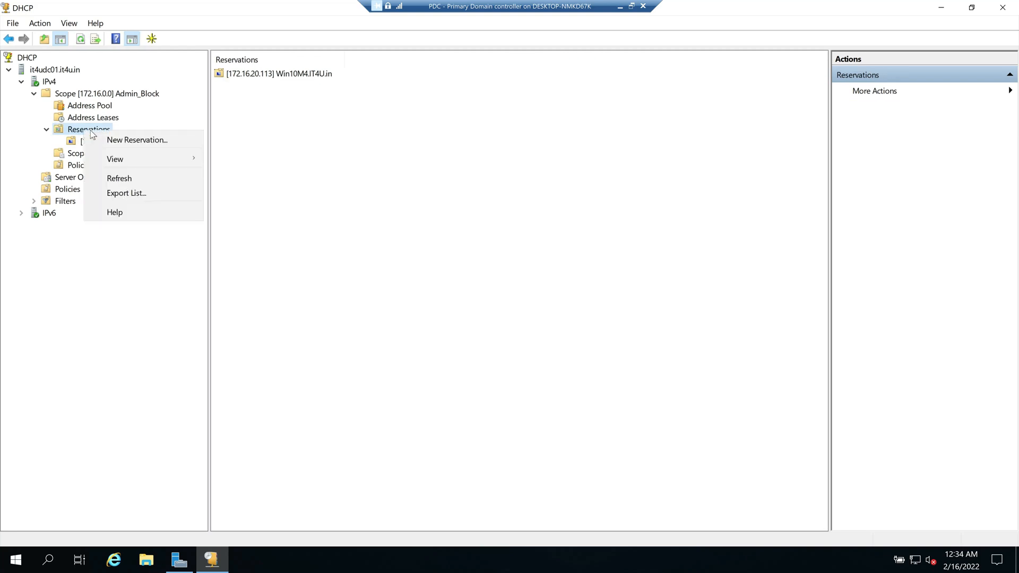
{"action": "left_click", "coordinate": [133, 142]}
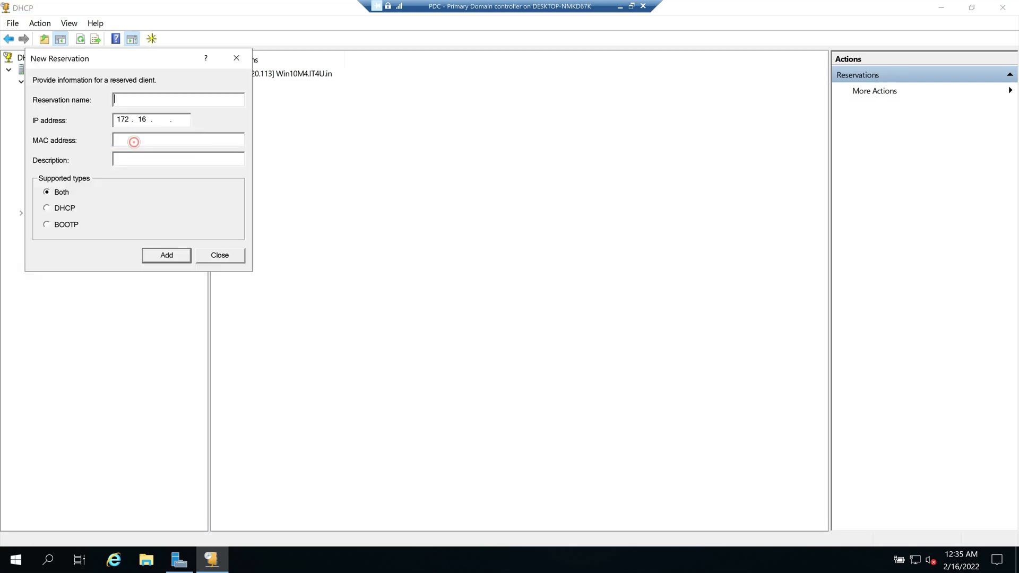
{"action": "left_click_drag", "start_coordinate": [154, 62], "coordinate": [443, 125]}
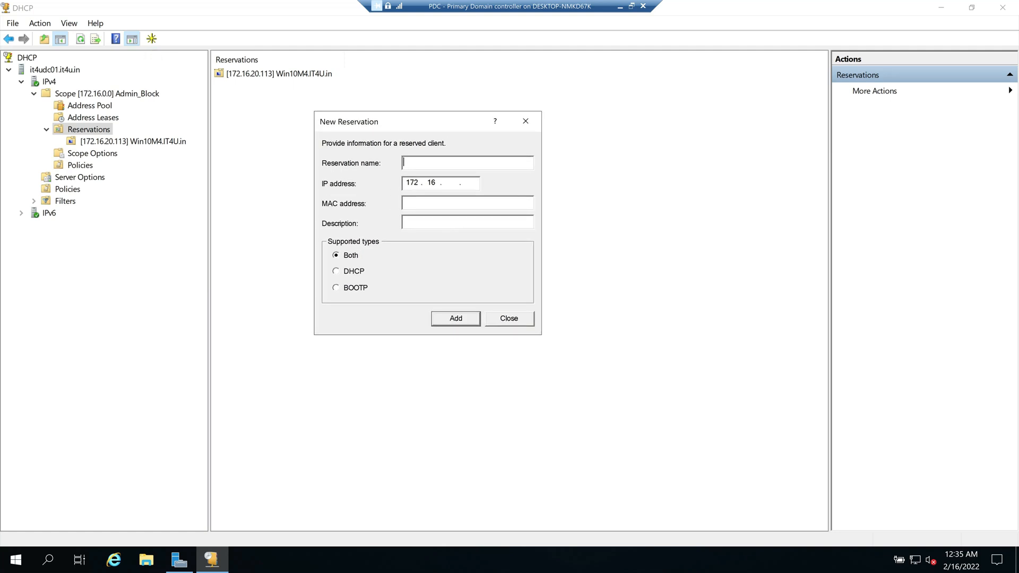
{"action": "type", "text": "A Block"}
{"action": "key", "text": "Tab"}
{"action": "type", "text": "20"}
{"action": "key", "text": "BackSpace"}
{"action": "key", "text": "BackSpace"}
{"action": "type", "text": "20.30"}
{"action": "key", "text": "Tab"}
{"action": "type", "text": "skfjslkdljsoifjemfpon"}
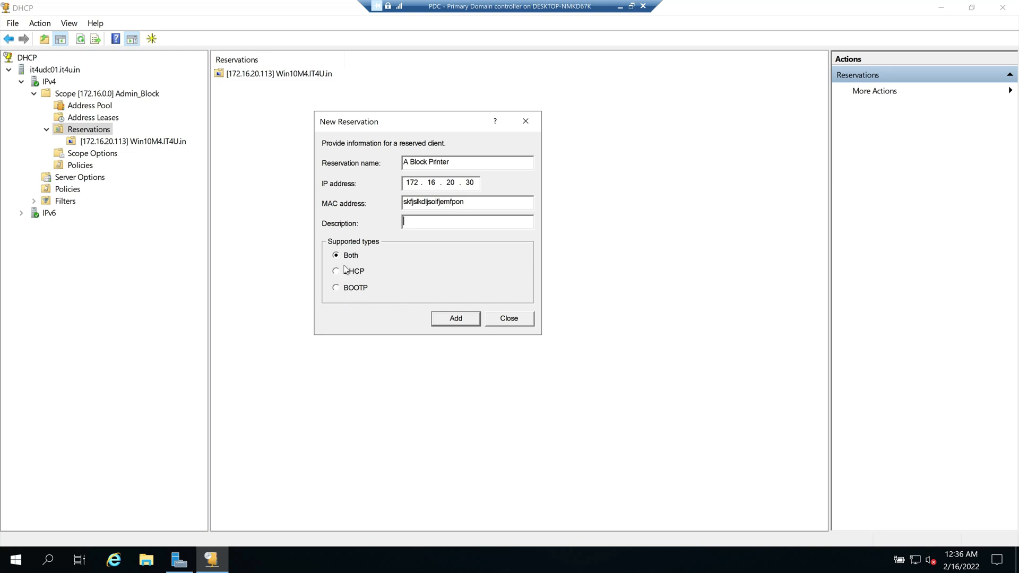
Step: Restrict it to DHCP, attempt to add it, then abandon it once the MAC is rejected
{"action": "left_click", "coordinate": [336, 272]}
{"action": "left_click", "coordinate": [462, 320]}
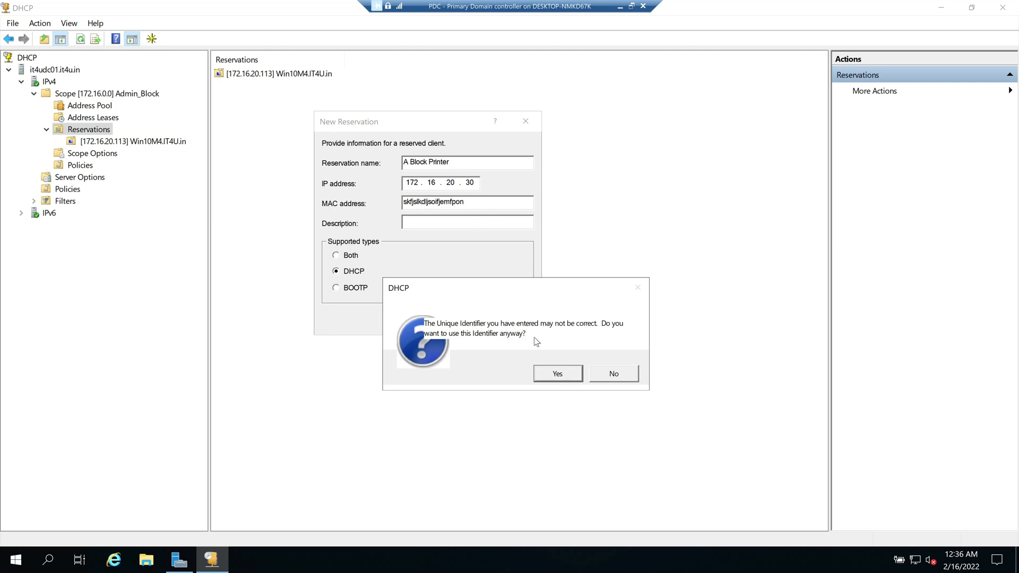
{"action": "left_click", "coordinate": [564, 376]}
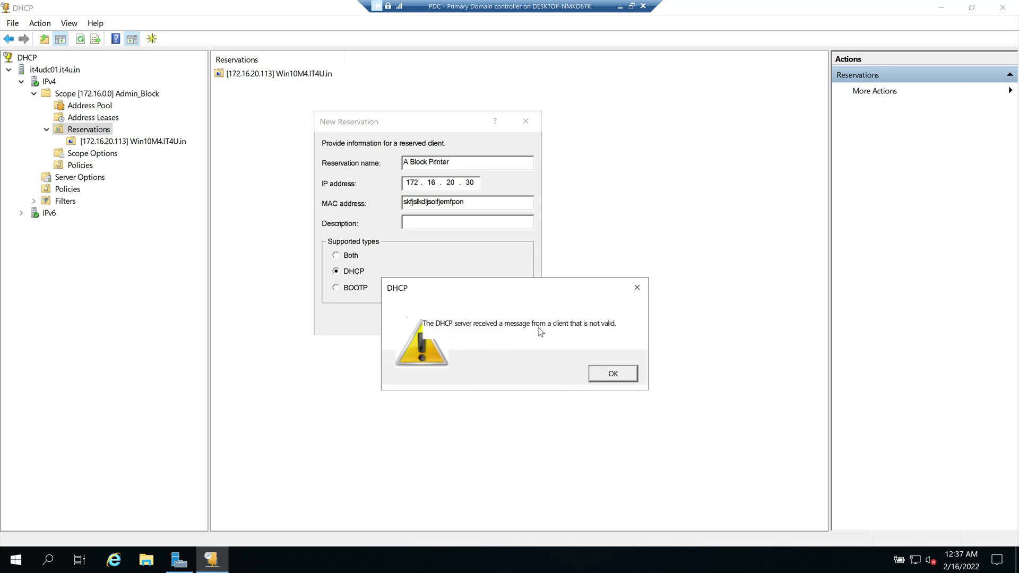
{"action": "left_click", "coordinate": [613, 374]}
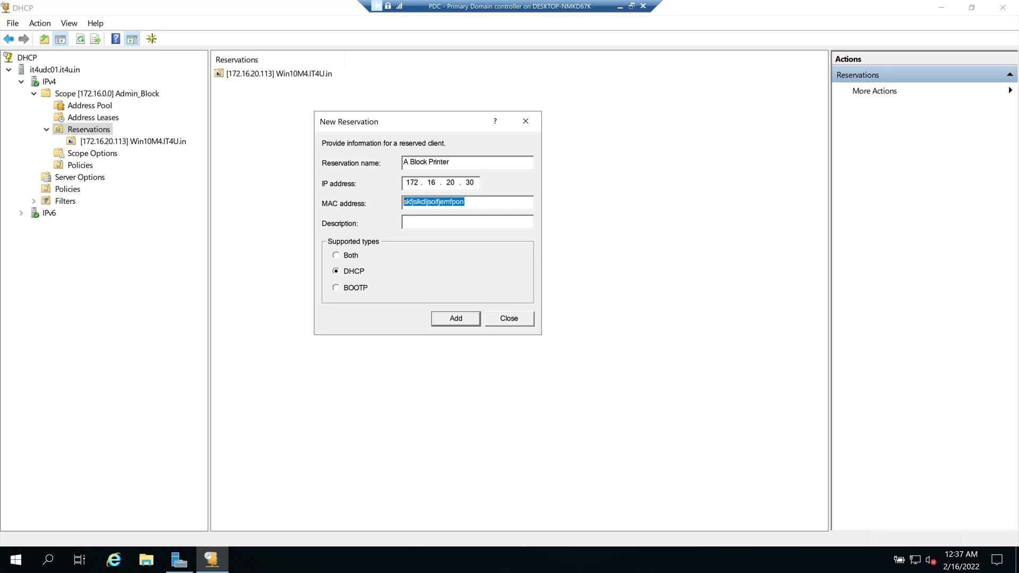
{"action": "key", "text": "BackSpace"}
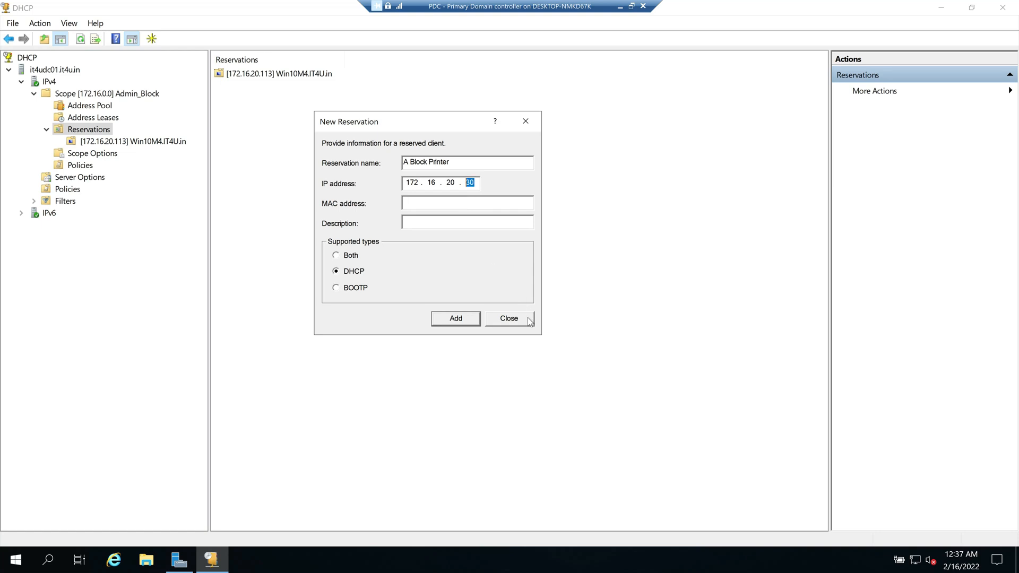
{"action": "left_click", "coordinate": [509, 318]}
{"action": "left_click", "coordinate": [118, 142]}
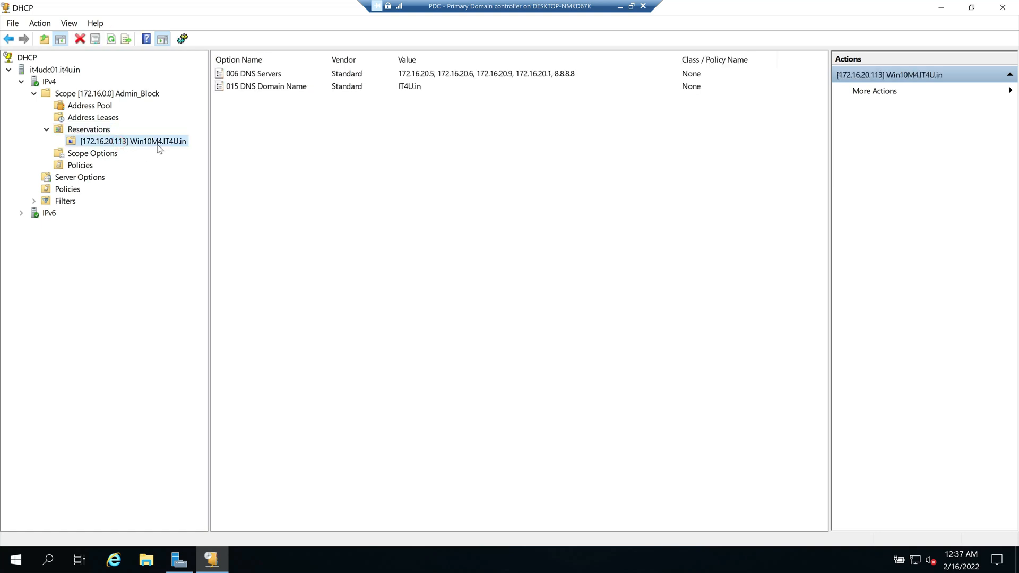
Step: Delete the existing 172.16.20.113 reservation
{"action": "right_click", "coordinate": [124, 143]}
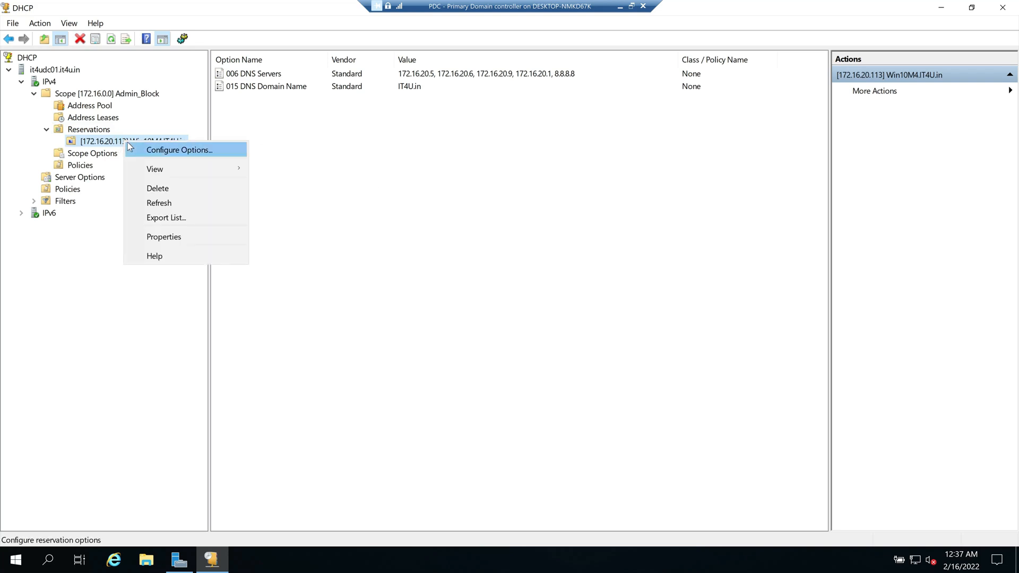
{"action": "left_click", "coordinate": [166, 190]}
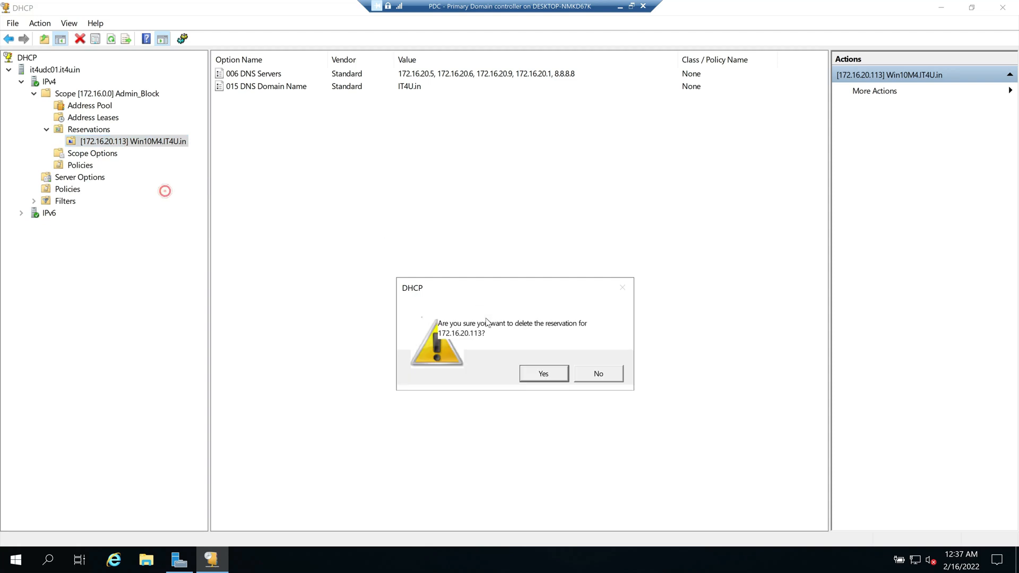
{"action": "left_click", "coordinate": [543, 374]}
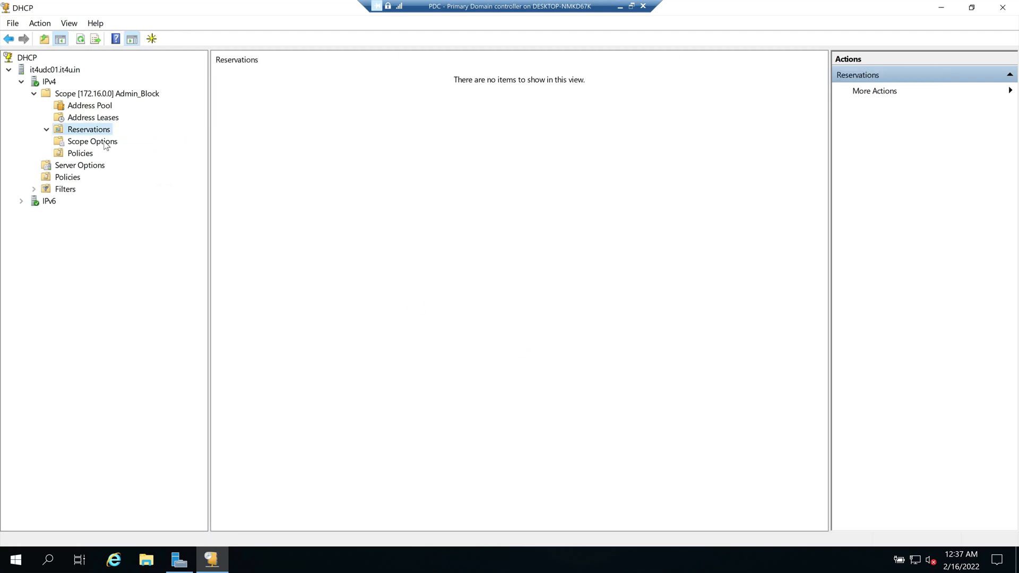
Step: Refresh the address leases and check the Address Pool and Reservations lists
{"action": "left_click", "coordinate": [90, 117]}
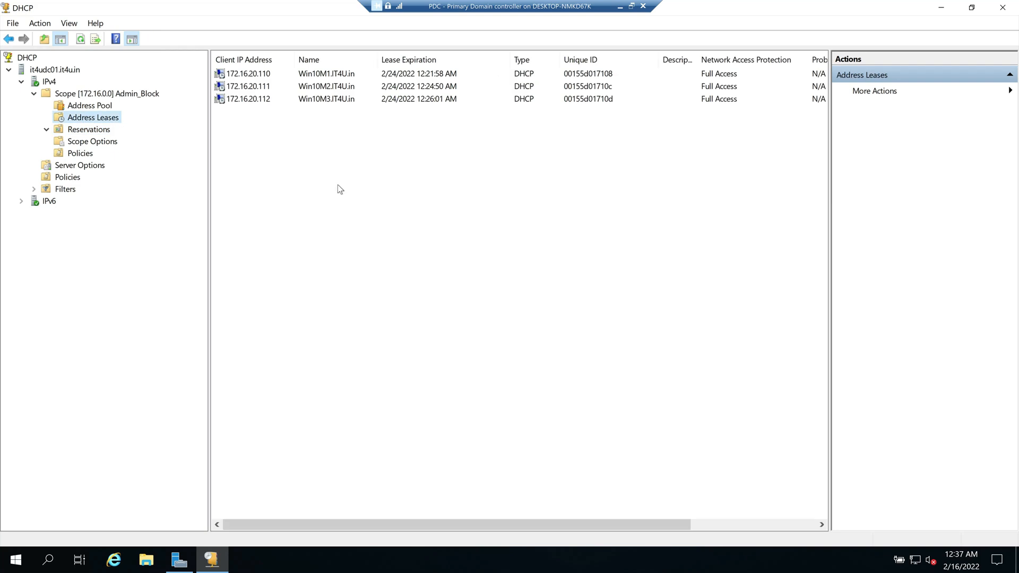
{"action": "right_click", "coordinate": [360, 174]}
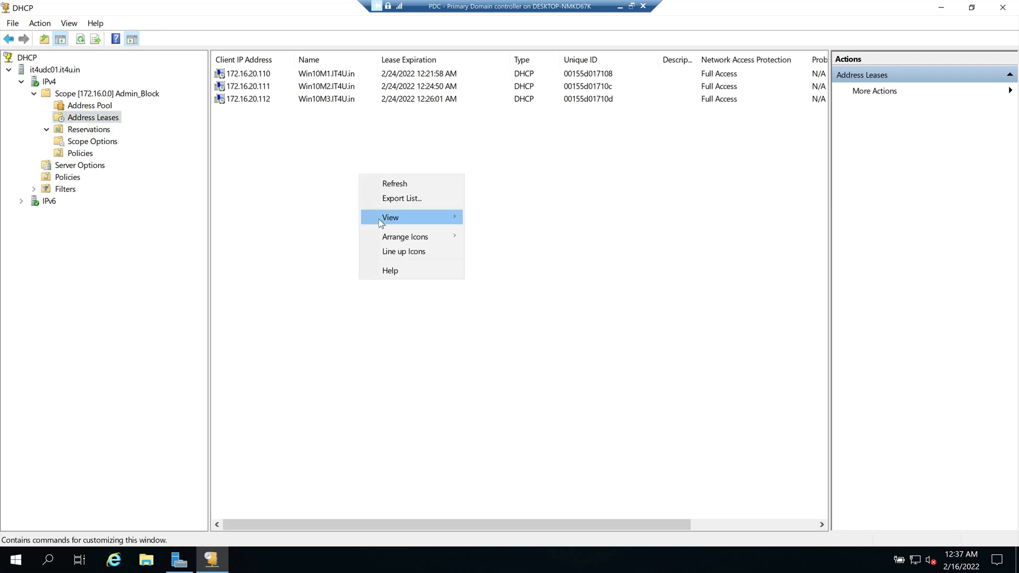
{"action": "left_click", "coordinate": [404, 184]}
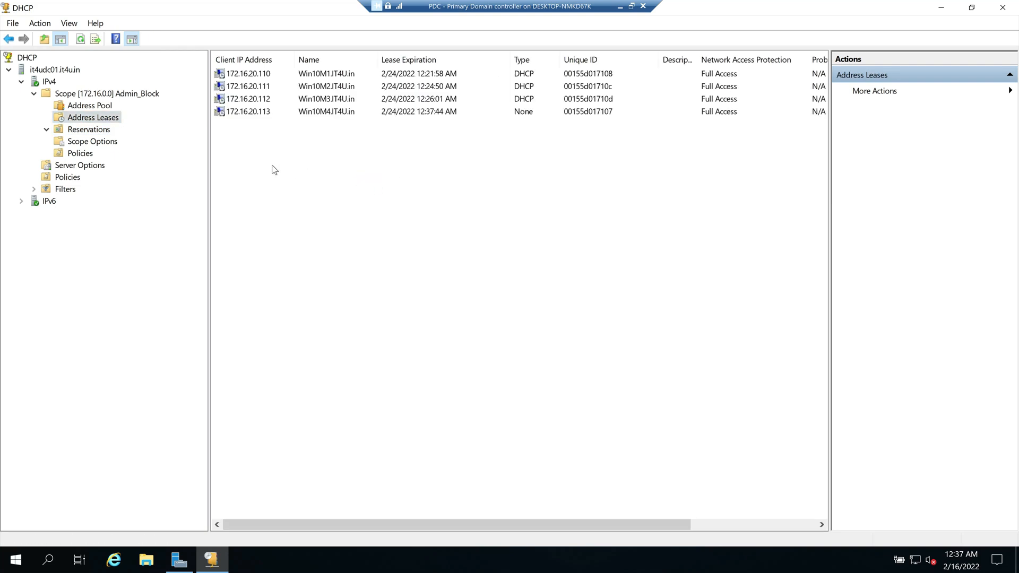
{"action": "left_click", "coordinate": [255, 111]}
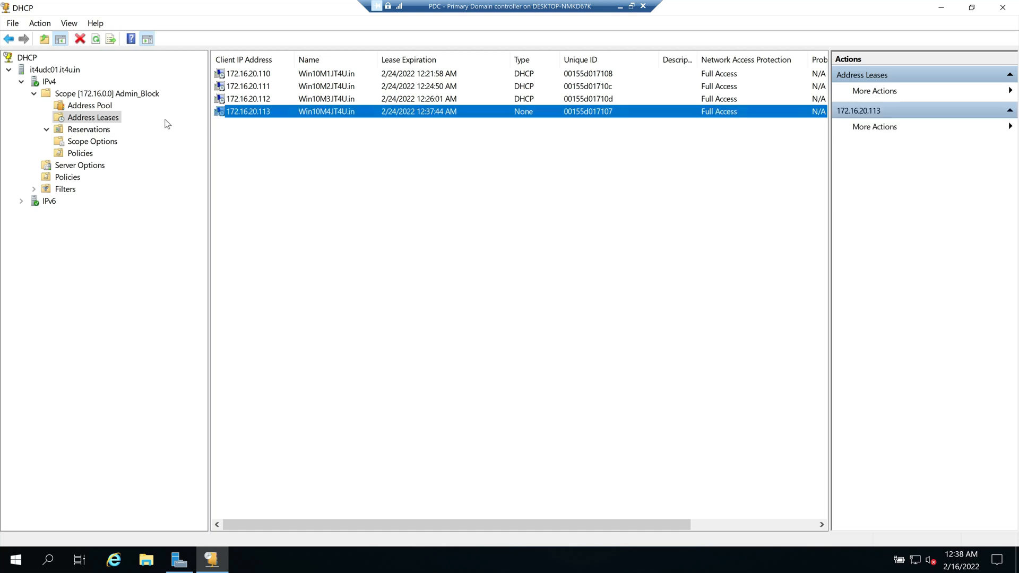
{"action": "left_click", "coordinate": [91, 106]}
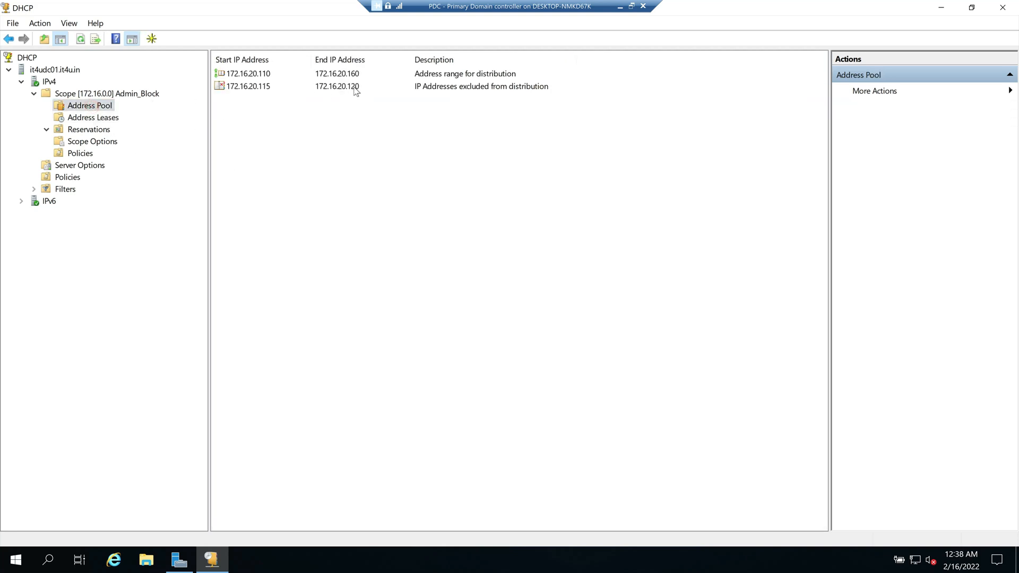
{"action": "left_click", "coordinate": [110, 117]}
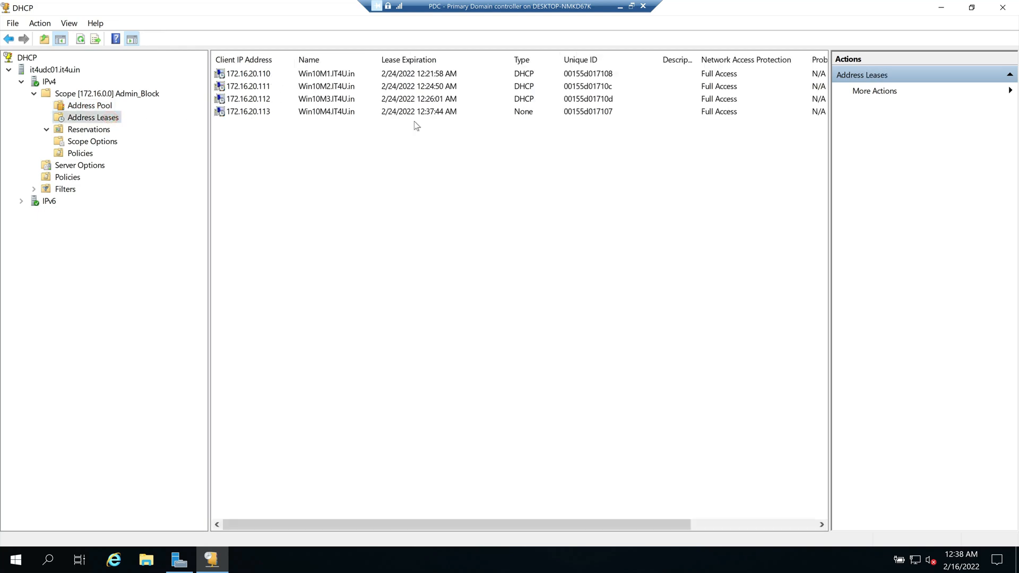
{"action": "left_click", "coordinate": [90, 131]}
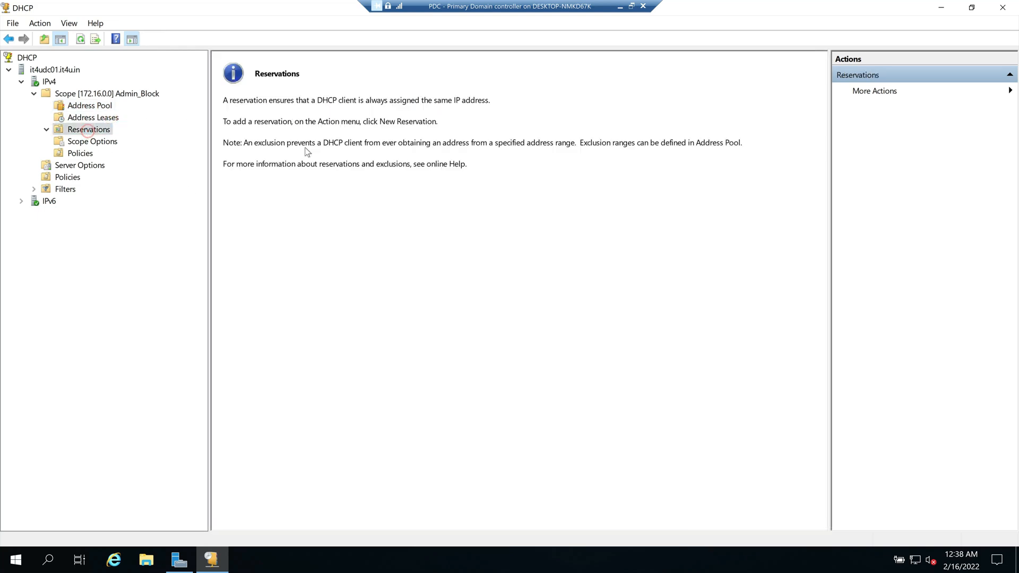
{"action": "left_click", "coordinate": [99, 117]}
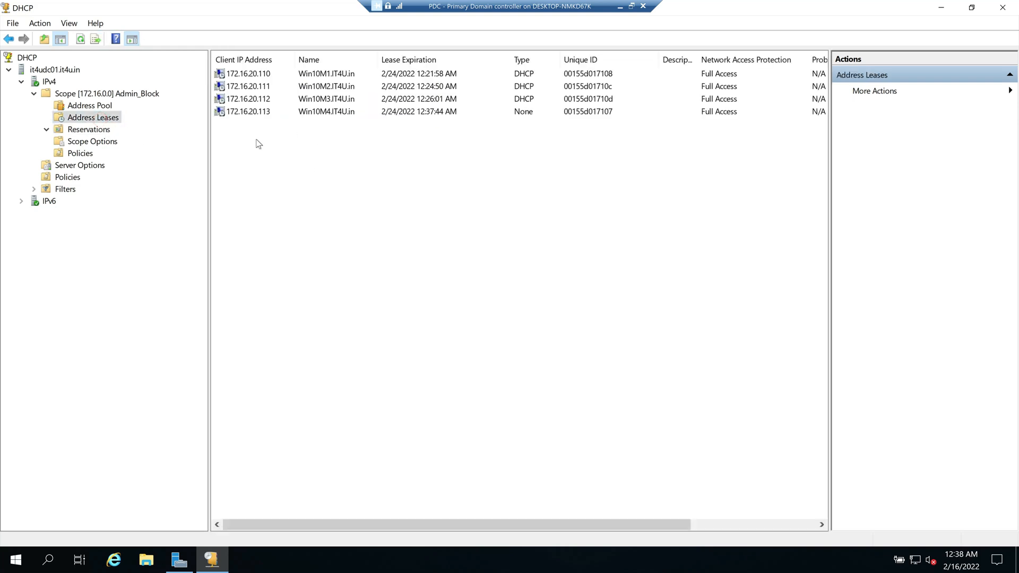
Step: Add the 172.16.20.113 Win10M4.IT4U.in lease to Reservations again and show Scope Options
{"action": "left_click", "coordinate": [250, 112]}
{"action": "right_click", "coordinate": [254, 111]}
{"action": "left_click", "coordinate": [291, 134]}
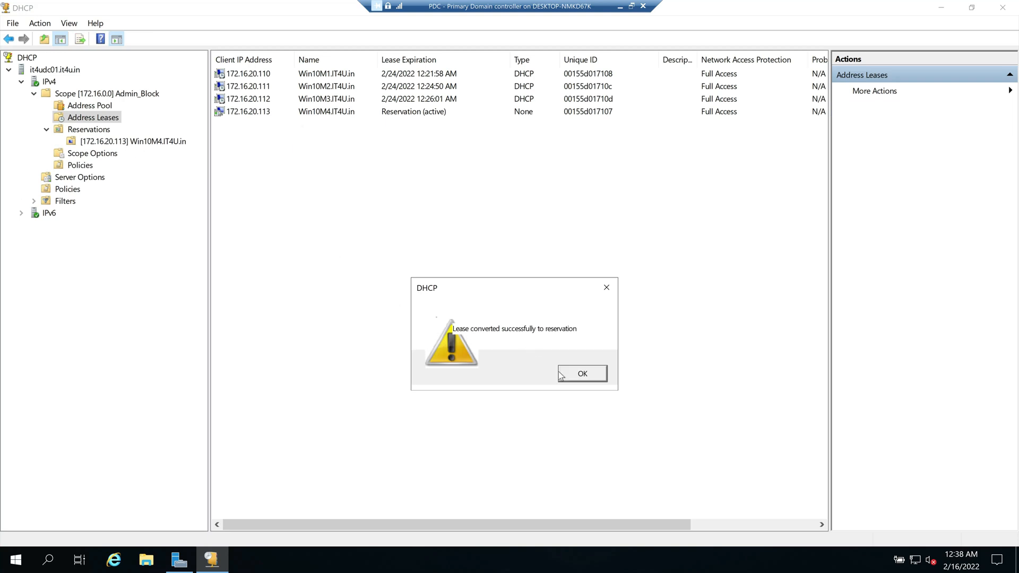
{"action": "left_click", "coordinate": [582, 373]}
{"action": "left_click", "coordinate": [95, 129]}
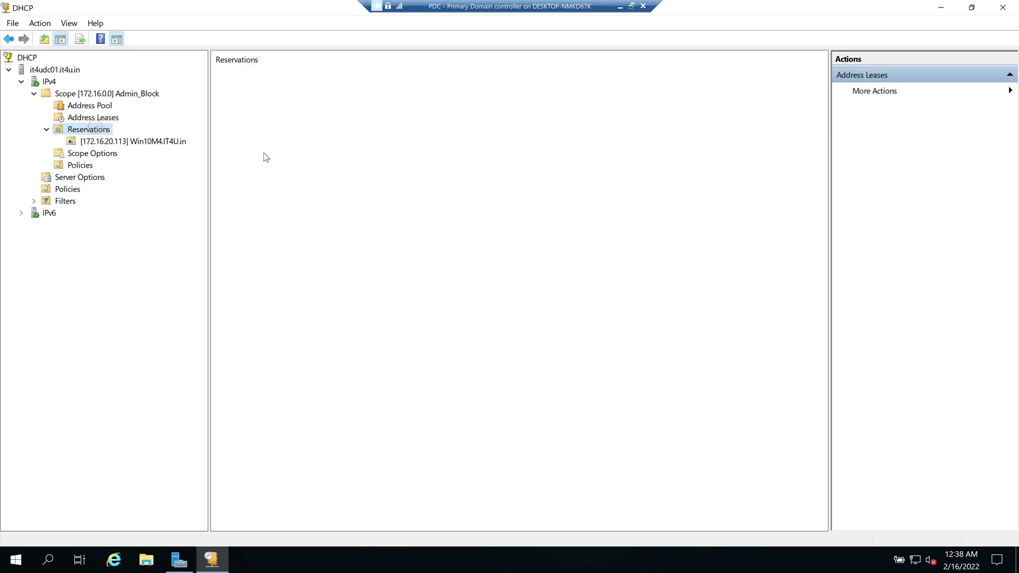
{"action": "left_click", "coordinate": [86, 155]}
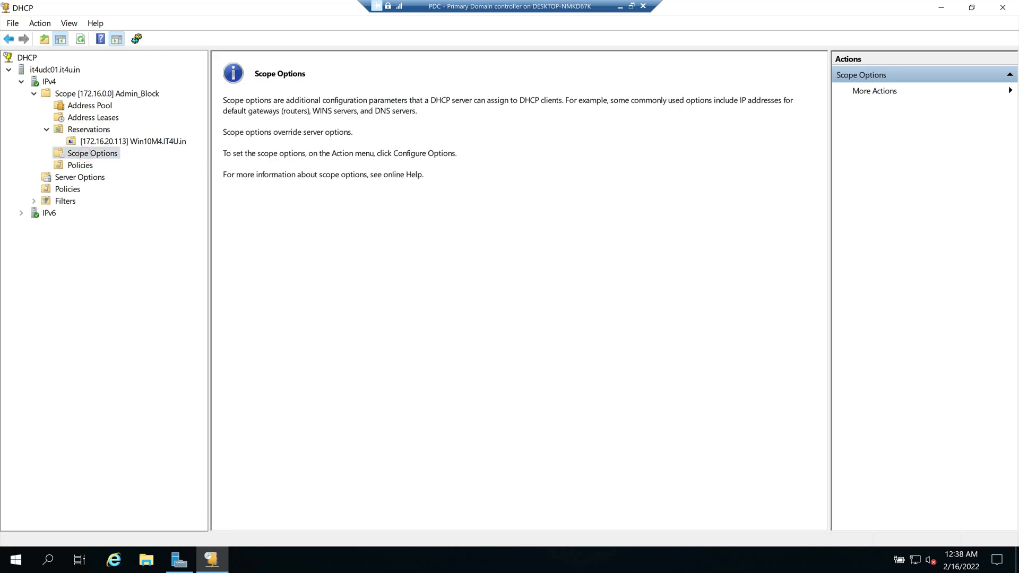
{"action": "scroll", "coordinate": [419, 296], "scroll_direction": "down", "scroll_amount": 5}
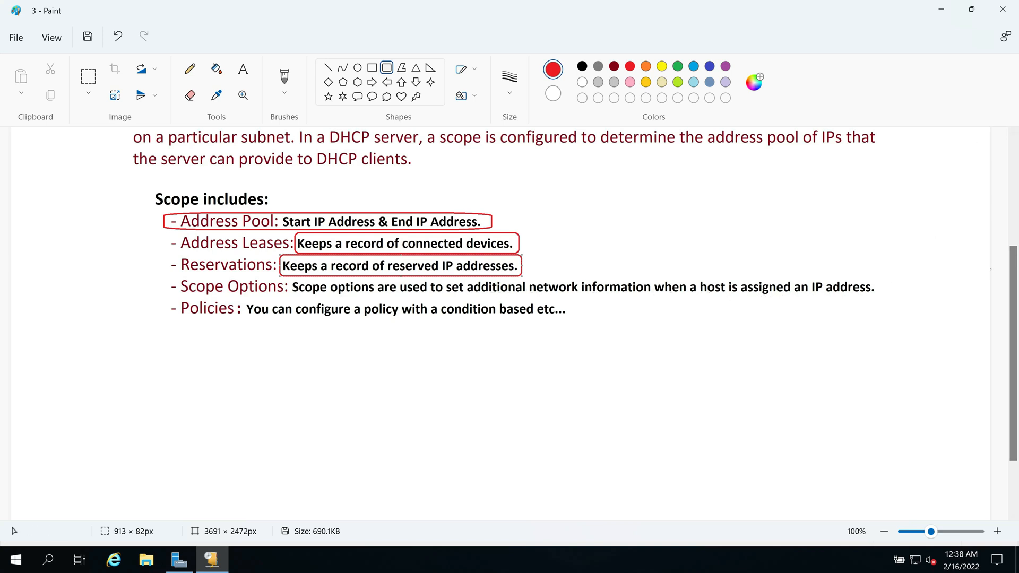
{"action": "key", "text": "alt+Tab"}
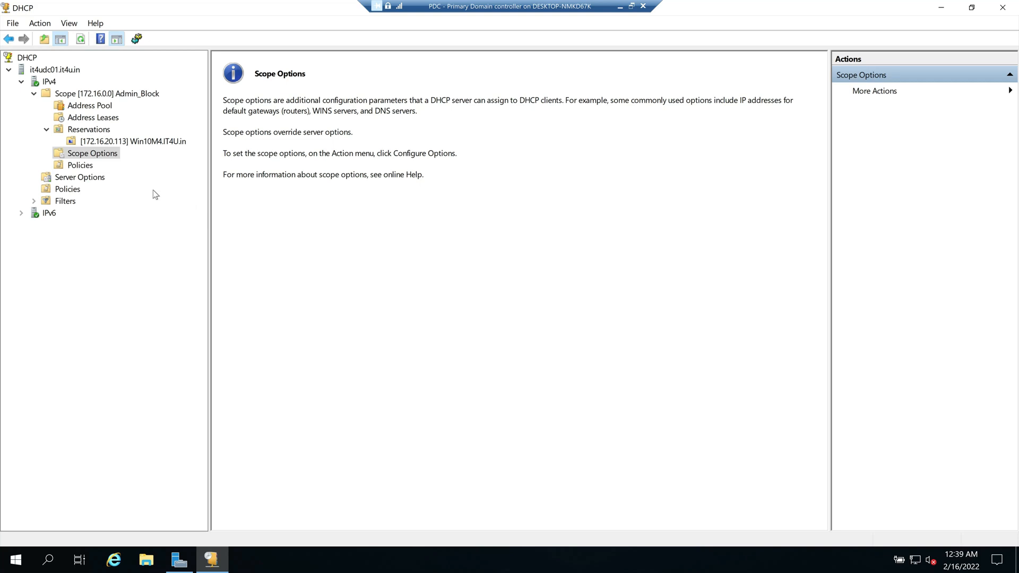
Step: Open the scope option configuration and look at the 002 Time Offset and 003 Router entries
{"action": "right_click", "coordinate": [98, 156]}
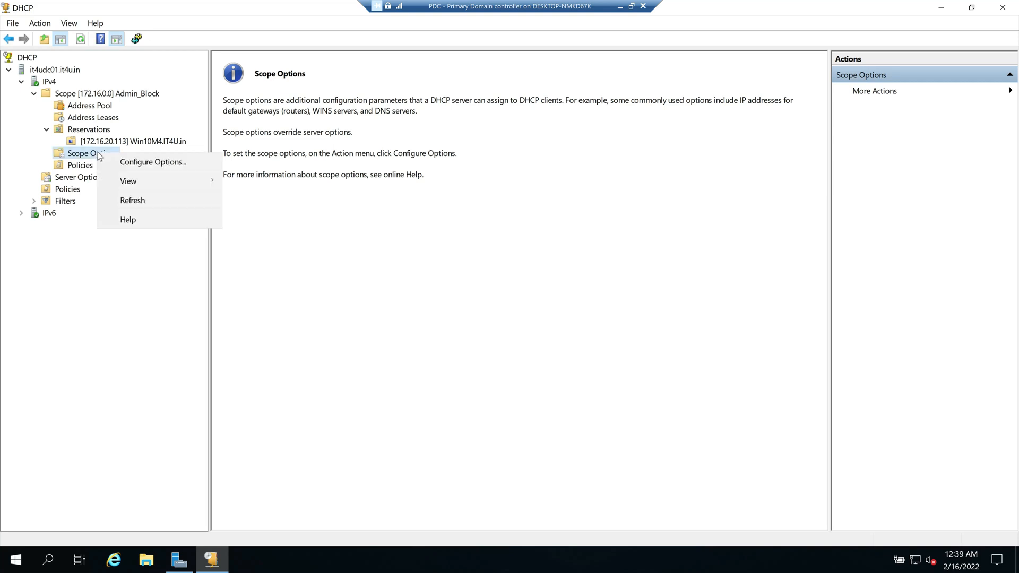
{"action": "left_click", "coordinate": [148, 163]}
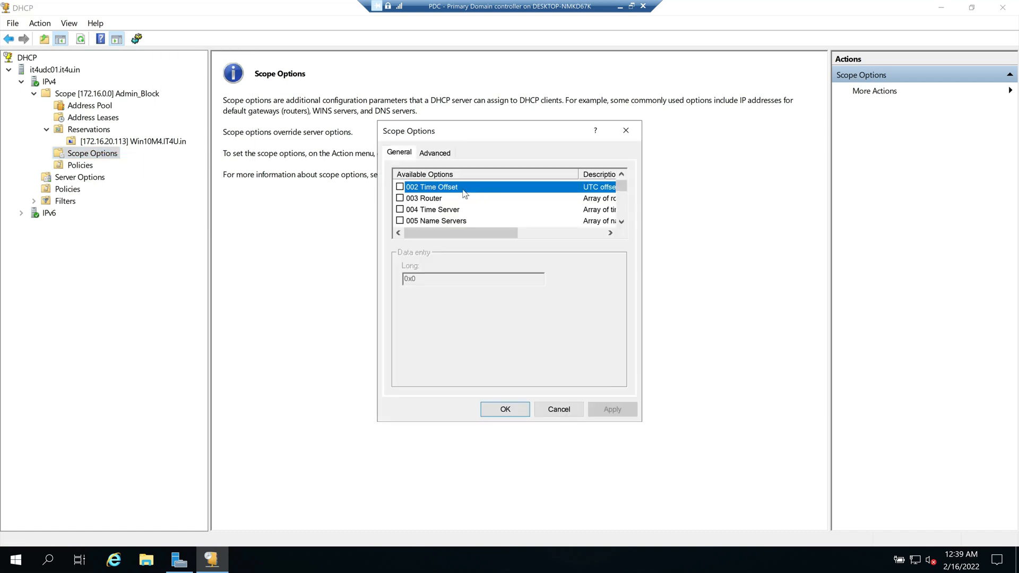
{"action": "left_click", "coordinate": [401, 152]}
{"action": "left_click", "coordinate": [425, 154]}
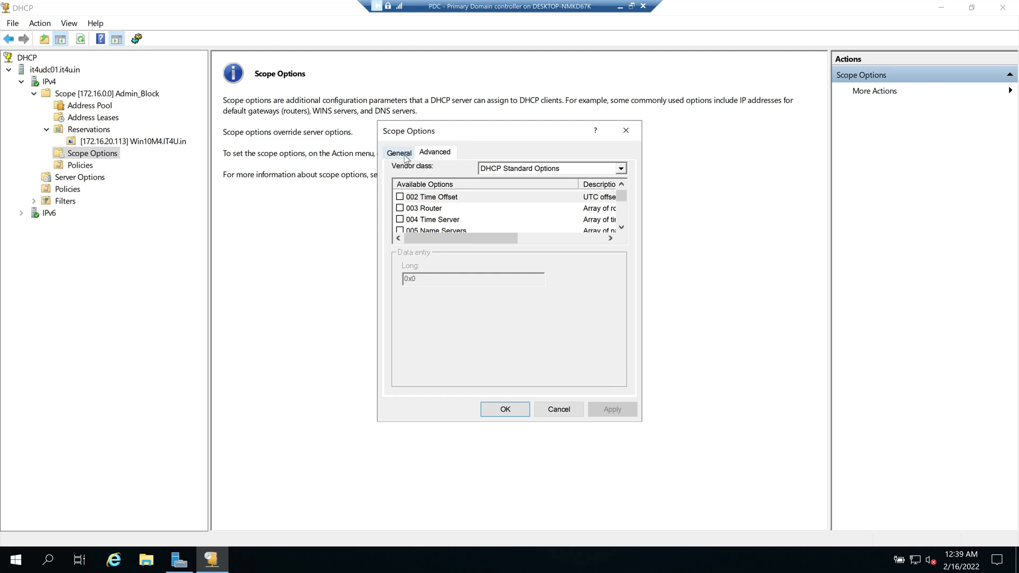
{"action": "left_click", "coordinate": [403, 154]}
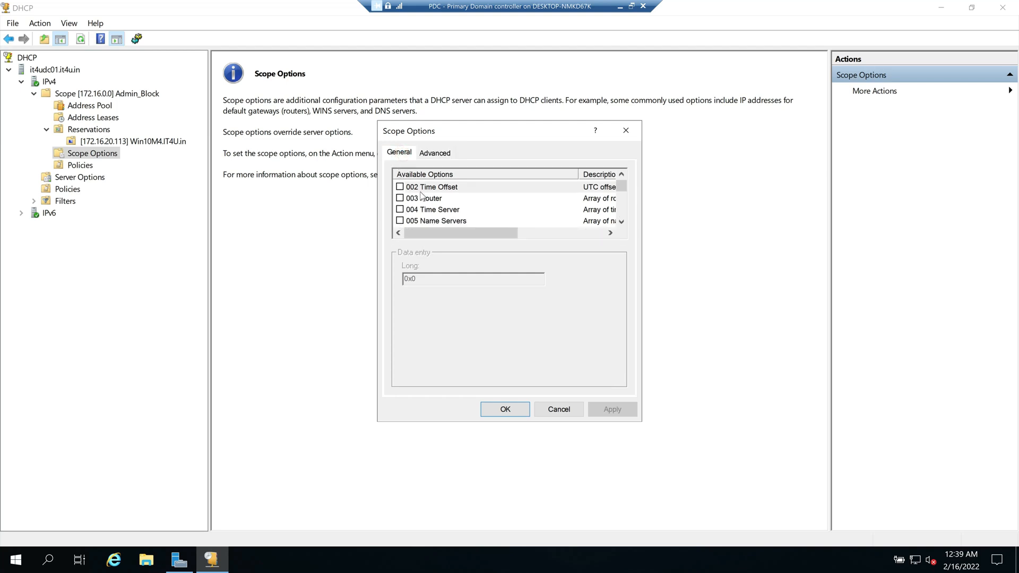
{"action": "left_click", "coordinate": [440, 198]}
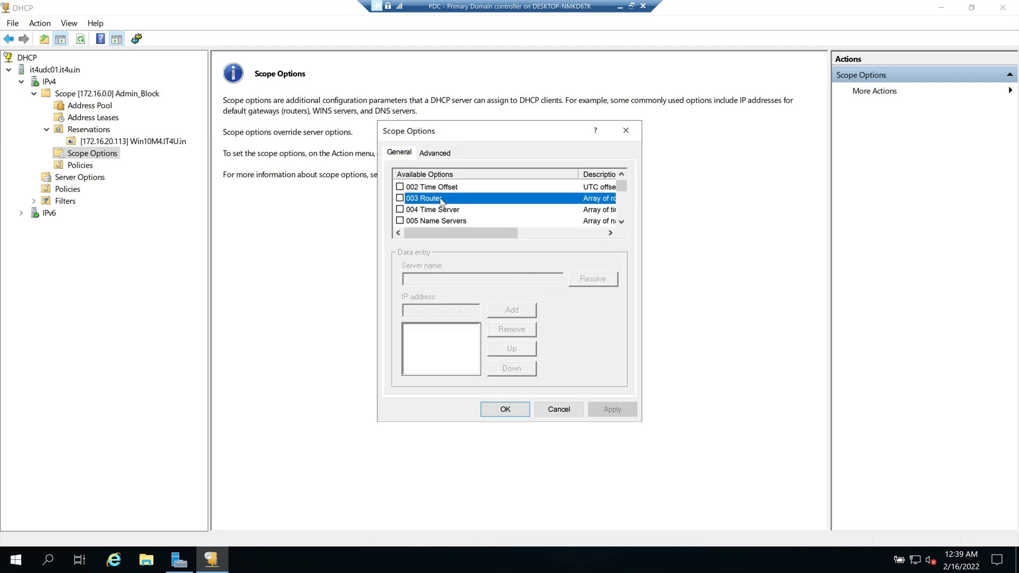
{"action": "left_click", "coordinate": [442, 189]}
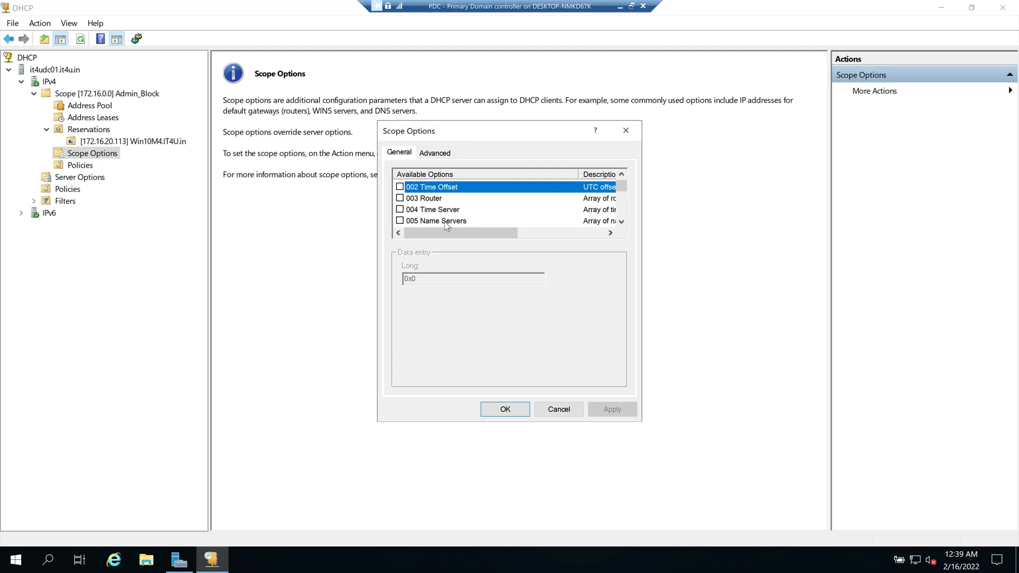
Step: Scroll through the Available Options list of scope options
{"action": "left_click", "coordinate": [621, 222]}
{"action": "left_click", "coordinate": [622, 222]}
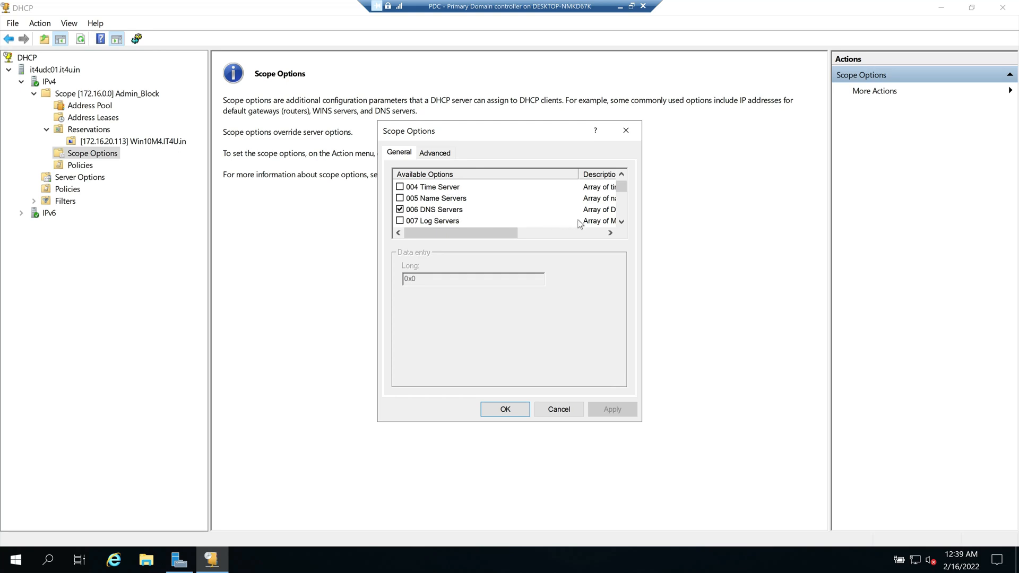
{"action": "left_click", "coordinate": [621, 221]}
{"action": "left_click", "coordinate": [621, 222]}
{"action": "left_click", "coordinate": [621, 221]}
{"action": "left_click", "coordinate": [621, 221]}
{"action": "double_click", "coordinate": [622, 221]}
{"action": "double_click", "coordinate": [621, 221]}
{"action": "double_click", "coordinate": [622, 221]}
{"action": "left_click", "coordinate": [621, 221]}
{"action": "double_click", "coordinate": [621, 222]}
{"action": "left_click", "coordinate": [622, 221]}
{"action": "left_click", "coordinate": [621, 221]}
{"action": "double_click", "coordinate": [621, 221]}
{"action": "left_click_drag", "start_coordinate": [621, 198], "coordinate": [626, 214]}
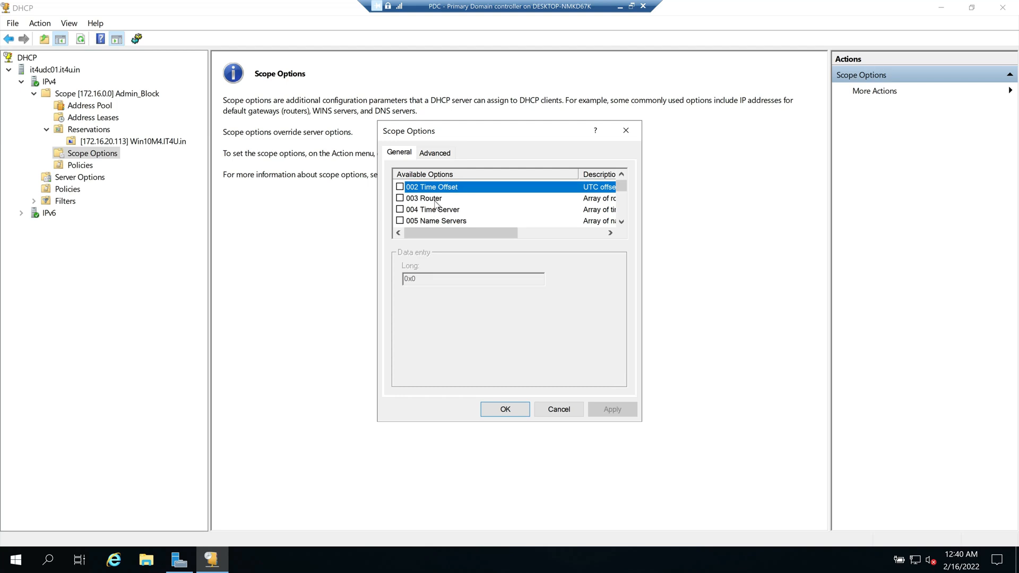
Step: Enable 003 Router with address 172.16.20.1 and apply it to the scope
{"action": "left_click", "coordinate": [400, 198]}
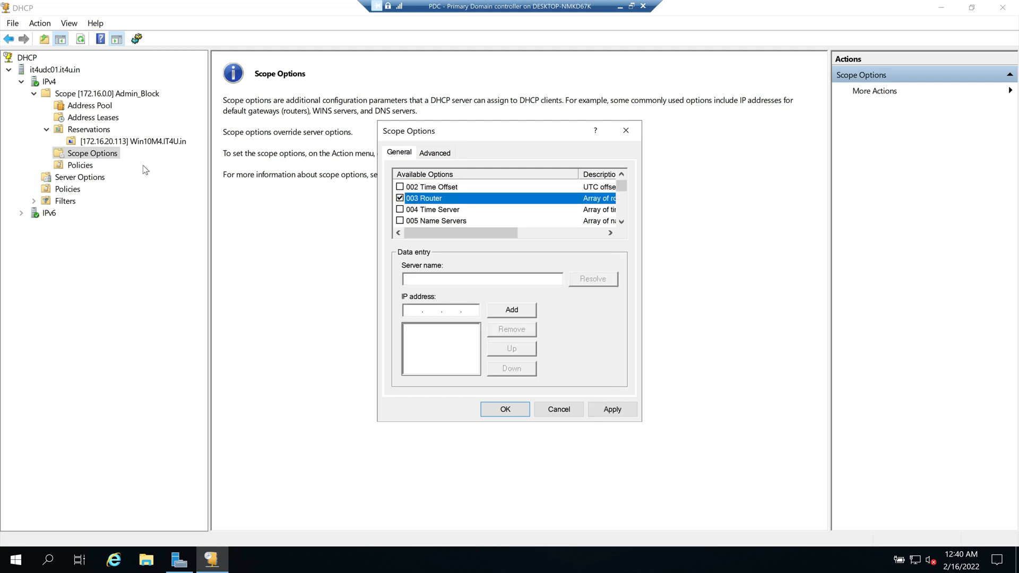
{"action": "left_click", "coordinate": [405, 309]}
{"action": "type", "text": "172.16.20.1"}
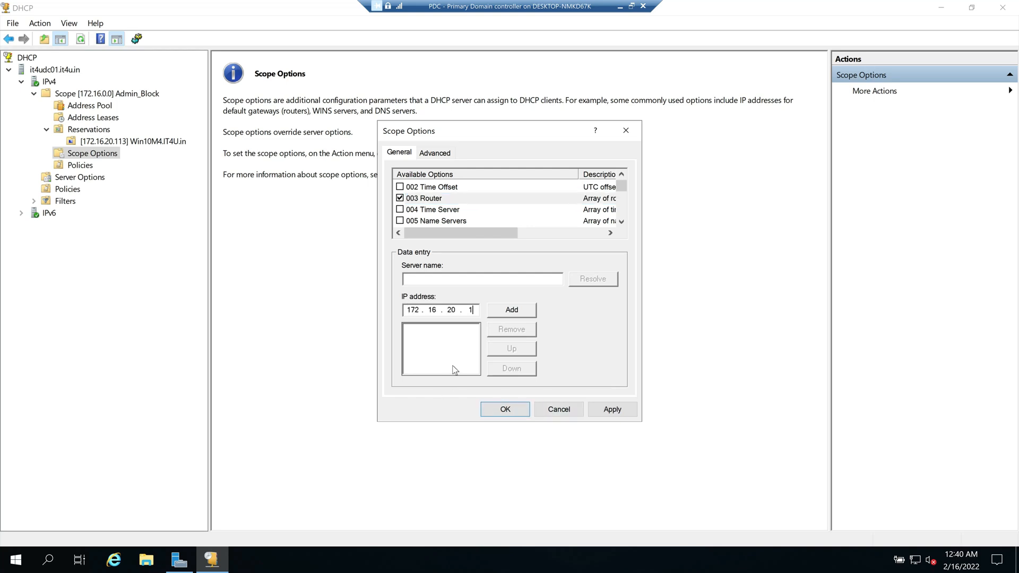
{"action": "left_click", "coordinate": [516, 314]}
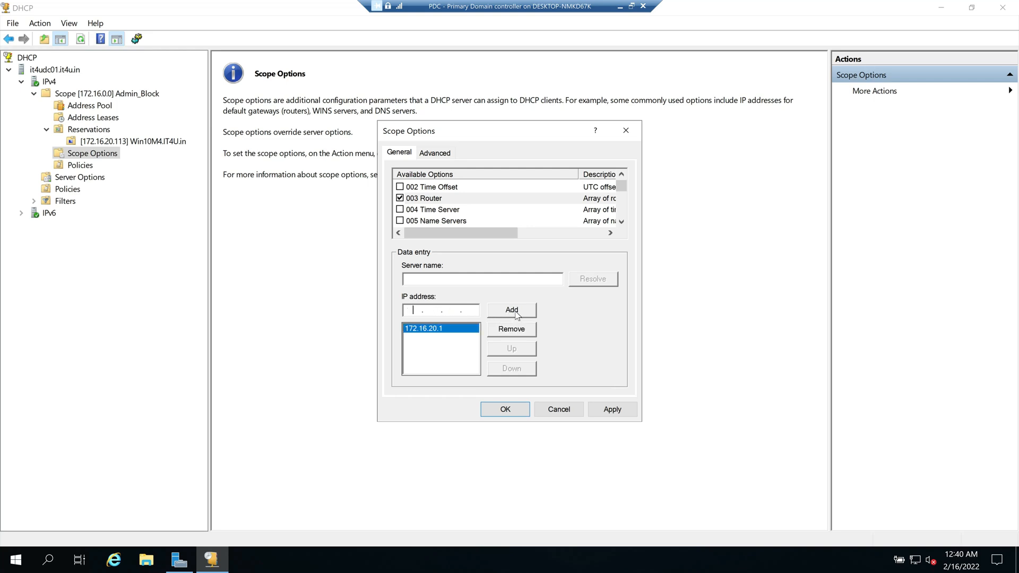
{"action": "left_click", "coordinate": [611, 409]}
{"action": "left_click", "coordinate": [505, 409]}
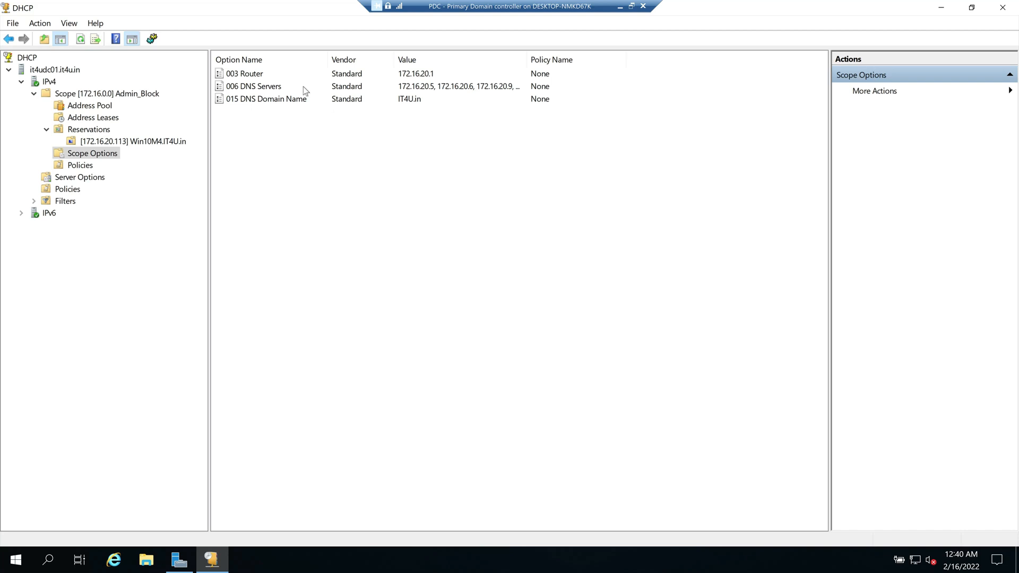
Step: Look over the 003 Router, 006 DNS Servers and 015 DNS Domain Name option entries
{"action": "left_click", "coordinate": [247, 75]}
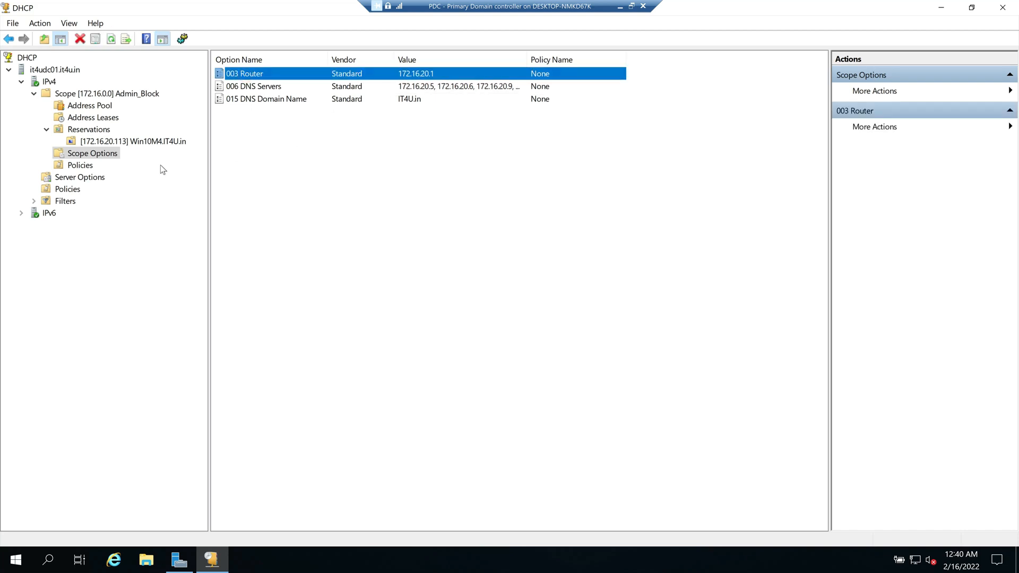
{"action": "left_click", "coordinate": [265, 100]}
{"action": "left_click", "coordinate": [264, 89]}
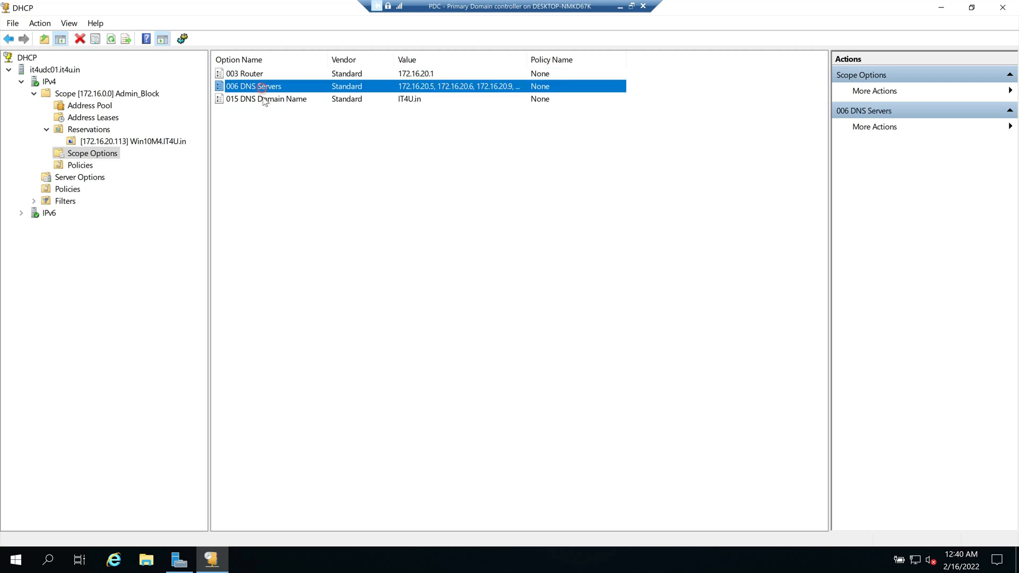
{"action": "left_click", "coordinate": [256, 74]}
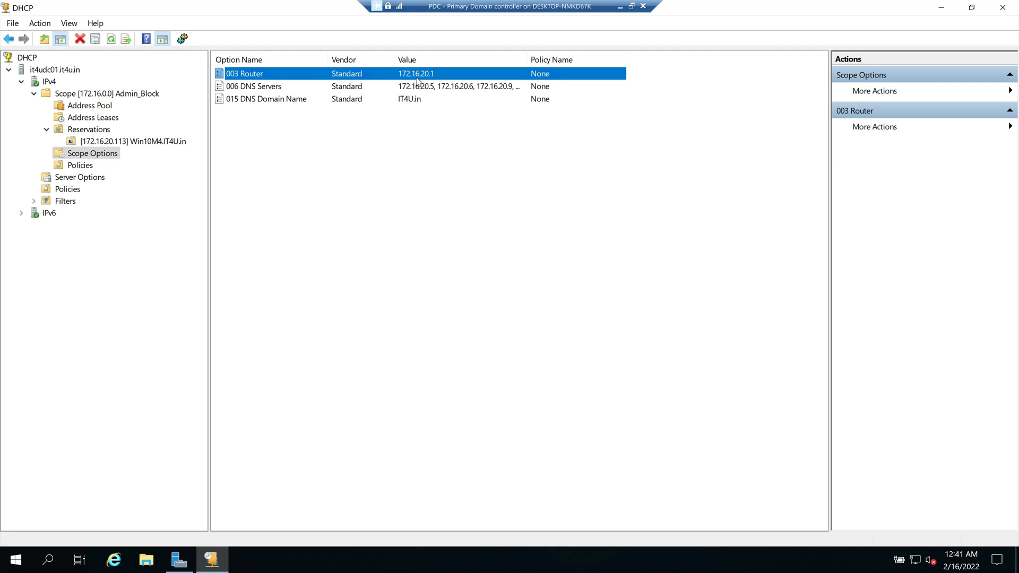
Step: Browse the General and Advanced option tabs, cancel unchanged, and show the empty Policies page
{"action": "right_click", "coordinate": [106, 158]}
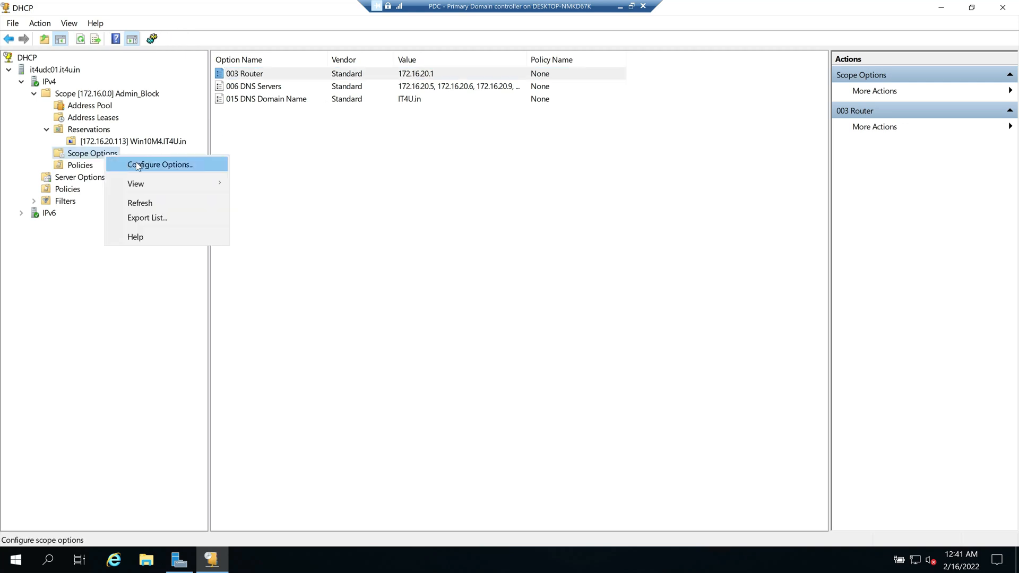
{"action": "left_click", "coordinate": [138, 166]}
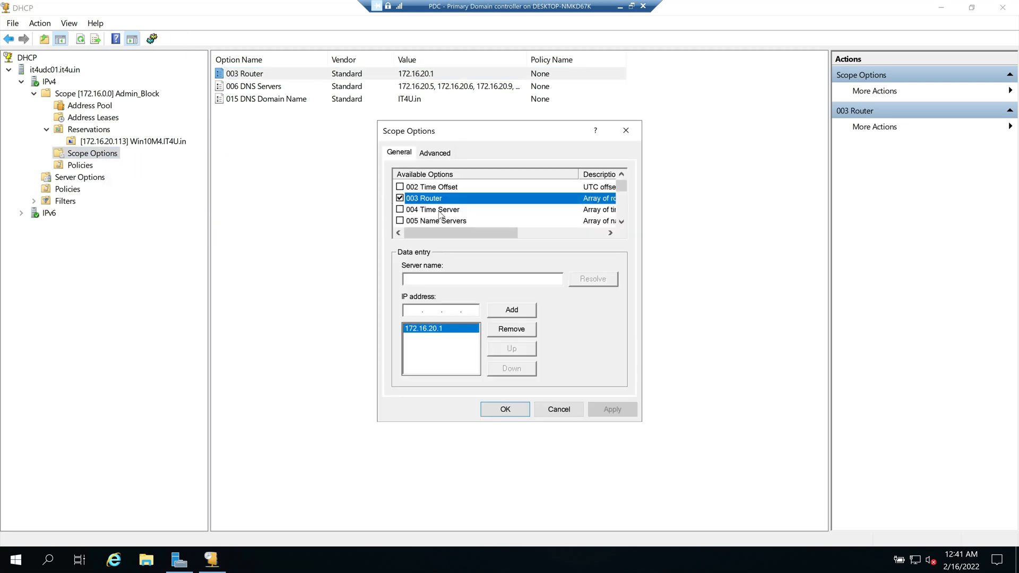
{"action": "scroll", "coordinate": [509, 223], "scroll_direction": "down", "scroll_amount": 1}
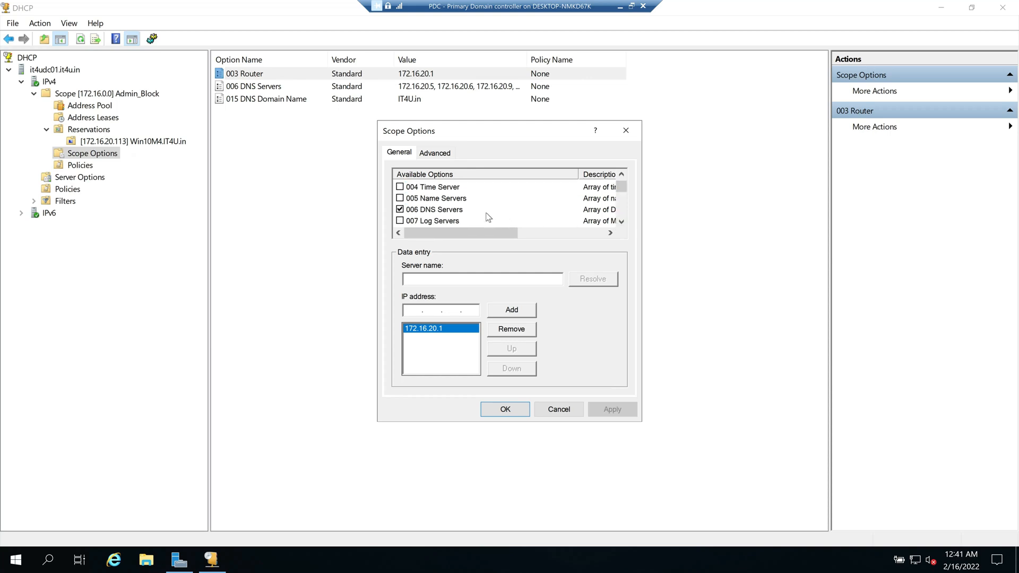
{"action": "left_click", "coordinate": [621, 221]}
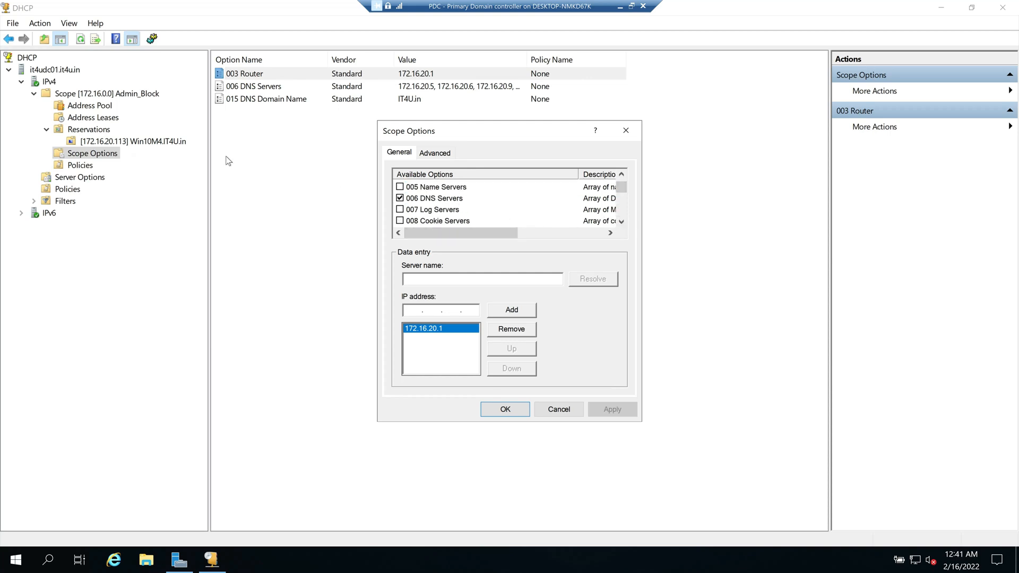
{"action": "left_click", "coordinate": [435, 153]}
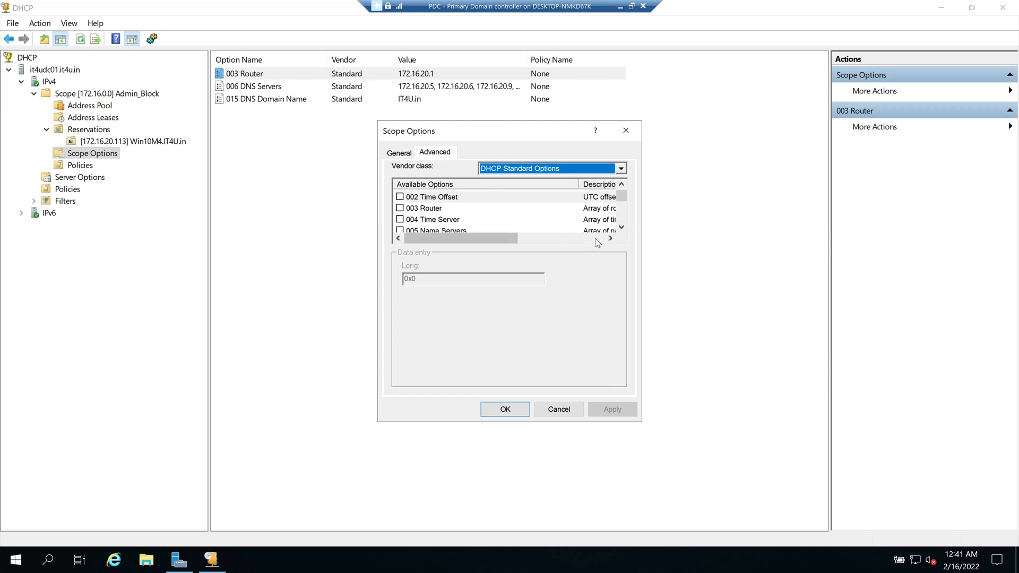
{"action": "left_click", "coordinate": [622, 228]}
{"action": "left_click", "coordinate": [622, 228]}
{"action": "left_click", "coordinate": [621, 228]}
{"action": "left_click", "coordinate": [621, 228]}
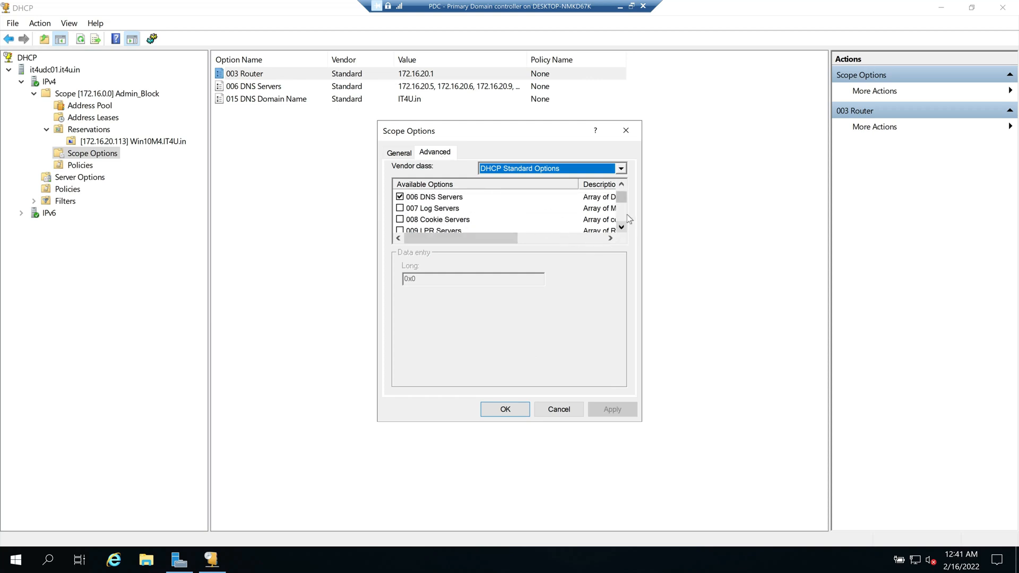
{"action": "left_click_drag", "start_coordinate": [625, 196], "coordinate": [625, 190]}
{"action": "left_click", "coordinate": [399, 153]}
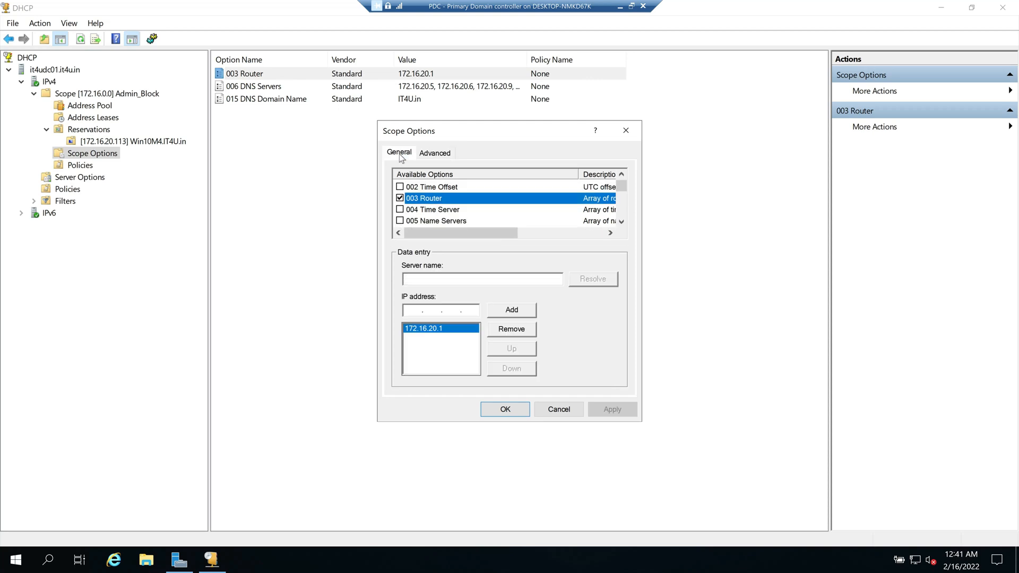
{"action": "left_click", "coordinate": [558, 409]}
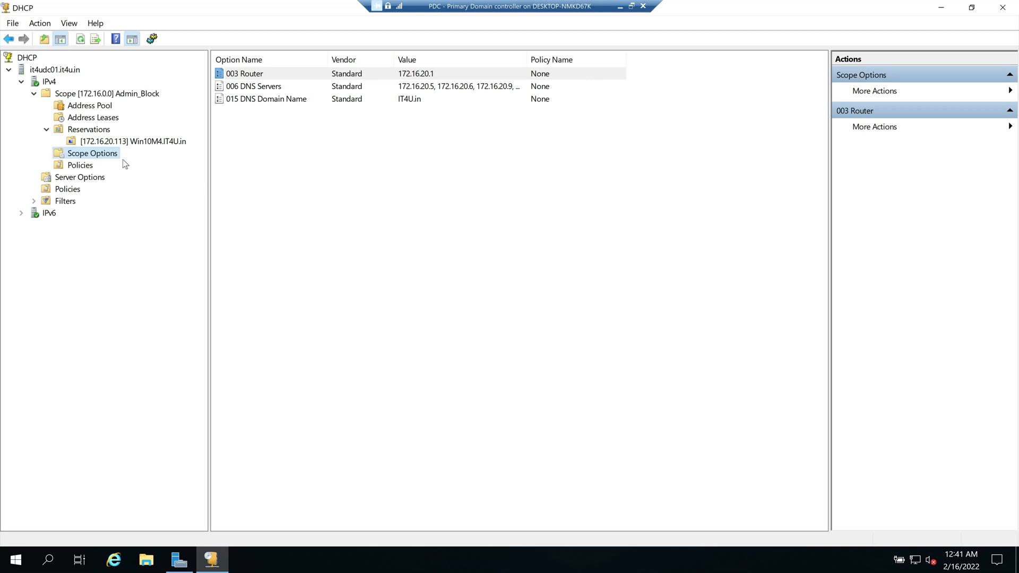
{"action": "left_click", "coordinate": [80, 165]}
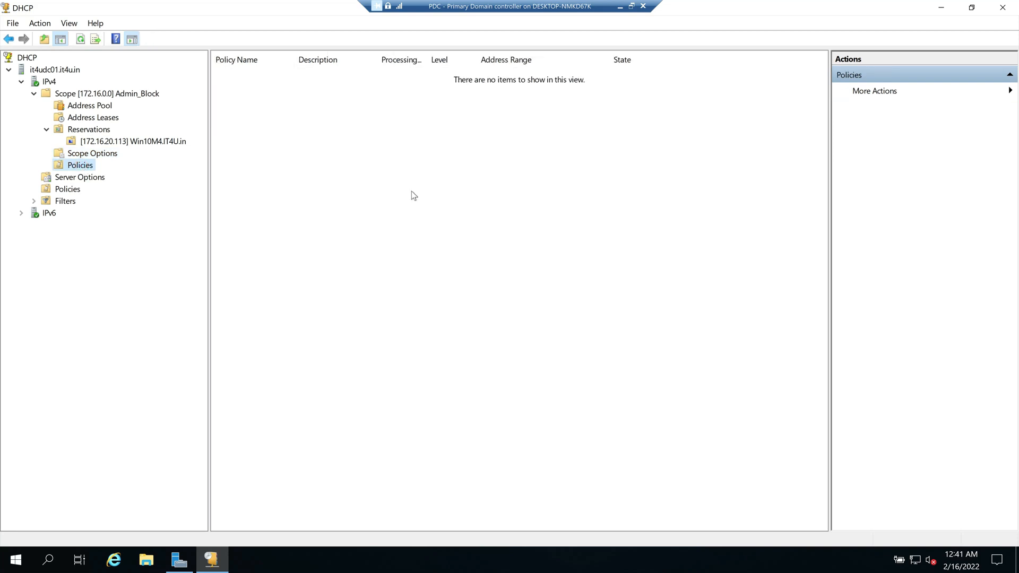
Step: Start a scope policy named Test, cancel it at the conditions page, and return to Admin_Block
{"action": "right_click", "coordinate": [83, 166]}
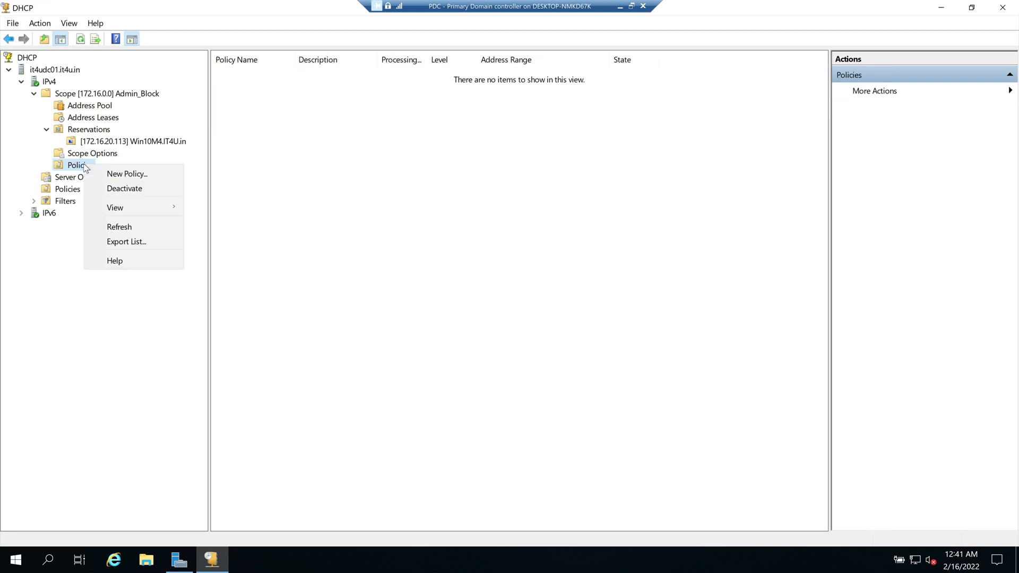
{"action": "left_click", "coordinate": [116, 174]}
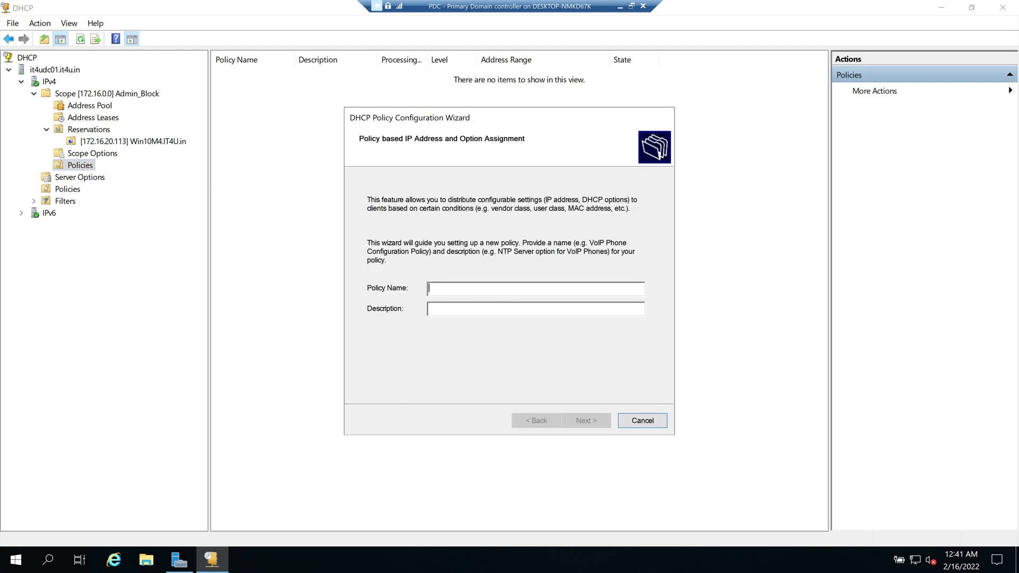
{"action": "type", "text": "Test"}
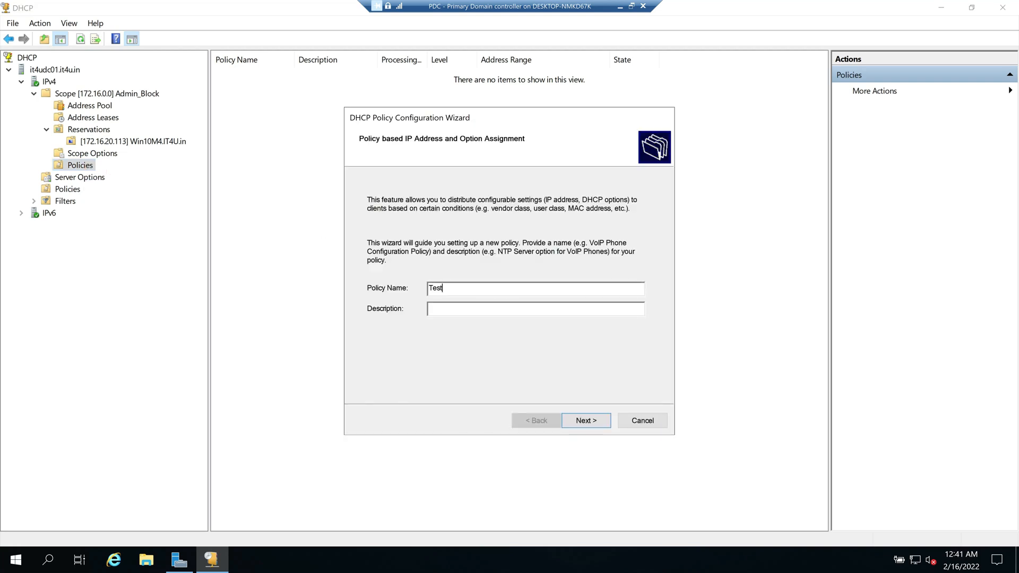
{"action": "left_click", "coordinate": [597, 422]}
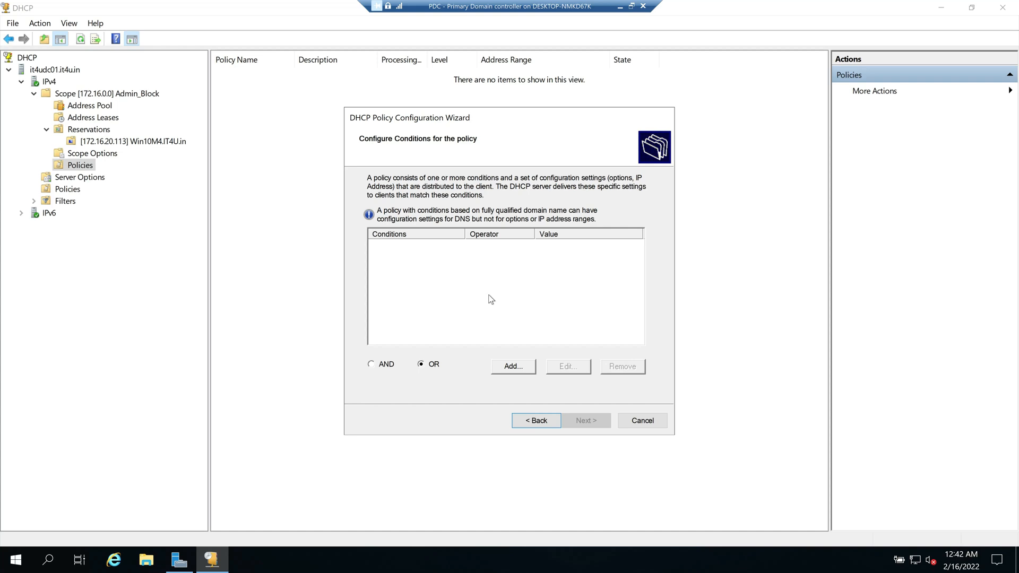
{"action": "left_click", "coordinate": [653, 419]}
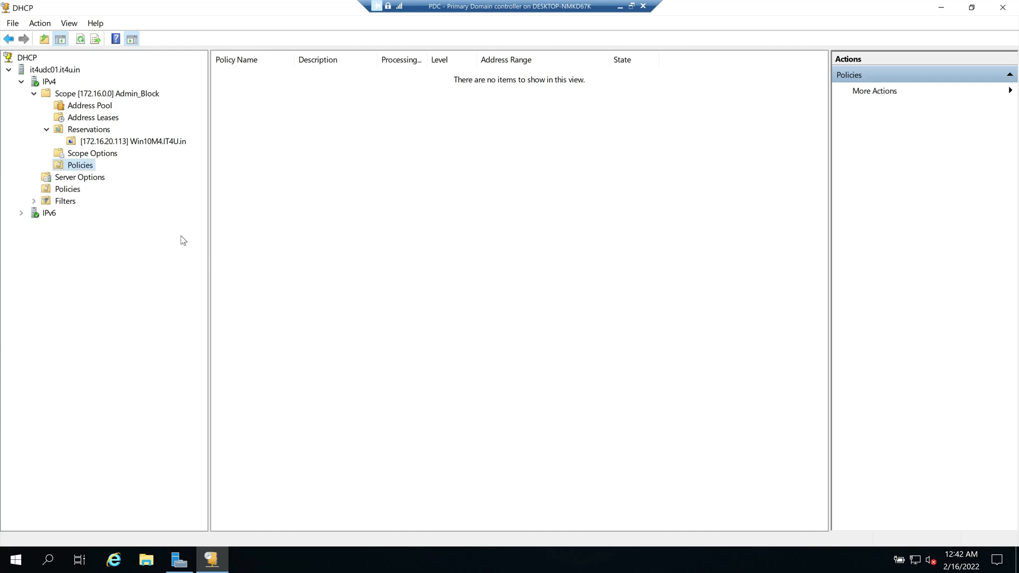
{"action": "left_click", "coordinate": [33, 94]}
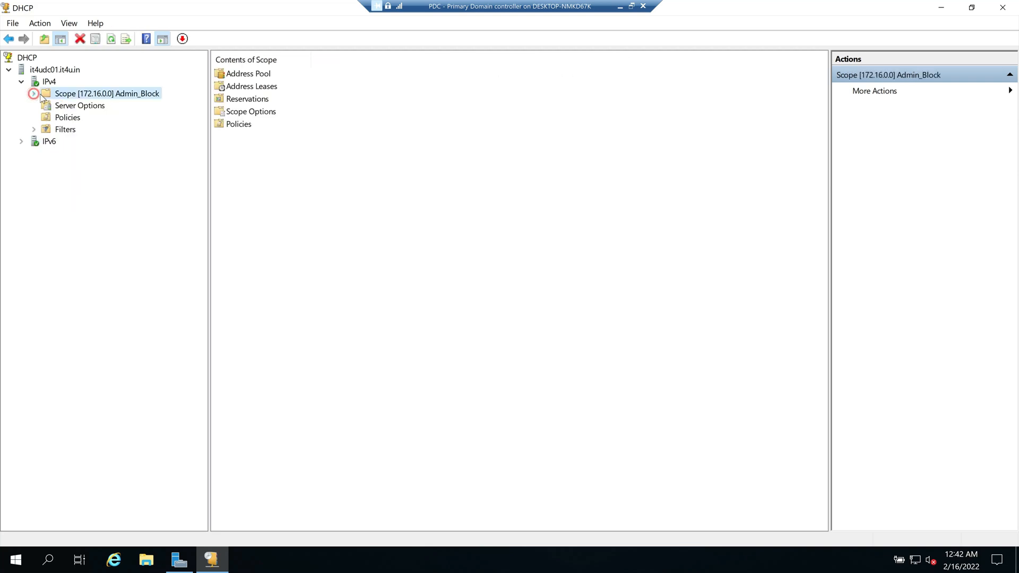
Step: Scroll through the Server Options Available Options list and cancel without enabling any
{"action": "left_click", "coordinate": [78, 108]}
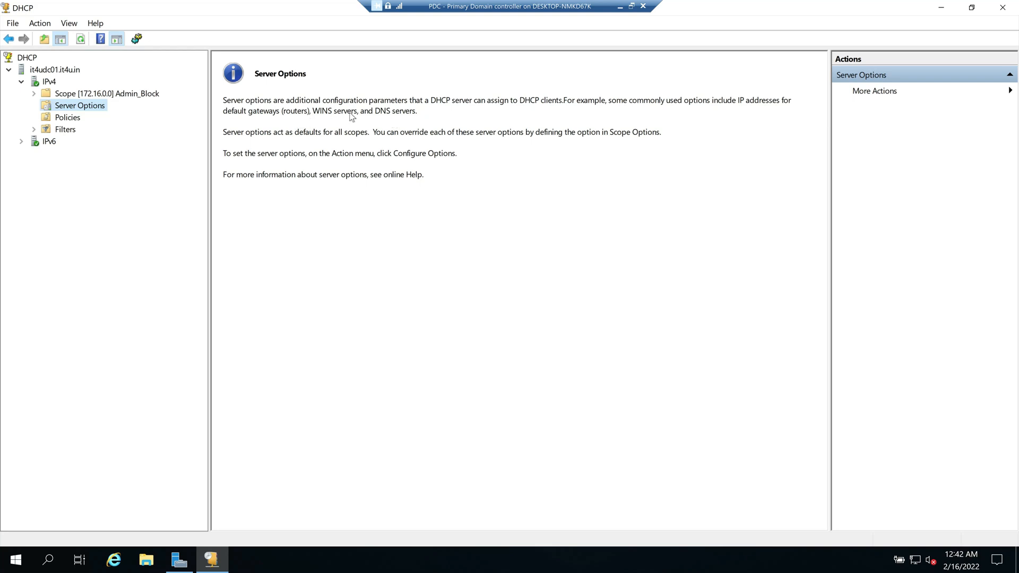
{"action": "right_click", "coordinate": [82, 106]}
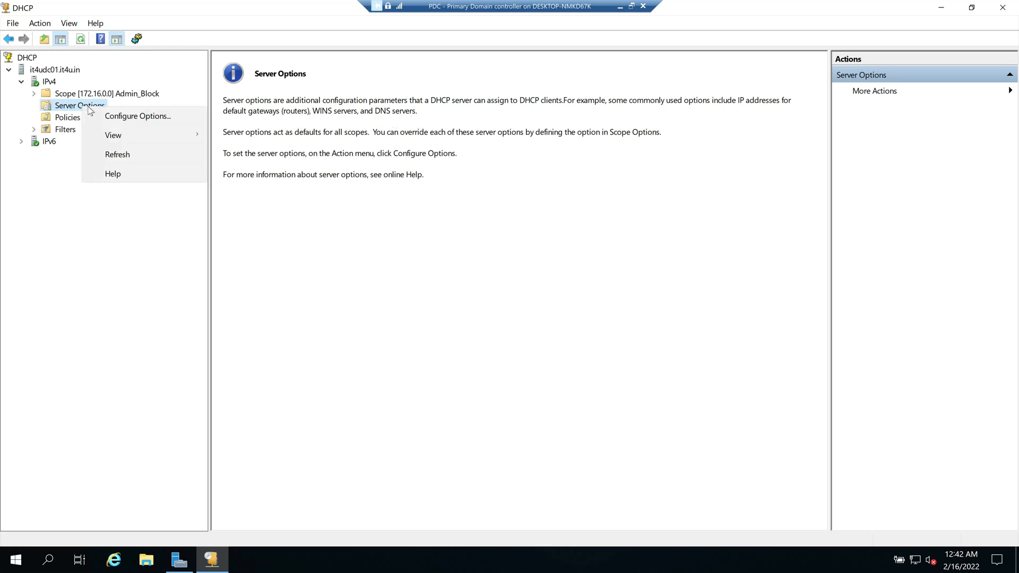
{"action": "left_click", "coordinate": [131, 122]}
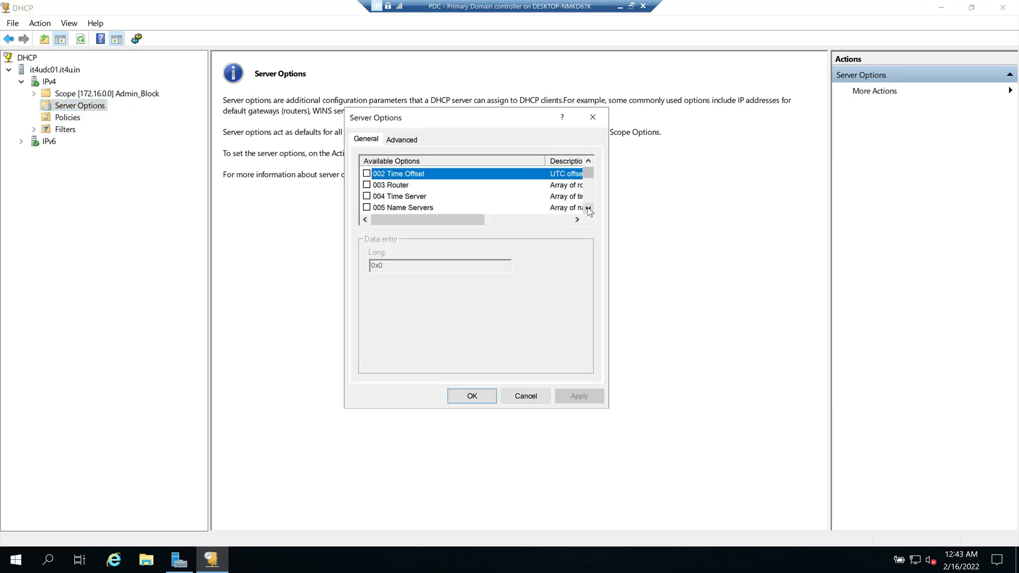
{"action": "scroll", "coordinate": [589, 211], "scroll_direction": "down", "scroll_amount": 11}
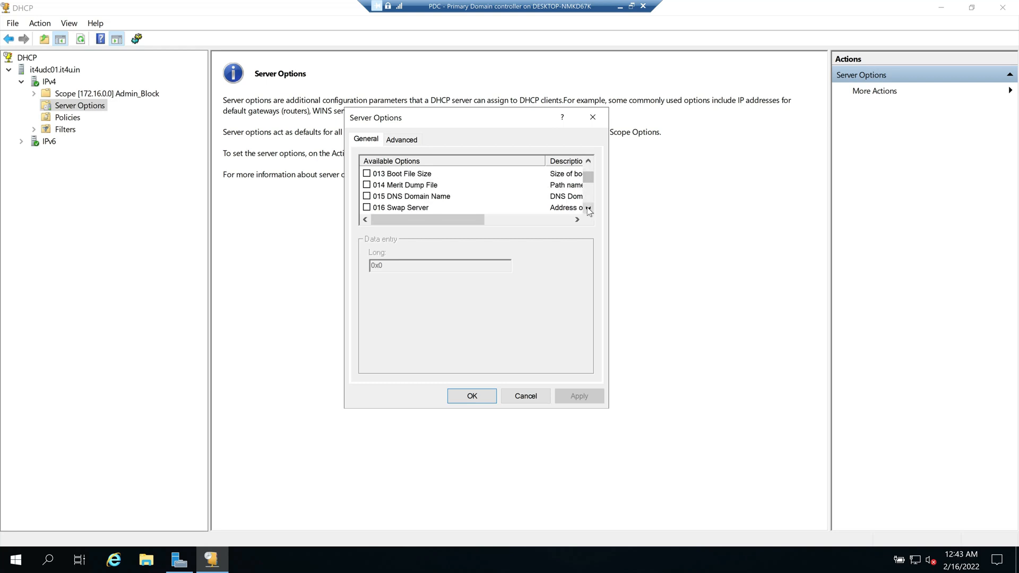
{"action": "scroll", "coordinate": [589, 211], "scroll_direction": "down", "scroll_amount": 4}
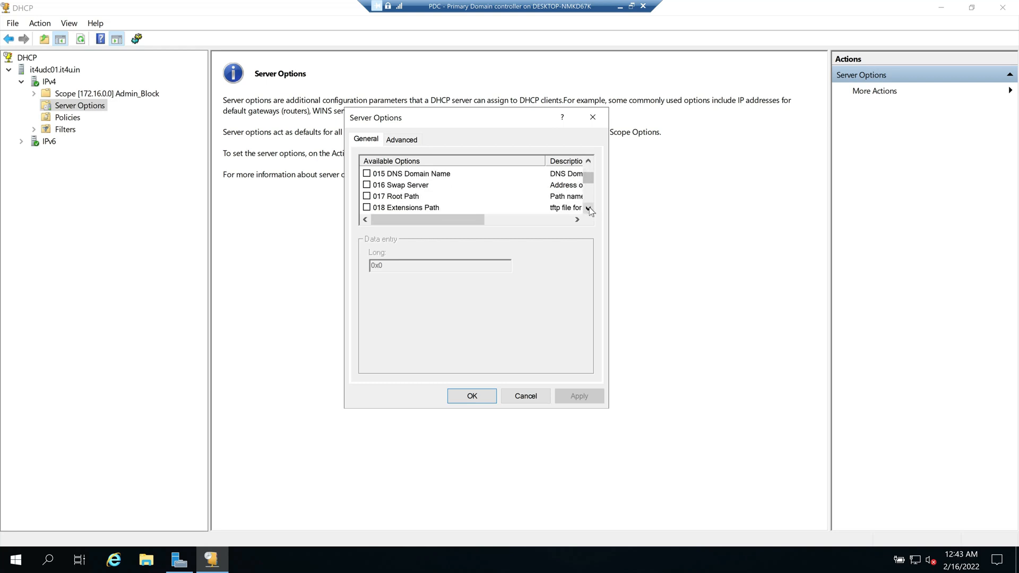
{"action": "left_click_drag", "start_coordinate": [594, 180], "coordinate": [591, 175]}
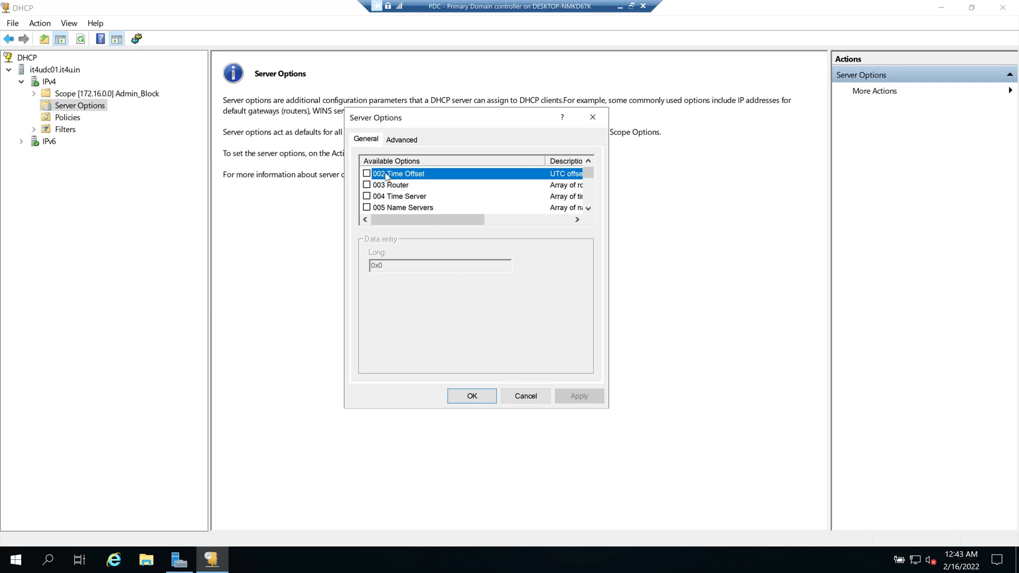
{"action": "left_click", "coordinate": [528, 397]}
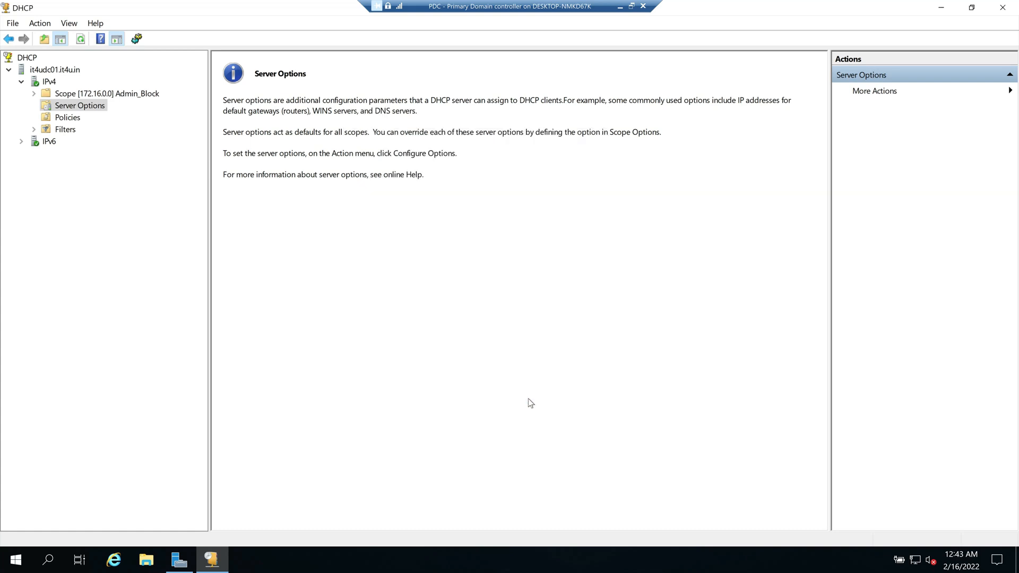
Step: Start a new server policy, cancel the wizard unsaved, and show the Allow and Deny MAC filters
{"action": "left_click", "coordinate": [71, 119]}
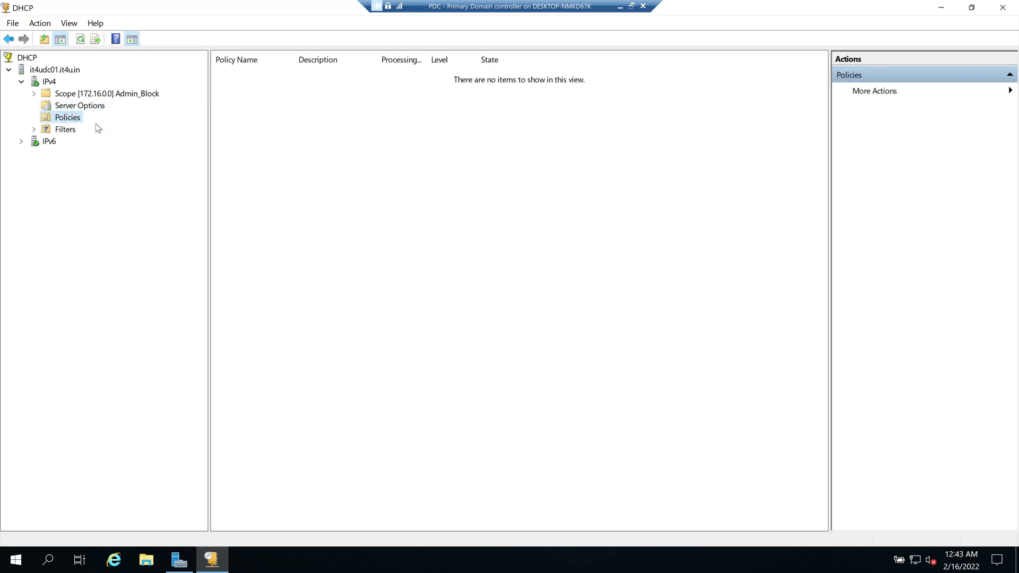
{"action": "right_click", "coordinate": [69, 123]}
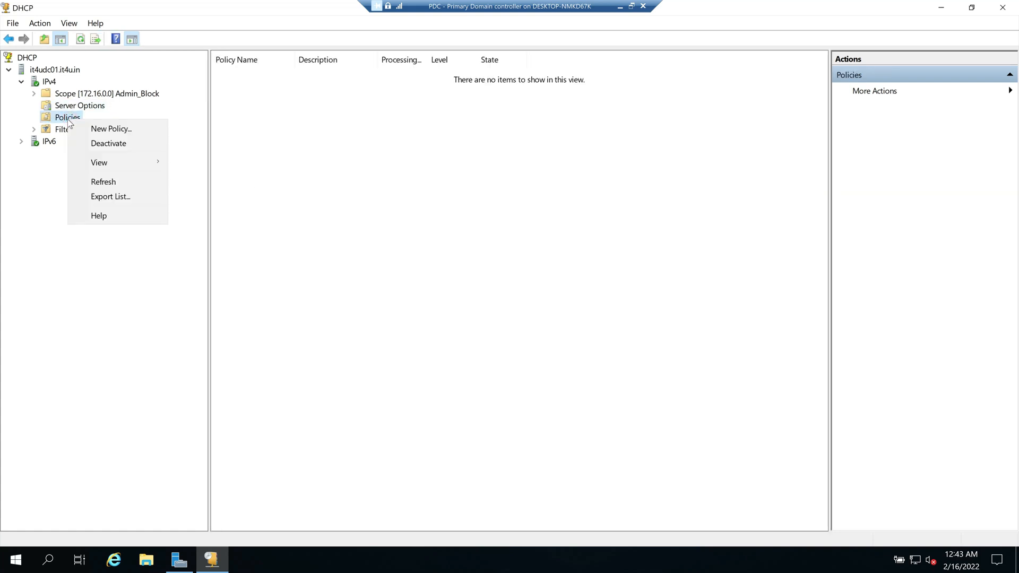
{"action": "left_click", "coordinate": [95, 132]}
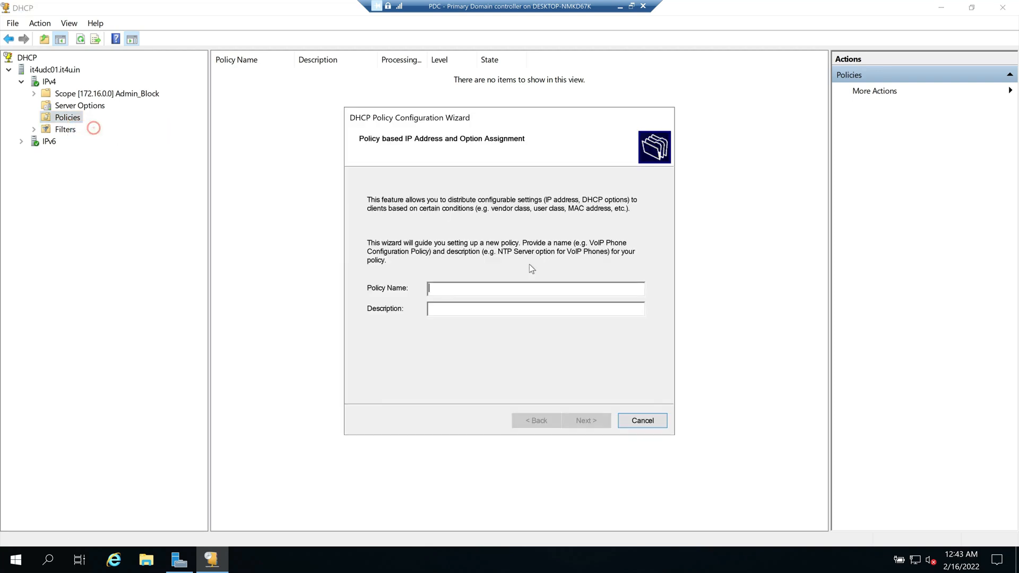
{"action": "left_click", "coordinate": [649, 424]}
{"action": "key", "text": "Down"}
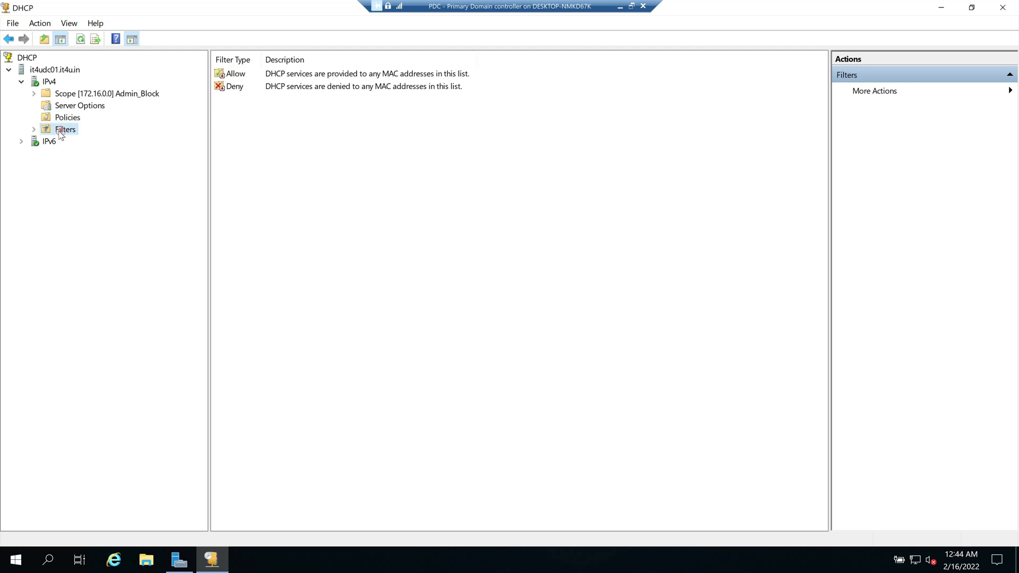
Step: Expand Filters and look through the Allow and Deny MAC lists, ending on Allow
{"action": "left_click", "coordinate": [35, 129]}
{"action": "left_click", "coordinate": [76, 142]}
{"action": "left_click", "coordinate": [80, 153]}
{"action": "left_click", "coordinate": [77, 142]}
Step: Open Admin_Block's address leases, cancel adding 172.16.20.111 to a filter, then show the empty Allow list
{"action": "left_click", "coordinate": [34, 94]}
{"action": "left_click", "coordinate": [68, 118]}
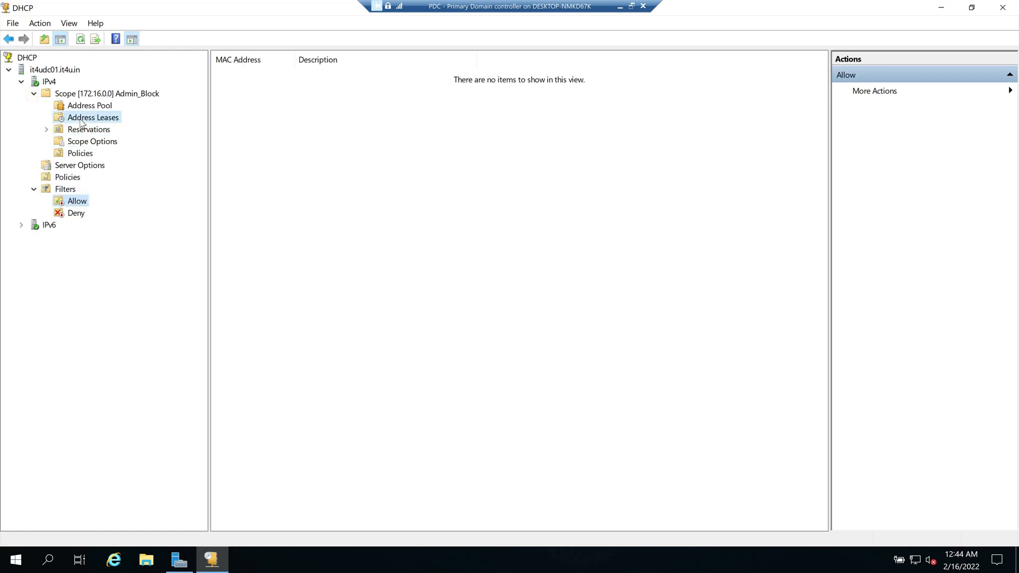
{"action": "left_click", "coordinate": [259, 88]}
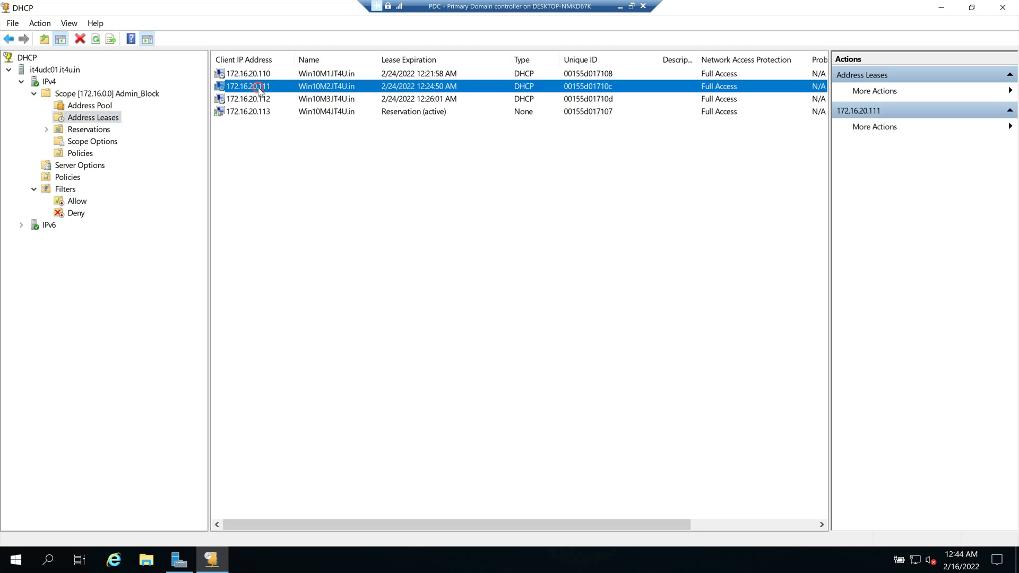
{"action": "right_click", "coordinate": [260, 88]}
{"action": "left_click", "coordinate": [305, 96]}
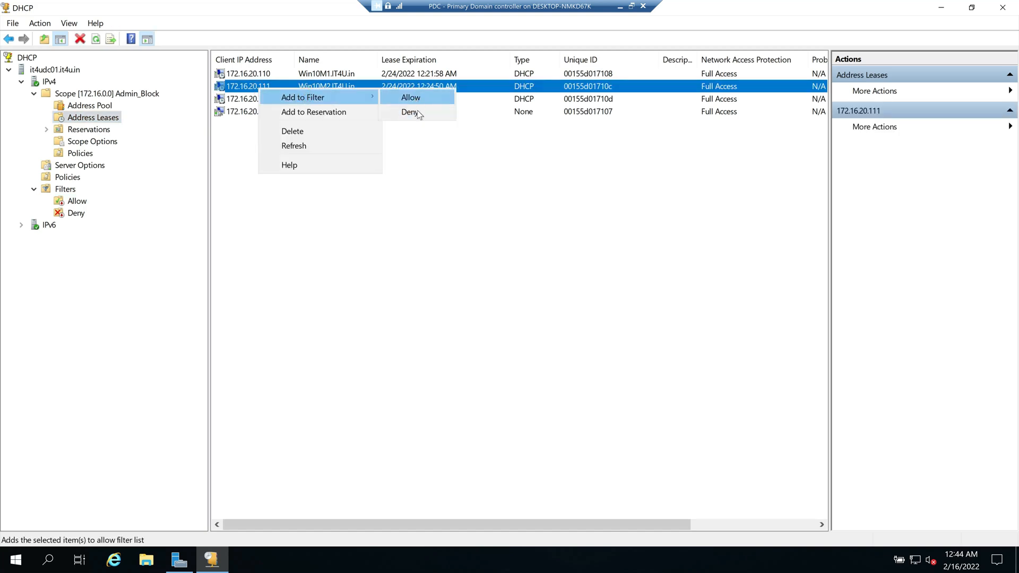
{"action": "right_click", "coordinate": [259, 75]}
{"action": "left_click", "coordinate": [303, 84]}
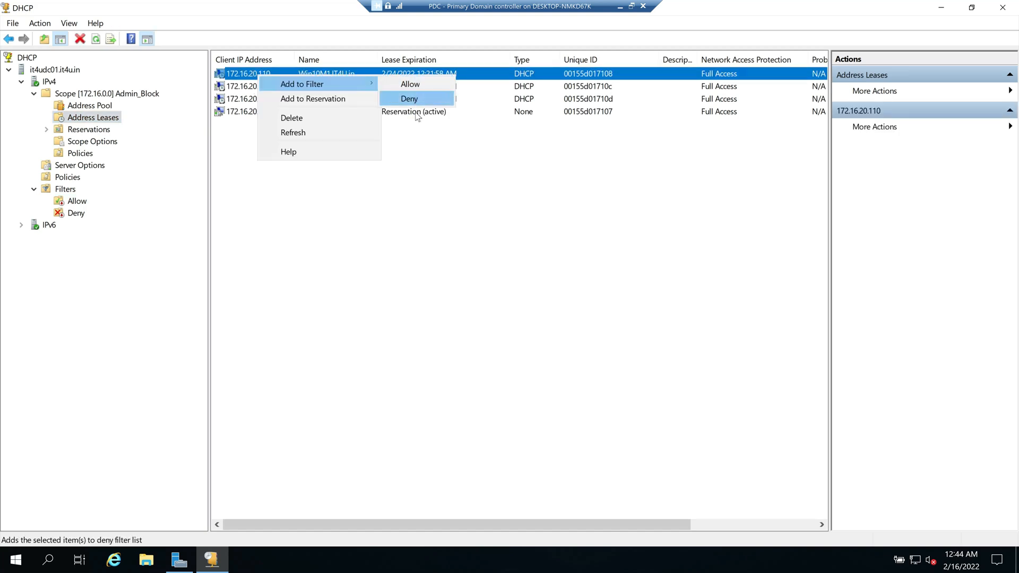
{"action": "left_click", "coordinate": [411, 99]}
{"action": "left_click", "coordinate": [75, 202]}
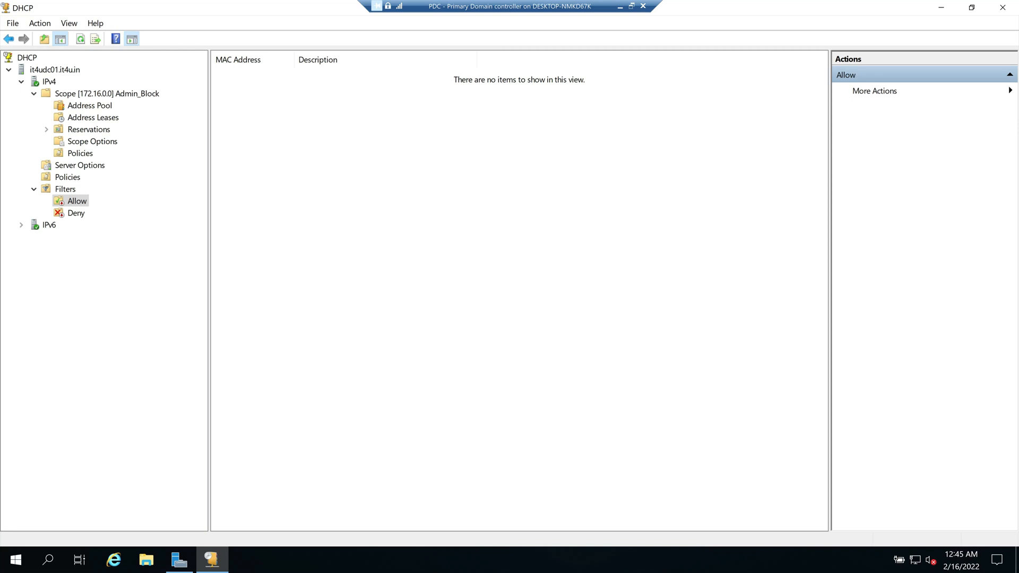
Step: In Paint, write '100 users' below the existing notes
{"action": "key", "text": "alt+Tab"}
{"action": "left_click", "coordinate": [152, 316]}
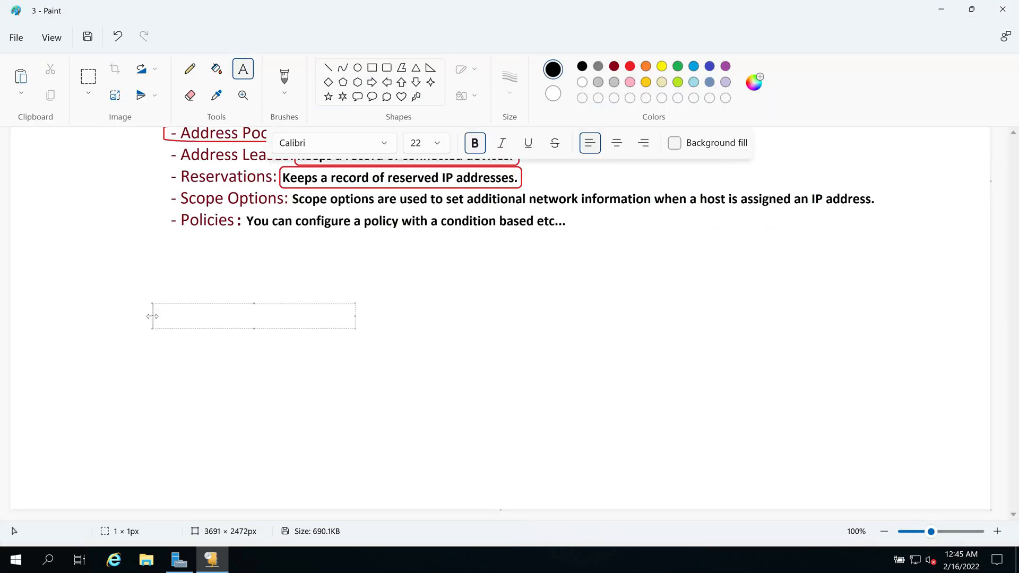
{"action": "type", "text": "100 users"}
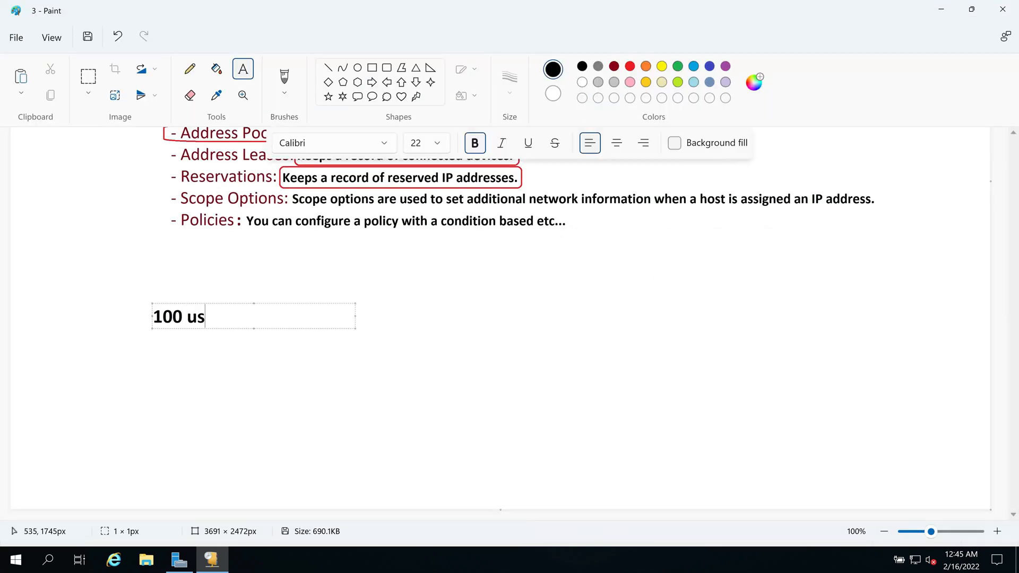
{"action": "left_click", "coordinate": [398, 396]}
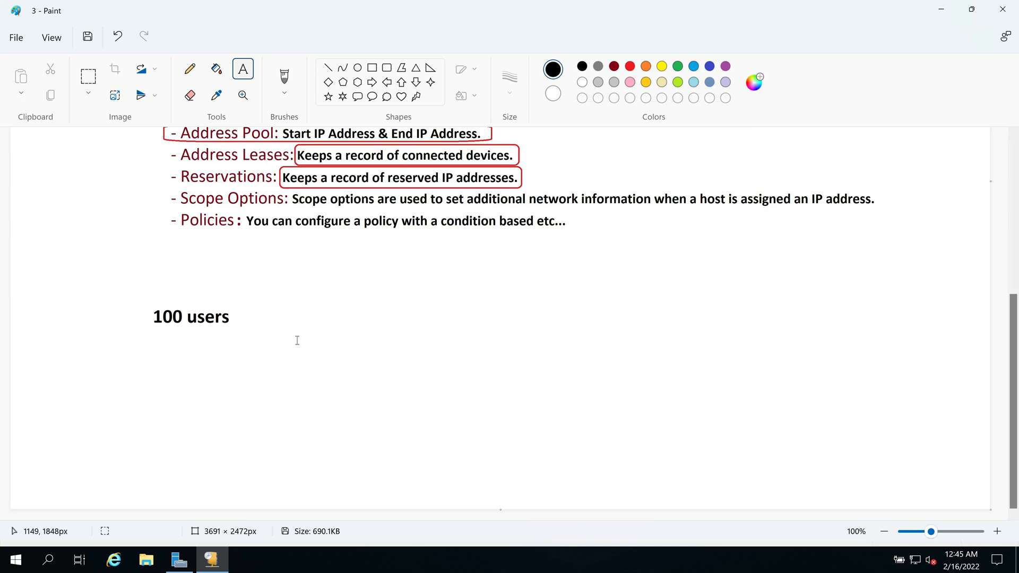
Step: Add the numbers 70 and 30 on two lines to the right of '100 users'
{"action": "left_click", "coordinate": [337, 321]}
{"action": "type", "text": "70"}
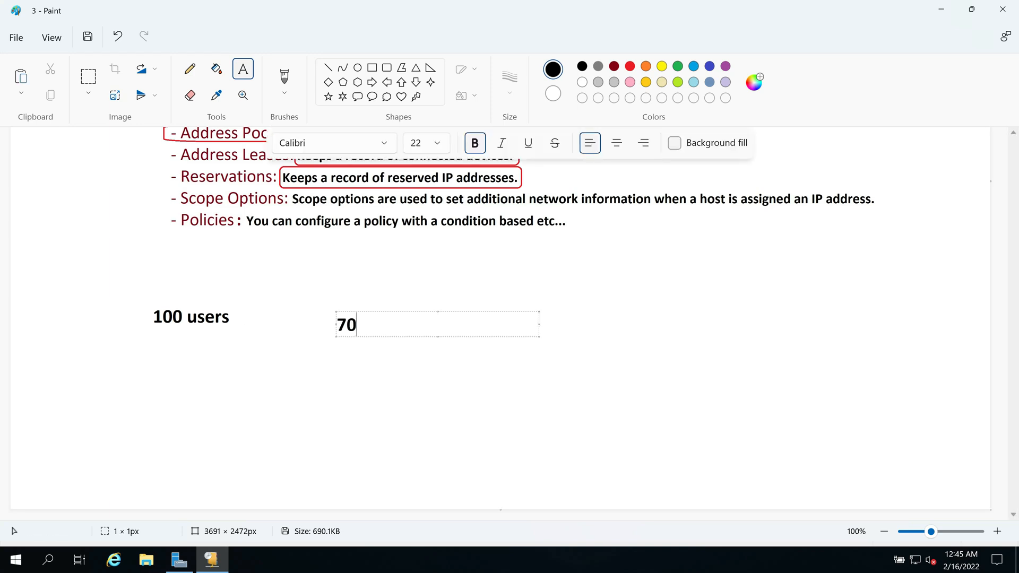
{"action": "key", "text": "Return"}
{"action": "key", "text": "Return"}
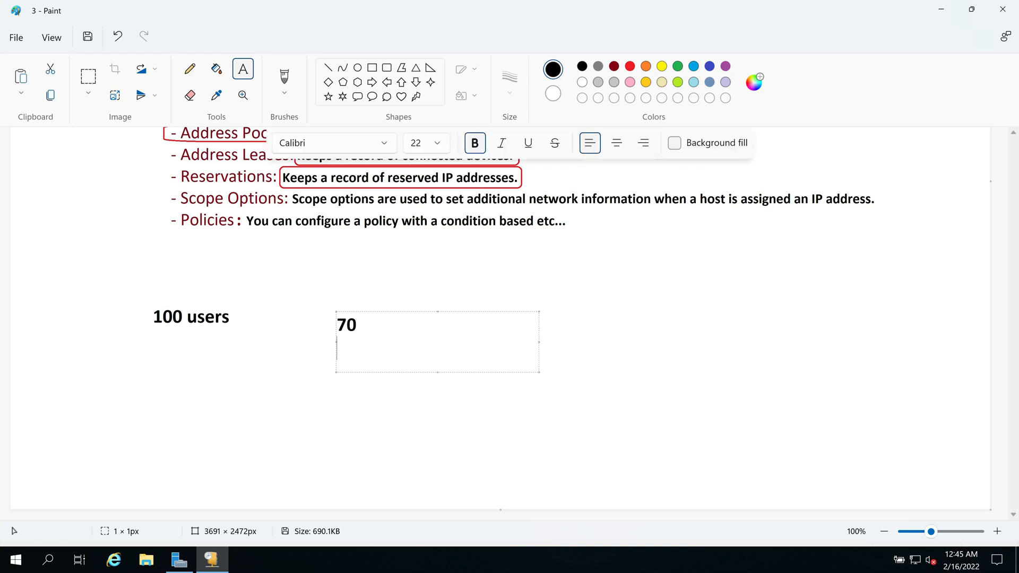
{"action": "type", "text": "30"}
{"action": "left_click", "coordinate": [386, 381]}
Step: Label 70 as 'Access', begin typing 'Blo' beside 30, then open the Allow filter's menu in DHCP
{"action": "left_click", "coordinate": [370, 314]}
{"action": "type", "text": "Access"}
{"action": "left_click", "coordinate": [376, 349]}
{"action": "left_click", "coordinate": [376, 348]}
{"action": "type", "text": "Blo"}
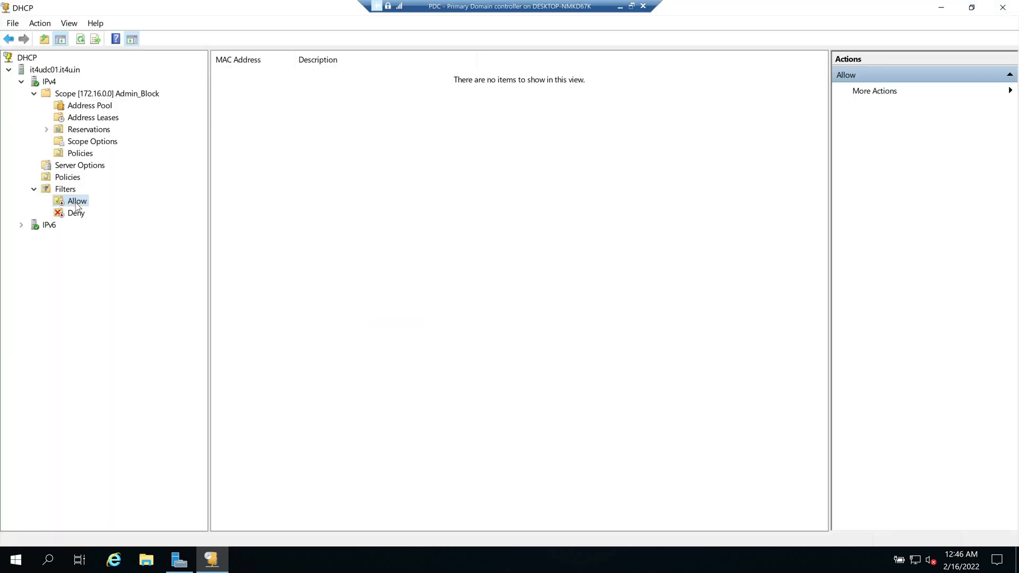
{"action": "right_click", "coordinate": [76, 204]}
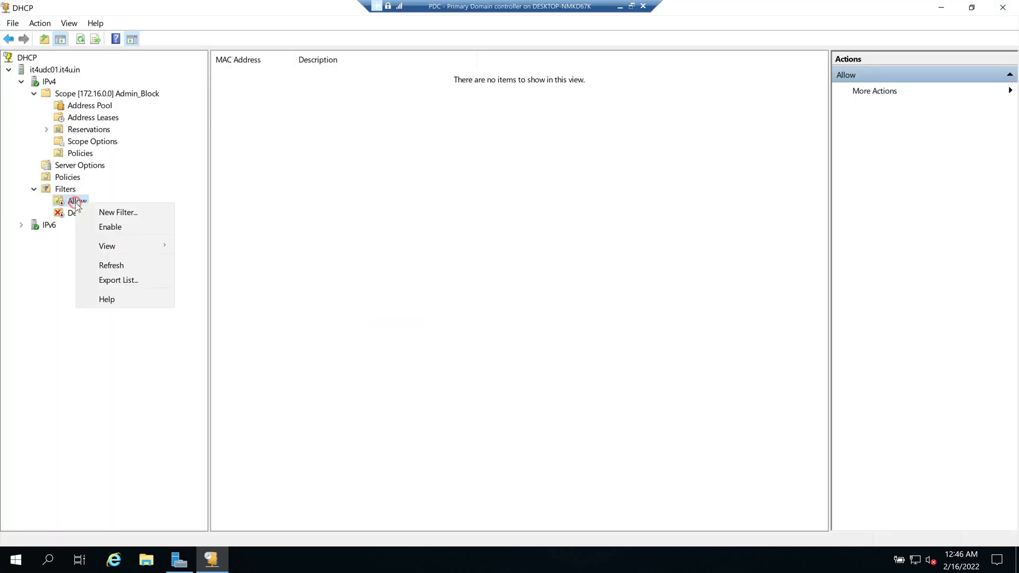
Step: Open and close the New Filter forms for Allow and Deny without adding entries, then return to Paint
{"action": "left_click", "coordinate": [105, 213]}
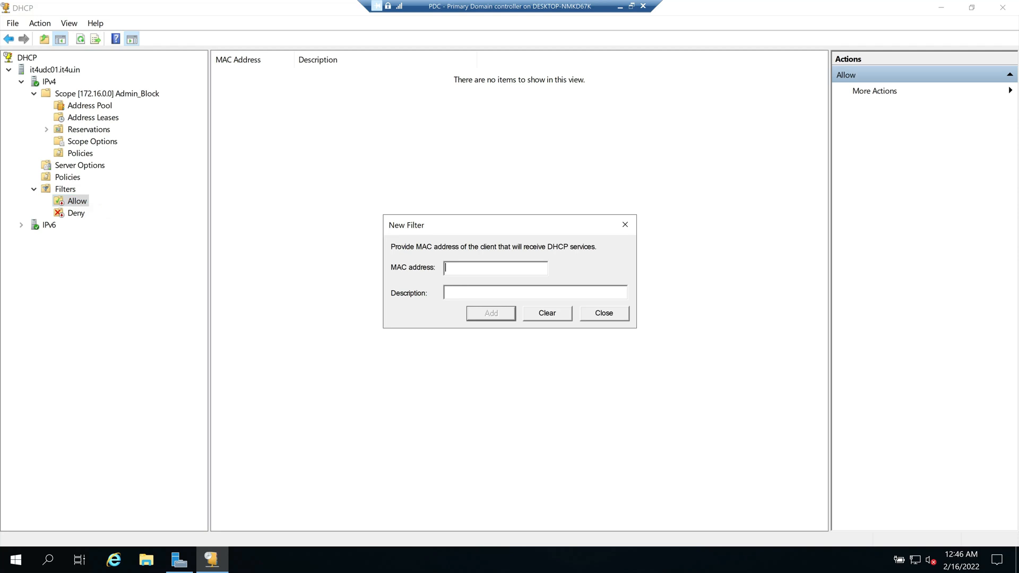
{"action": "left_click", "coordinate": [604, 313]}
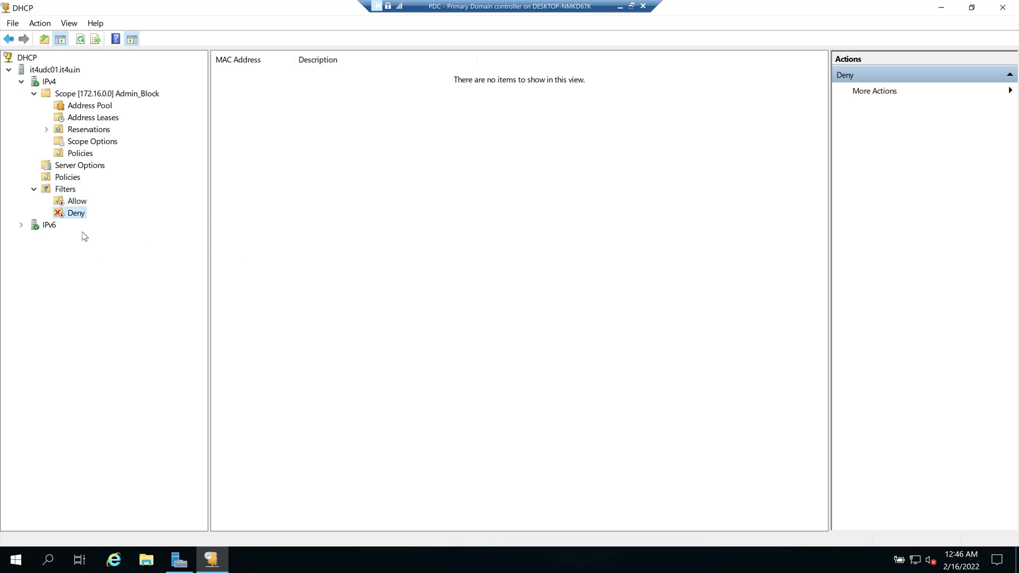
{"action": "right_click", "coordinate": [76, 219]}
{"action": "left_click", "coordinate": [97, 223]}
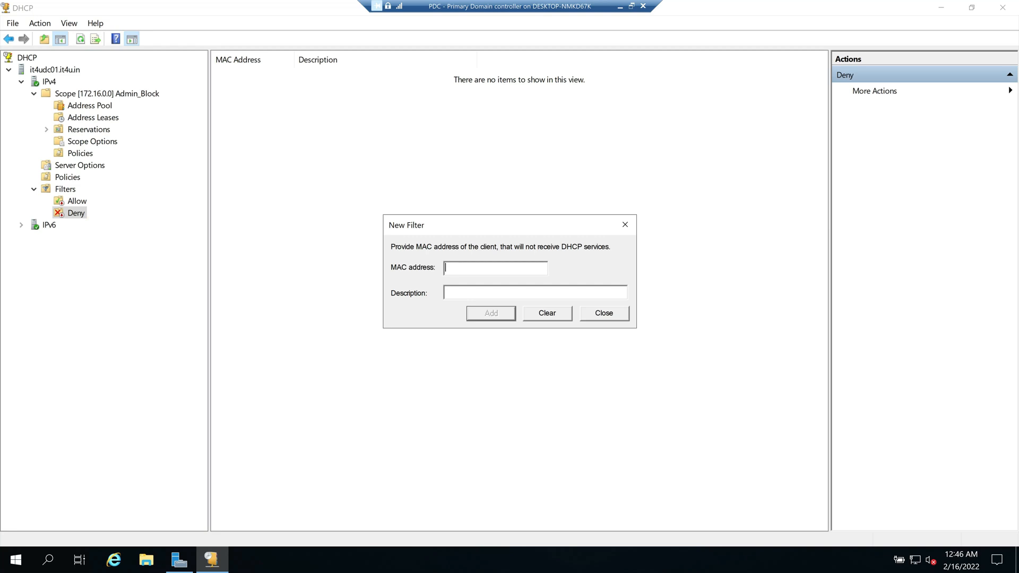
{"action": "left_click", "coordinate": [605, 314]}
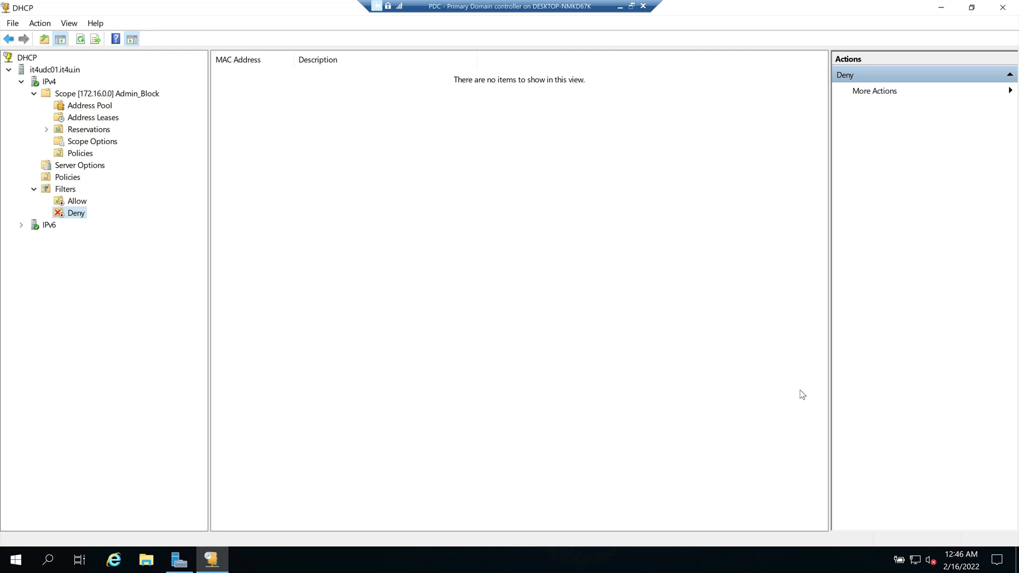
{"action": "key", "text": "alt+Tab"}
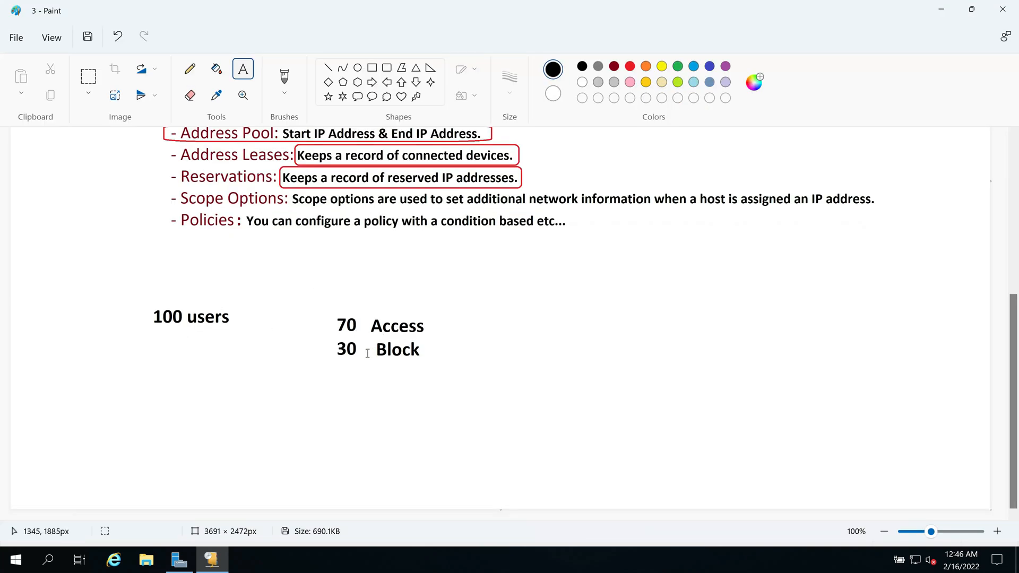
Step: Draw a red rectangle around '30 Block' in Paint, then briefly open and dismiss DHCP's Deny filter menu
{"action": "left_click_drag", "start_coordinate": [327, 340], "coordinate": [438, 366]}
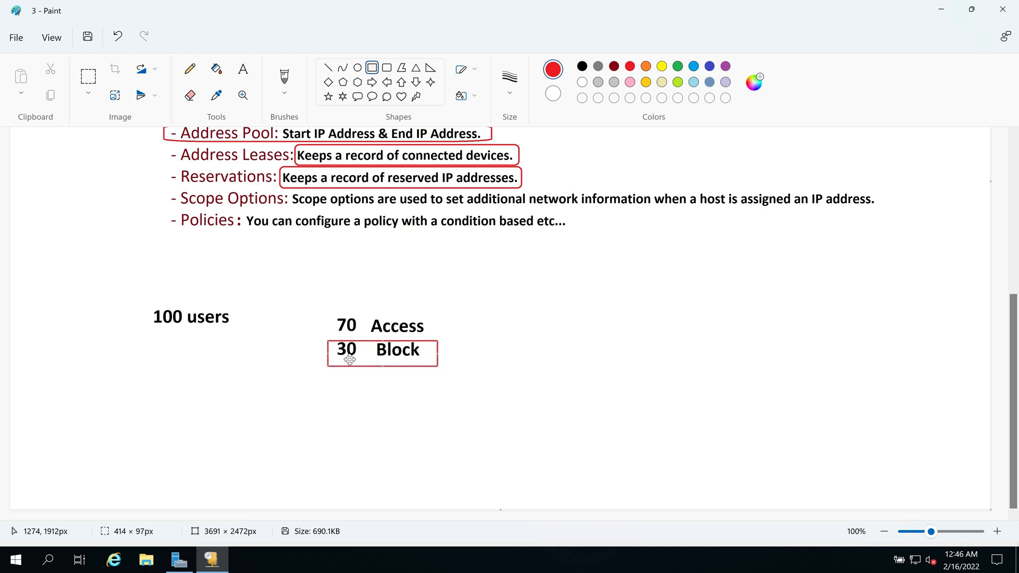
{"action": "left_click", "coordinate": [607, 373]}
{"action": "key", "text": "alt+Tab"}
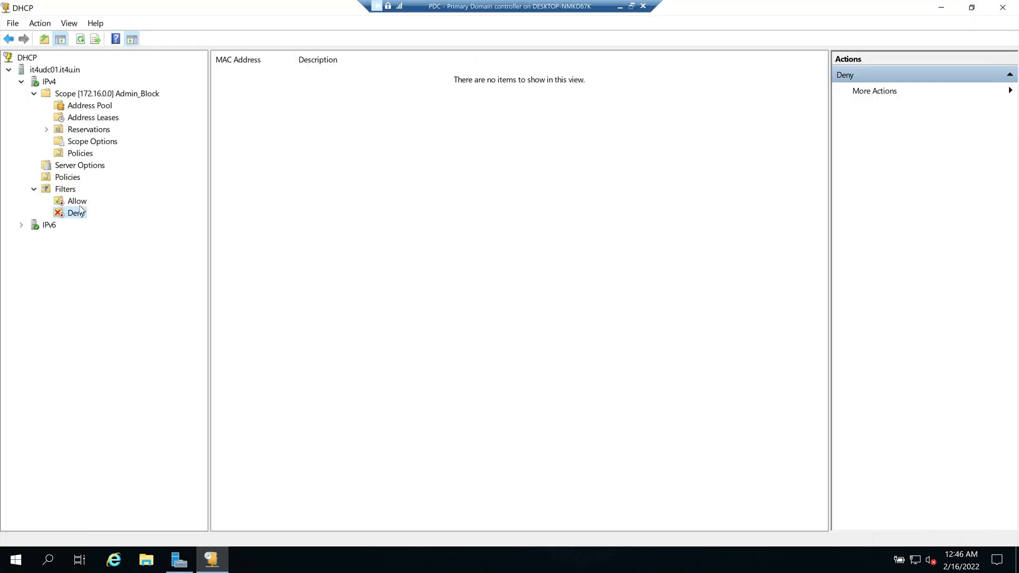
{"action": "right_click", "coordinate": [77, 214]}
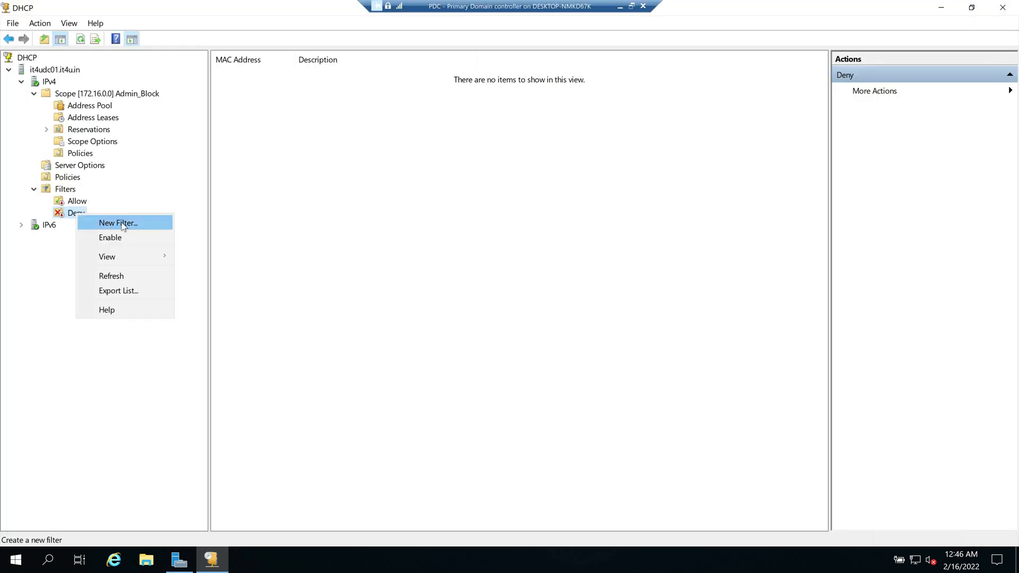
{"action": "left_click", "coordinate": [308, 184]}
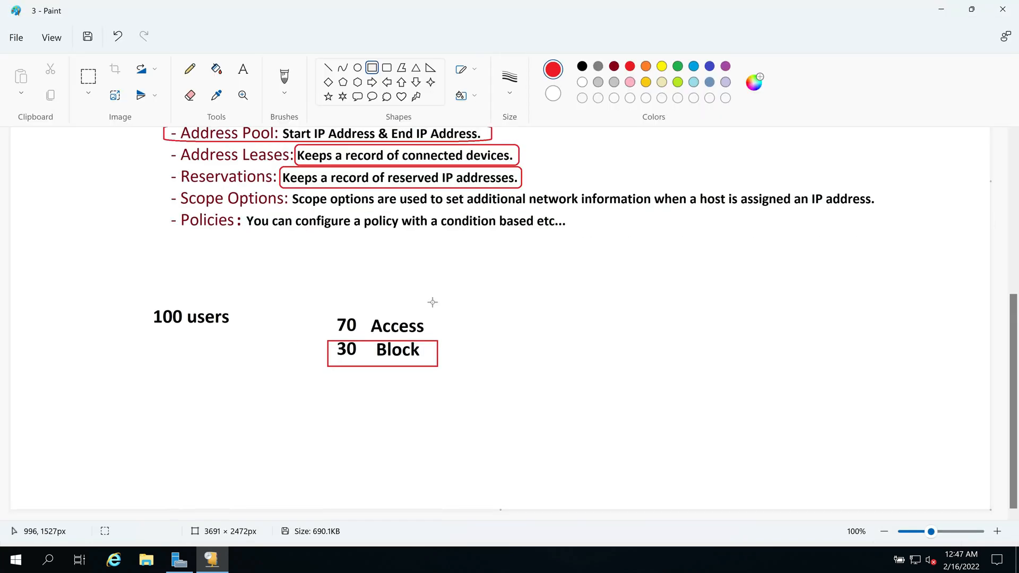
Step: Write a black two-line note '70 block' / '30 Allow' right of 70 Access, then return to DHCP
{"action": "left_click", "coordinate": [243, 69]}
{"action": "left_click", "coordinate": [583, 66]}
{"action": "left_click", "coordinate": [465, 321]}
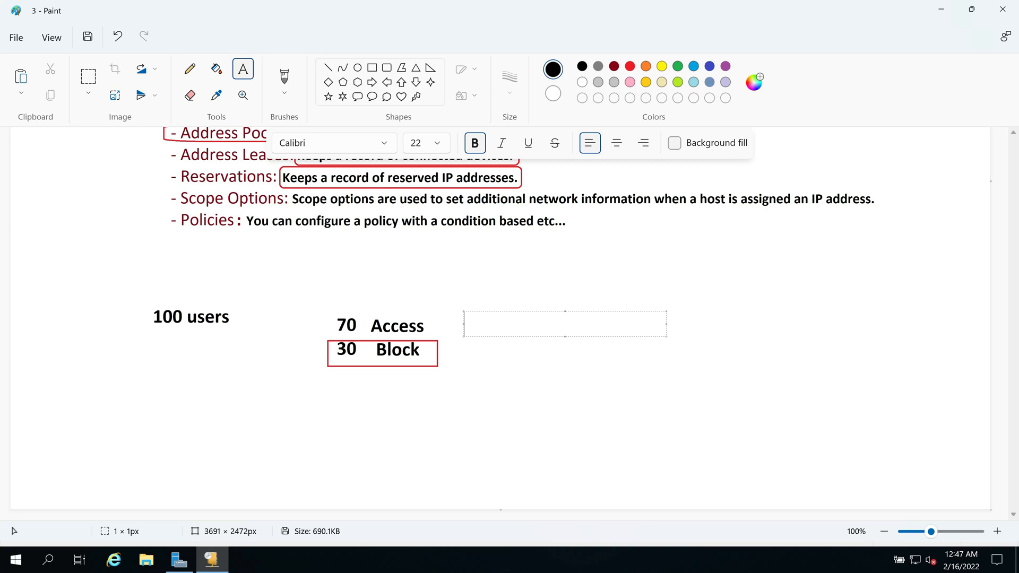
{"action": "type", "text": "70 block"}
{"action": "key", "text": "Return"}
{"action": "type", "text": "30 Allow"}
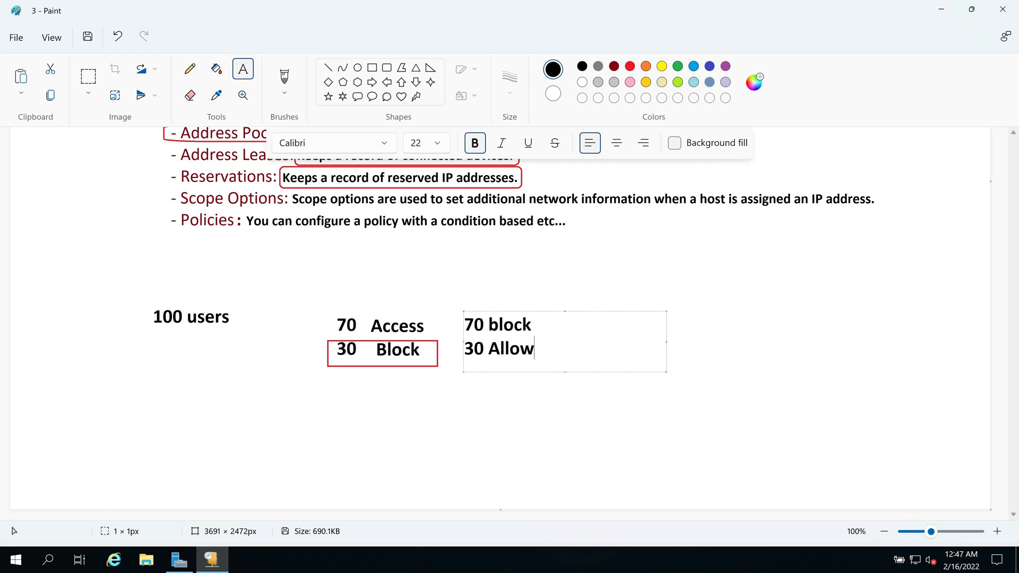
{"action": "left_click", "coordinate": [479, 311]}
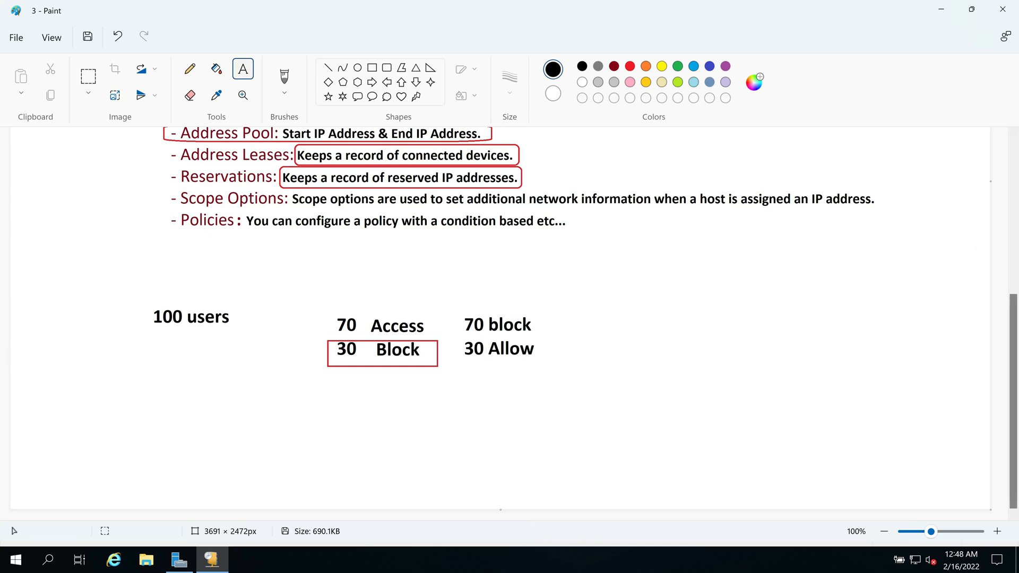
{"action": "key", "text": "alt+Tab"}
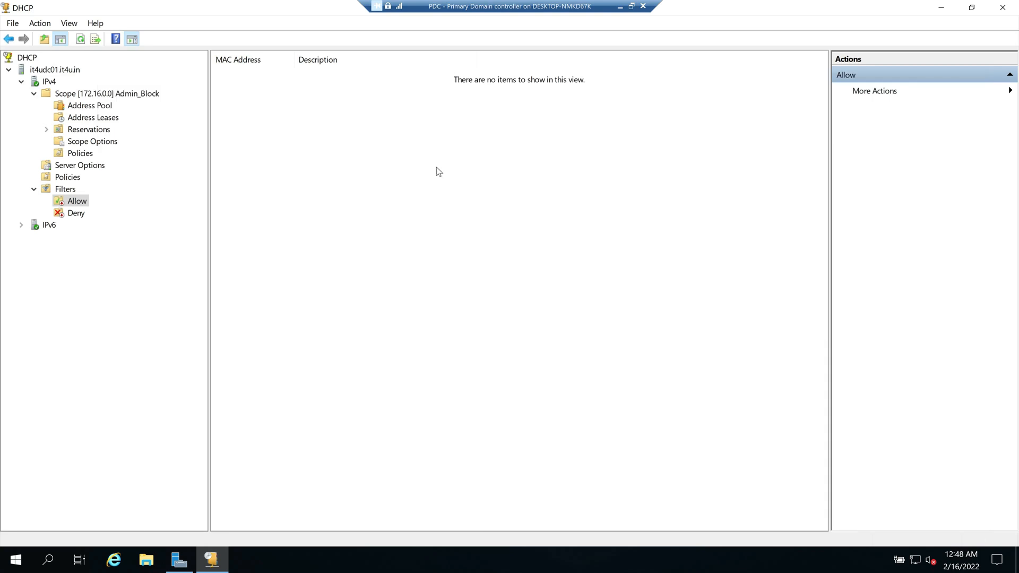
Step: Open the Allow filter's New Filter form and close it unchanged
{"action": "left_click", "coordinate": [77, 214]}
{"action": "left_click", "coordinate": [77, 203]}
{"action": "right_click", "coordinate": [77, 204]}
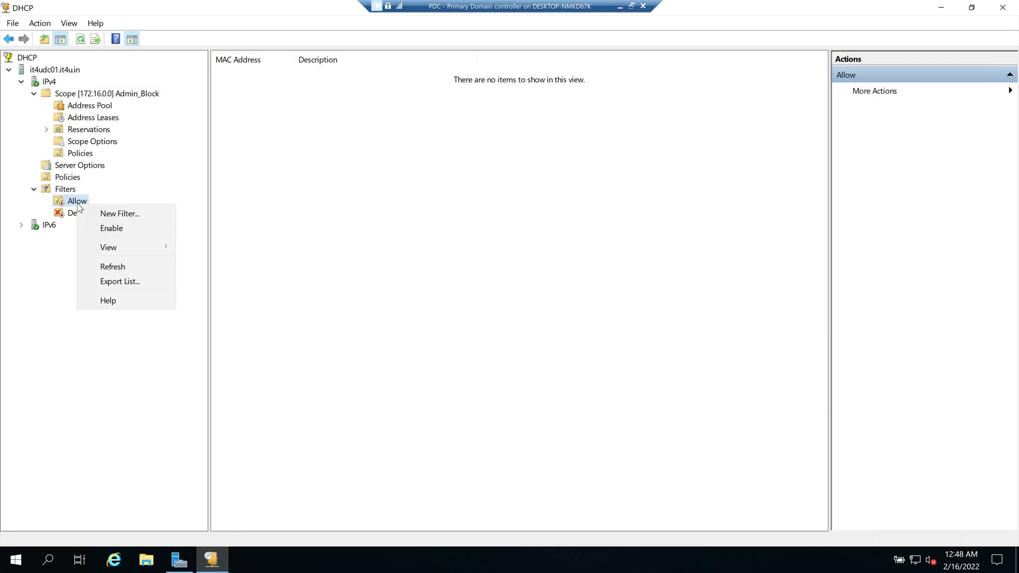
{"action": "left_click", "coordinate": [106, 212]}
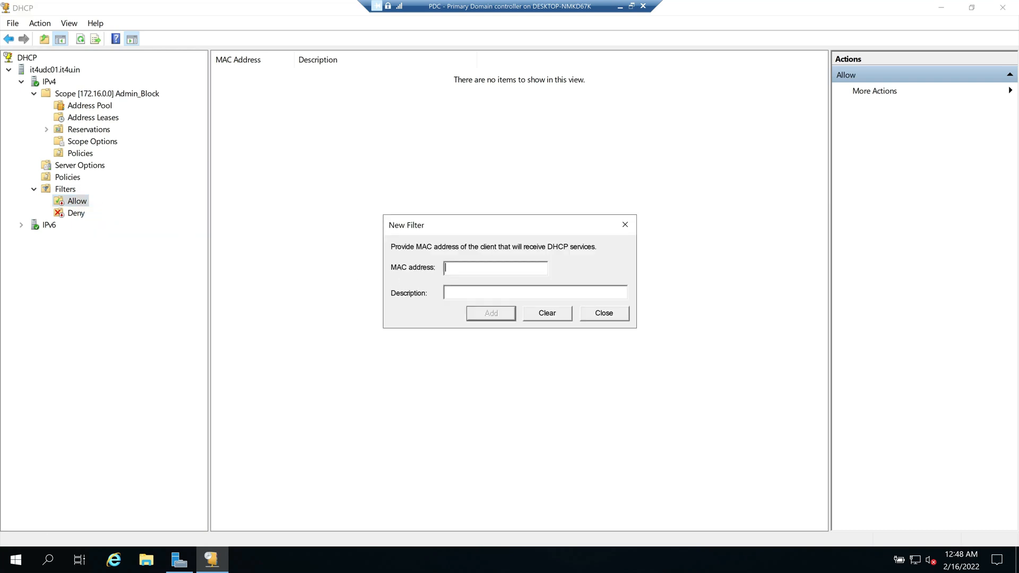
{"action": "left_click", "coordinate": [610, 314]}
Step: Open and close the Deny filter's New Filter form, then list the Admin_Block scope's address leases
{"action": "left_click", "coordinate": [76, 213]}
{"action": "right_click", "coordinate": [76, 214]}
{"action": "left_click", "coordinate": [100, 224]}
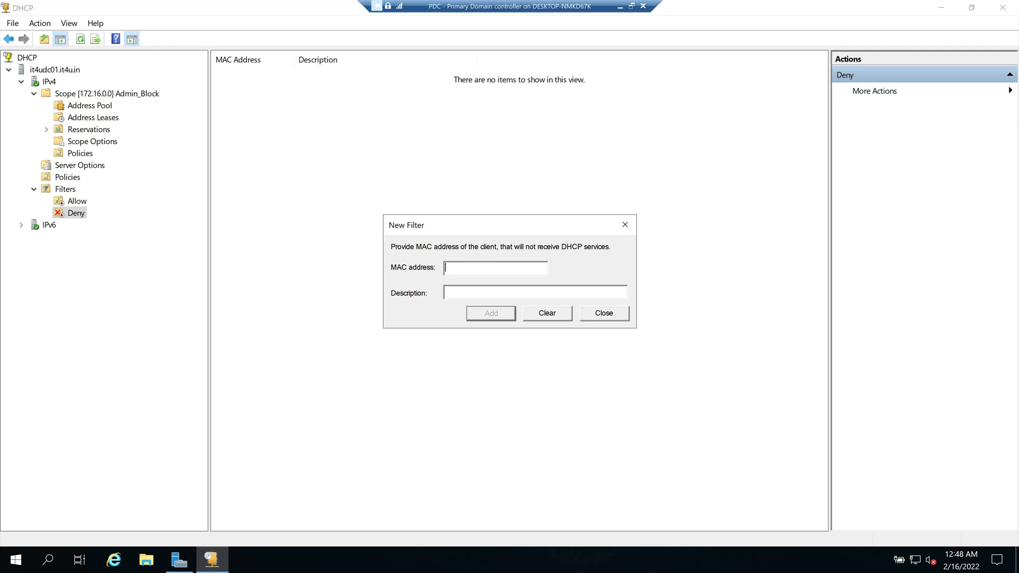
{"action": "left_click", "coordinate": [606, 316]}
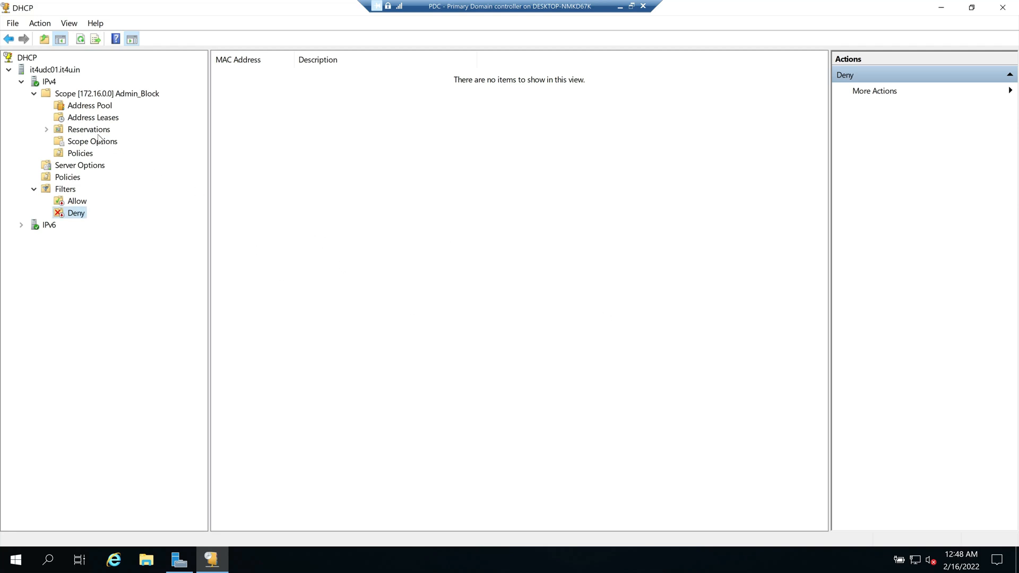
{"action": "left_click", "coordinate": [88, 120]}
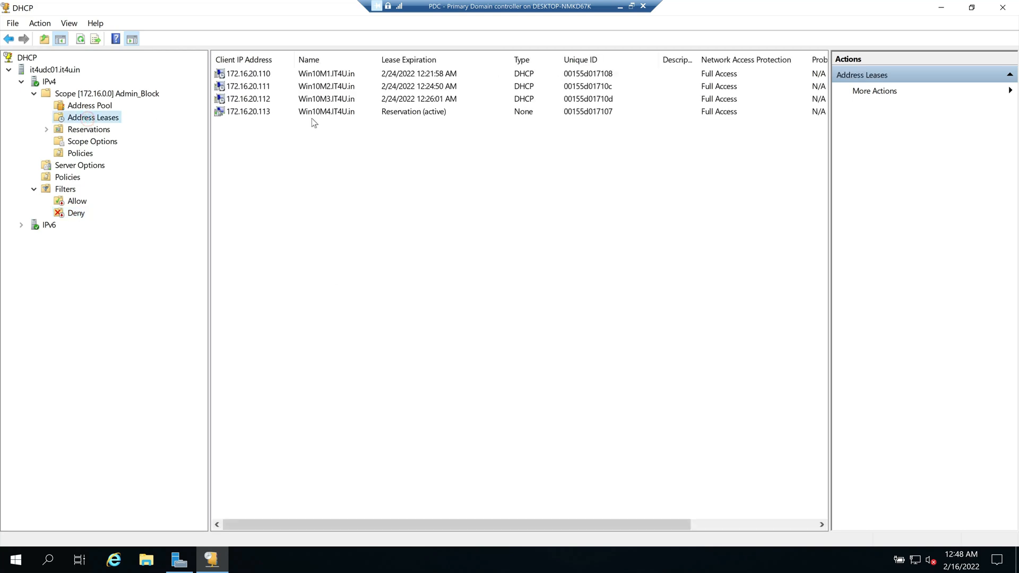
Step: Add lease 172.16.20.112's MAC to the Allow filter and 172.16.20.111's MAC to Deny
{"action": "left_click", "coordinate": [250, 99]}
{"action": "right_click", "coordinate": [250, 98]}
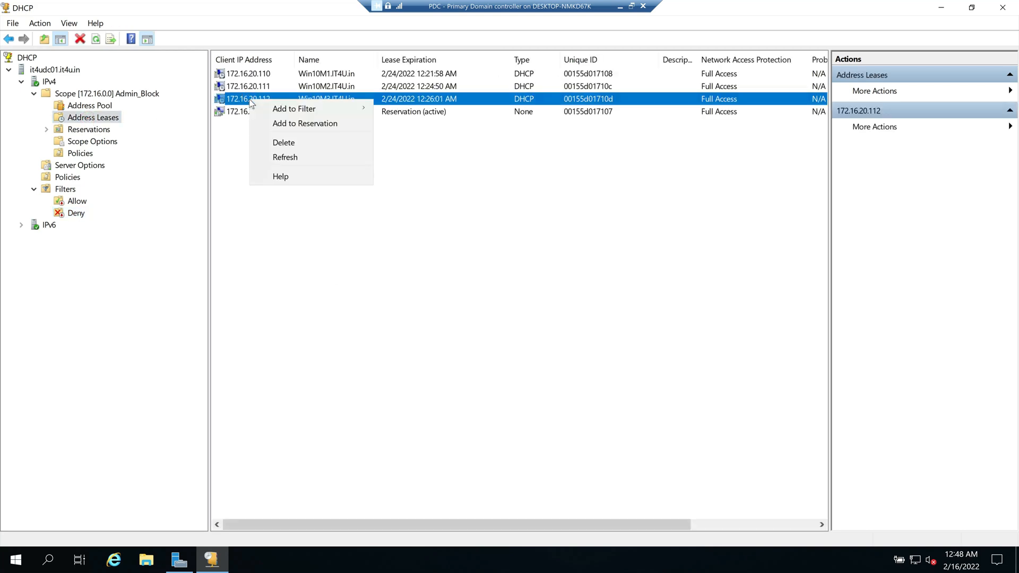
{"action": "mouse_move", "coordinate": [319, 111]}
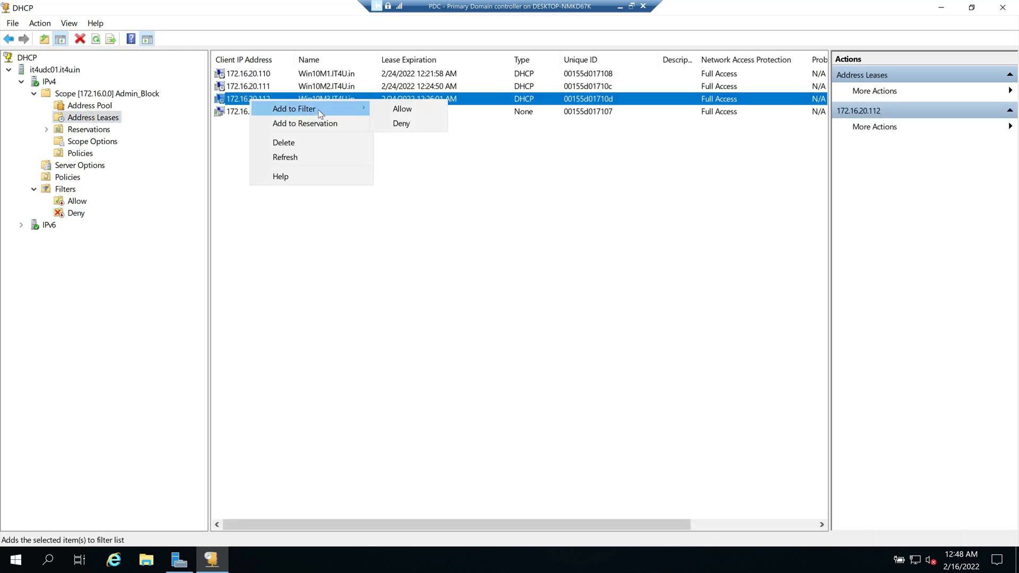
{"action": "left_click", "coordinate": [412, 110]}
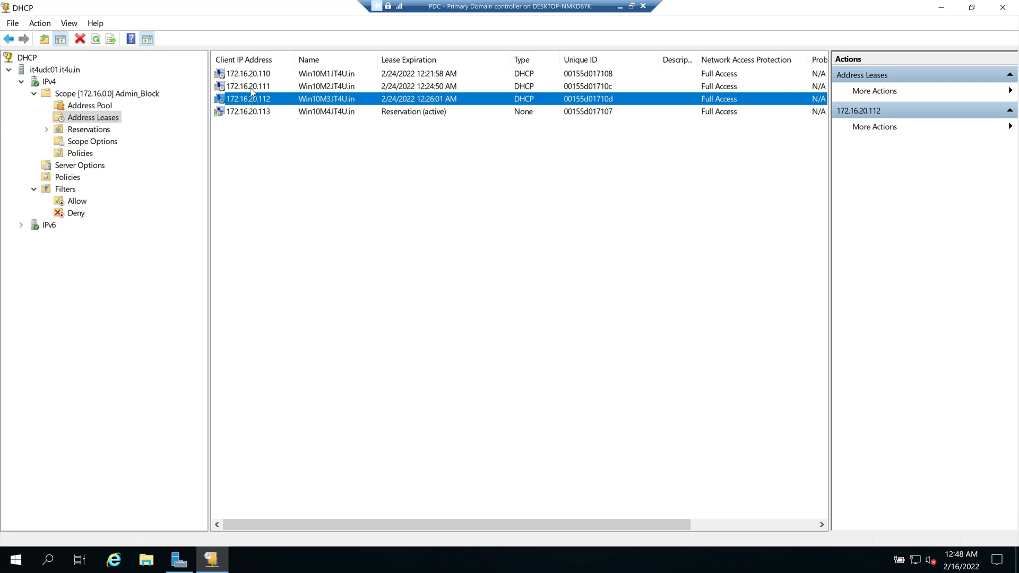
{"action": "left_click", "coordinate": [252, 90]}
{"action": "right_click", "coordinate": [251, 90]}
{"action": "left_click", "coordinate": [311, 99]}
{"action": "left_click", "coordinate": [403, 113]}
Step: Check the Allow list's Win10M3 entry and the Deny list's Win10M2 entry
{"action": "left_click", "coordinate": [77, 201]}
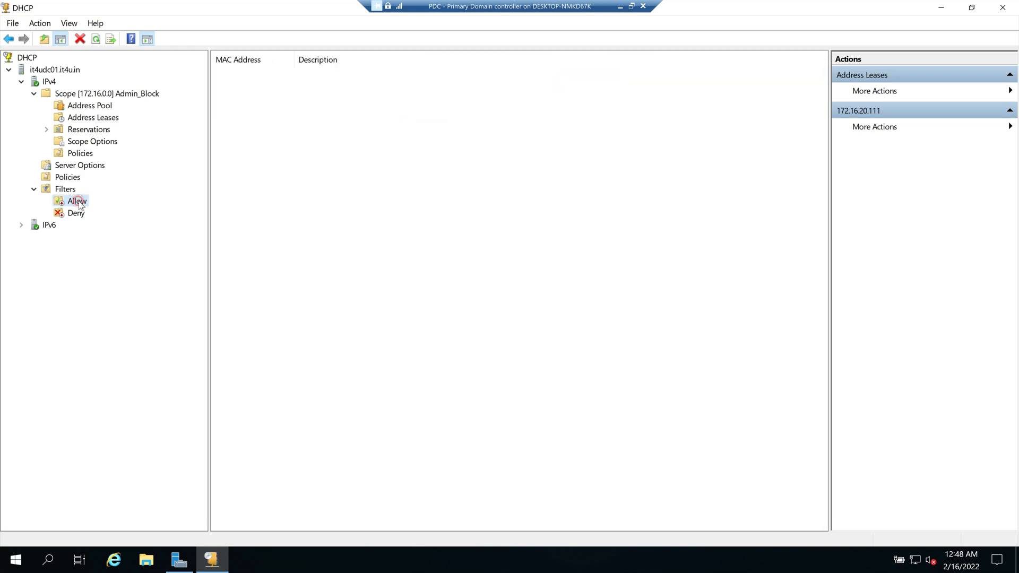
{"action": "left_click", "coordinate": [342, 145]}
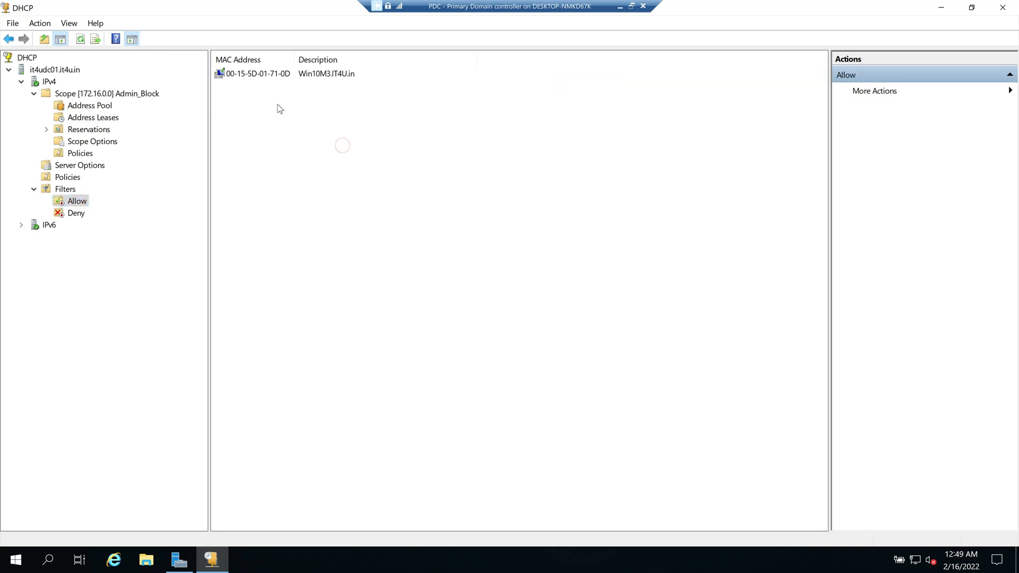
{"action": "left_click", "coordinate": [257, 74]}
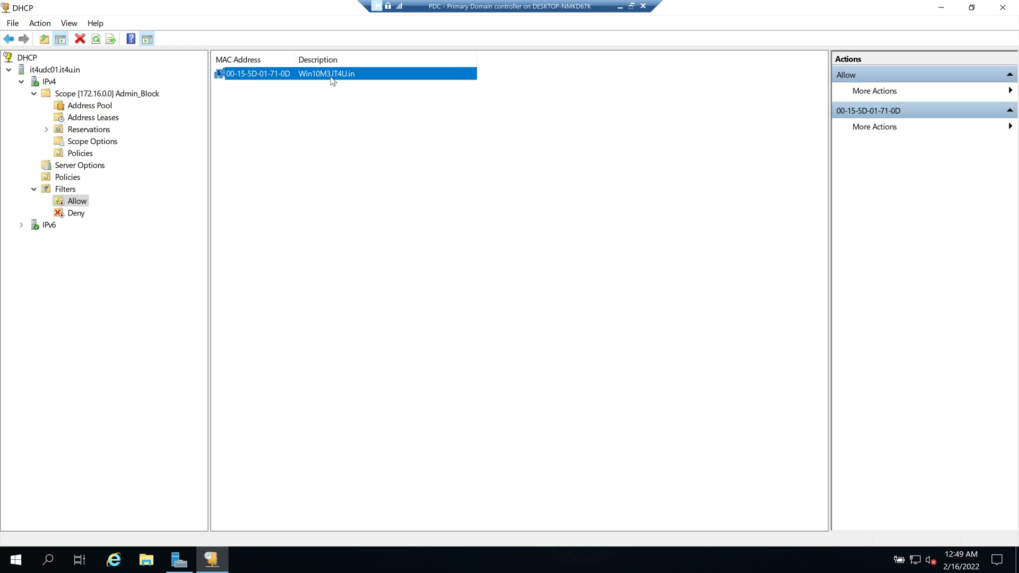
{"action": "left_click", "coordinate": [75, 213]}
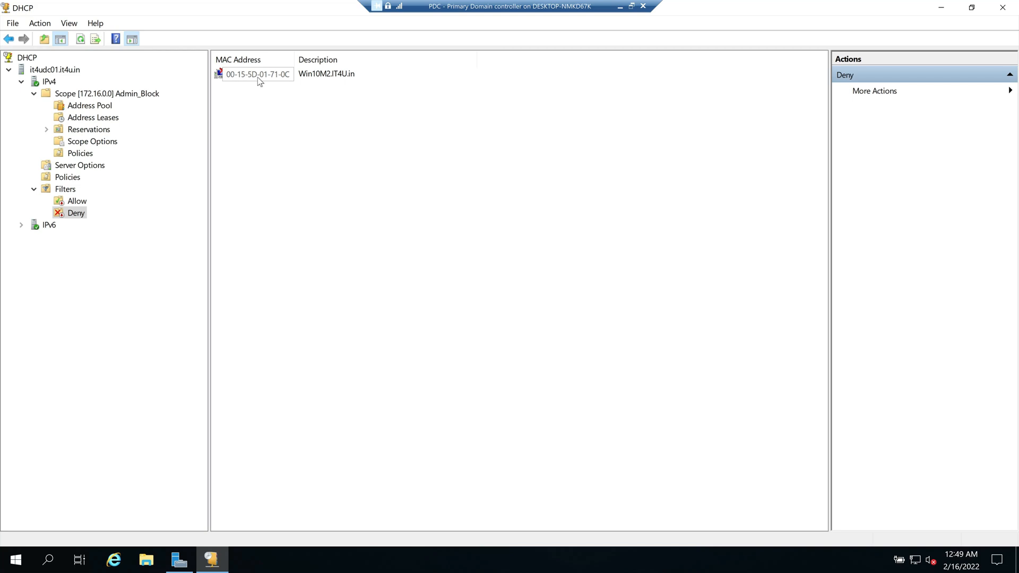
{"action": "left_click", "coordinate": [268, 80]}
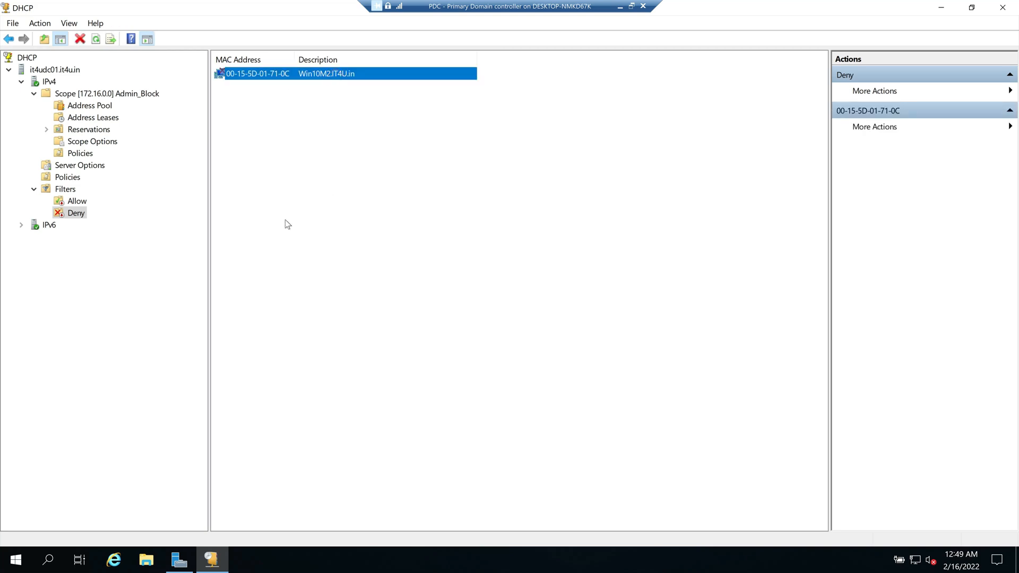
Step: Delete the Win10M3 entry from the Allow filter and confirm
{"action": "left_click", "coordinate": [77, 201]}
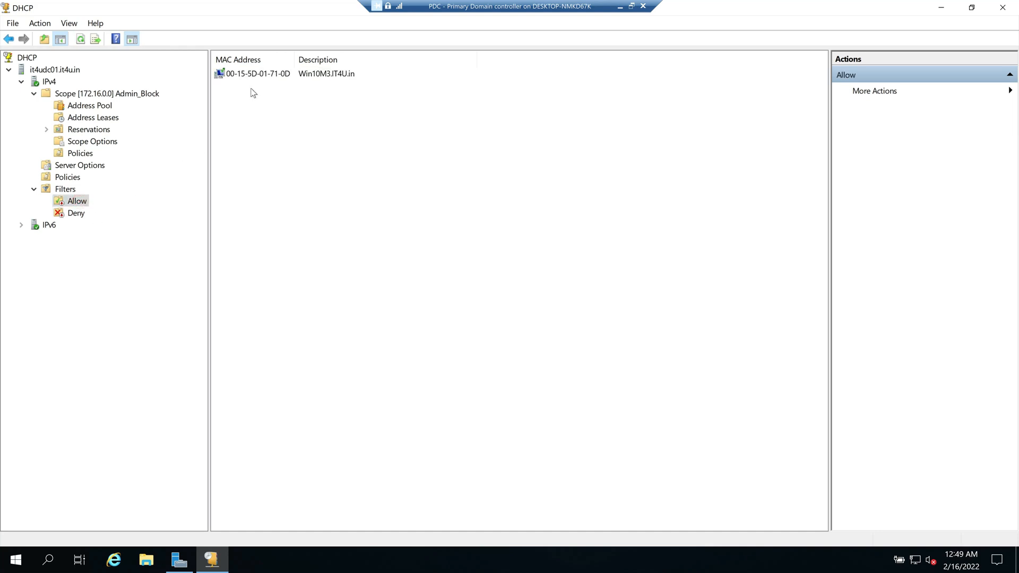
{"action": "left_click", "coordinate": [269, 77]}
{"action": "right_click", "coordinate": [267, 76]}
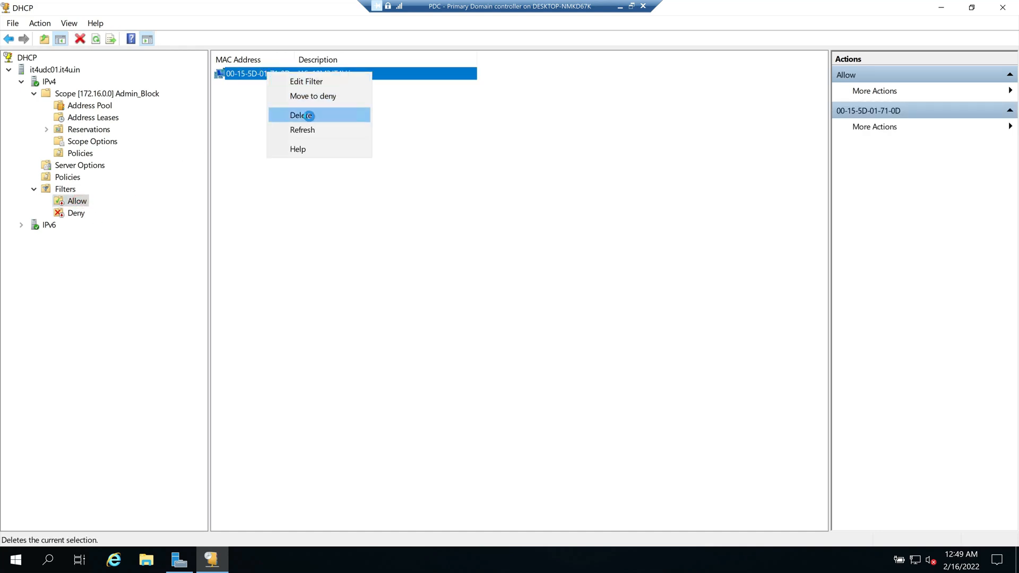
{"action": "left_click", "coordinate": [305, 114]}
{"action": "left_click", "coordinate": [512, 372]}
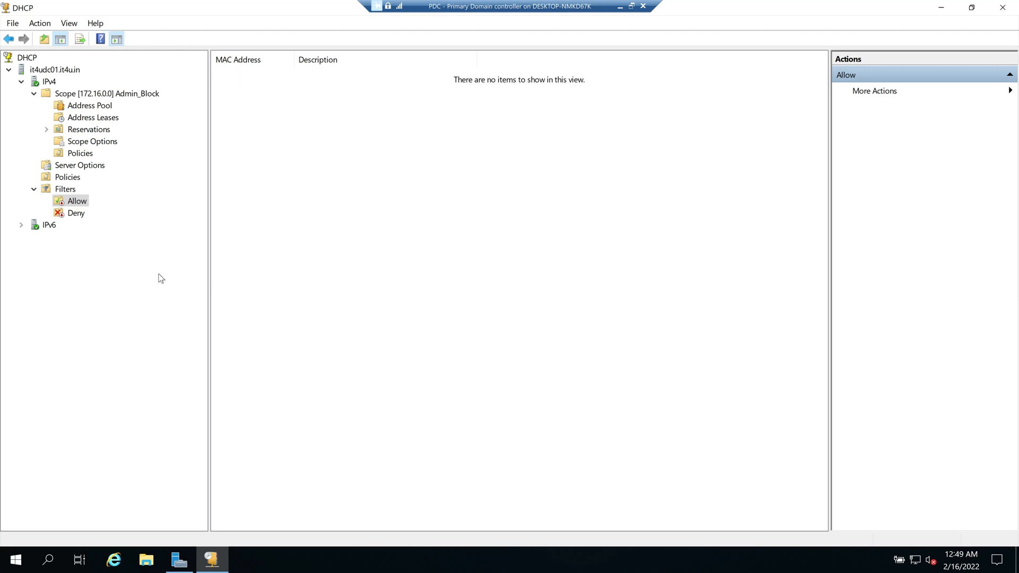
Step: Delete the Win10M2 entry from the Deny filter, then confirm the Allow list is empty
{"action": "left_click", "coordinate": [79, 215]}
{"action": "left_click", "coordinate": [286, 75]}
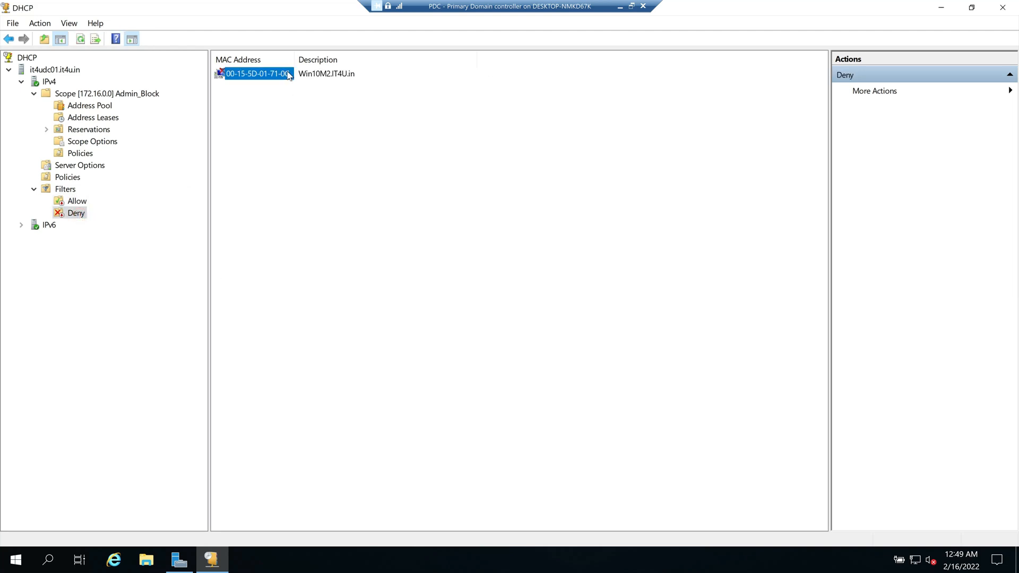
{"action": "right_click", "coordinate": [290, 74]}
{"action": "left_click", "coordinate": [323, 115]}
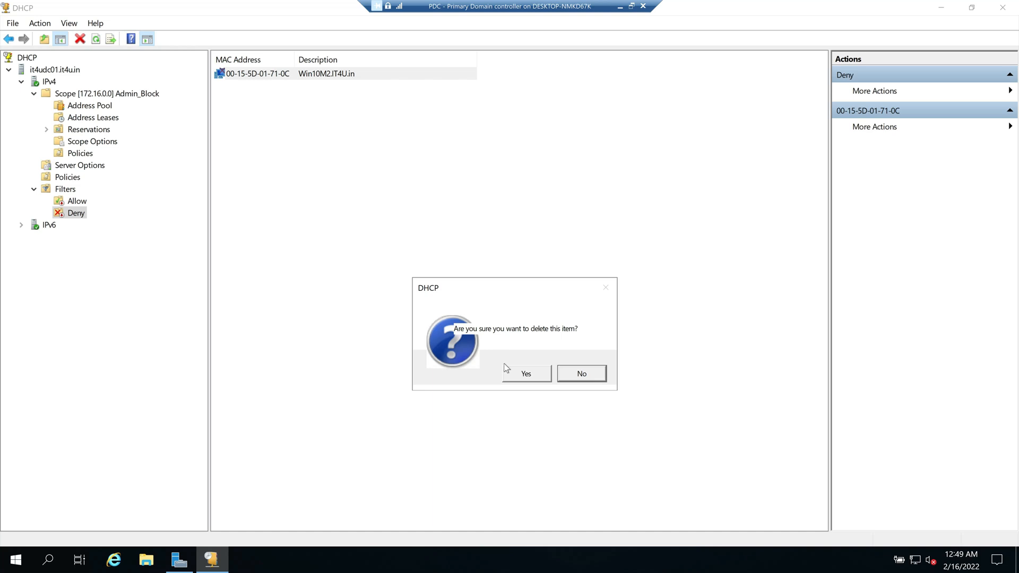
{"action": "left_click", "coordinate": [519, 374]}
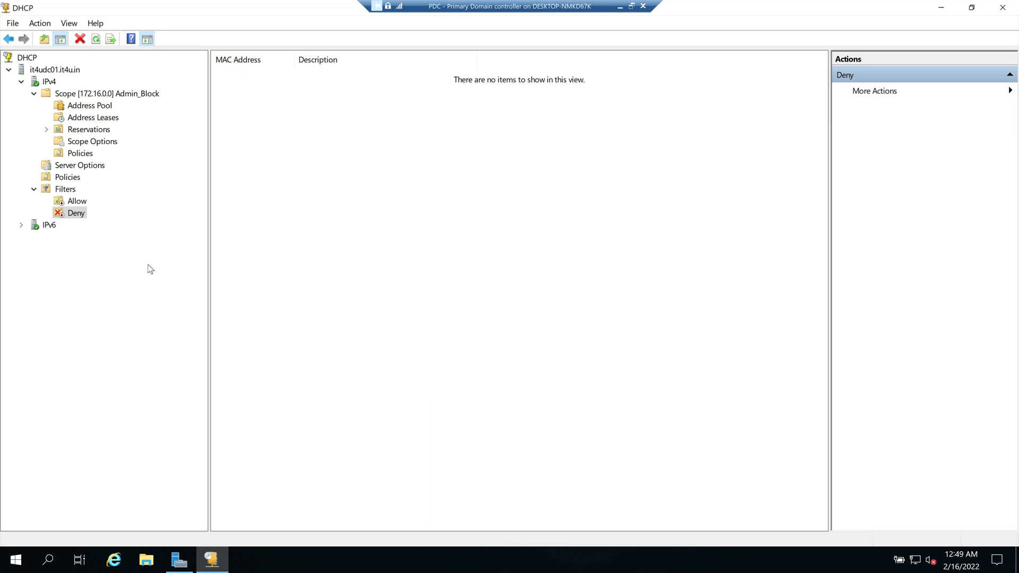
{"action": "left_click", "coordinate": [65, 190]}
{"action": "left_click", "coordinate": [91, 94]}
{"action": "left_click", "coordinate": [74, 201]}
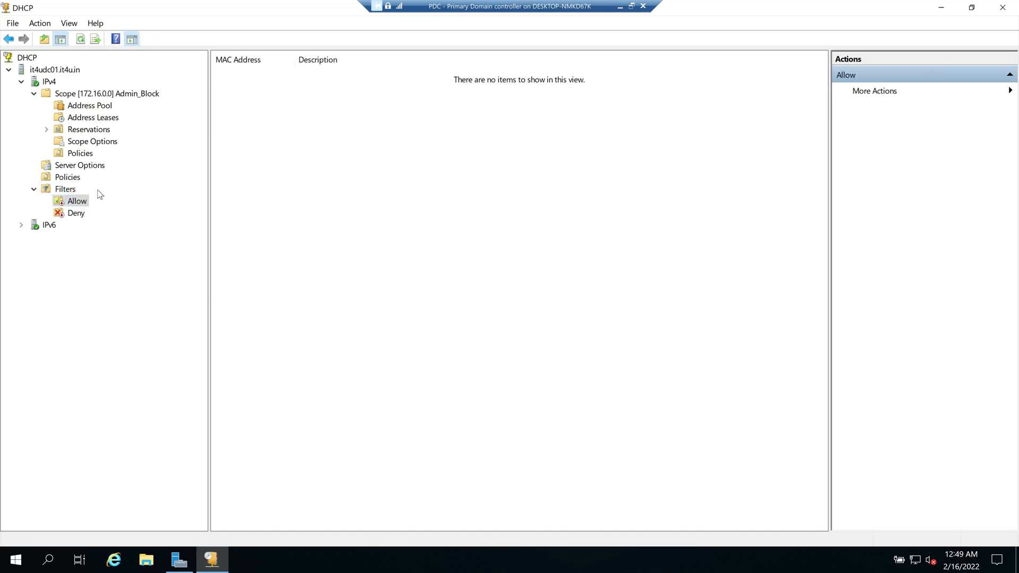
Step: Step through Admin_Block's pool, leases, reservations, options and policies plus server policies, then collapse the scope
{"action": "left_click", "coordinate": [69, 93]}
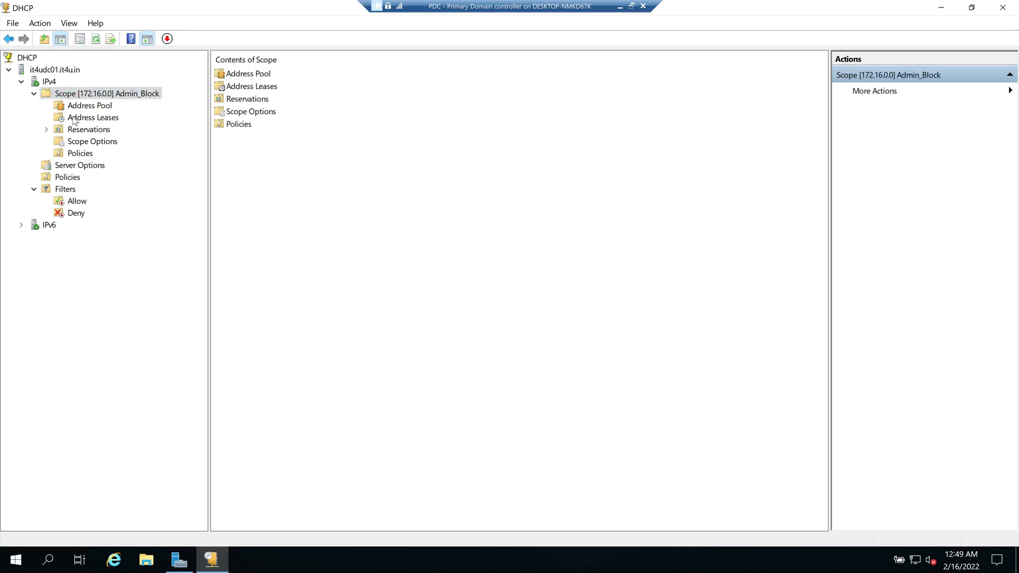
{"action": "left_click", "coordinate": [91, 107]}
{"action": "left_click", "coordinate": [91, 118]}
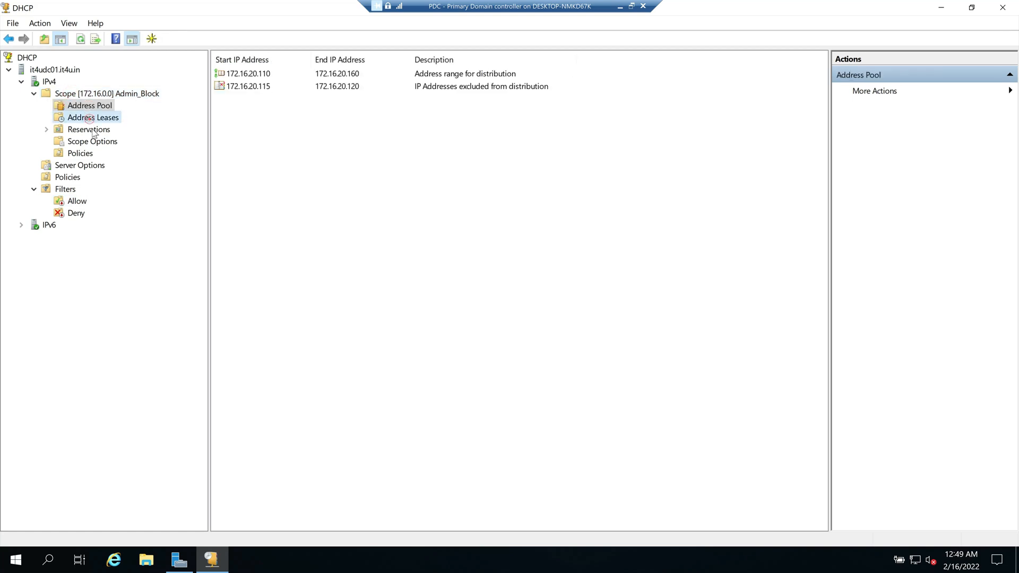
{"action": "left_click", "coordinate": [91, 130]}
{"action": "left_click", "coordinate": [101, 143]}
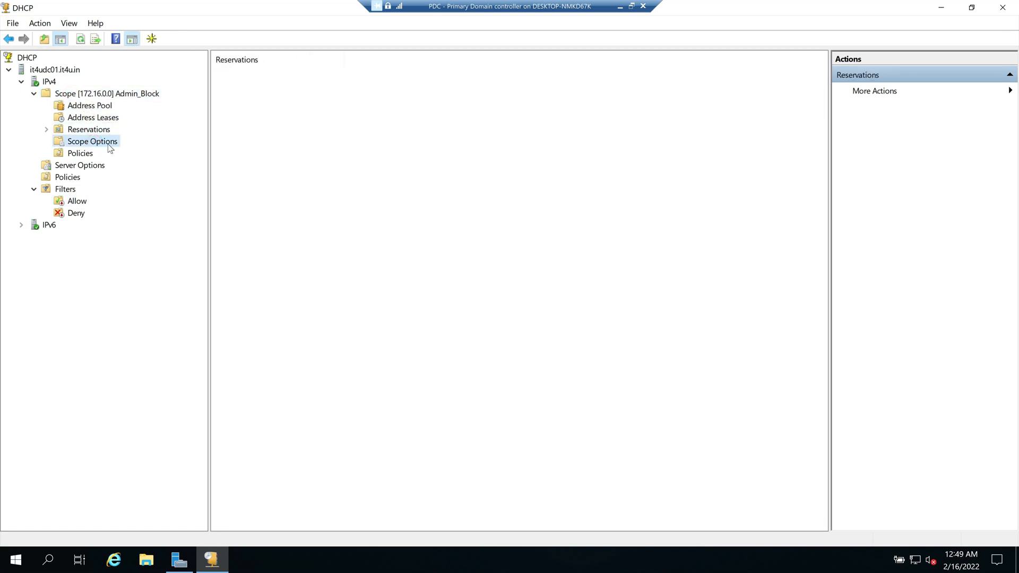
{"action": "left_click", "coordinate": [82, 155]}
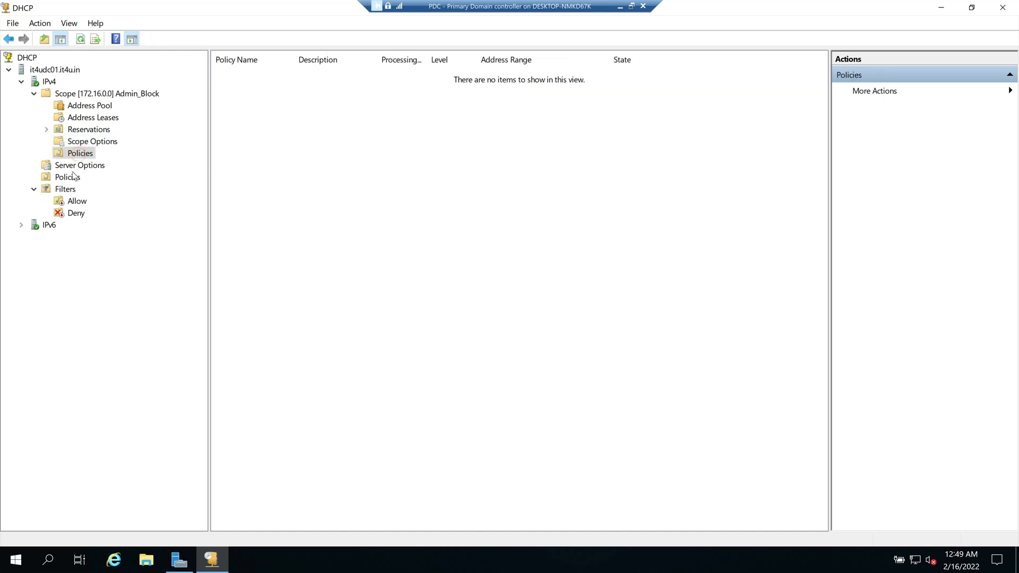
{"action": "left_click", "coordinate": [73, 176]}
{"action": "left_click", "coordinate": [80, 153]}
{"action": "left_click", "coordinate": [33, 93]}
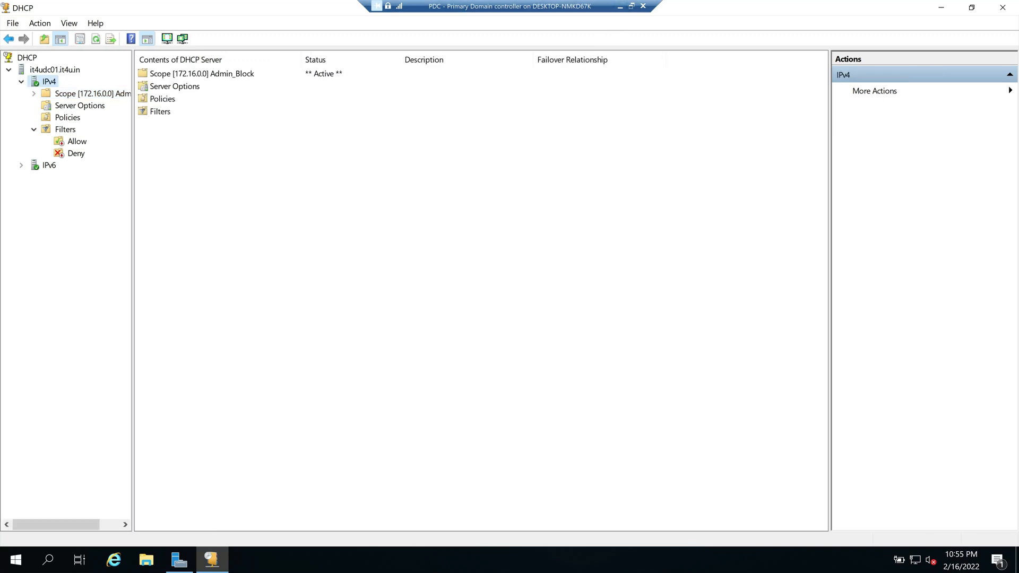
Step: Switch from the DHCP console to the Paint slide 'What is DHCP Failover ??'
{"action": "key", "text": "alt+Tab"}
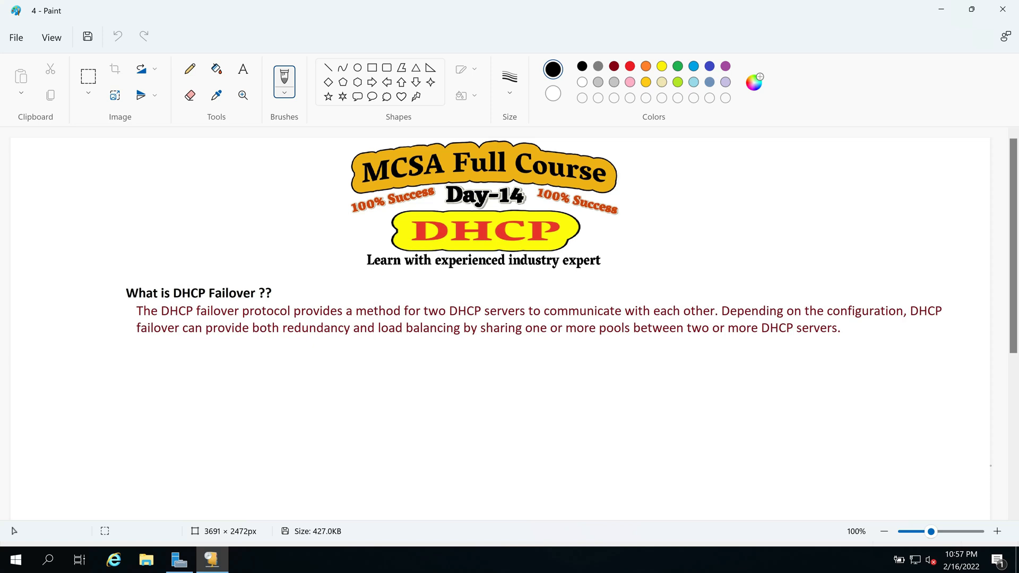
Step: Bring back the backup server label and image and the four client monitor images
{"action": "left_click_drag", "start_coordinate": [1014, 179], "coordinate": [1015, 240]}
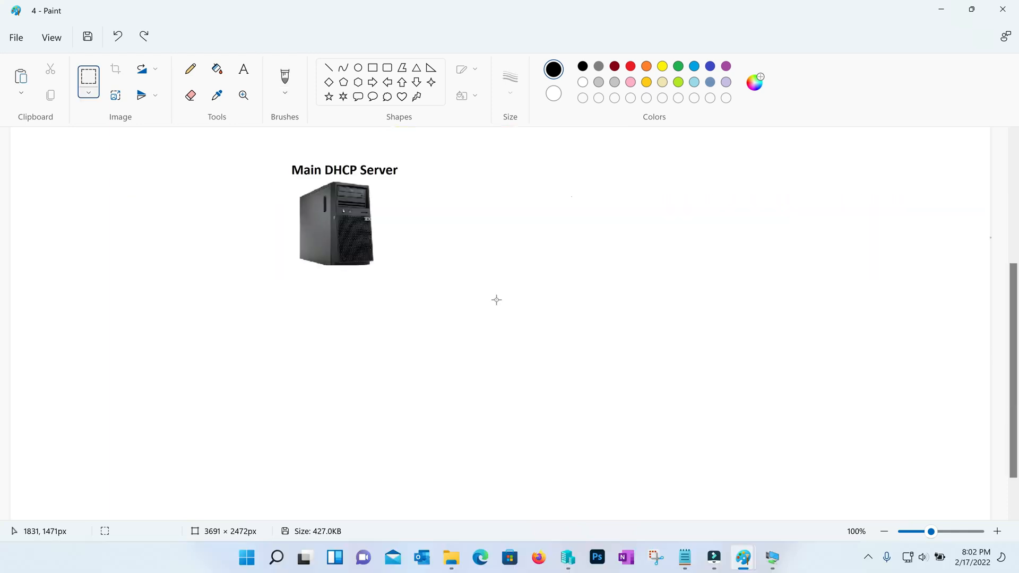
{"action": "key", "text": "ctrl+z"}
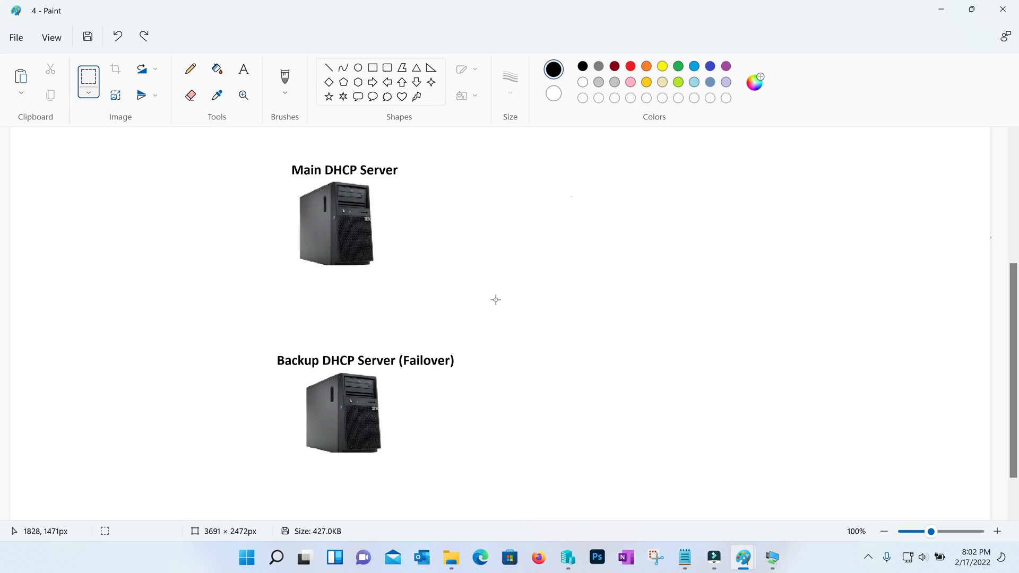
{"action": "key", "text": "ctrl+z"}
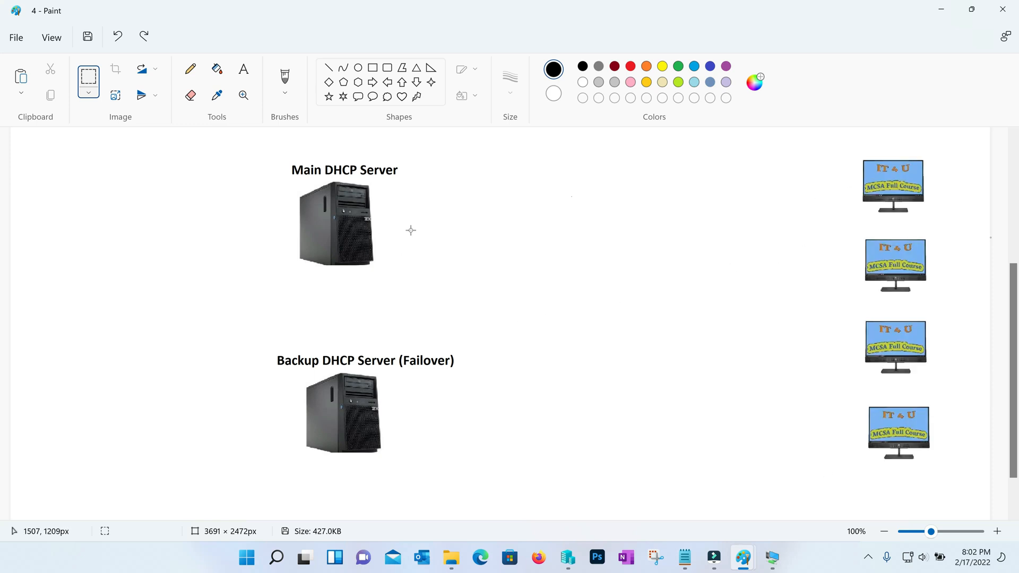
Step: Box the four monitors in red, link them green to the Main DHCP Server, labelled '500 users'
{"action": "left_click_drag", "start_coordinate": [839, 145], "coordinate": [955, 485]}
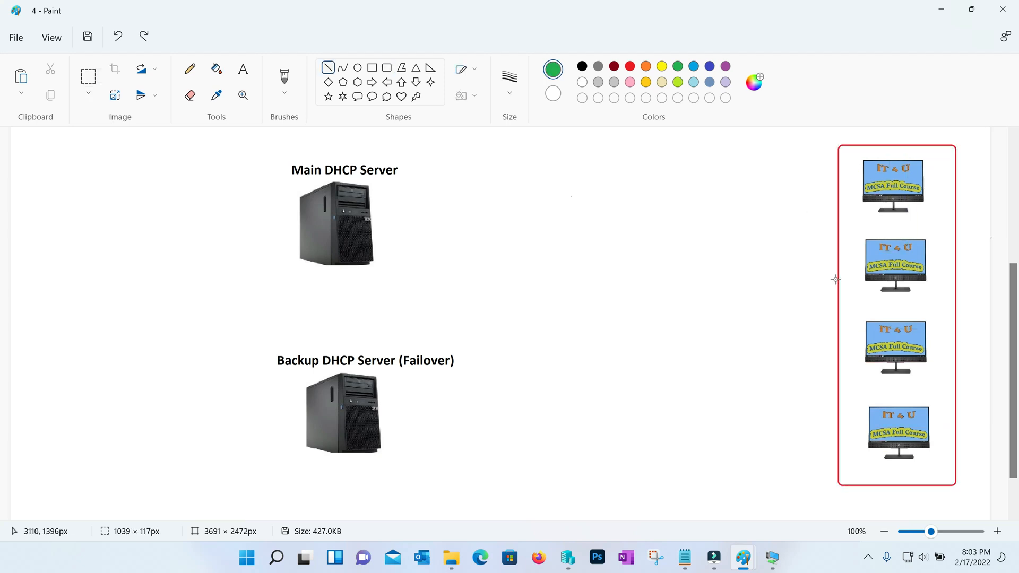
{"action": "left_click_drag", "start_coordinate": [838, 279], "coordinate": [370, 230]}
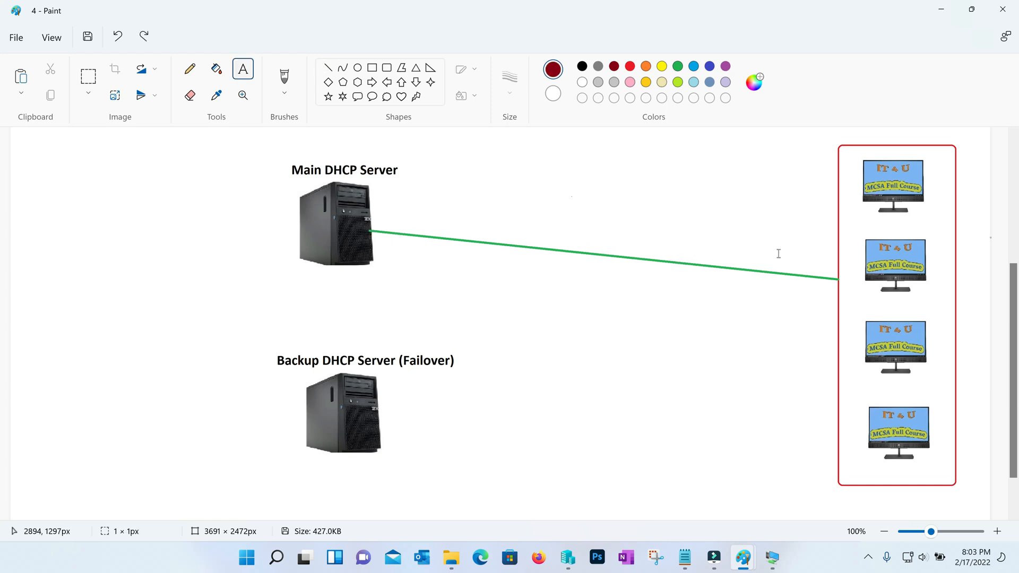
{"action": "left_click", "coordinate": [778, 253]}
{"action": "type", "text": "500 users"}
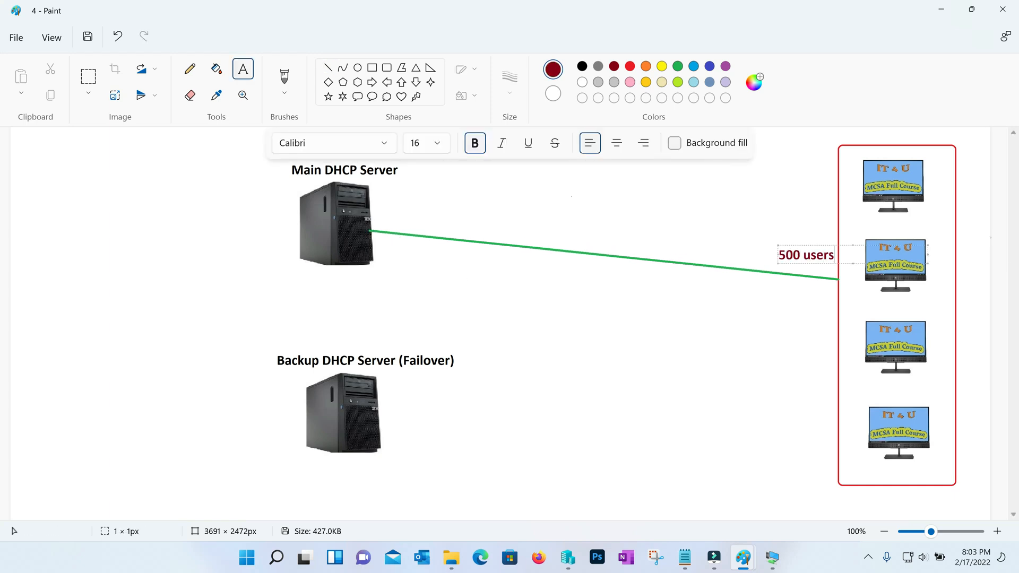
{"action": "left_click", "coordinate": [783, 294]}
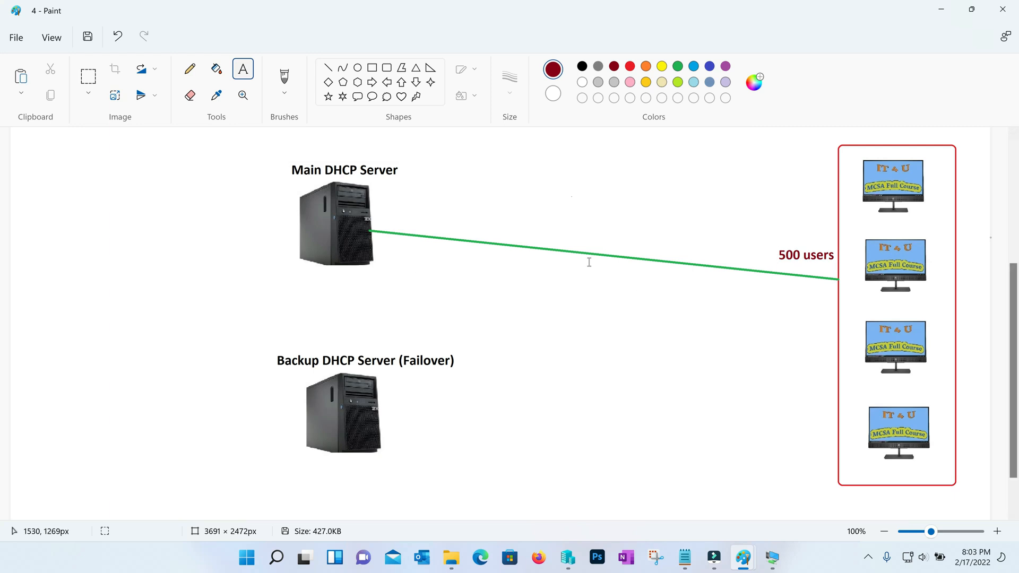
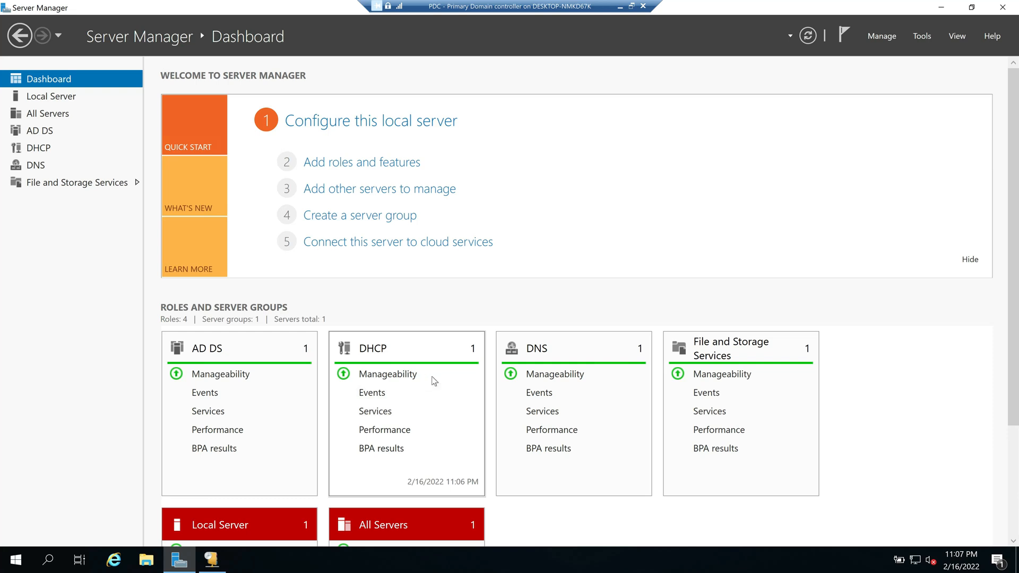
Step: Bring up the domain controller's Server Manager dashboard listing the AD DS, DHCP, DNS and File roles
{"action": "left_click", "coordinate": [619, 6]}
Step: Switch to the Test Server VM and show its Local Server page (IT4UDHCP01, 172.16.20.12)
{"action": "mouse_move", "coordinate": [772, 557]}
{"action": "left_click", "coordinate": [811, 516]}
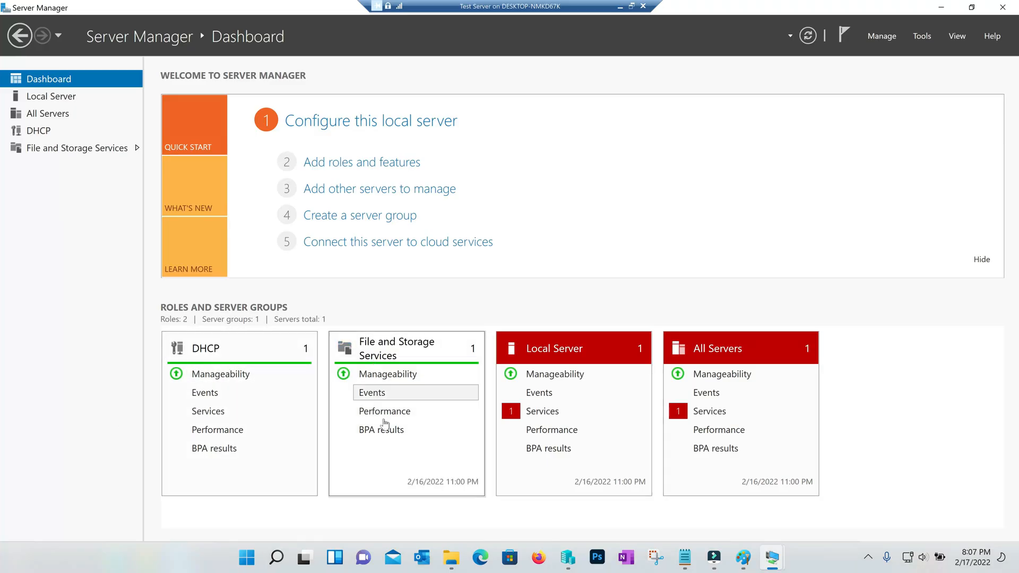
{"action": "left_click", "coordinate": [55, 97]}
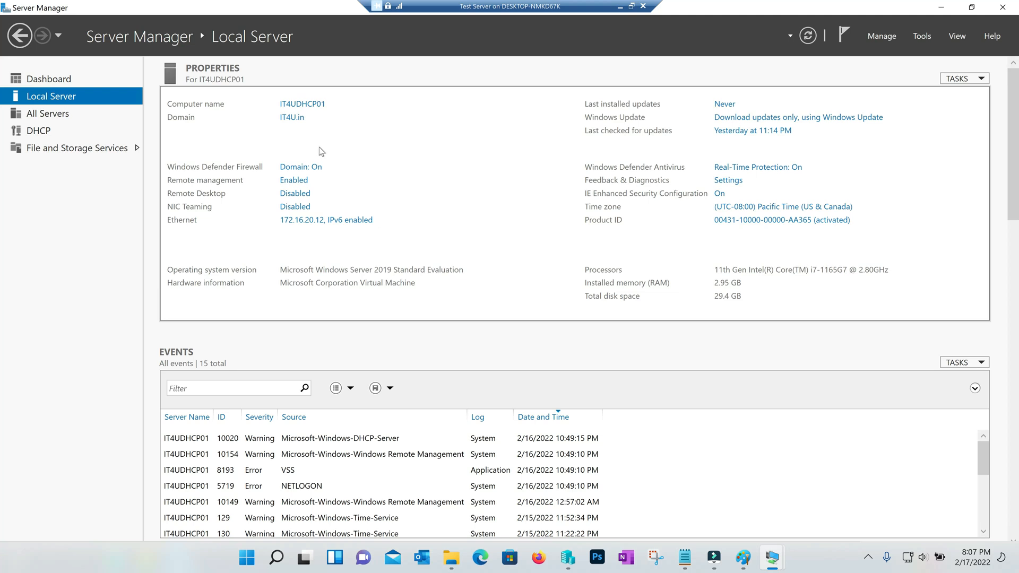
{"action": "key", "text": "super+r"}
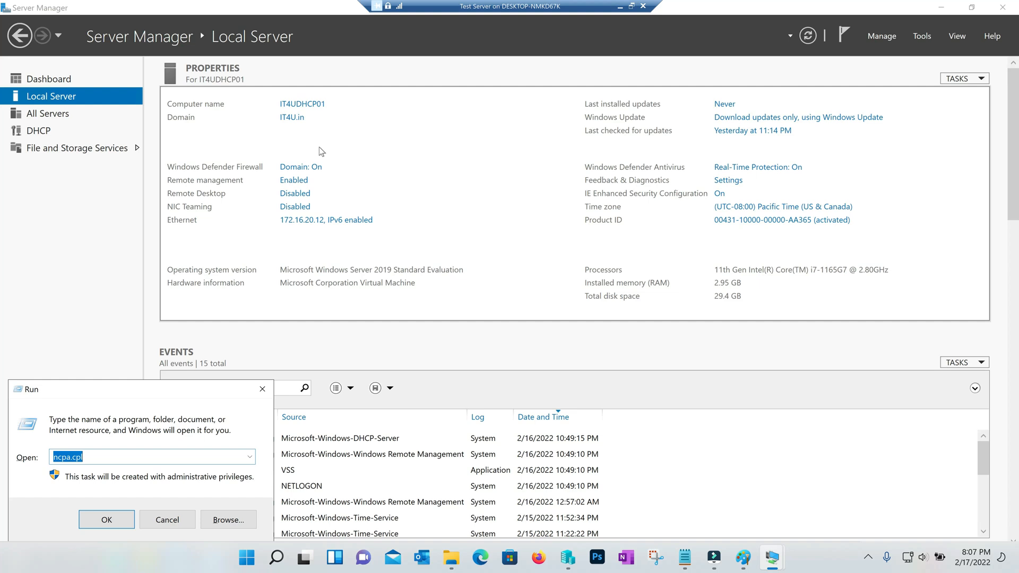
{"action": "type", "text": "sysdm.cpl"}
{"action": "key", "text": "Return"}
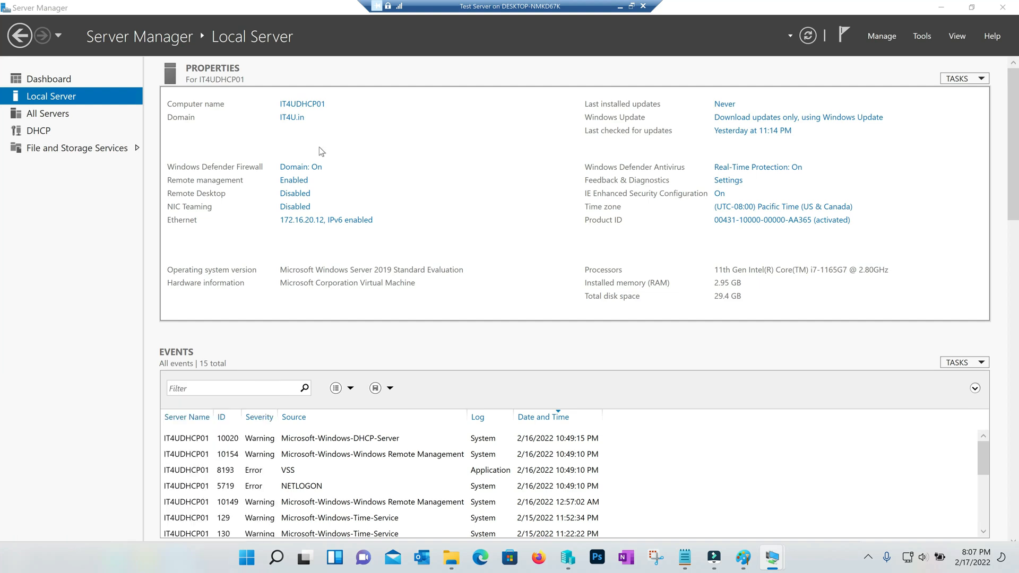
{"action": "left_click", "coordinate": [261, 170]}
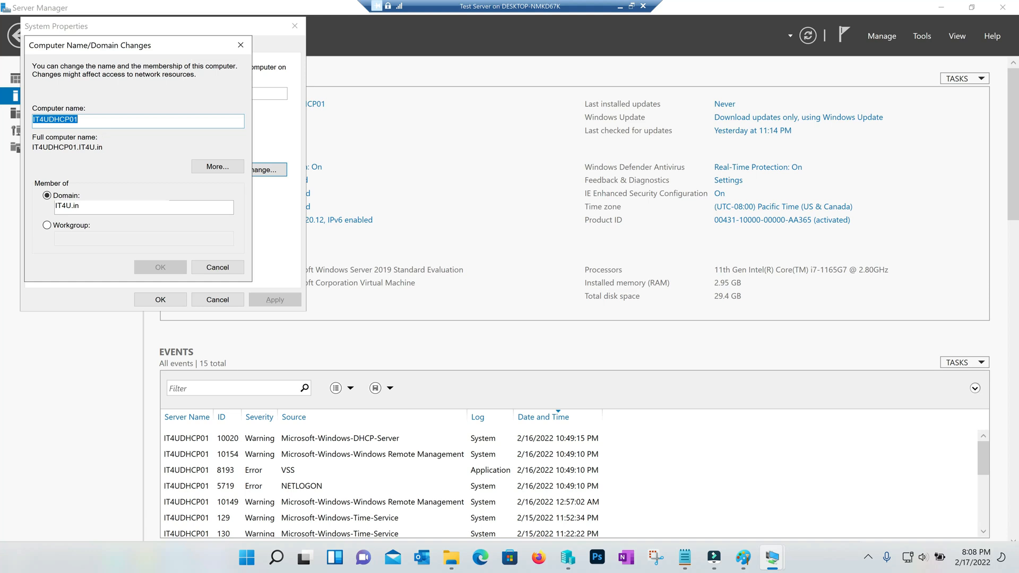
{"action": "left_click", "coordinate": [250, 298]}
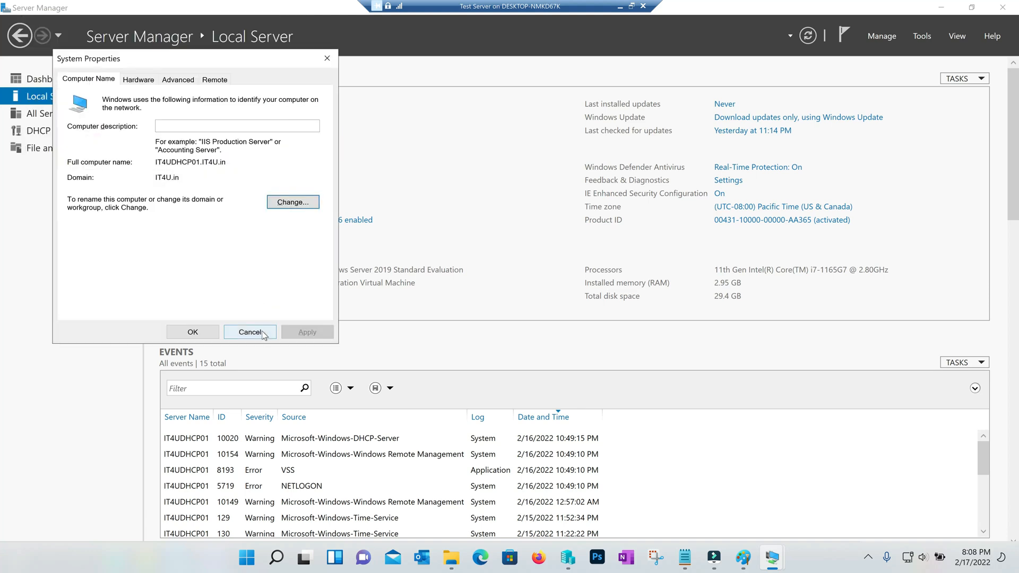
{"action": "left_click", "coordinate": [250, 333]}
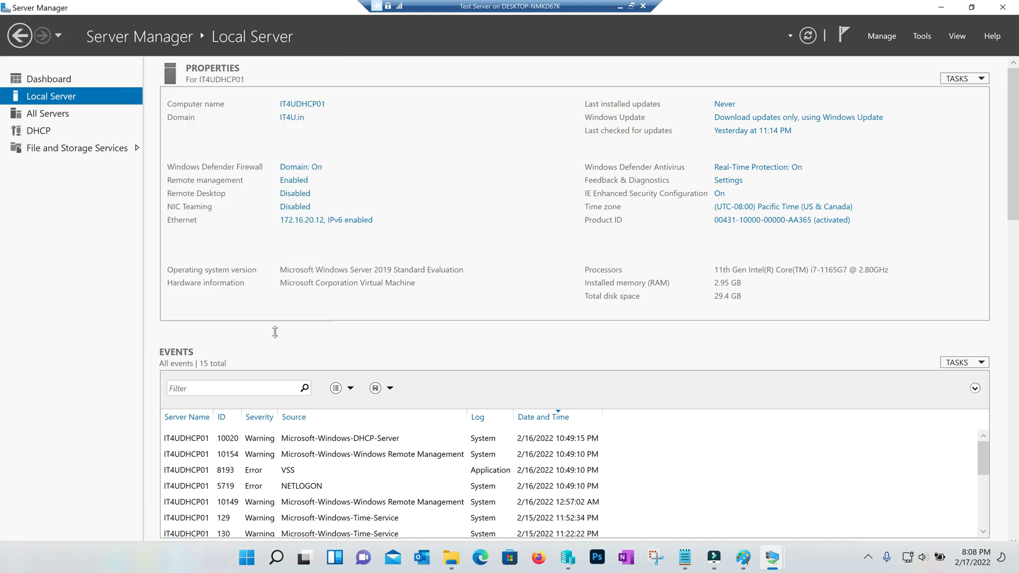
{"action": "left_click", "coordinate": [303, 220]}
Step: Review the Ethernet adapter's static IPv4 address, default gateway, and preferred and alternate DNS servers
{"action": "double_click", "coordinate": [212, 162]}
{"action": "left_click", "coordinate": [425, 390]}
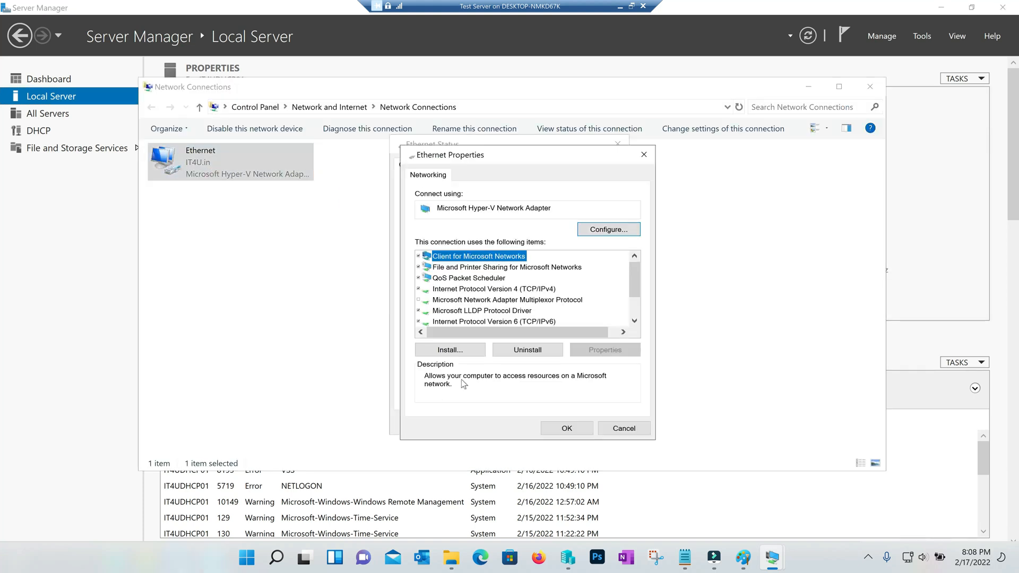
{"action": "double_click", "coordinate": [510, 290]}
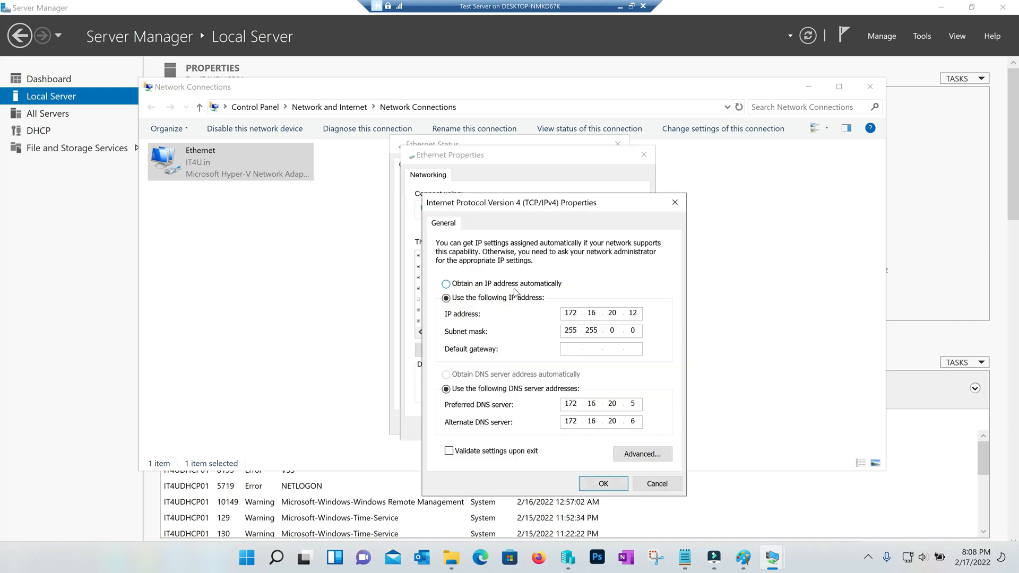
{"action": "key", "text": "shift+Left"}
{"action": "key", "text": "shift+Left"}
{"action": "left_click", "coordinate": [636, 348]}
{"action": "double_click", "coordinate": [634, 403]}
{"action": "double_click", "coordinate": [633, 421]}
Step: Close the IPv4, Ethernet and Network Connections windows unchanged and return to the Dashboard
{"action": "left_click", "coordinate": [656, 482]}
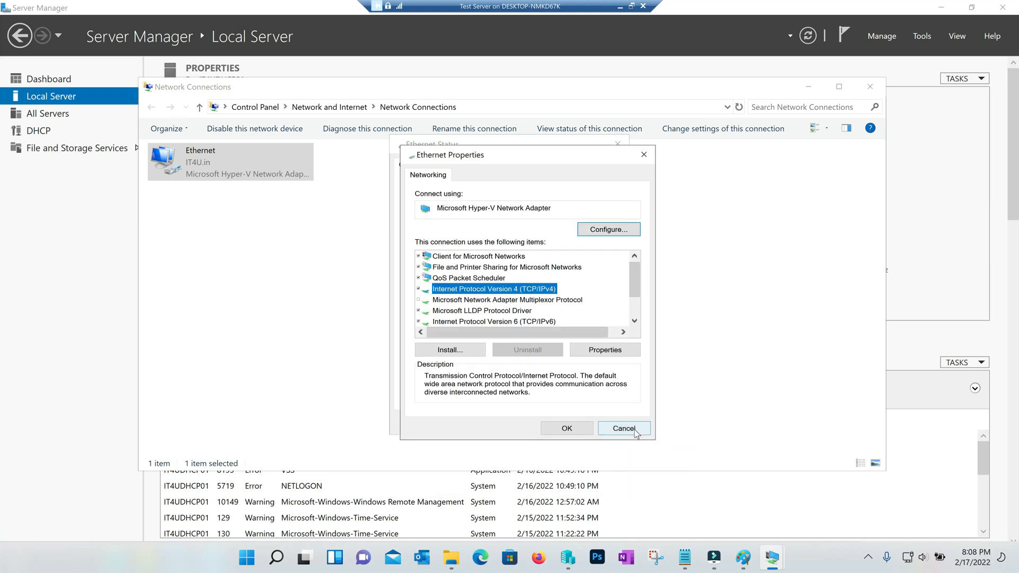
{"action": "left_click", "coordinate": [635, 429]}
{"action": "left_click", "coordinate": [597, 422]}
{"action": "left_click", "coordinate": [870, 86]}
{"action": "left_click", "coordinate": [53, 79]}
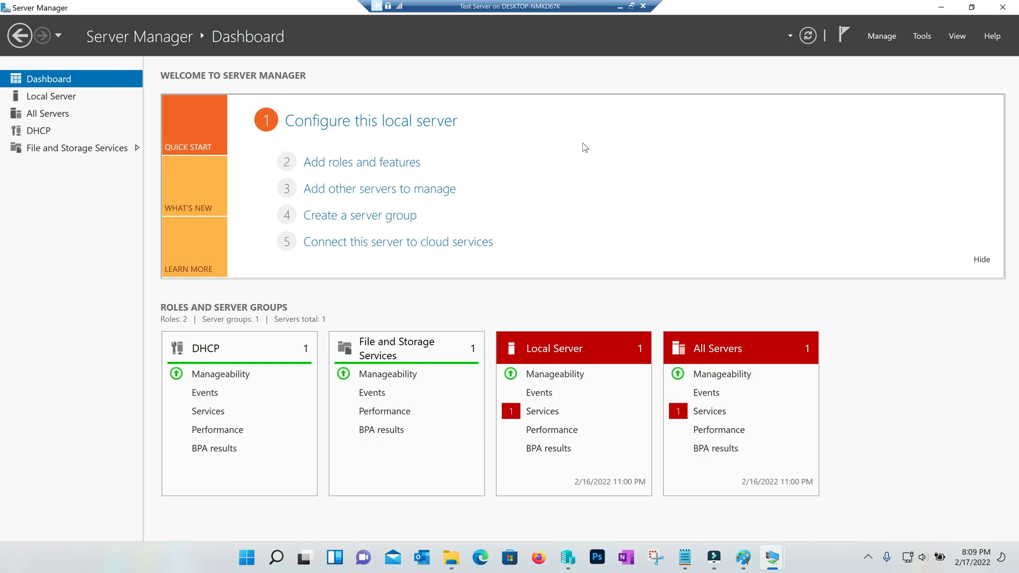
Step: Switch to the domain controller session and open its DHCP console with IPv4 selected
{"action": "left_click", "coordinate": [32, 97]}
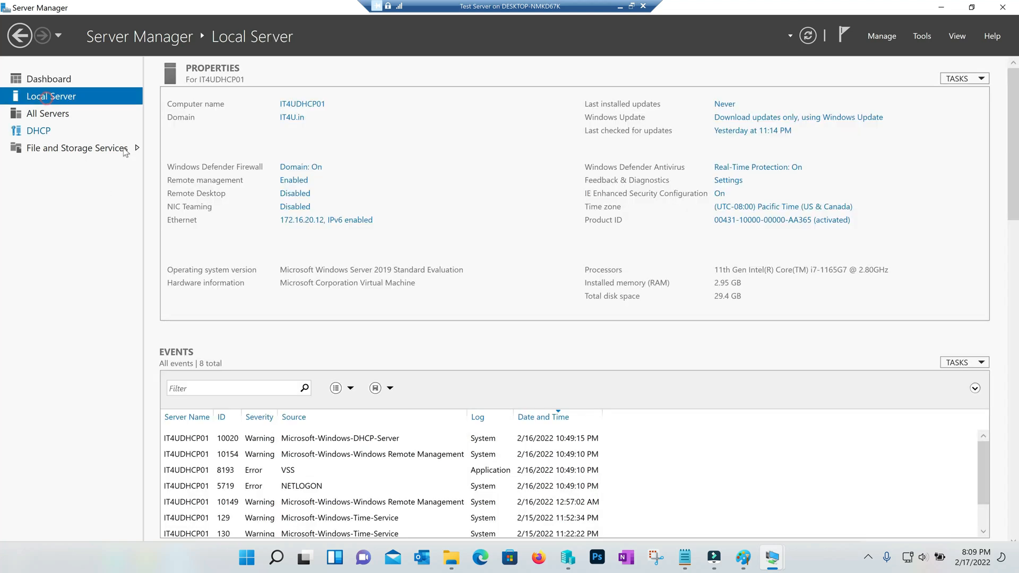
{"action": "left_click", "coordinate": [620, 7]}
{"action": "left_click", "coordinate": [711, 501]}
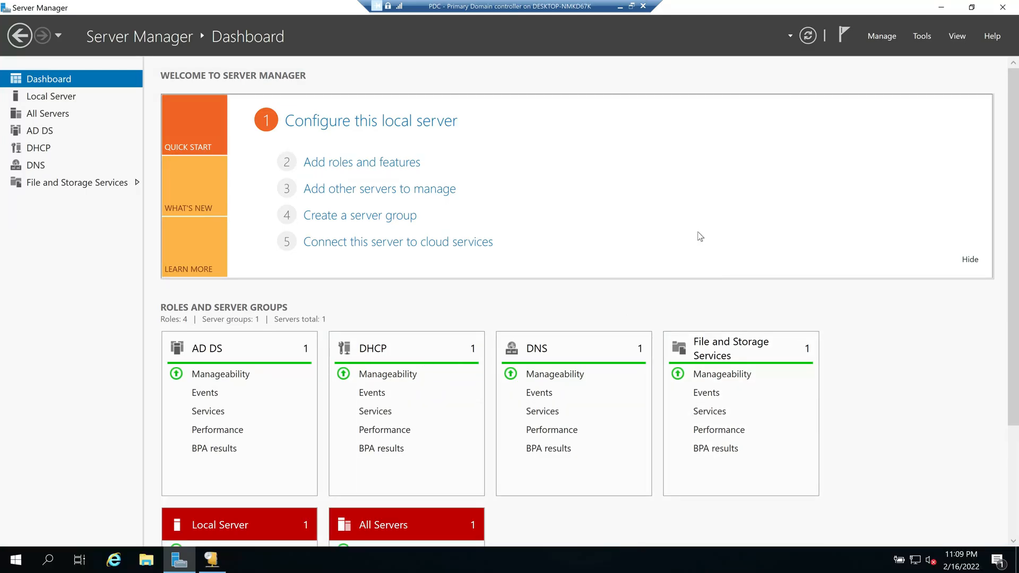
{"action": "left_click", "coordinate": [223, 564]}
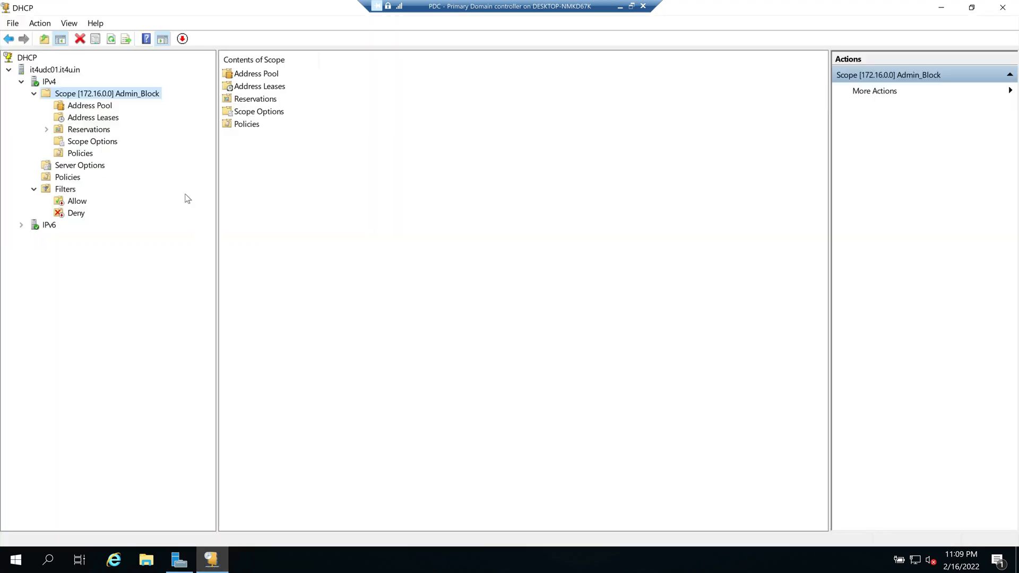
{"action": "double_click", "coordinate": [60, 96]}
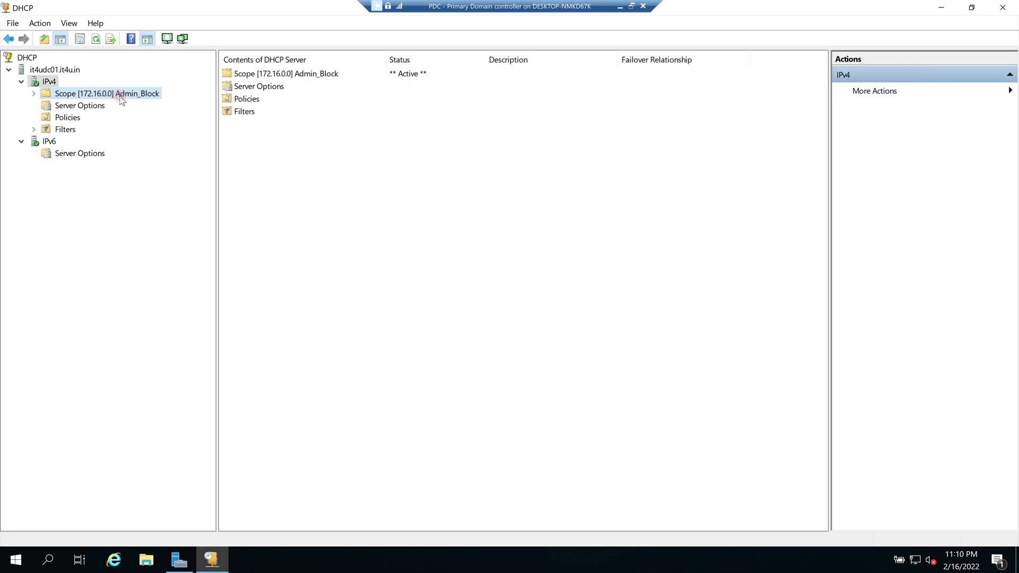
{"action": "left_click", "coordinate": [119, 94]}
{"action": "left_click", "coordinate": [48, 84]}
Step: Launch Configure Failover on IPv4 for scope 172.16.0.0 and advance to the partner server page
{"action": "right_click", "coordinate": [50, 84]}
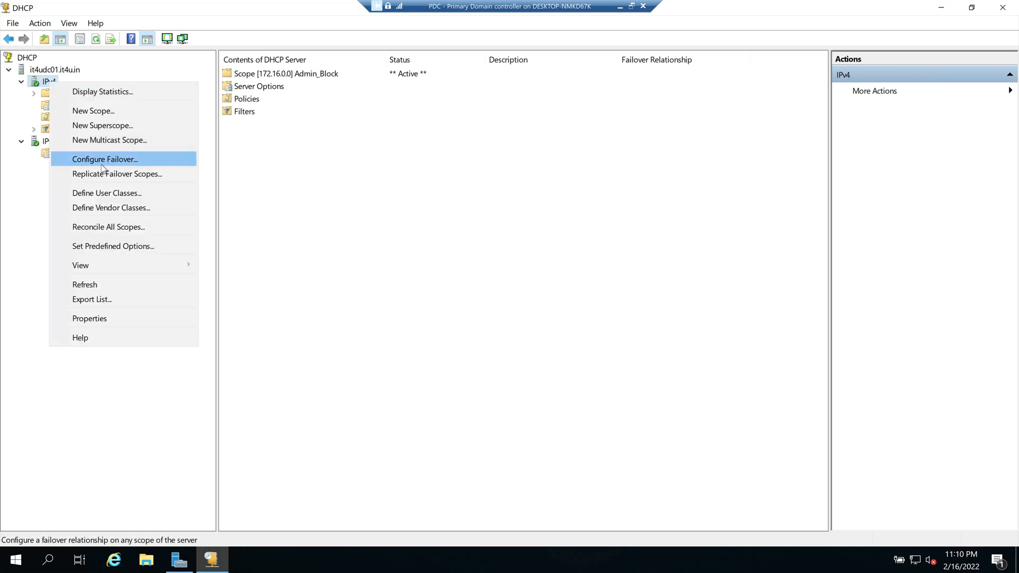
{"action": "left_click", "coordinate": [122, 159]}
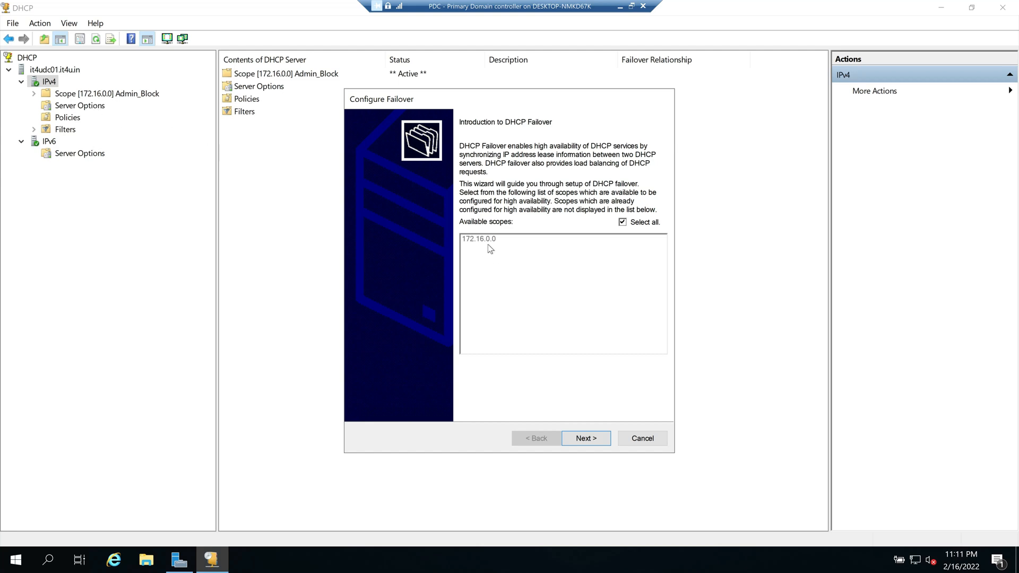
{"action": "left_click", "coordinate": [593, 443]}
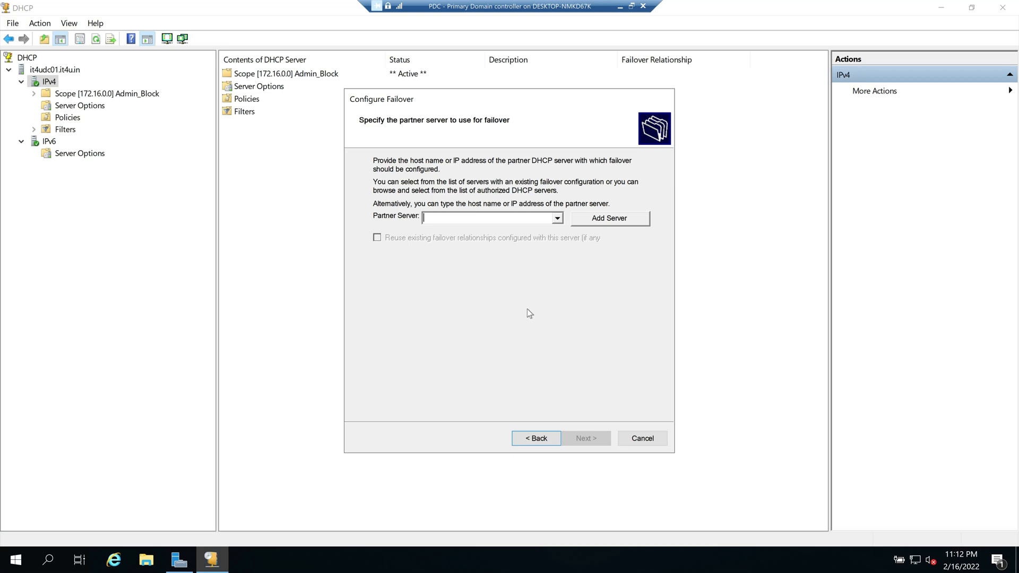
Step: Add it4udhcp01.it4u.in from the authorized DHCP servers list as the partner server
{"action": "left_click", "coordinate": [608, 221]}
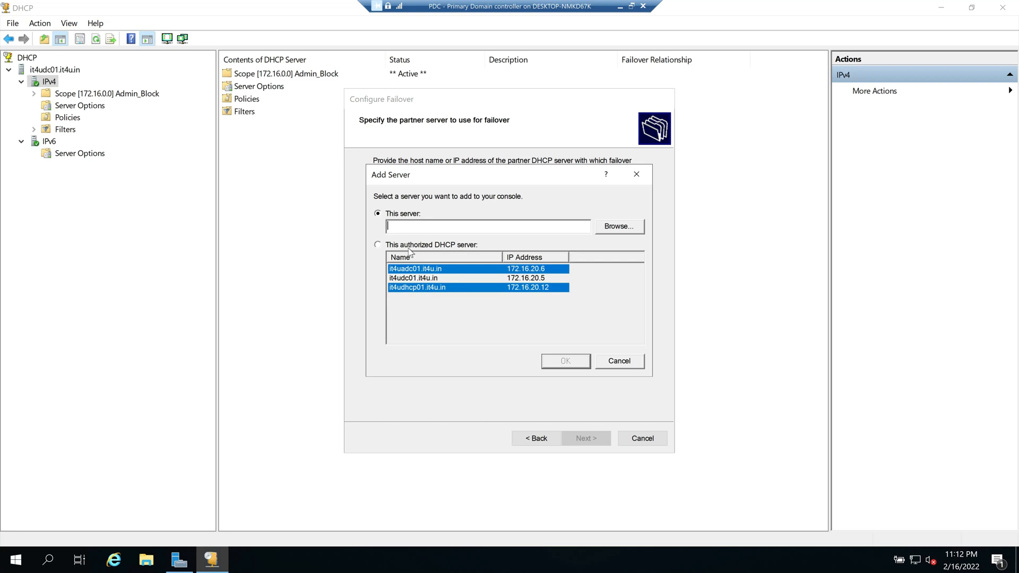
{"action": "left_click", "coordinate": [378, 245]}
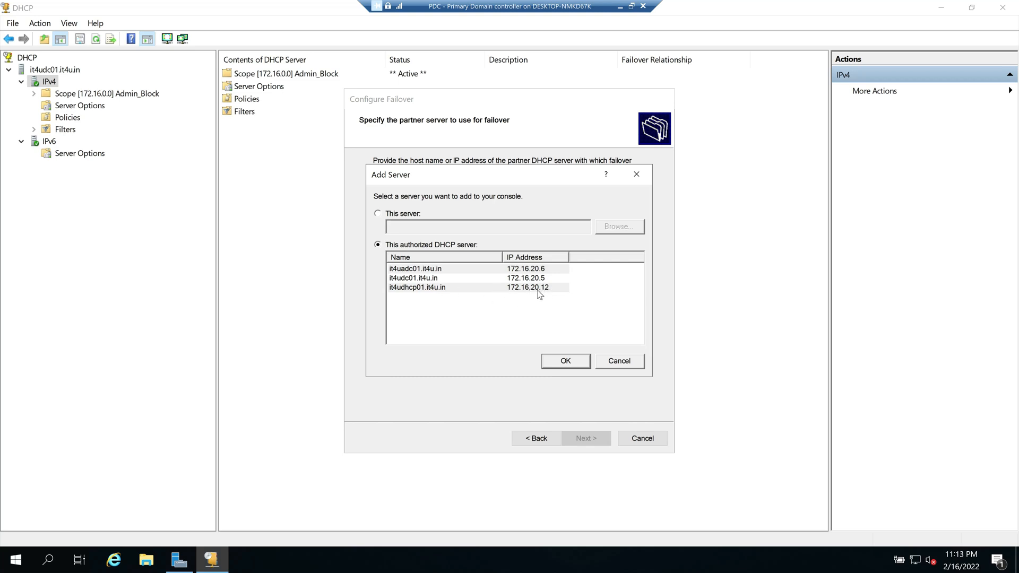
{"action": "left_click", "coordinate": [442, 290]}
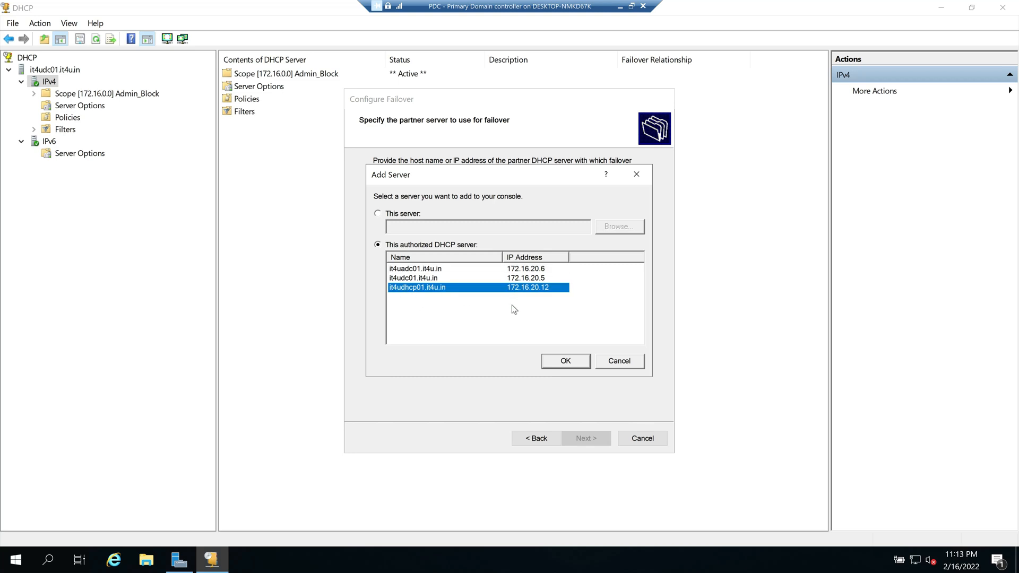
{"action": "left_click", "coordinate": [569, 361]}
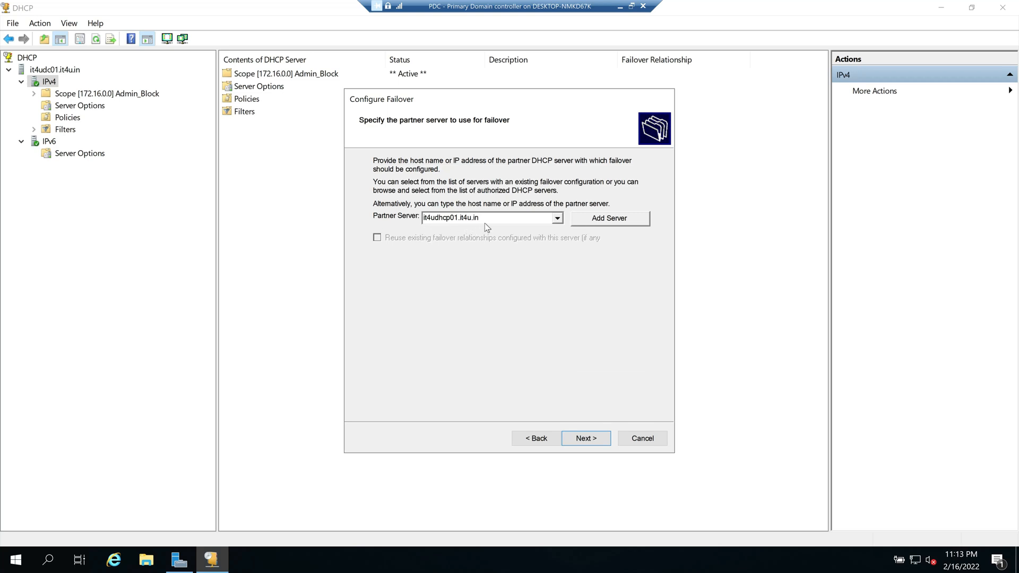
Step: Advance to the new failover relationship settings and open the failover mode list
{"action": "left_click", "coordinate": [586, 439]}
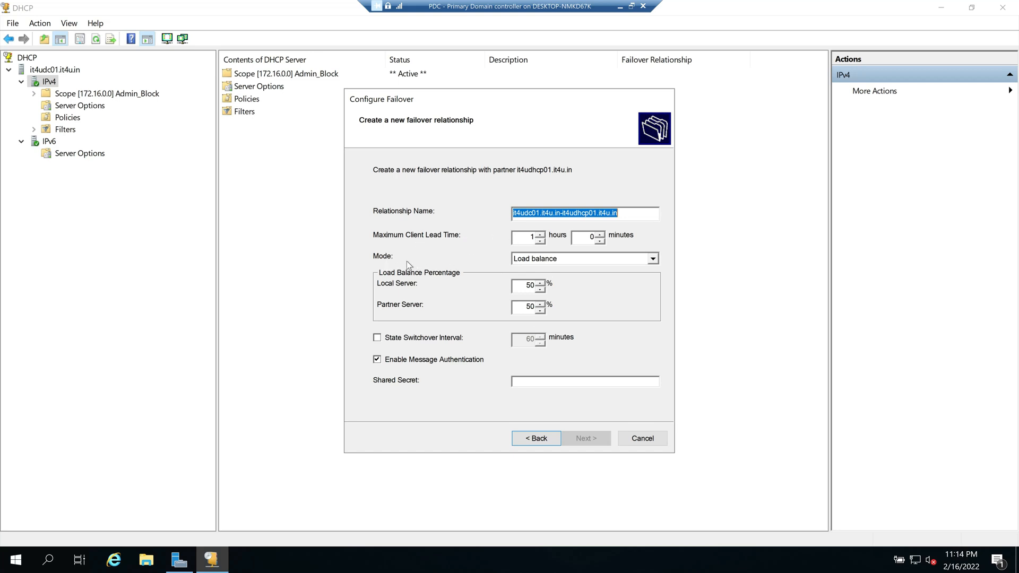
{"action": "left_click", "coordinate": [653, 261]}
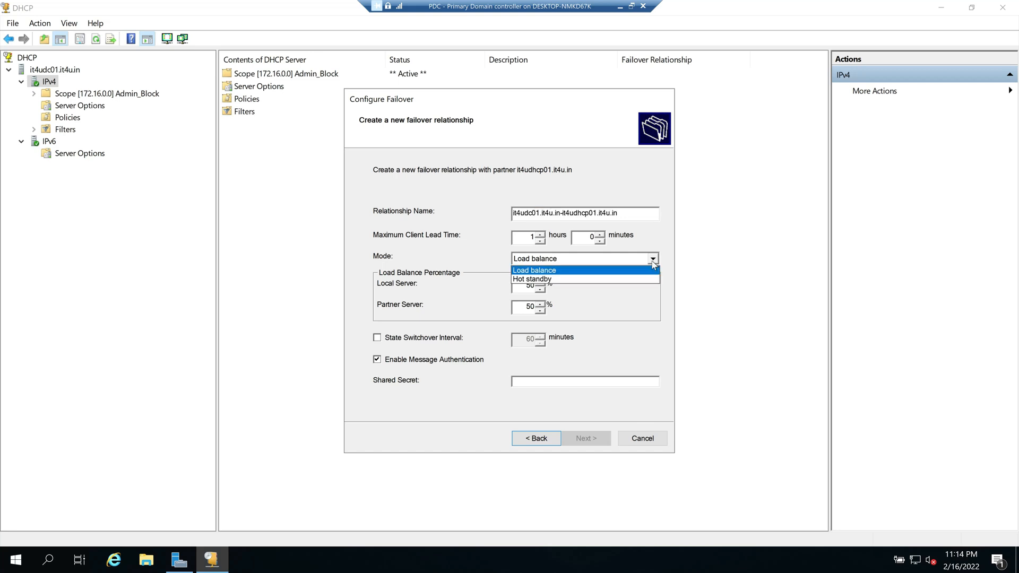
{"action": "left_click", "coordinate": [560, 280]}
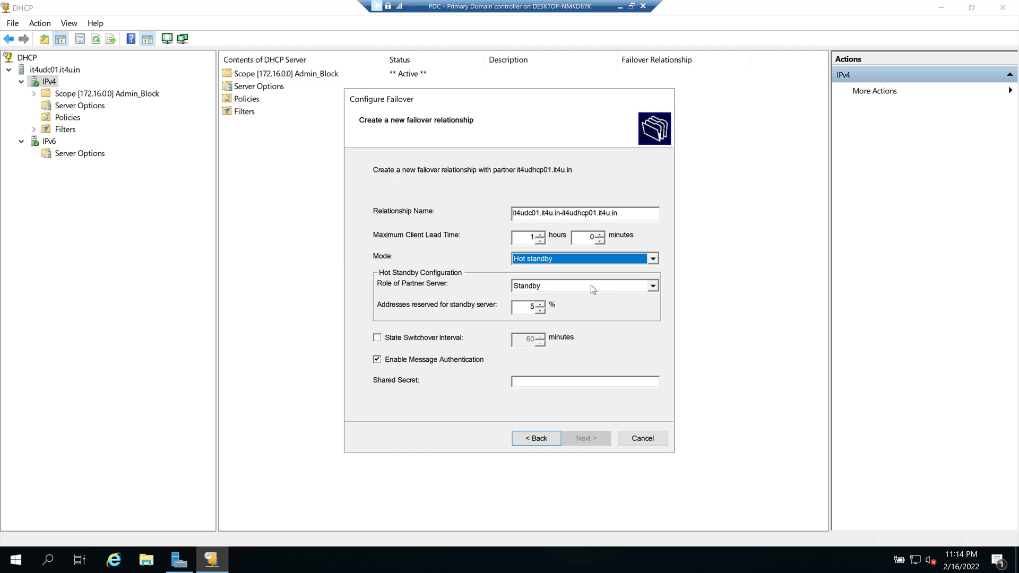
{"action": "left_click", "coordinate": [653, 260]}
{"action": "left_click", "coordinate": [609, 274]}
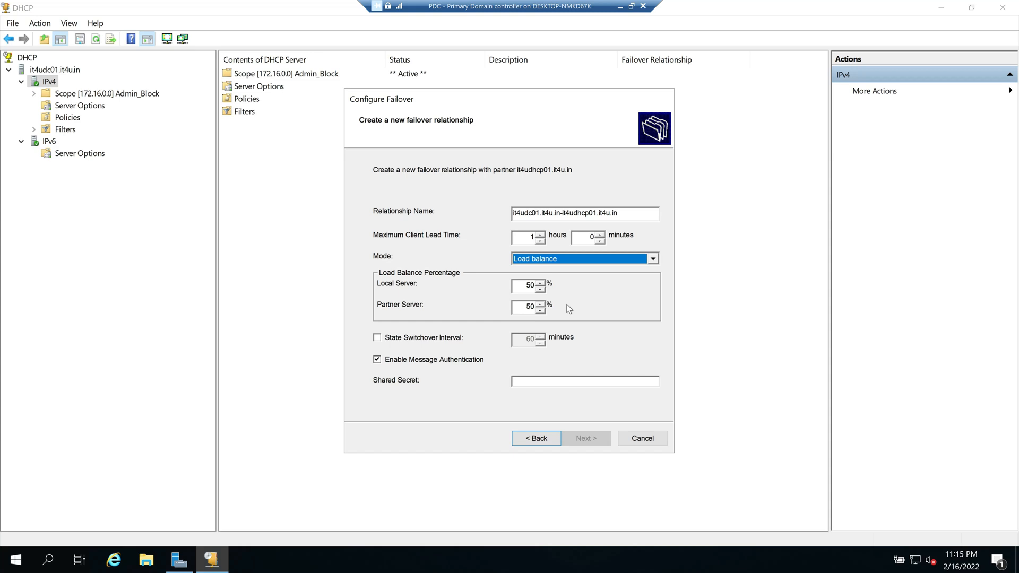
{"action": "left_click", "coordinate": [541, 283]}
Step: Reset the load balance percentage so the local server gets 50 percent
{"action": "left_click", "coordinate": [541, 290]}
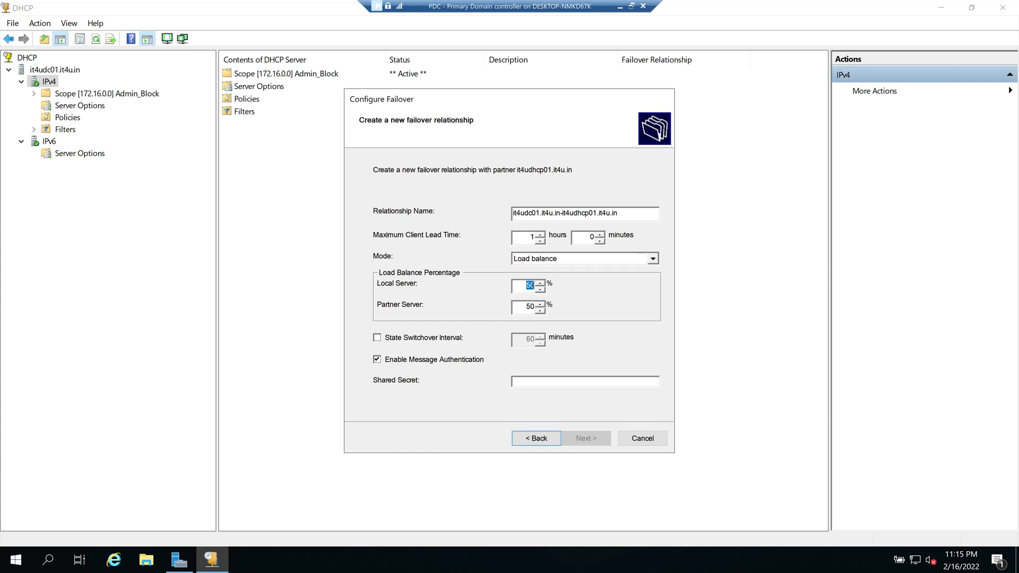
{"action": "type", "text": "60"}
{"action": "double_click", "coordinate": [531, 307]}
{"action": "type", "text": "70"}
{"action": "key", "text": "shift+Tab"}
{"action": "type", "text": "50"}
Step: Switch the failover mode to Hot standby and select the standby reserve percentage
{"action": "left_click", "coordinate": [653, 260]}
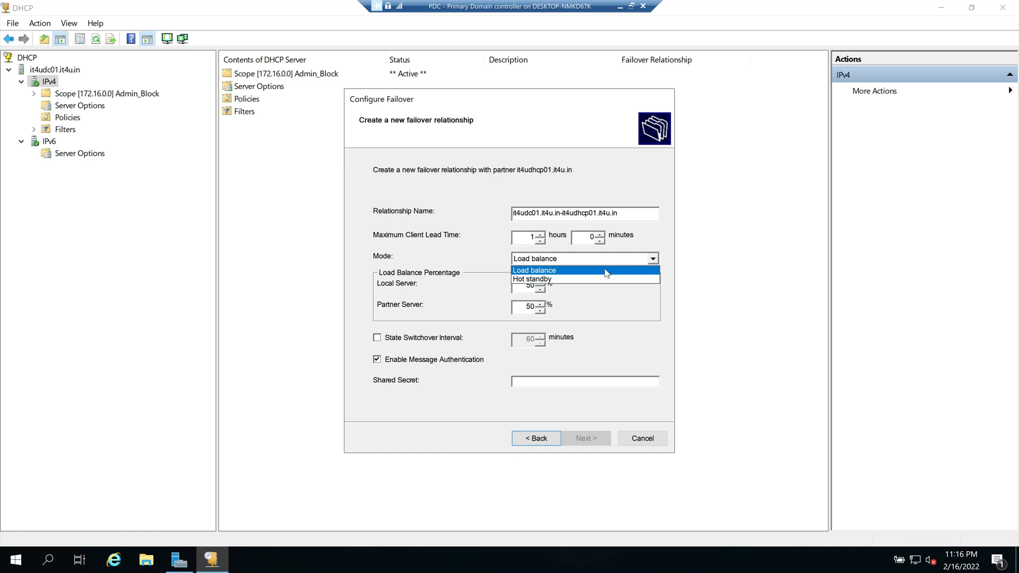
{"action": "left_click", "coordinate": [546, 280]}
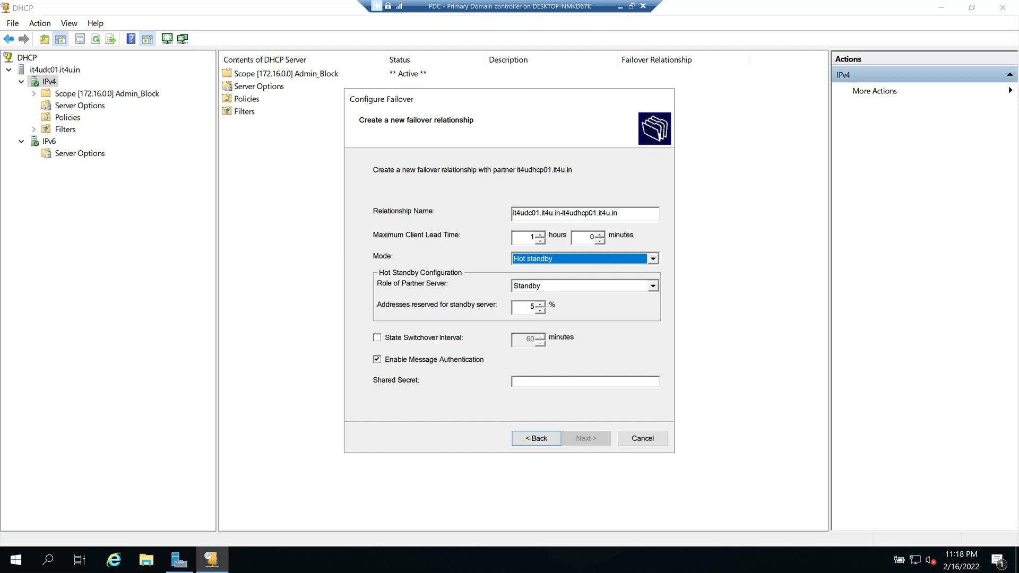
{"action": "double_click", "coordinate": [531, 307]}
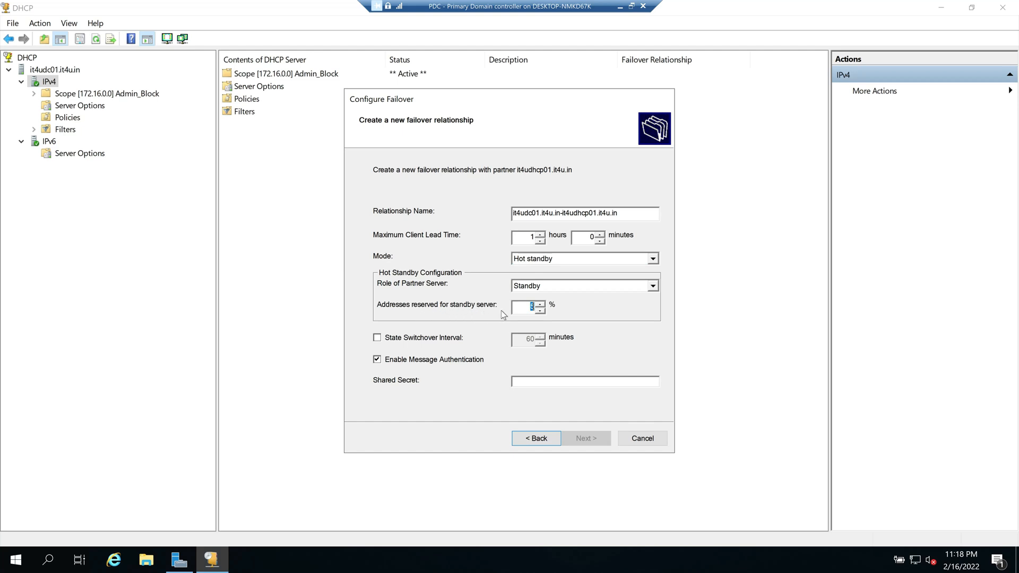
{"action": "left_click", "coordinate": [532, 308]}
Step: Set the partner server's role to Standby and reserve 50 percent of addresses for it
{"action": "left_click", "coordinate": [652, 286]}
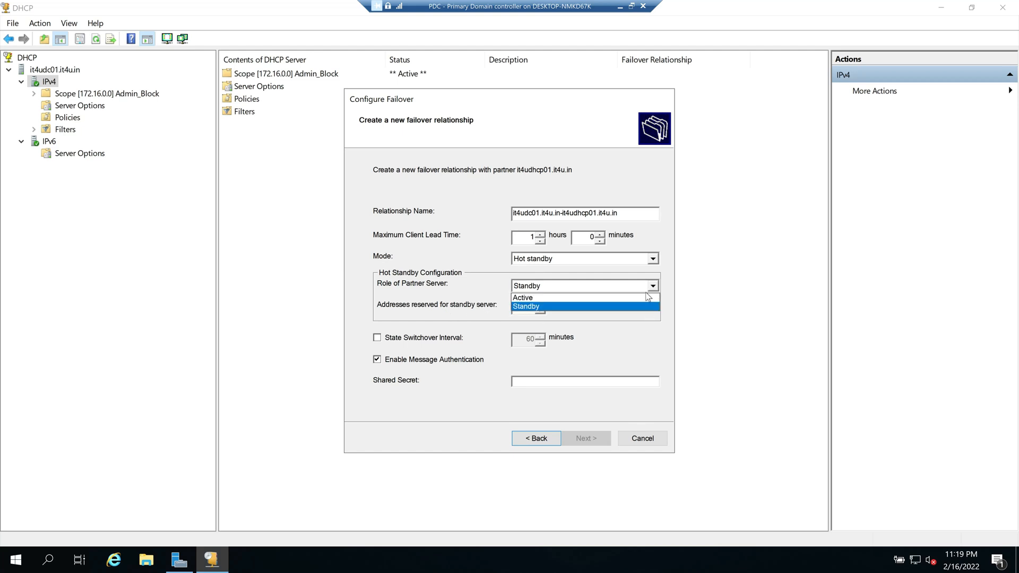
{"action": "left_click", "coordinate": [601, 297]}
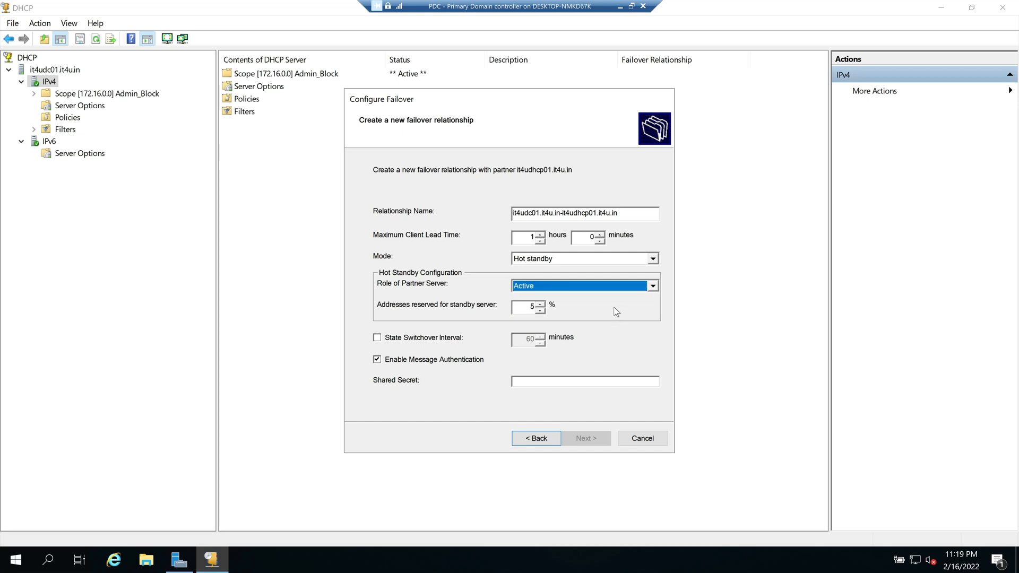
{"action": "left_click", "coordinate": [654, 287]}
{"action": "left_click", "coordinate": [622, 307]}
{"action": "key", "text": "Tab"}
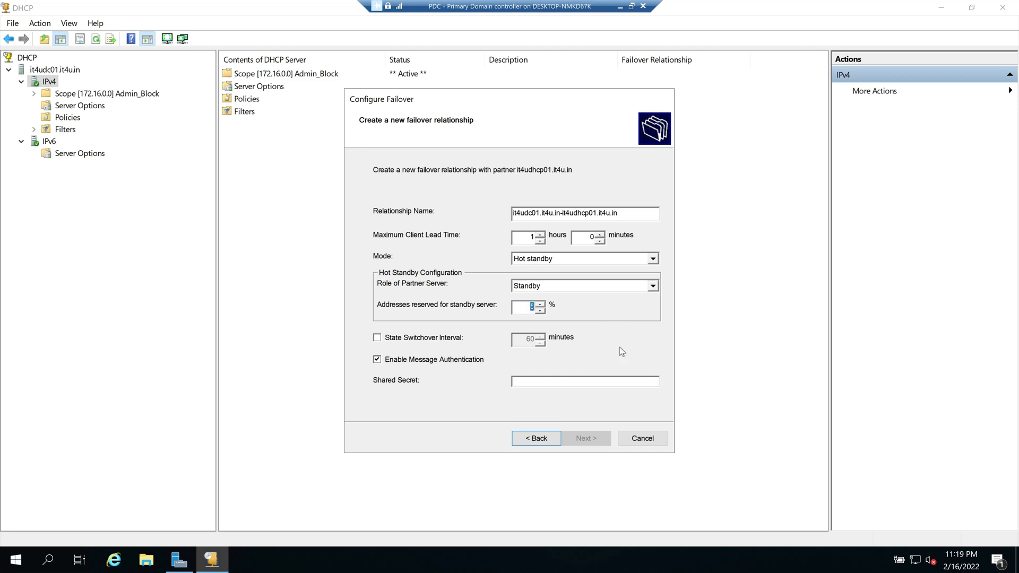
{"action": "type", "text": "50"}
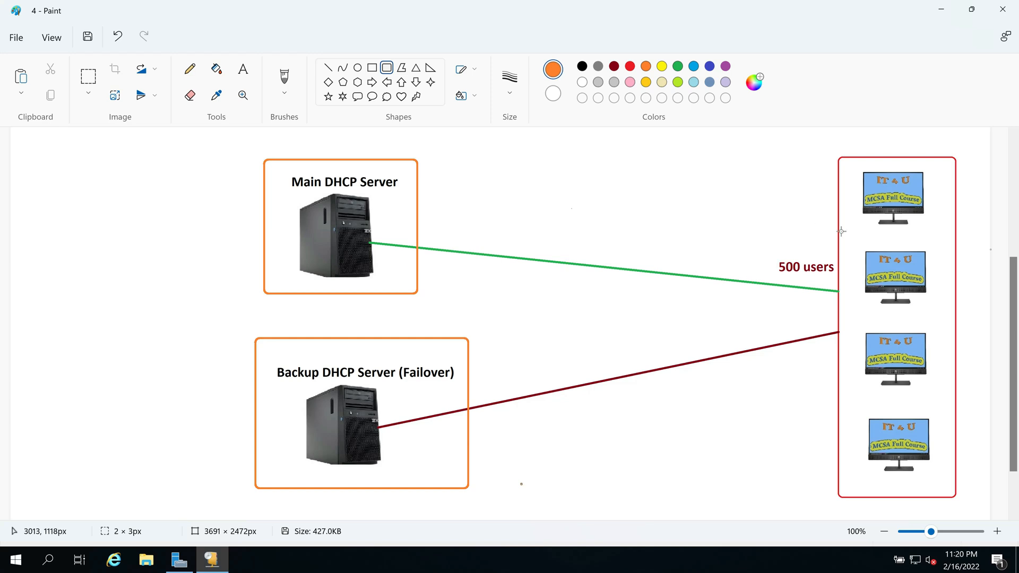
Step: Shrink Paint so the failover wizard shows Hot standby, Standby role and 50% reserved
{"action": "left_click", "coordinate": [972, 9]}
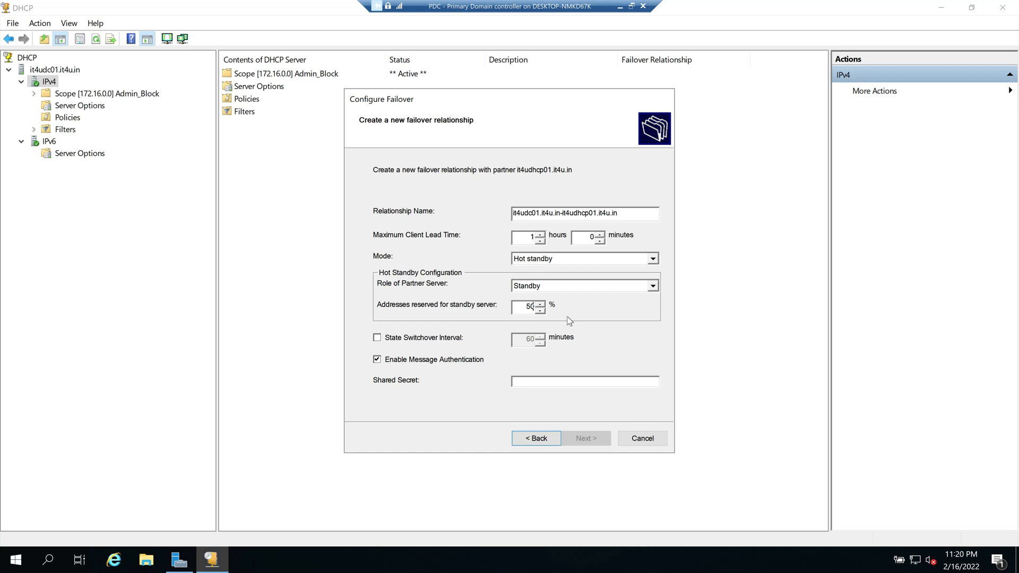
Step: Switch the failover mode to Load balance at 50/50
{"action": "left_click", "coordinate": [652, 258]}
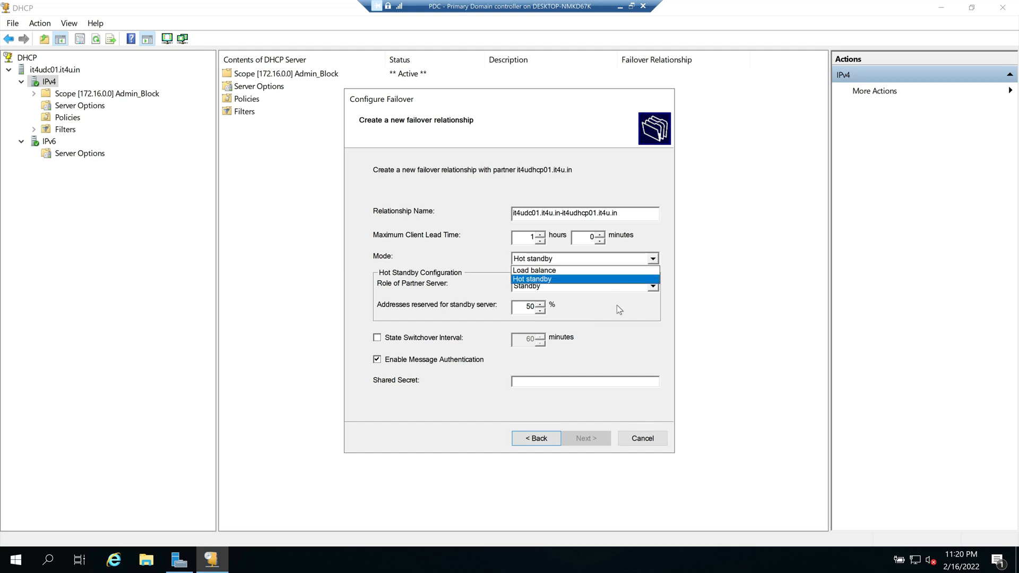
{"action": "left_click", "coordinate": [612, 302]}
{"action": "left_click", "coordinate": [653, 259]}
{"action": "left_click", "coordinate": [623, 269]}
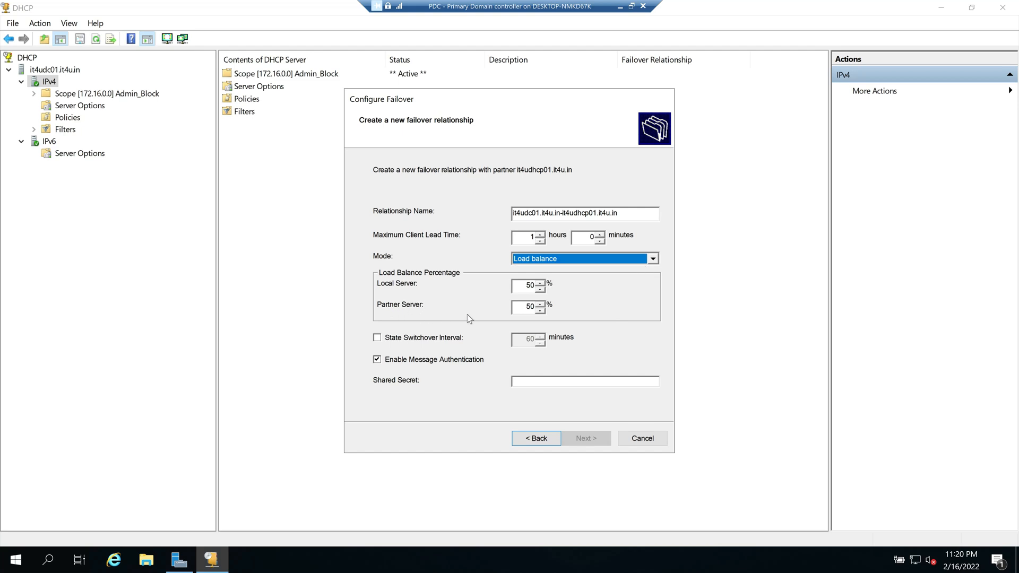
{"action": "left_click", "coordinate": [654, 260]}
{"action": "left_click", "coordinate": [623, 300]}
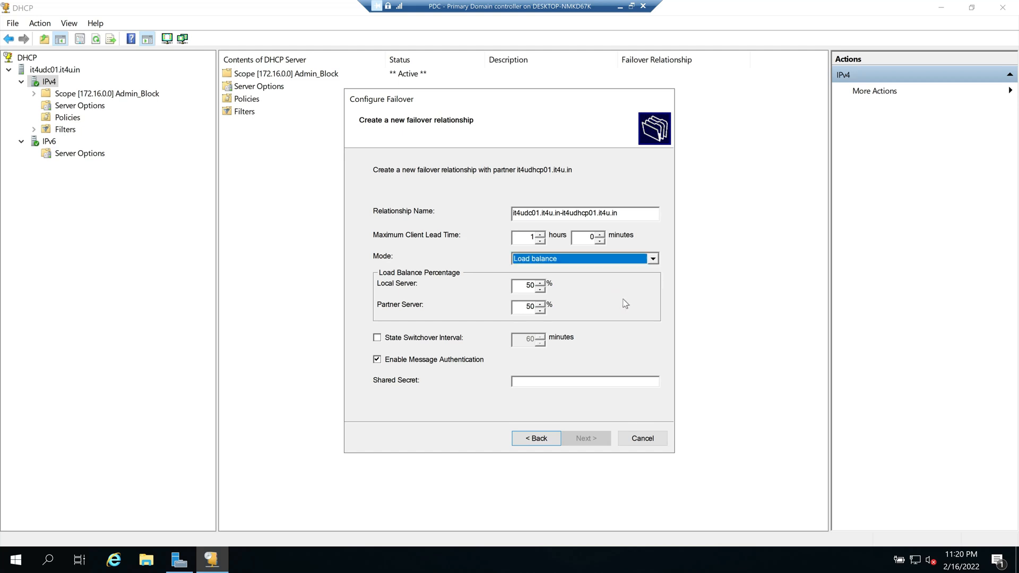
{"action": "left_click", "coordinate": [651, 260]}
{"action": "left_click", "coordinate": [595, 300]}
{"action": "left_click", "coordinate": [653, 259]}
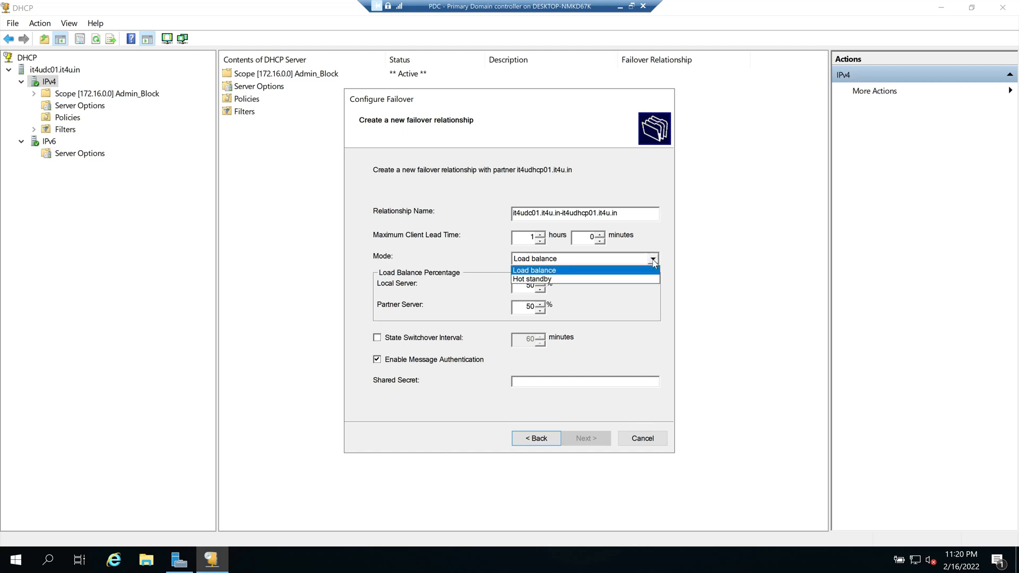
{"action": "left_click", "coordinate": [627, 279]}
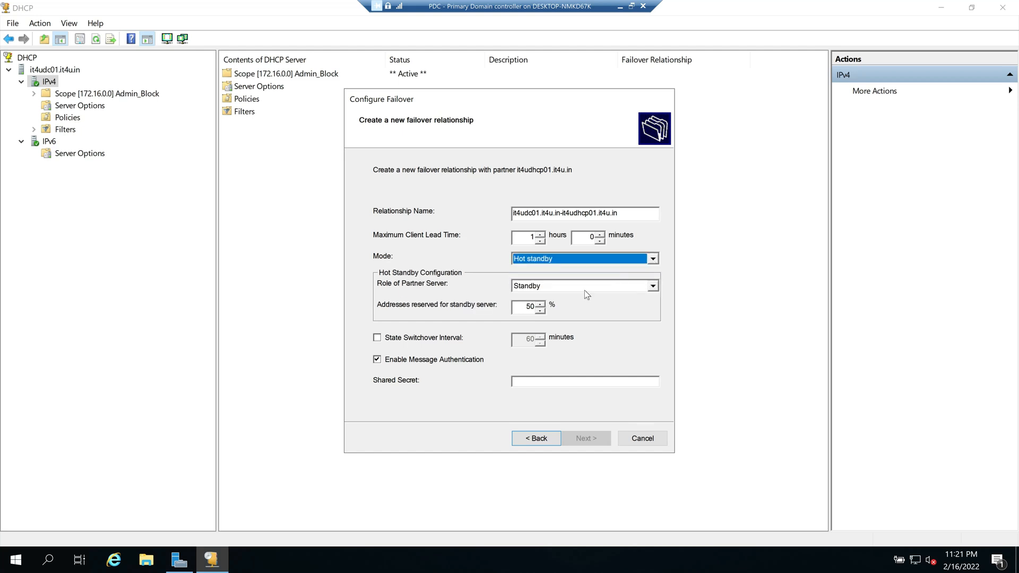
Step: Enable State Switchover Interval and select its 60-minute value for editing
{"action": "left_click", "coordinate": [377, 340]}
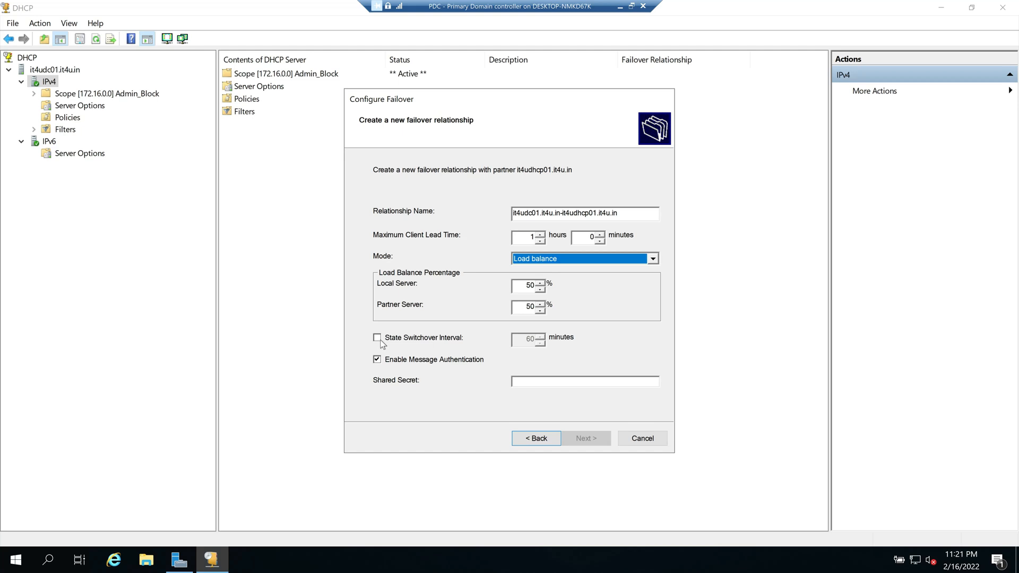
{"action": "left_click", "coordinate": [378, 338]}
{"action": "double_click", "coordinate": [529, 338]}
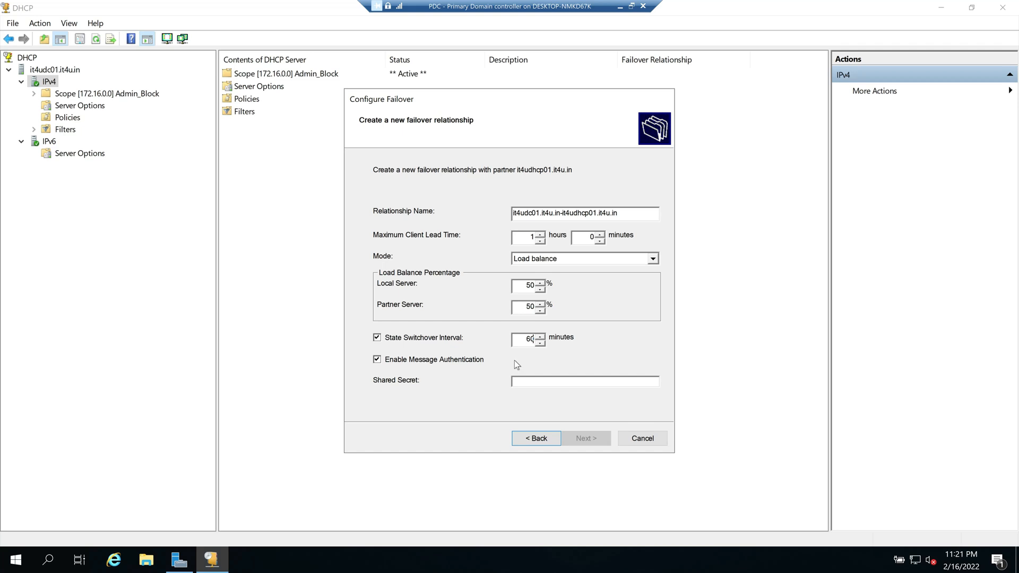
Step: Draw a red arrow at the Main DHCP Server box in Paint, then select the 60-minute switchover value
{"action": "key", "text": "alt+Tab"}
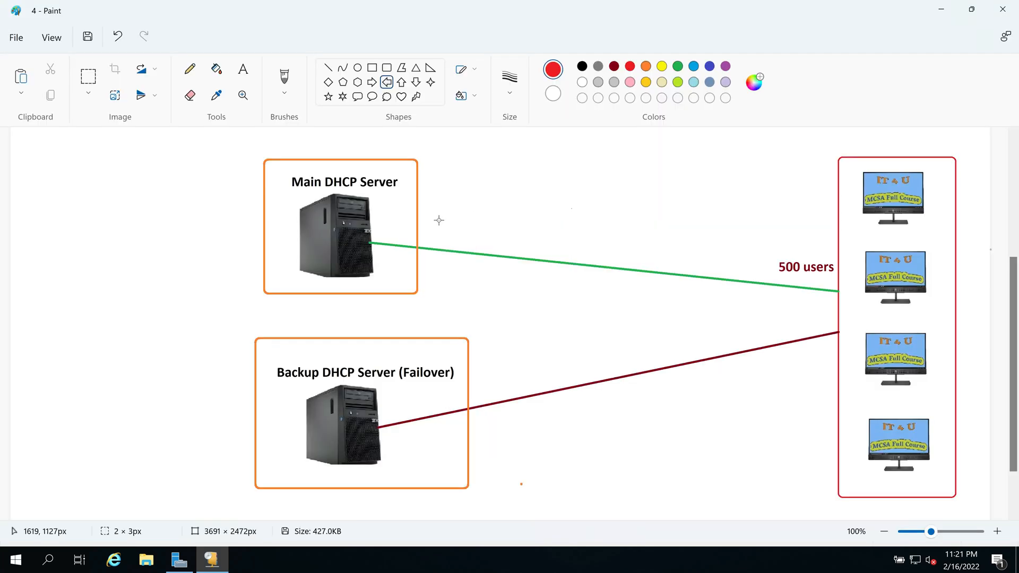
{"action": "left_click_drag", "start_coordinate": [418, 208], "coordinate": [536, 235]}
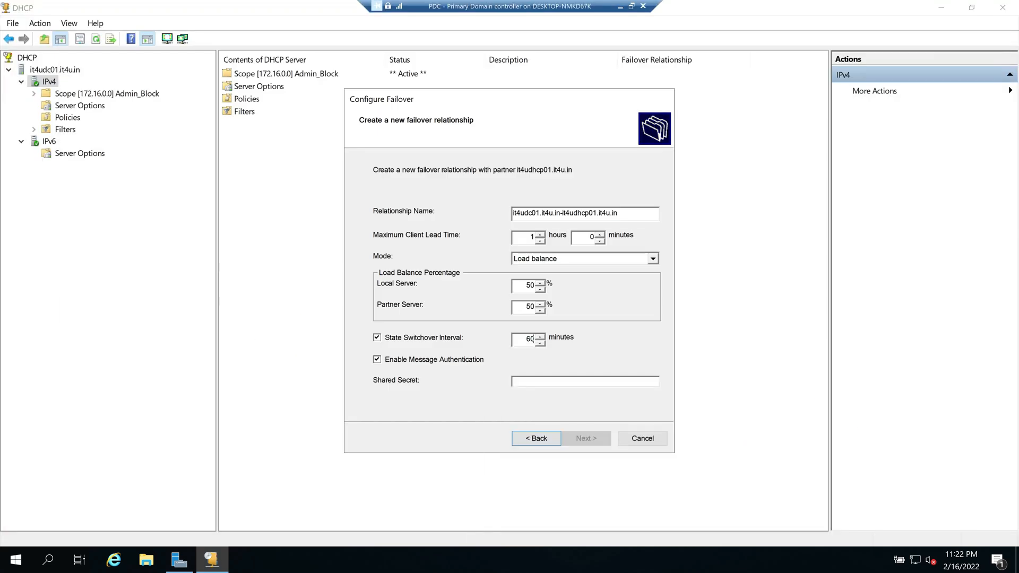
{"action": "double_click", "coordinate": [532, 339]}
Step: Set the state switchover interval to 5 minutes
{"action": "type", "text": "5"}
{"action": "type", "text": "60"}
{"action": "double_click", "coordinate": [530, 339]}
{"action": "type", "text": "5"}
Step: Keep message authentication enabled and paste the shared secret into its field
{"action": "left_click", "coordinate": [377, 360]}
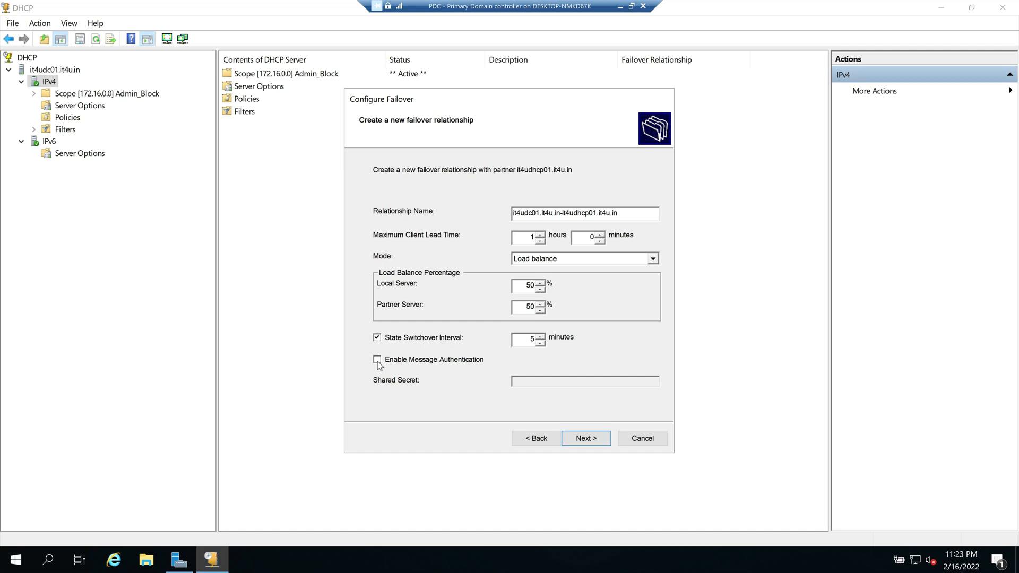
{"action": "left_click", "coordinate": [378, 360]}
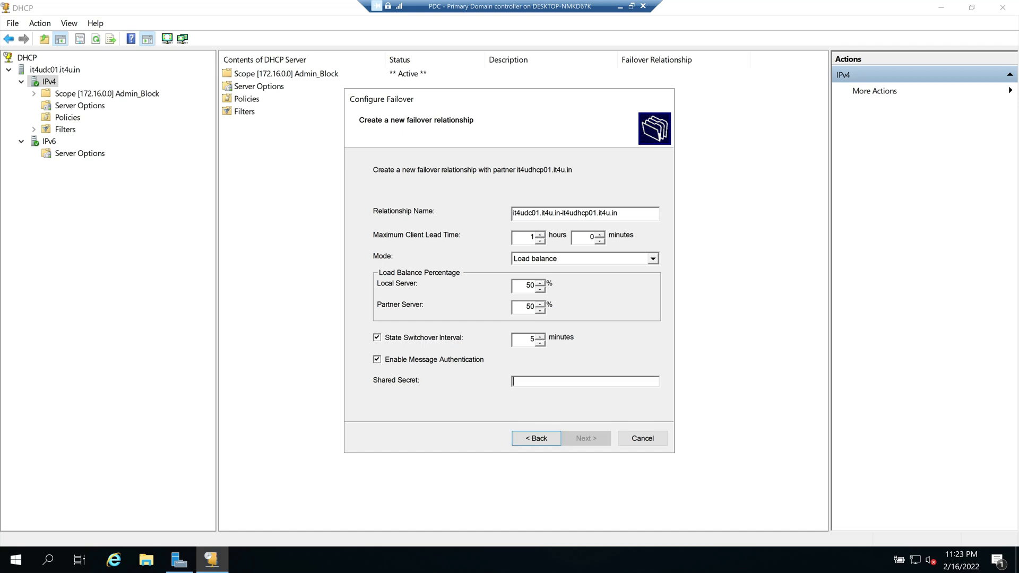
{"action": "key", "text": "ctrl+v"}
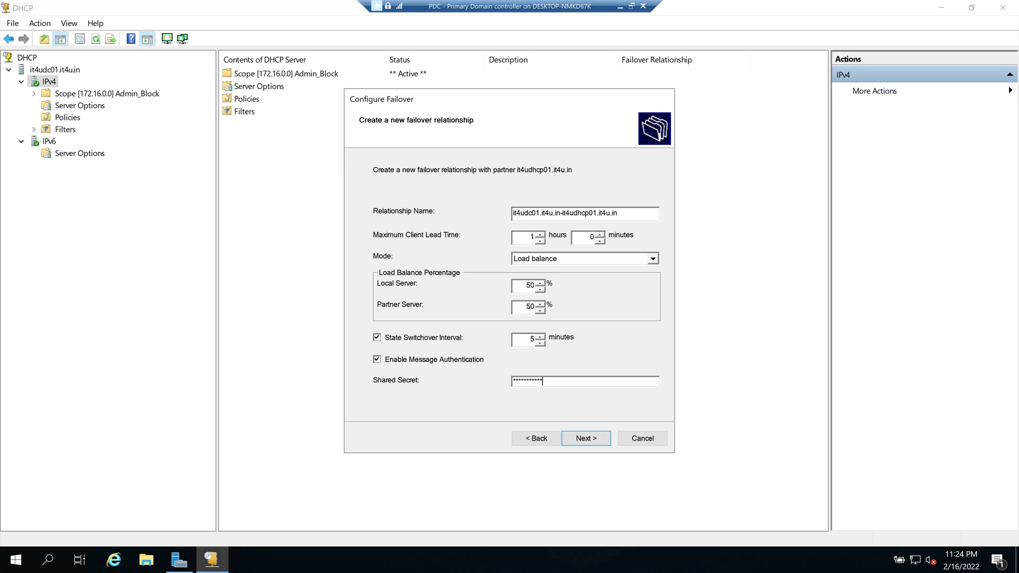
{"action": "key", "text": "alt+Tab"}
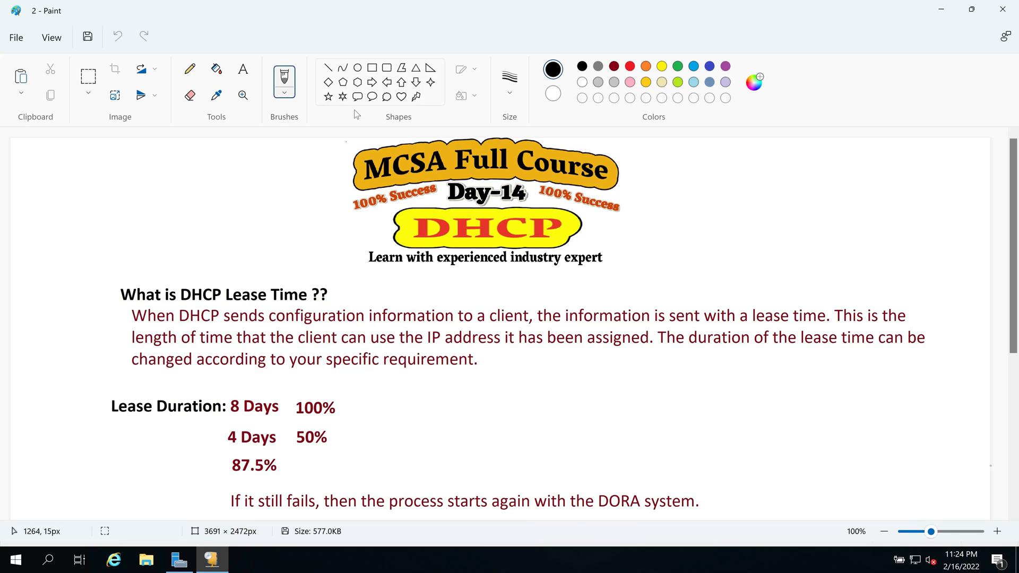
Step: Draw rectangles around the 8 Days 100% and 4 Days 50% lines, then close without saving
{"action": "left_click", "coordinate": [372, 67]}
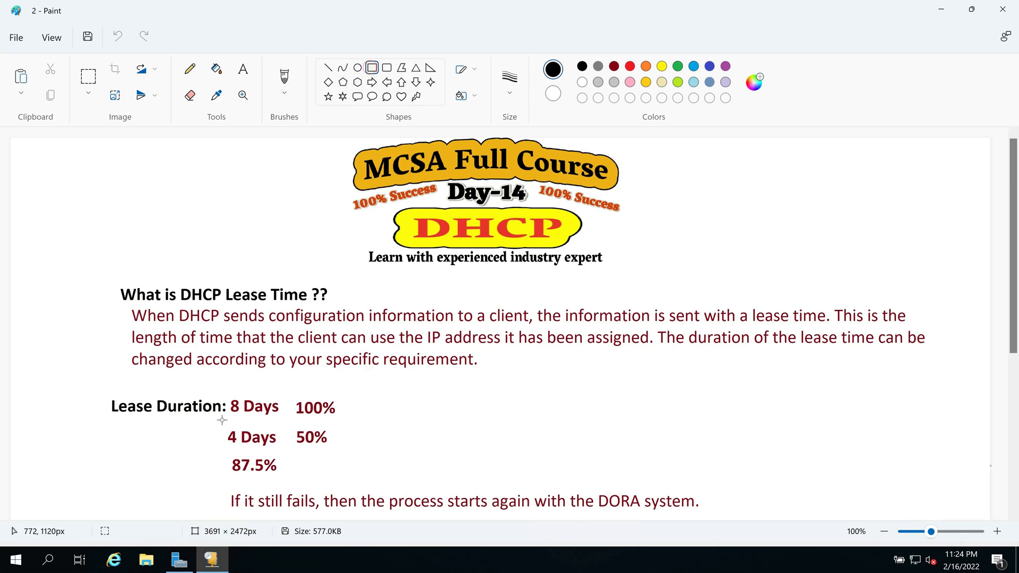
{"action": "mouse_move", "coordinate": [225, 392]}
{"action": "left_mouse_down"}
{"action": "mouse_move", "coordinate": [281, 418]}
{"action": "mouse_move", "coordinate": [345, 418]}
{"action": "left_mouse_up"}
{"action": "left_click", "coordinate": [316, 450]}
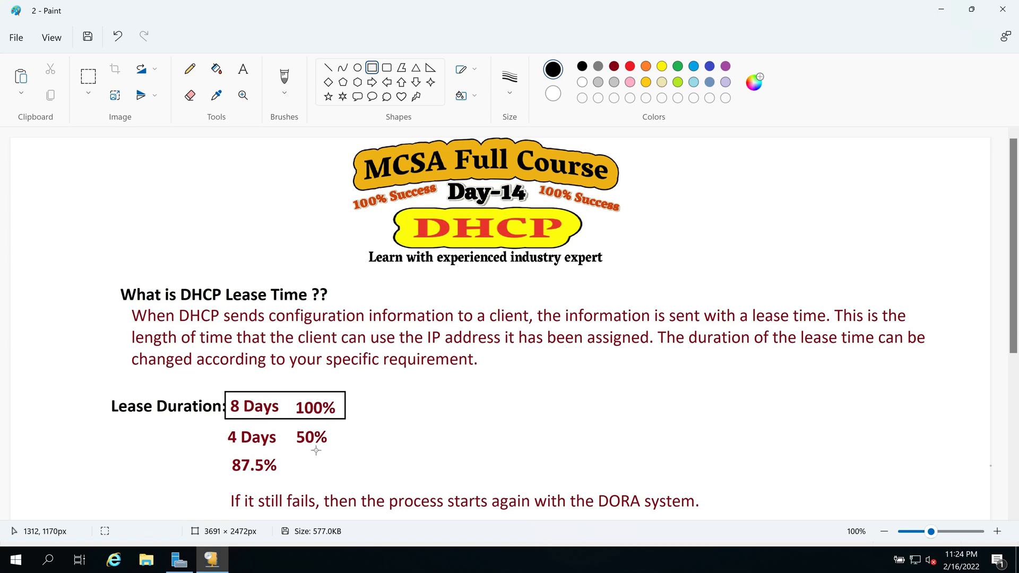
{"action": "mouse_move", "coordinate": [218, 426]}
{"action": "left_mouse_down"}
{"action": "mouse_move", "coordinate": [249, 440]}
{"action": "mouse_move", "coordinate": [339, 450]}
{"action": "left_mouse_up"}
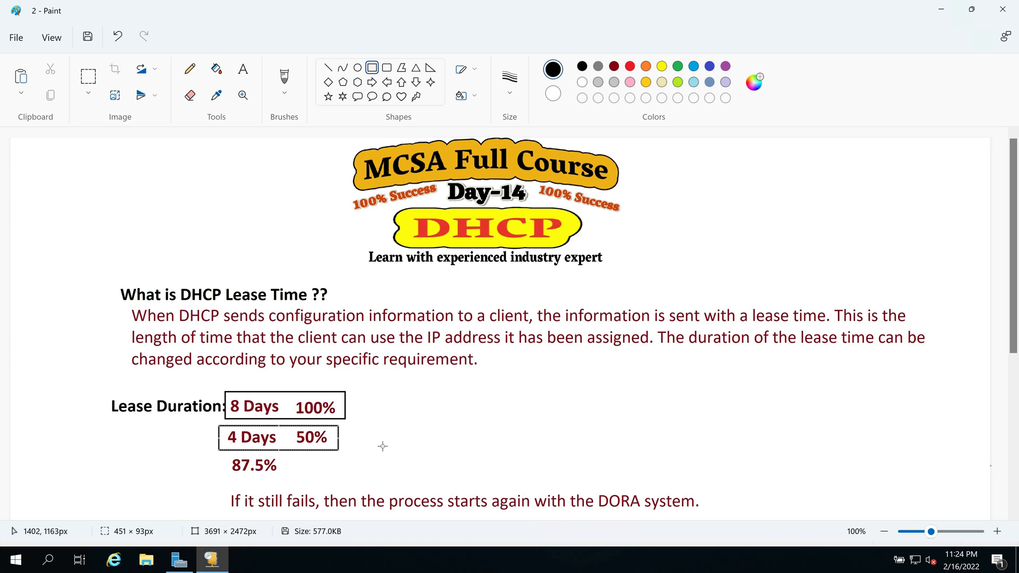
{"action": "left_click", "coordinate": [1001, 9]}
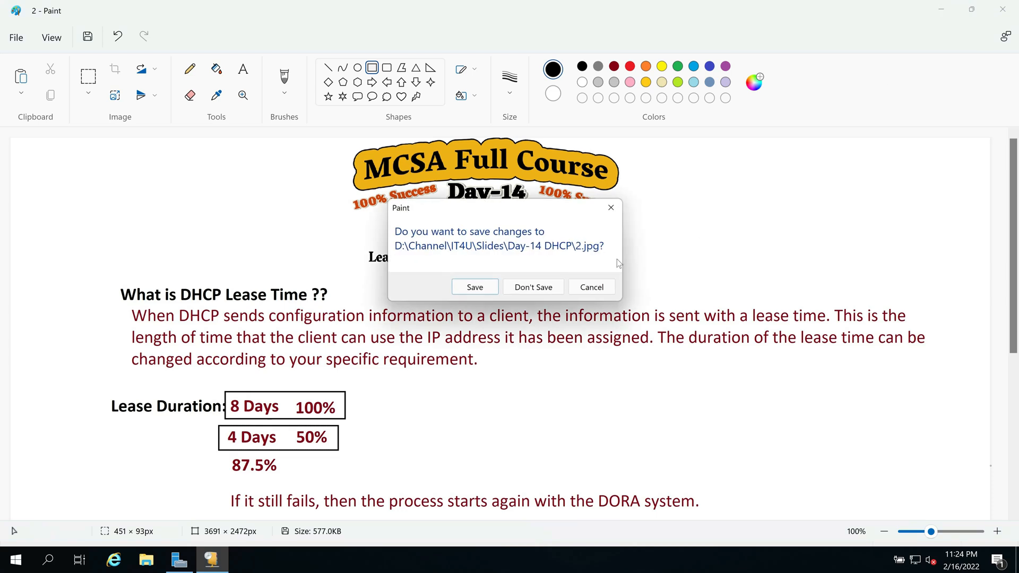
{"action": "left_click", "coordinate": [539, 285]}
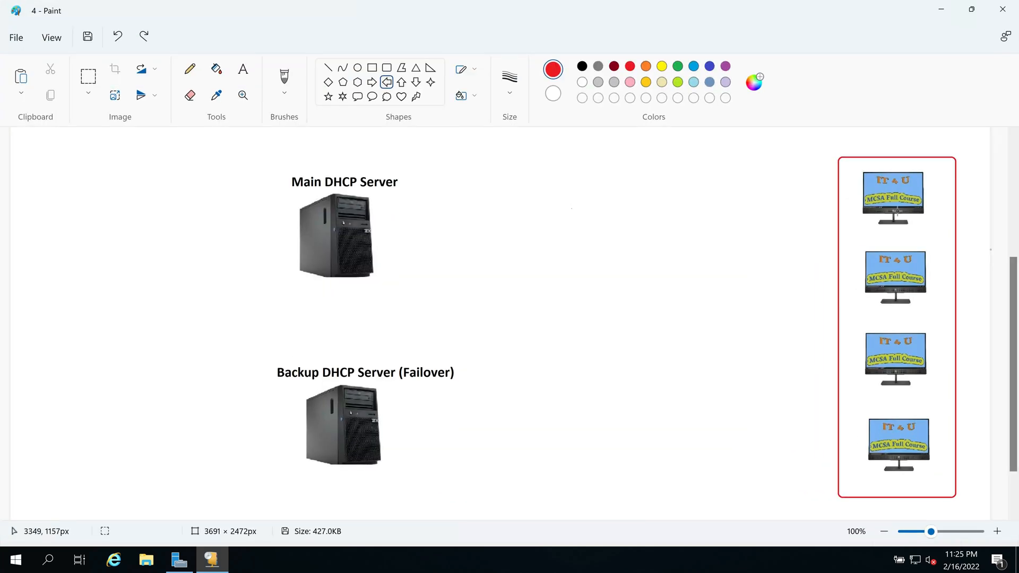
Step: Draw dark-red lines from the top two client monitors to the Main DHCP Server
{"action": "left_click", "coordinate": [328, 67]}
{"action": "left_click", "coordinate": [614, 65]}
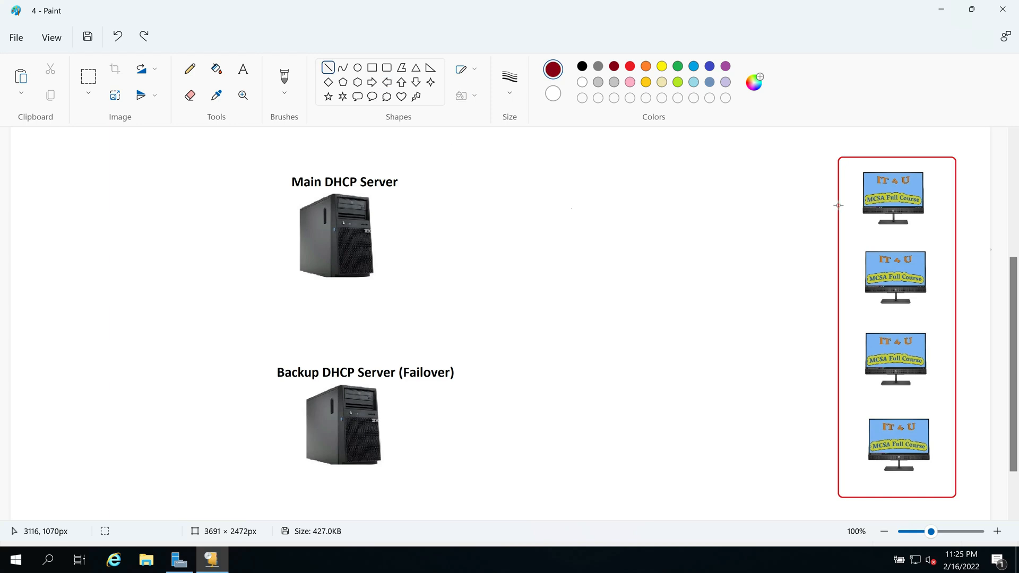
{"action": "left_click_drag", "start_coordinate": [839, 204], "coordinate": [371, 227]}
{"action": "left_click_drag", "start_coordinate": [837, 287], "coordinate": [462, 237]}
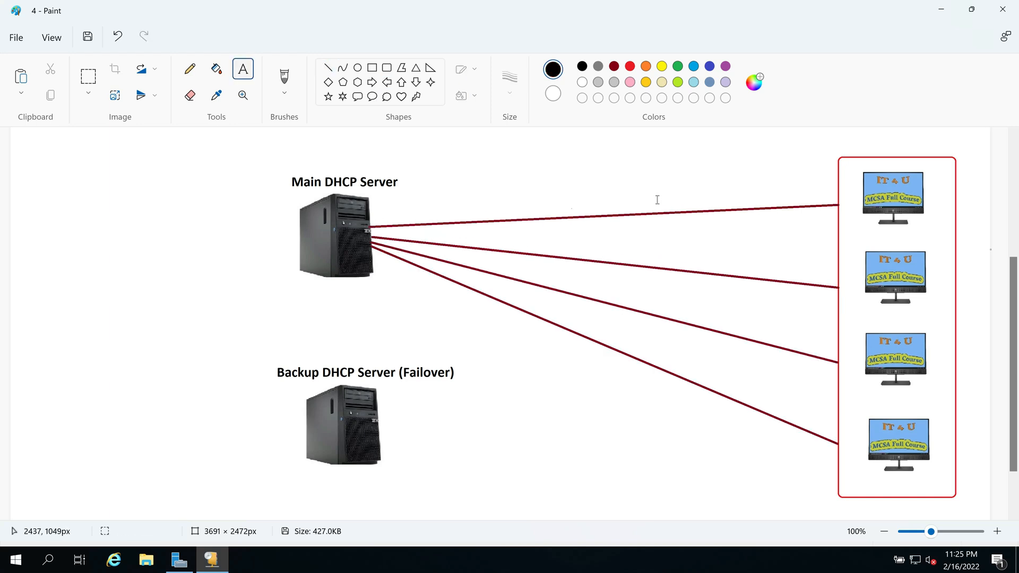
Step: Label the first two client links 172.16.20.125 and 172.16.20.126
{"action": "left_click", "coordinate": [657, 192]}
{"action": "type", "text": "172.16.20."}
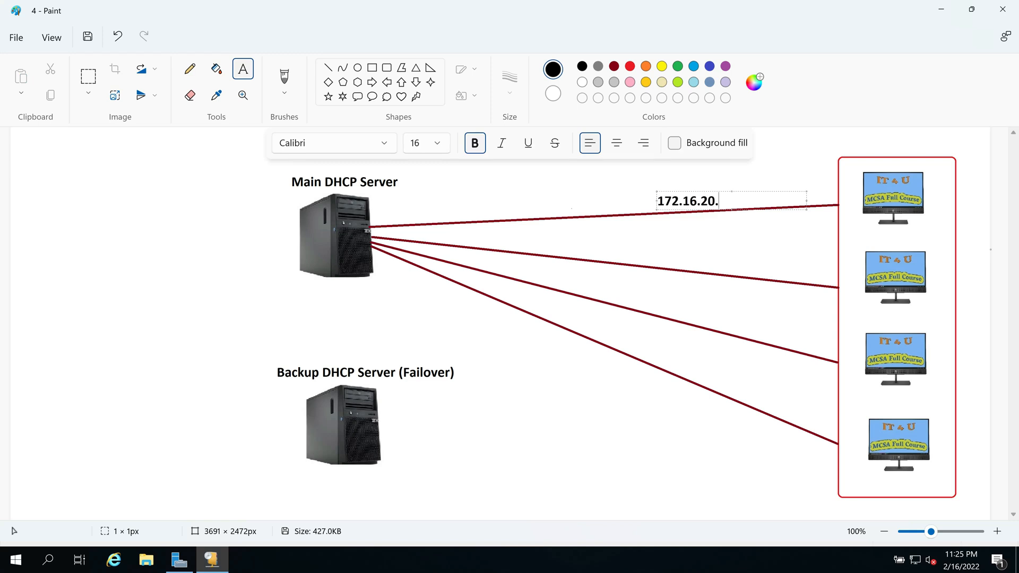
{"action": "type", "text": "125"}
{"action": "key", "text": "ctrl+a"}
{"action": "key", "text": "ctrl+c"}
{"action": "left_click", "coordinate": [663, 252]}
{"action": "left_click", "coordinate": [662, 249]}
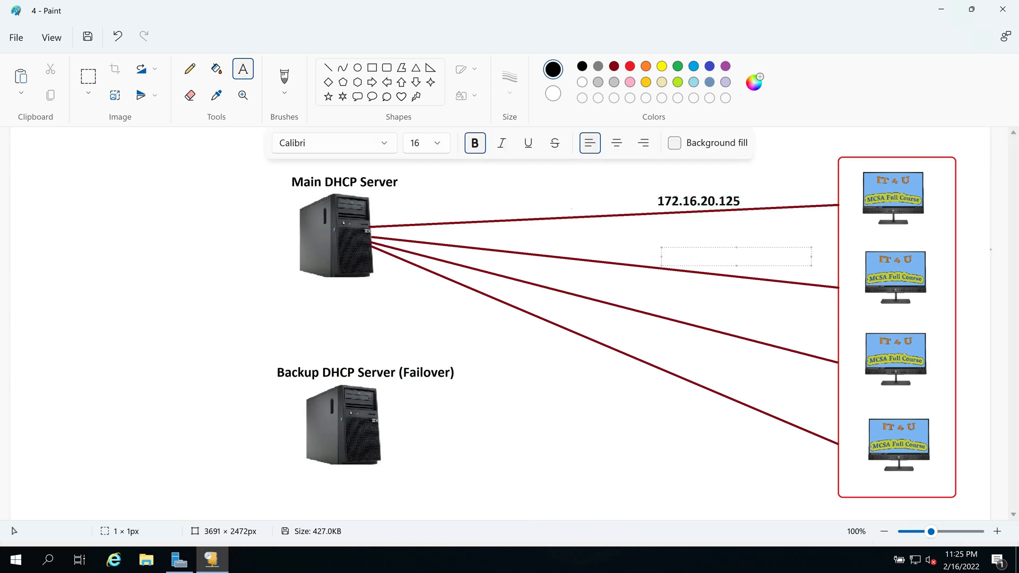
{"action": "key", "text": "ctrl+v"}
{"action": "key", "text": "BackSpace"}
{"action": "type", "text": "6"}
{"action": "left_click", "coordinate": [699, 313]}
Step: Label the remaining two client links 172.16.20.127 and 172.16.20.128
{"action": "left_click", "coordinate": [699, 312]}
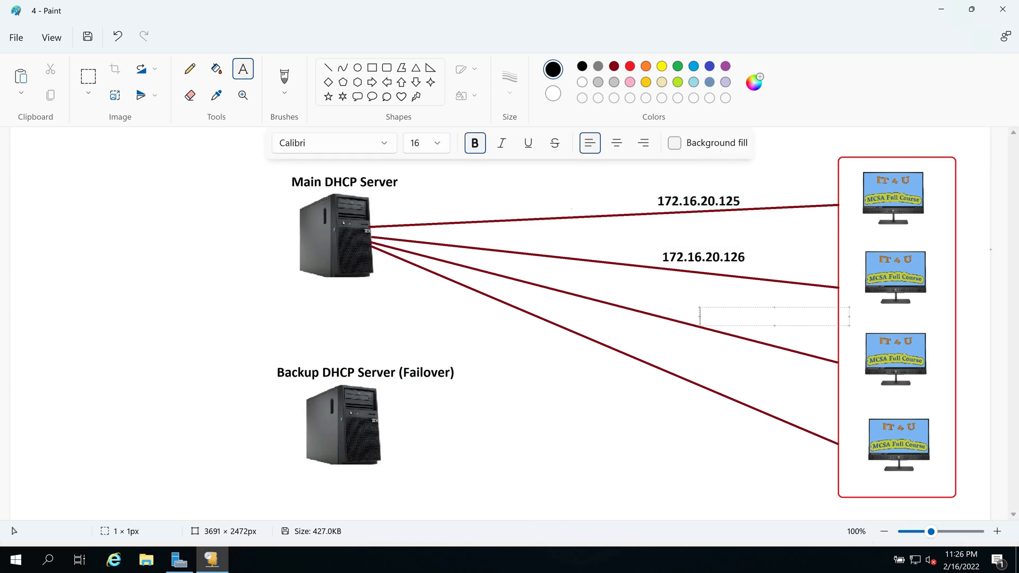
{"action": "key", "text": "ctrl+v"}
{"action": "key", "text": "BackSpace"}
{"action": "type", "text": "7"}
{"action": "left_click", "coordinate": [726, 386]}
{"action": "left_click", "coordinate": [726, 385]}
{"action": "key", "text": "ctrl+v"}
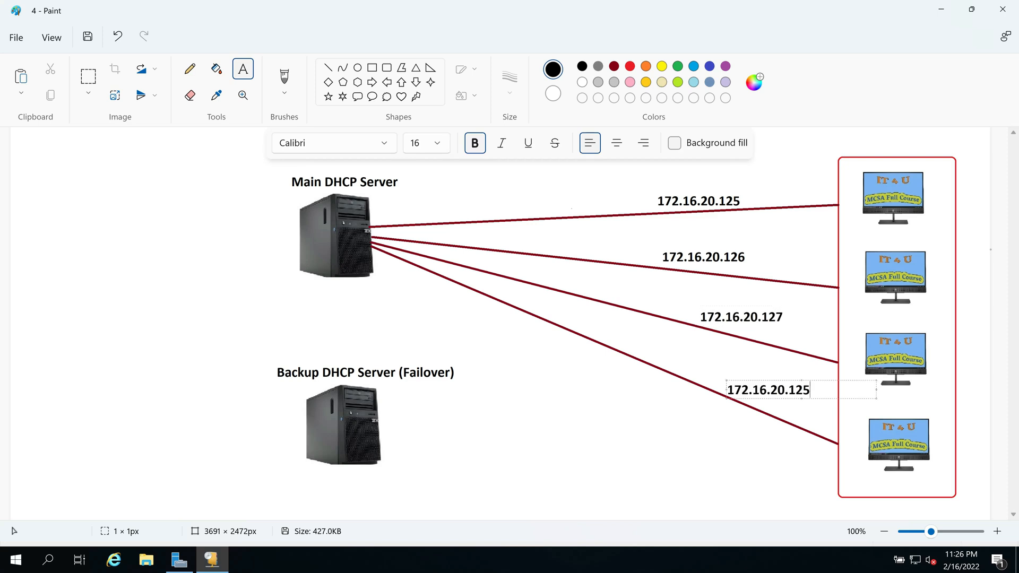
{"action": "key", "text": "BackSpace"}
{"action": "type", "text": "8"}
{"action": "left_click", "coordinate": [328, 67]}
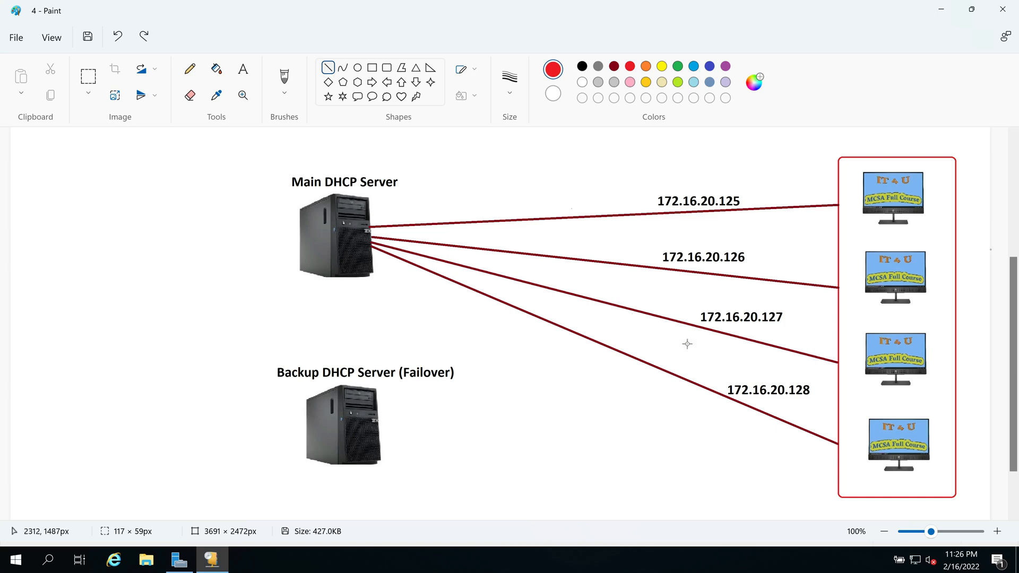